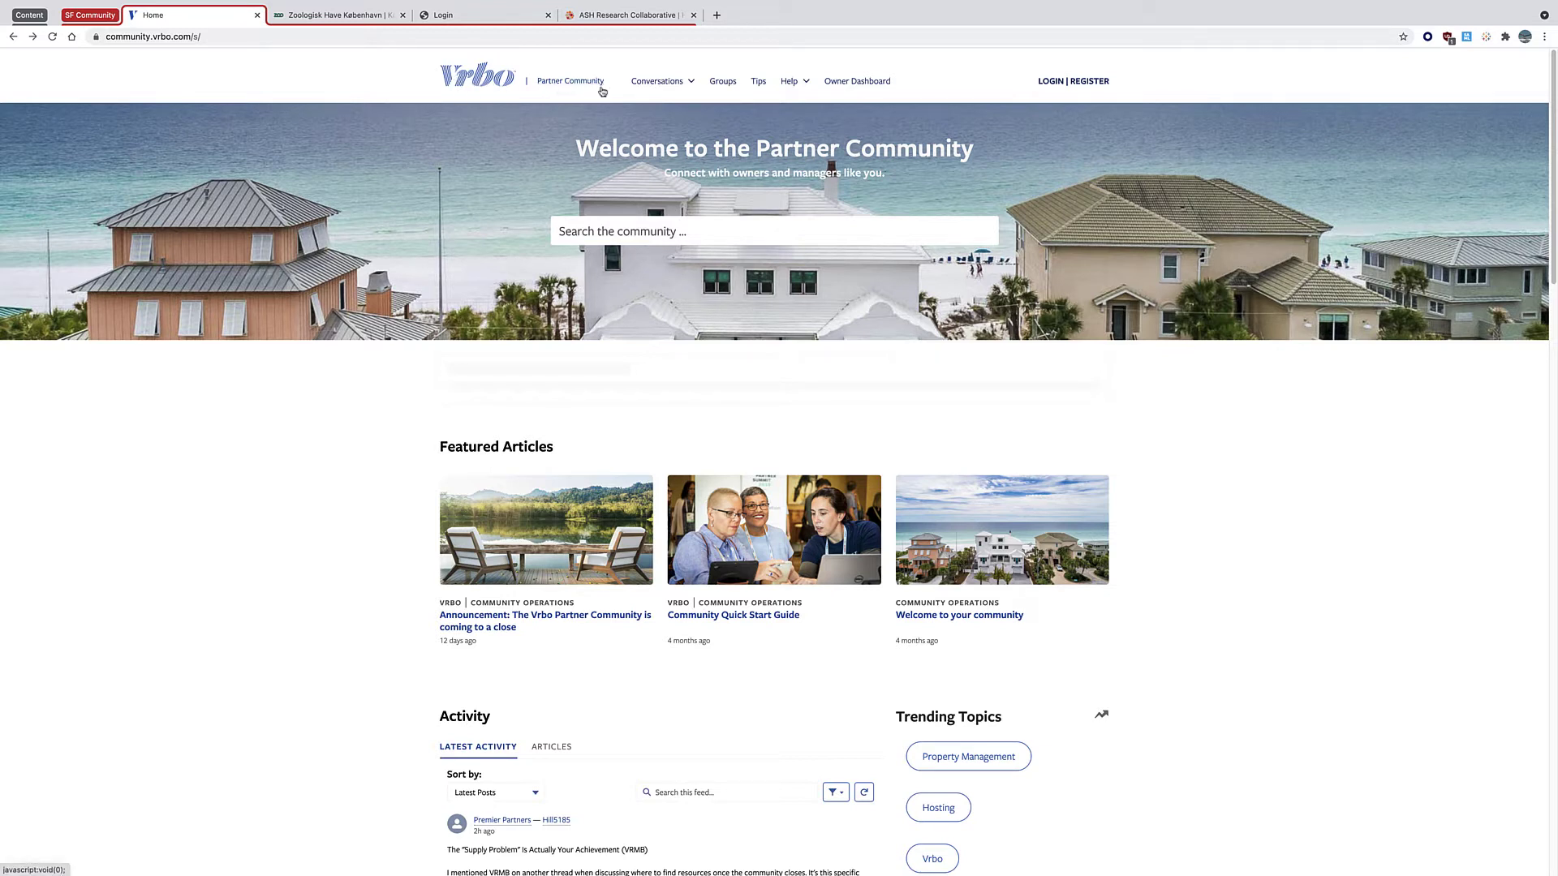
Browse the Conversations > Topics catalog, then return to the Partner Community home page.
click(669, 83)
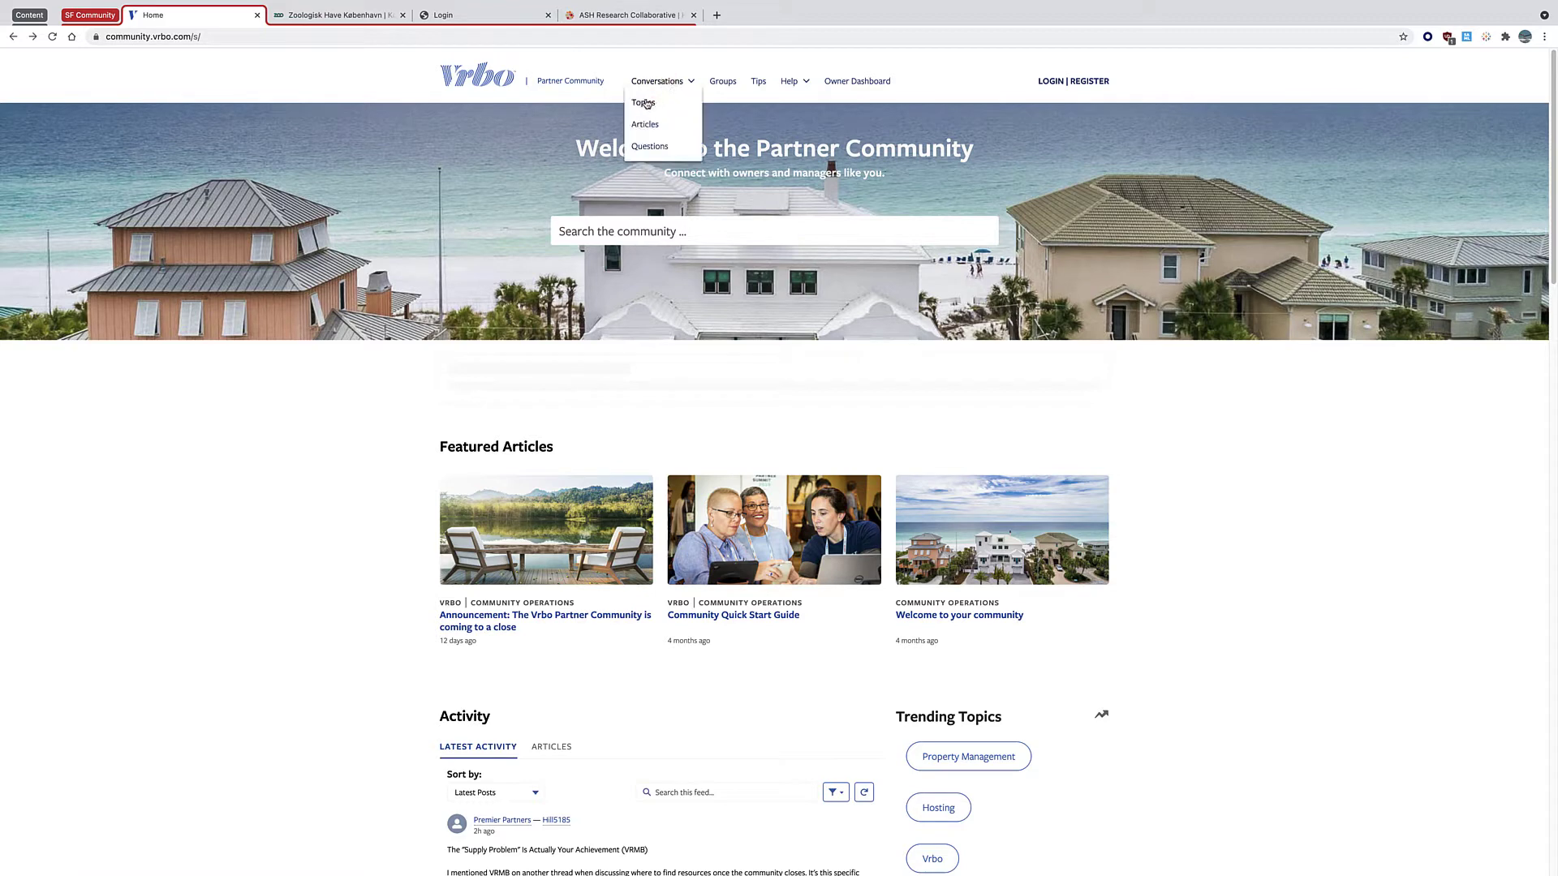
click(643, 102)
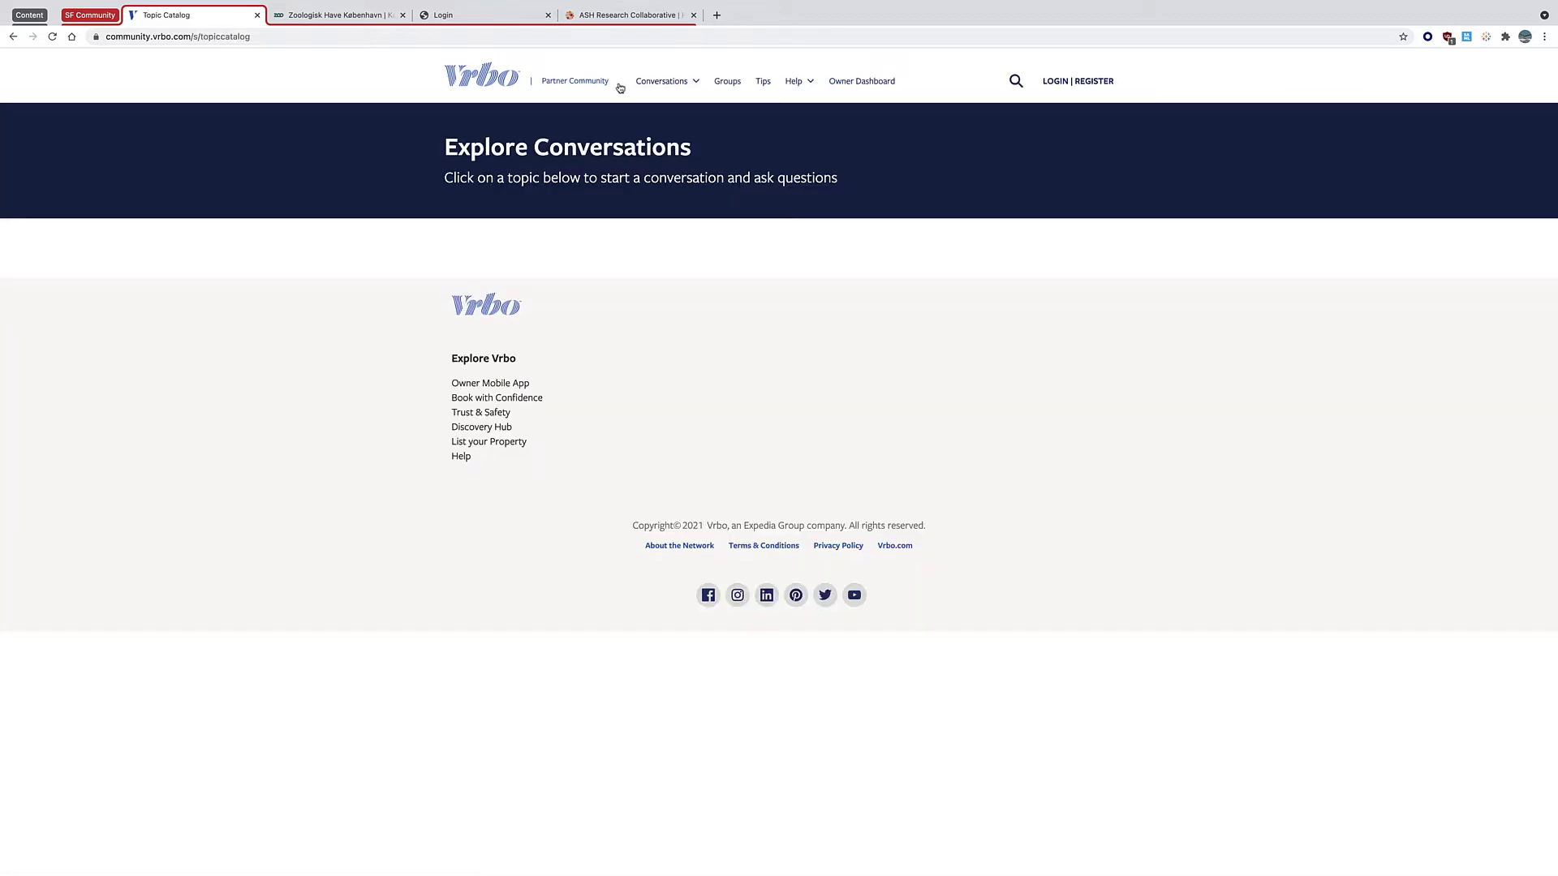
click(585, 82)
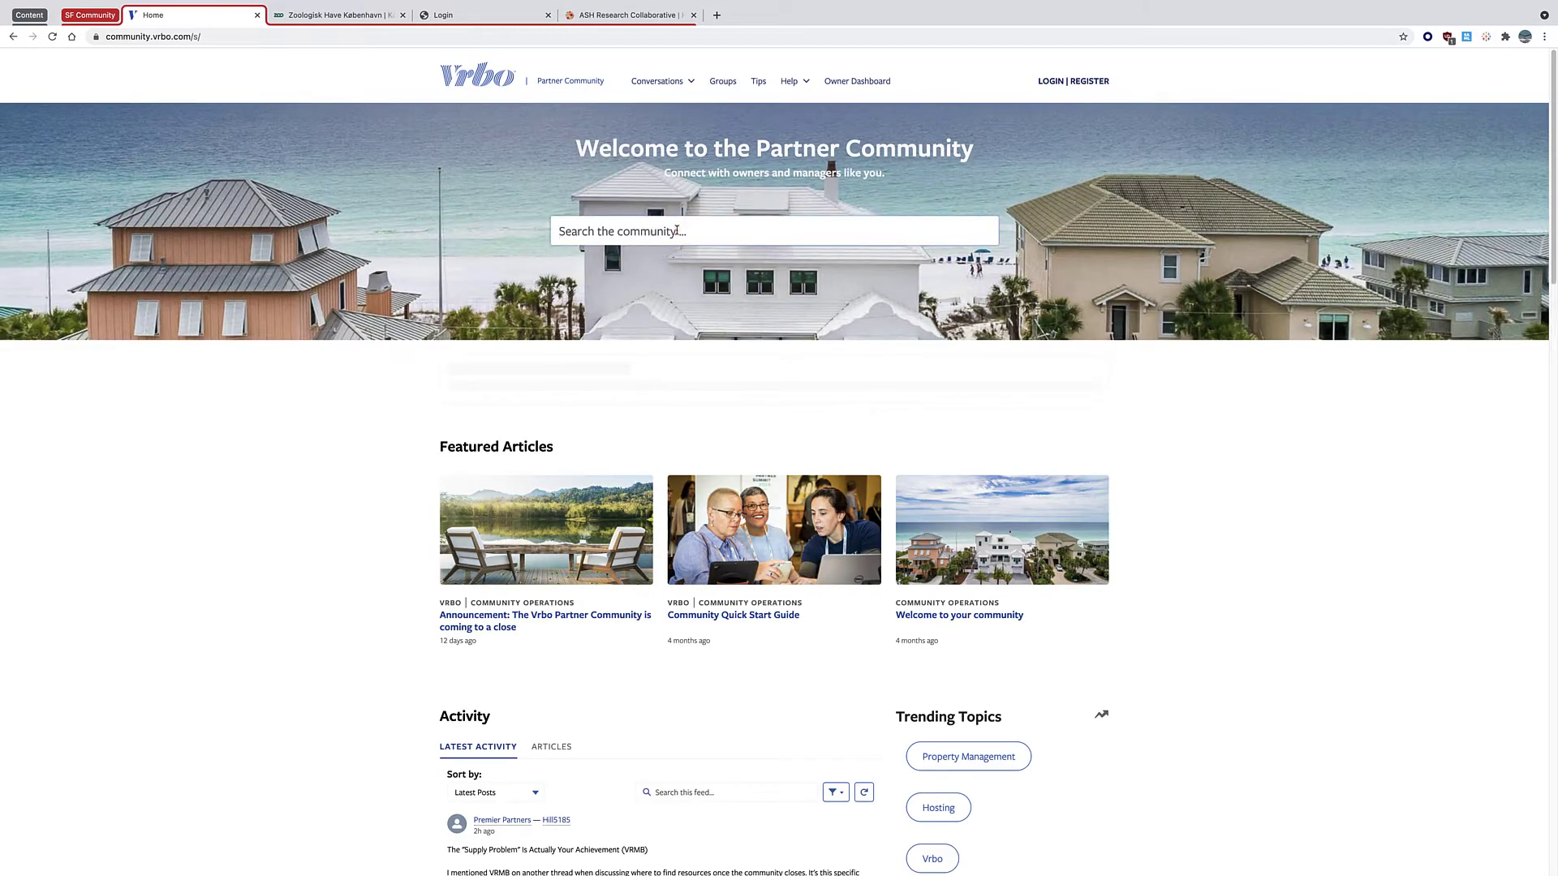
Search the community for 'hotel' and open the Expedia damage-deposit discussion.
click(677, 230)
text(hotel)
key(Return)
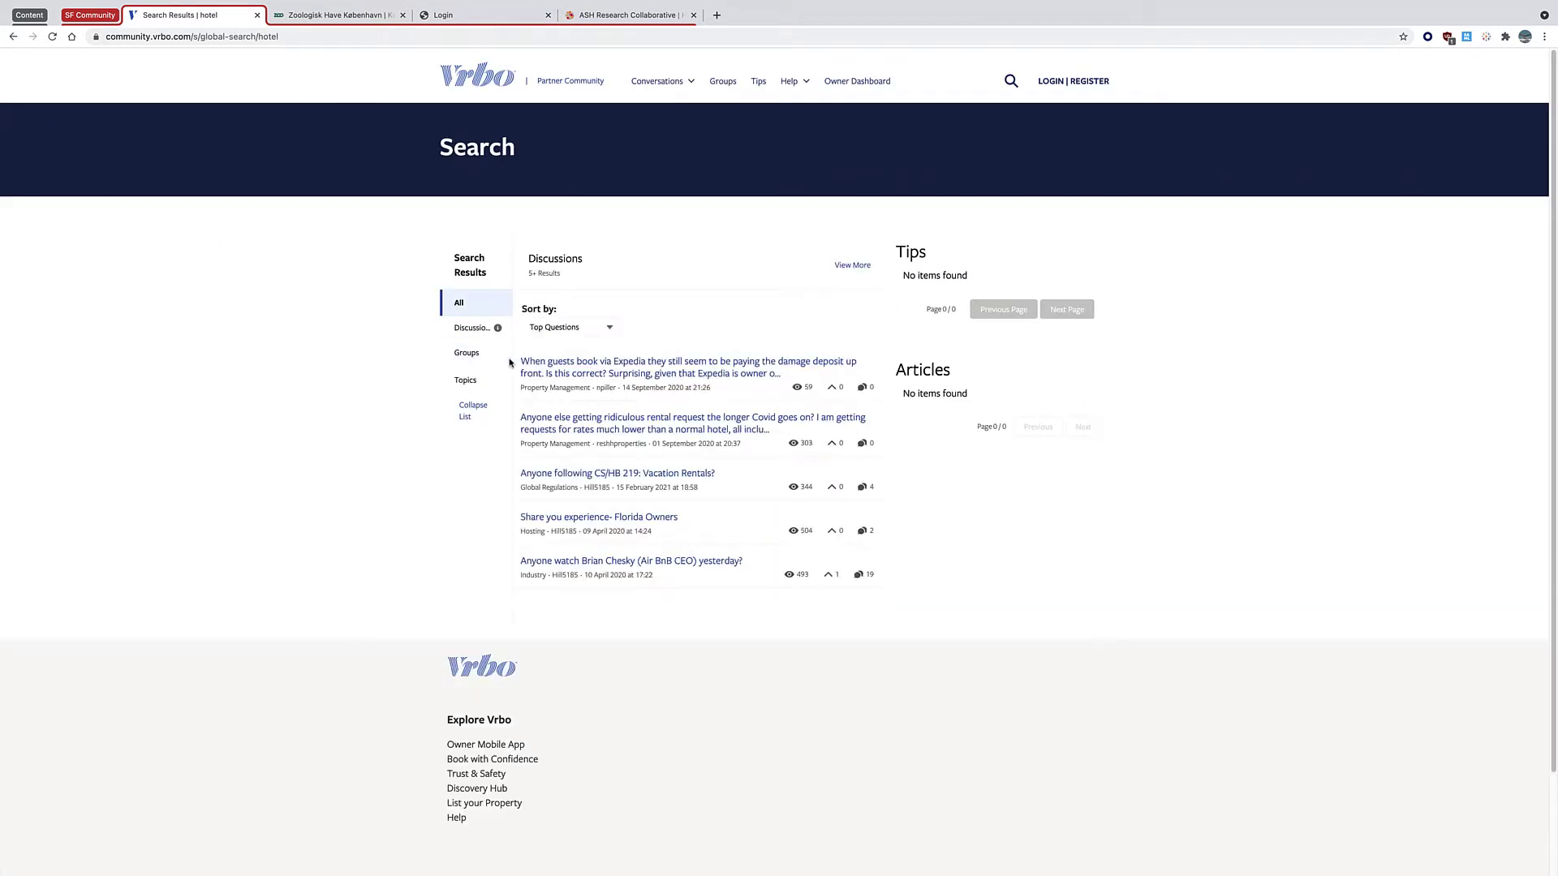
click(535, 366)
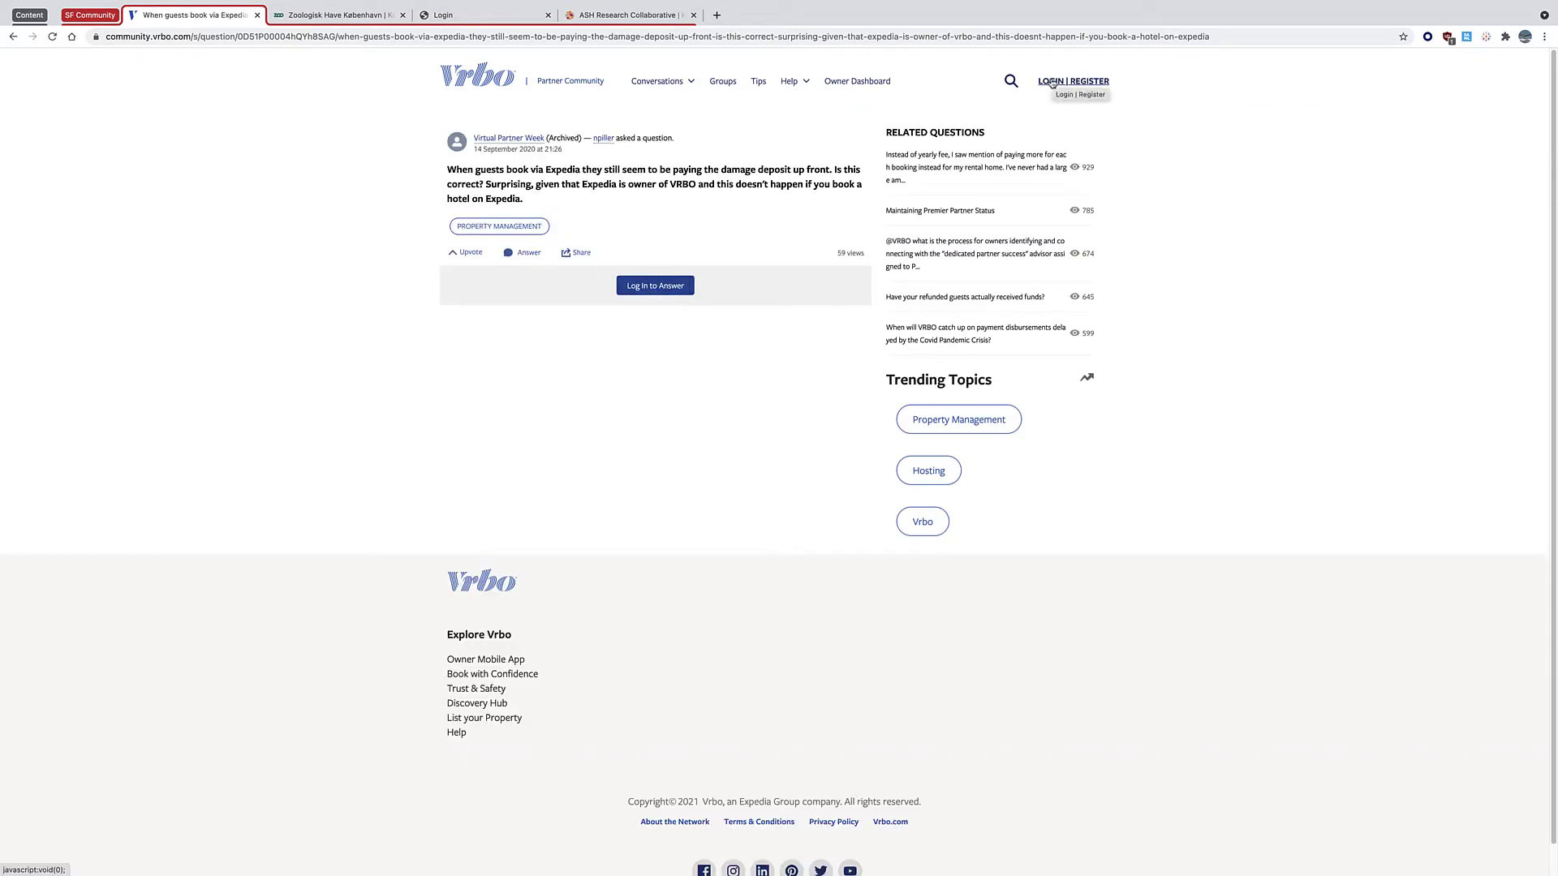
Scroll the zoo.dk homepage, visit Dit besøg and Oplevelser, then switch to the Mascoma Bank login tab.
click(342, 15)
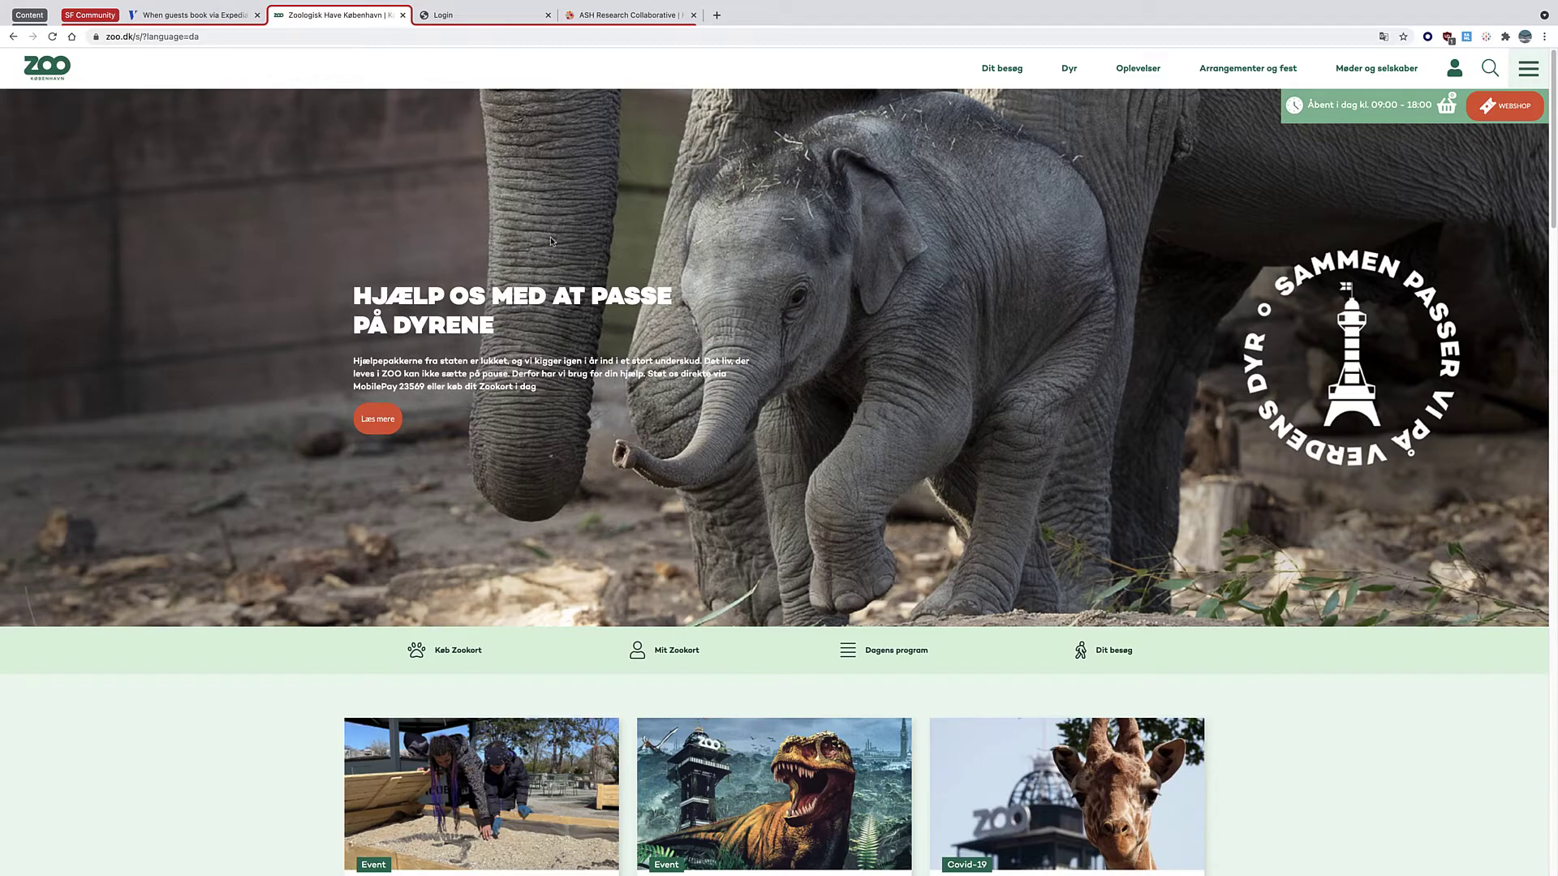
scroll(678, 349, down, 8)
scroll(680, 341, down, 18)
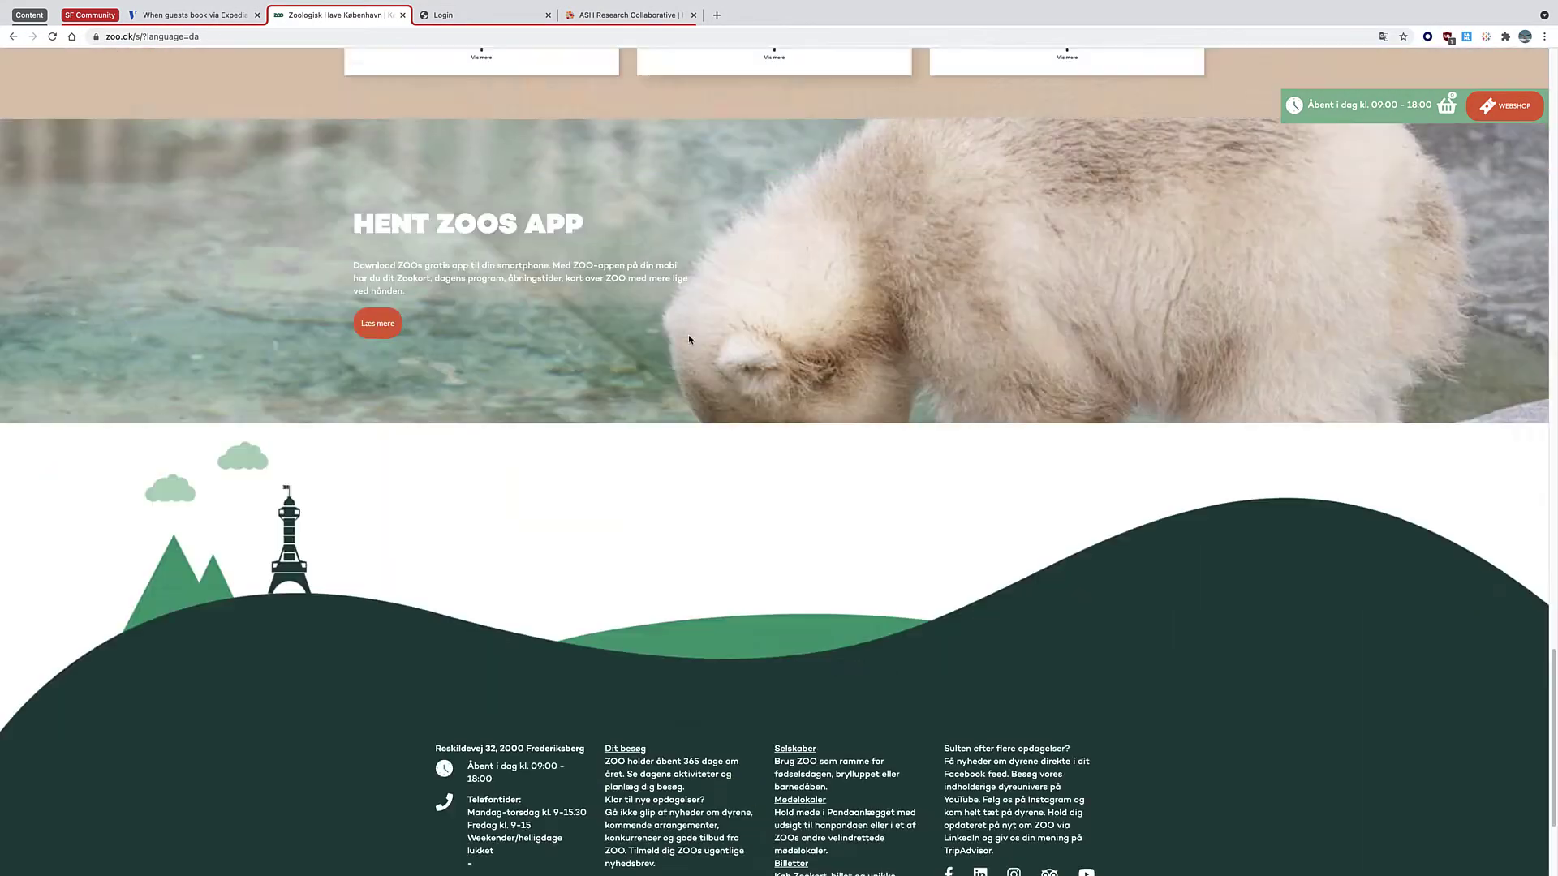
scroll(688, 337, up, 20)
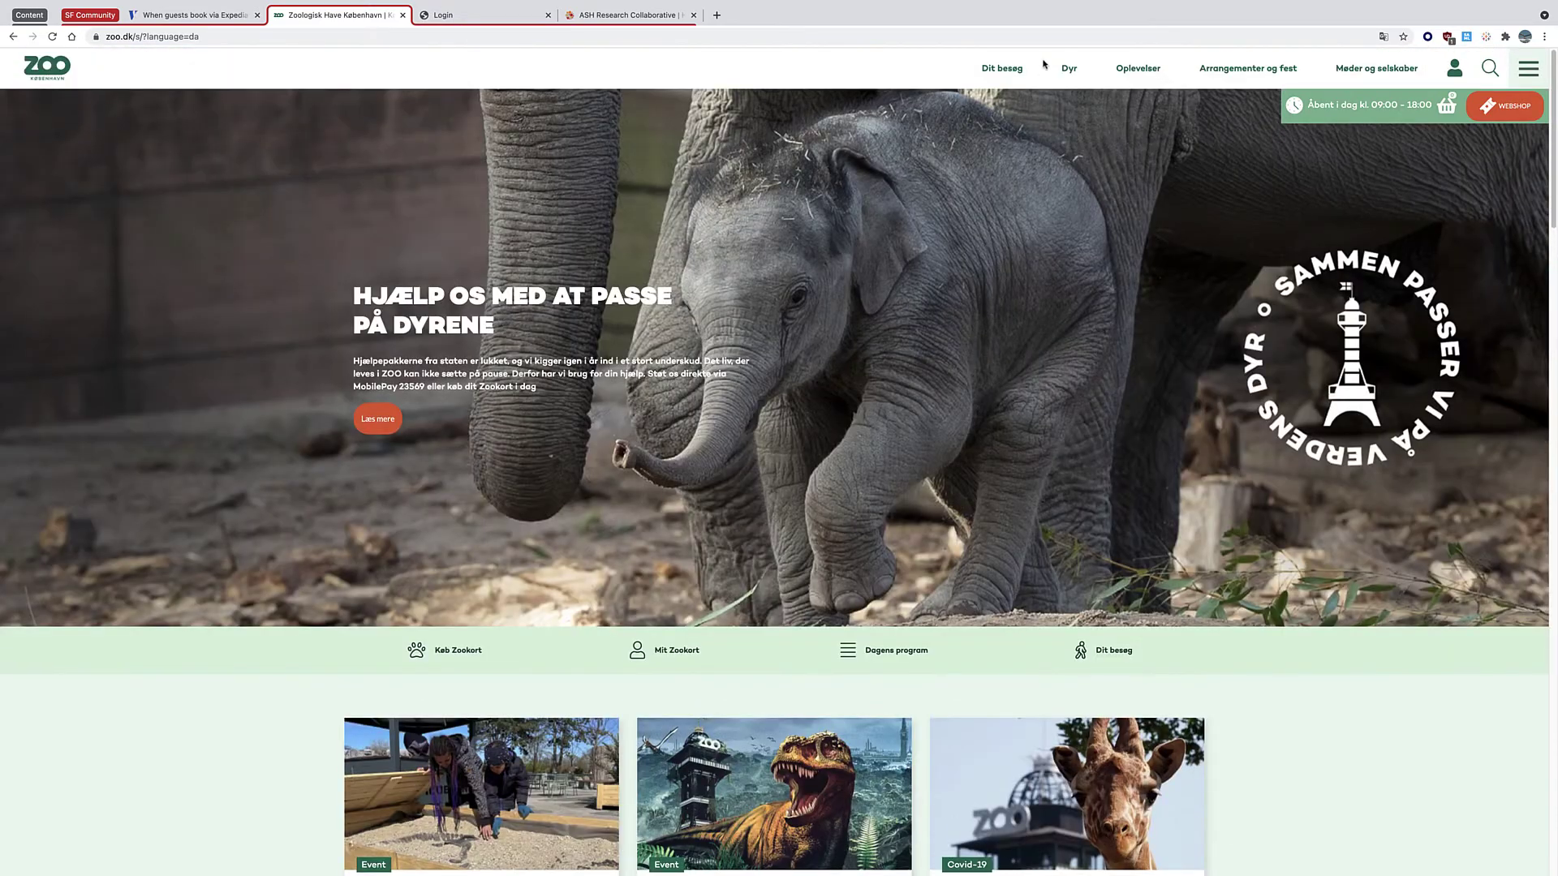
click(989, 69)
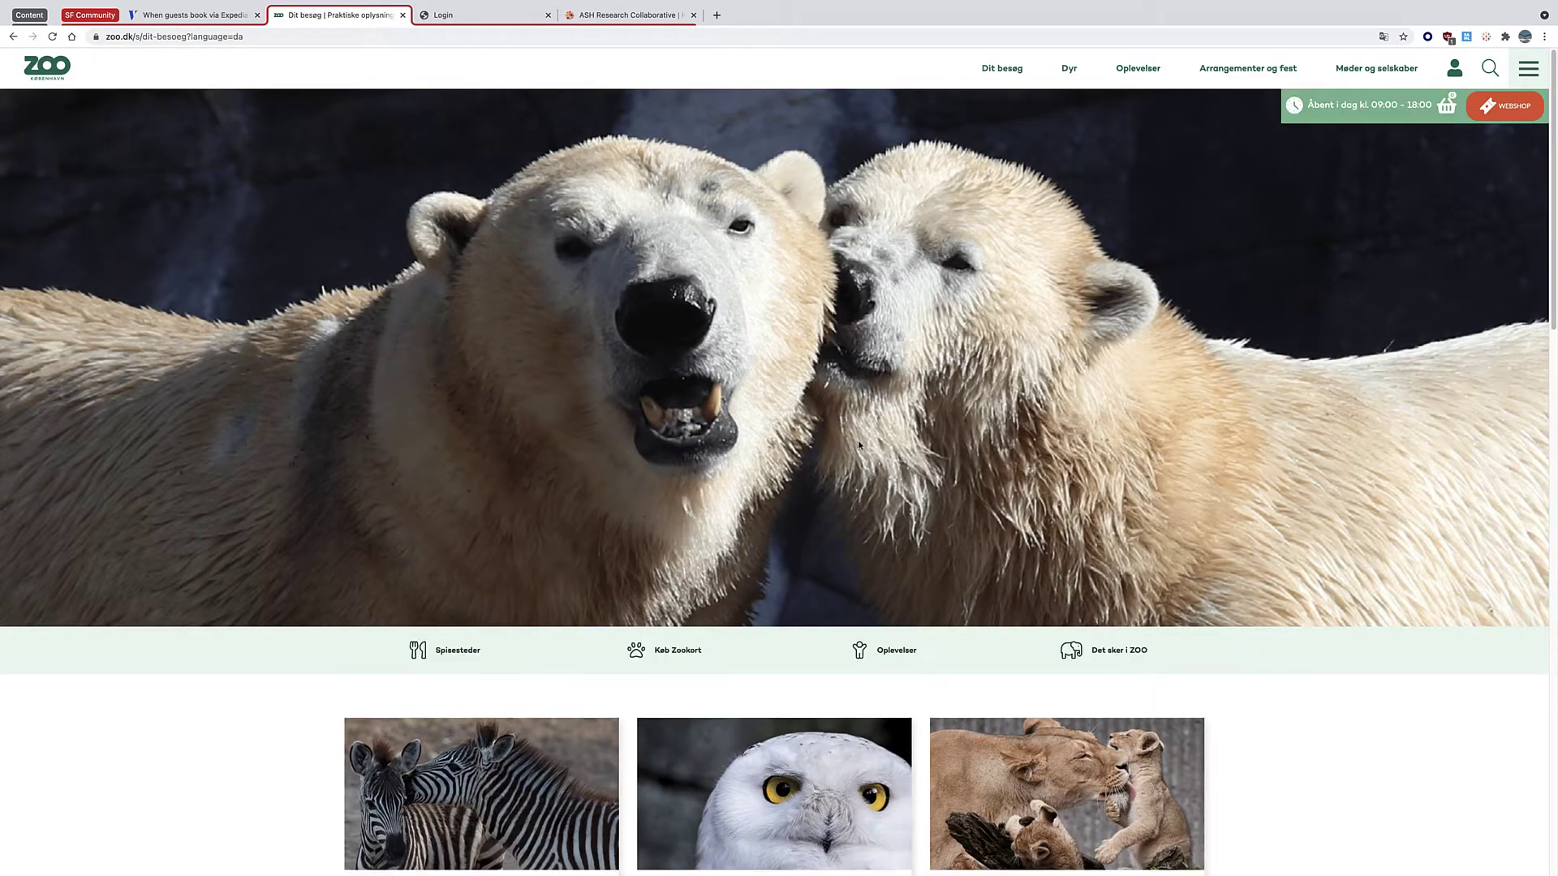
click(1138, 68)
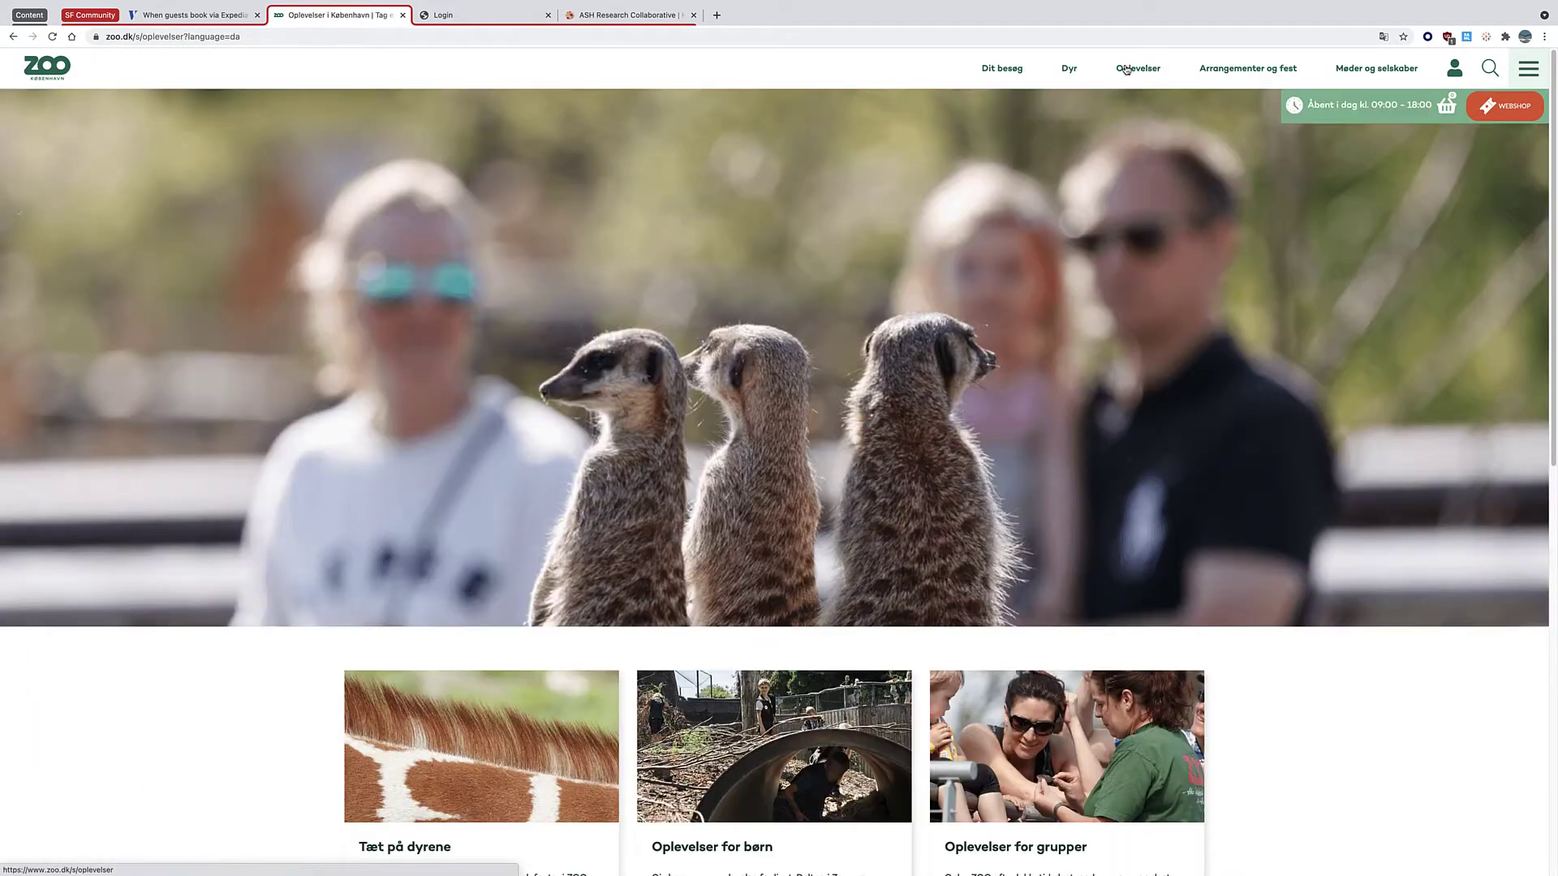
click(469, 14)
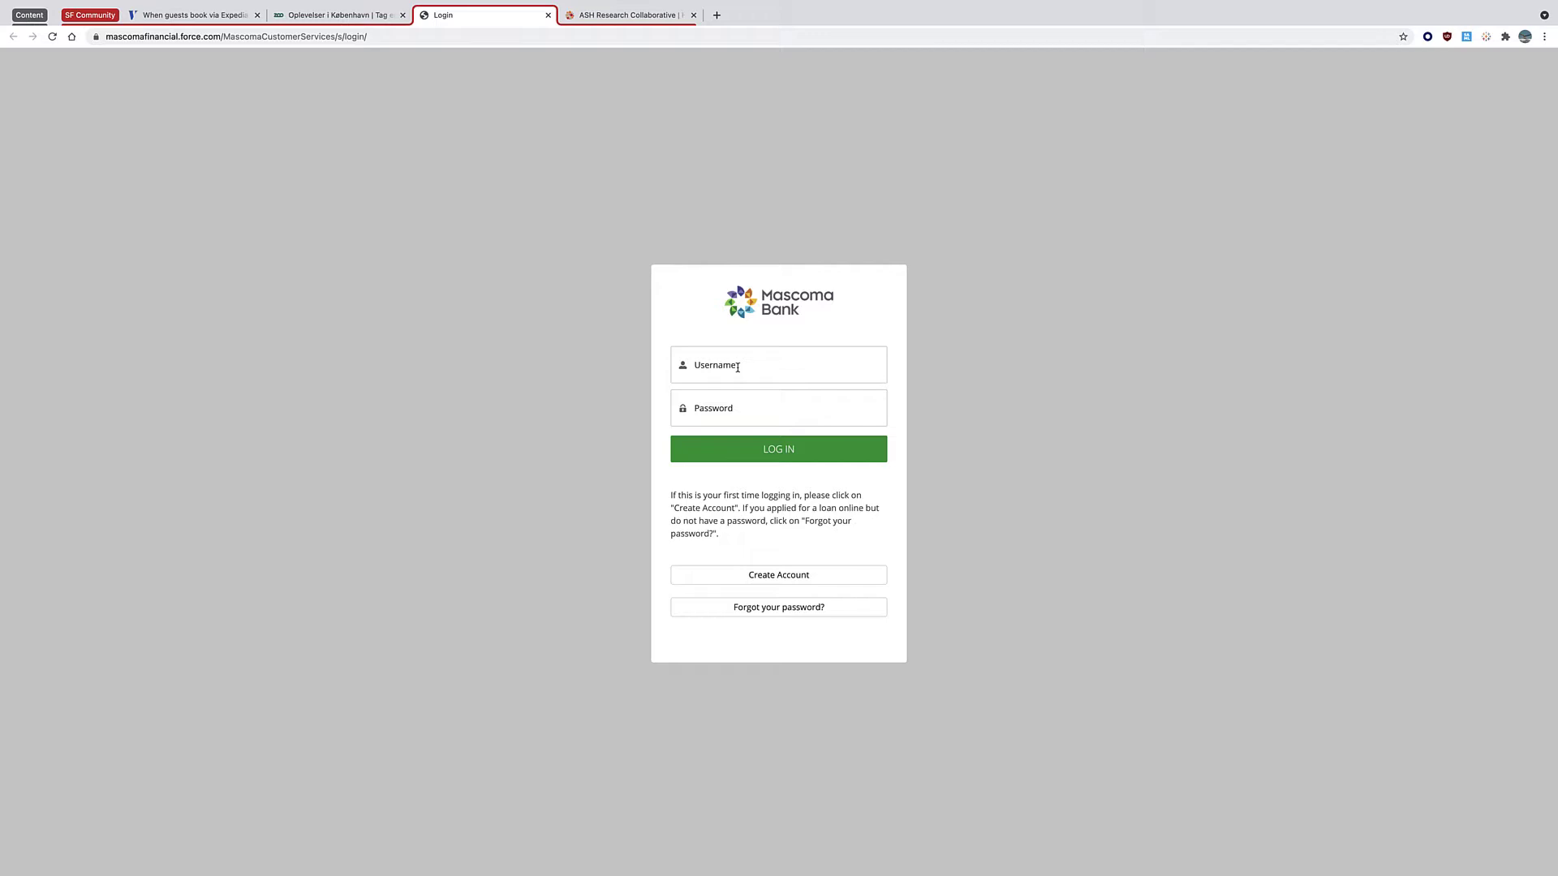
Go to COVID-19 Registry > Data Summaries on ASH RC and scroll through the hematology dashboard.
click(628, 15)
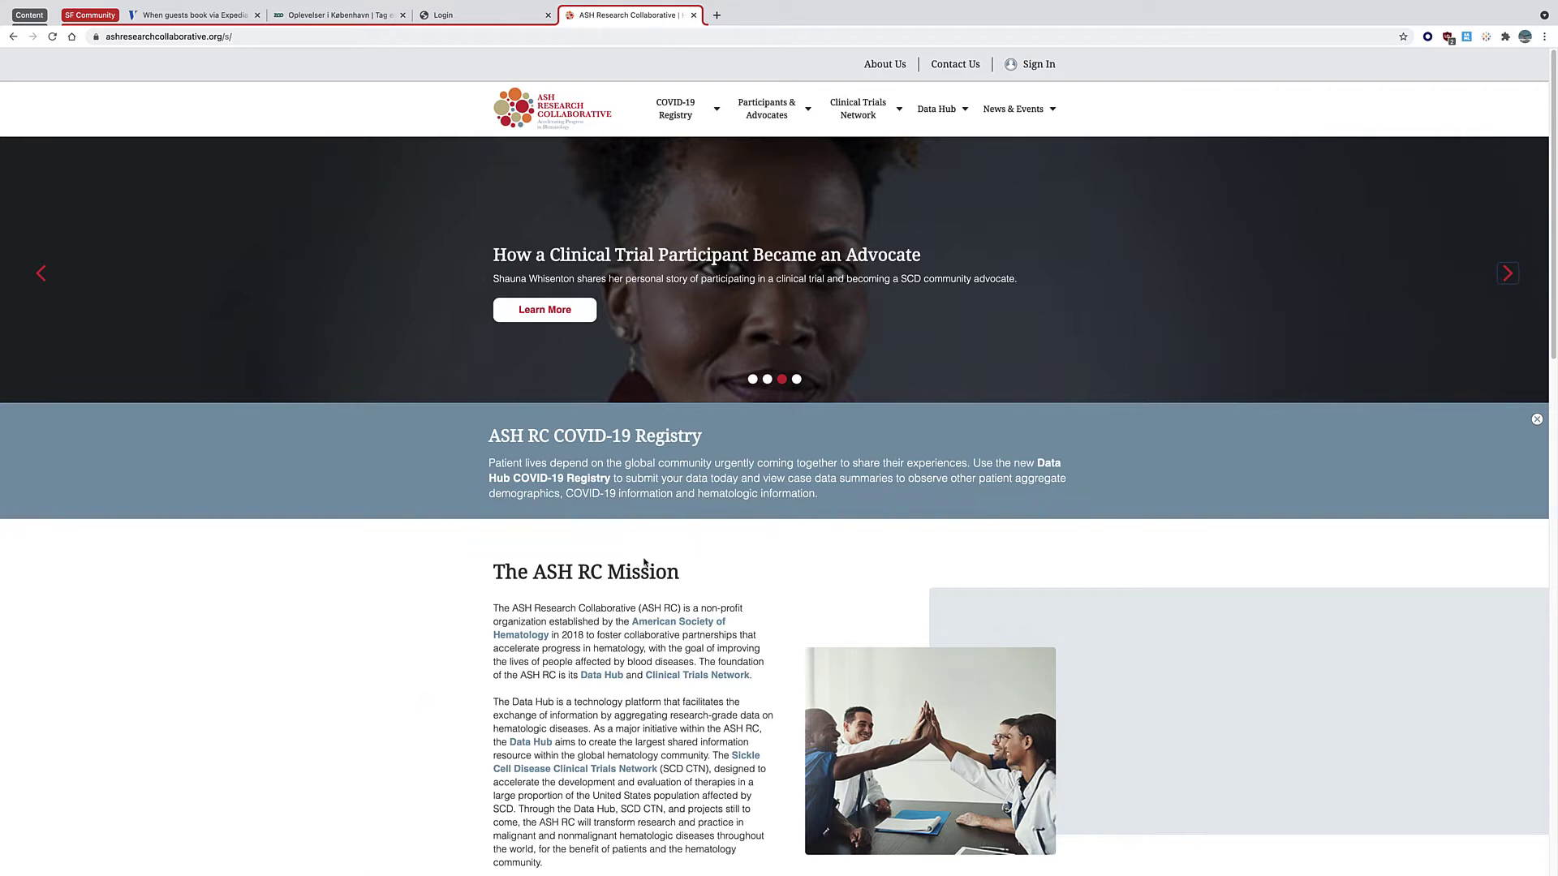
mouse_move(673, 113)
click(614, 168)
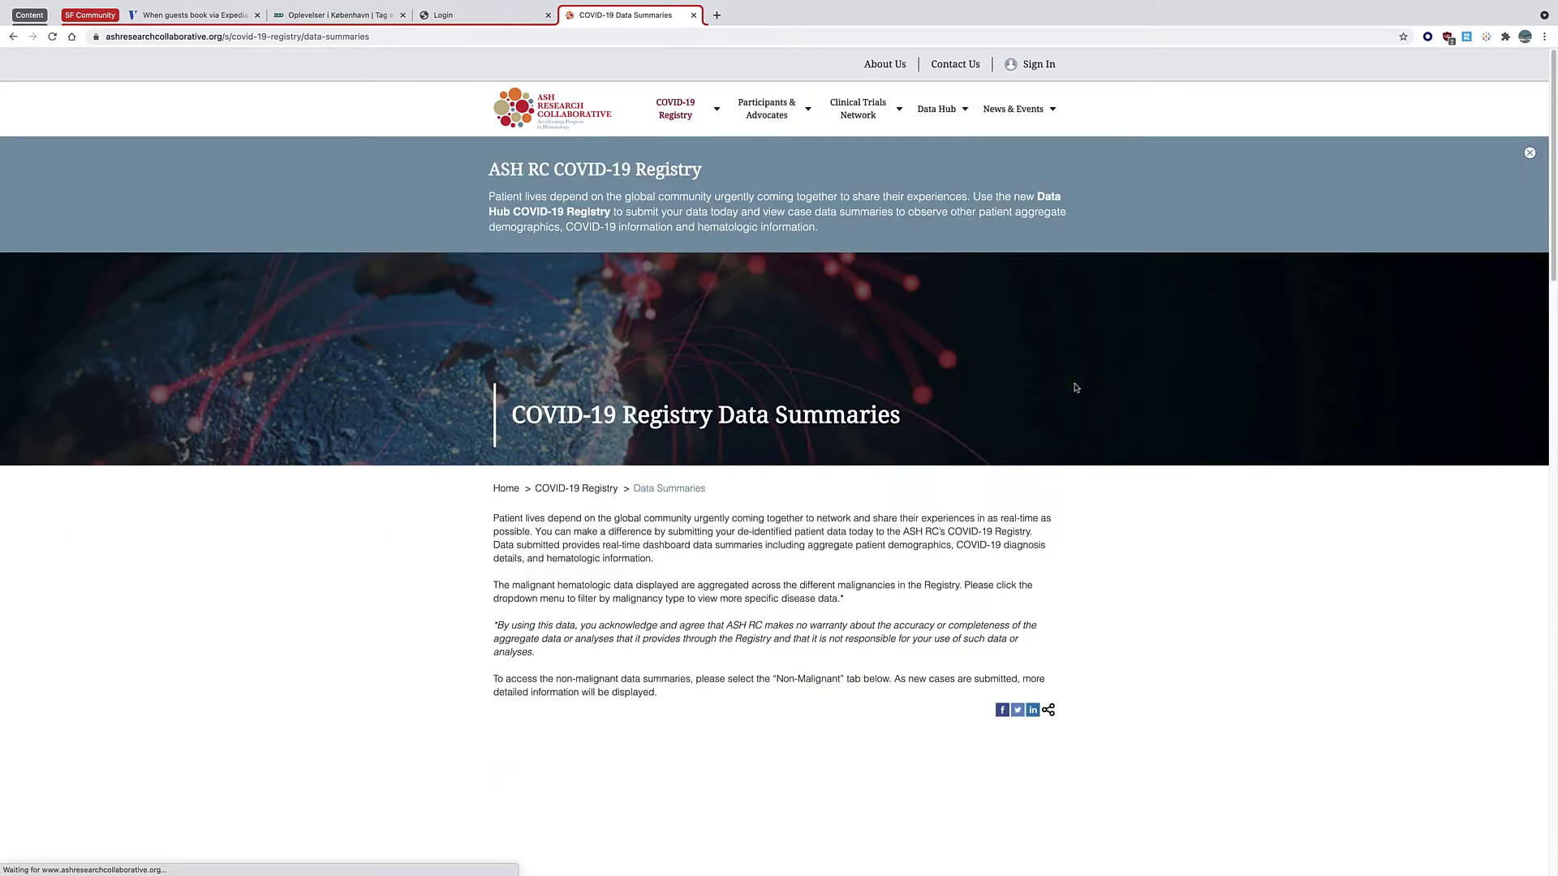
scroll(1148, 477, down, 4)
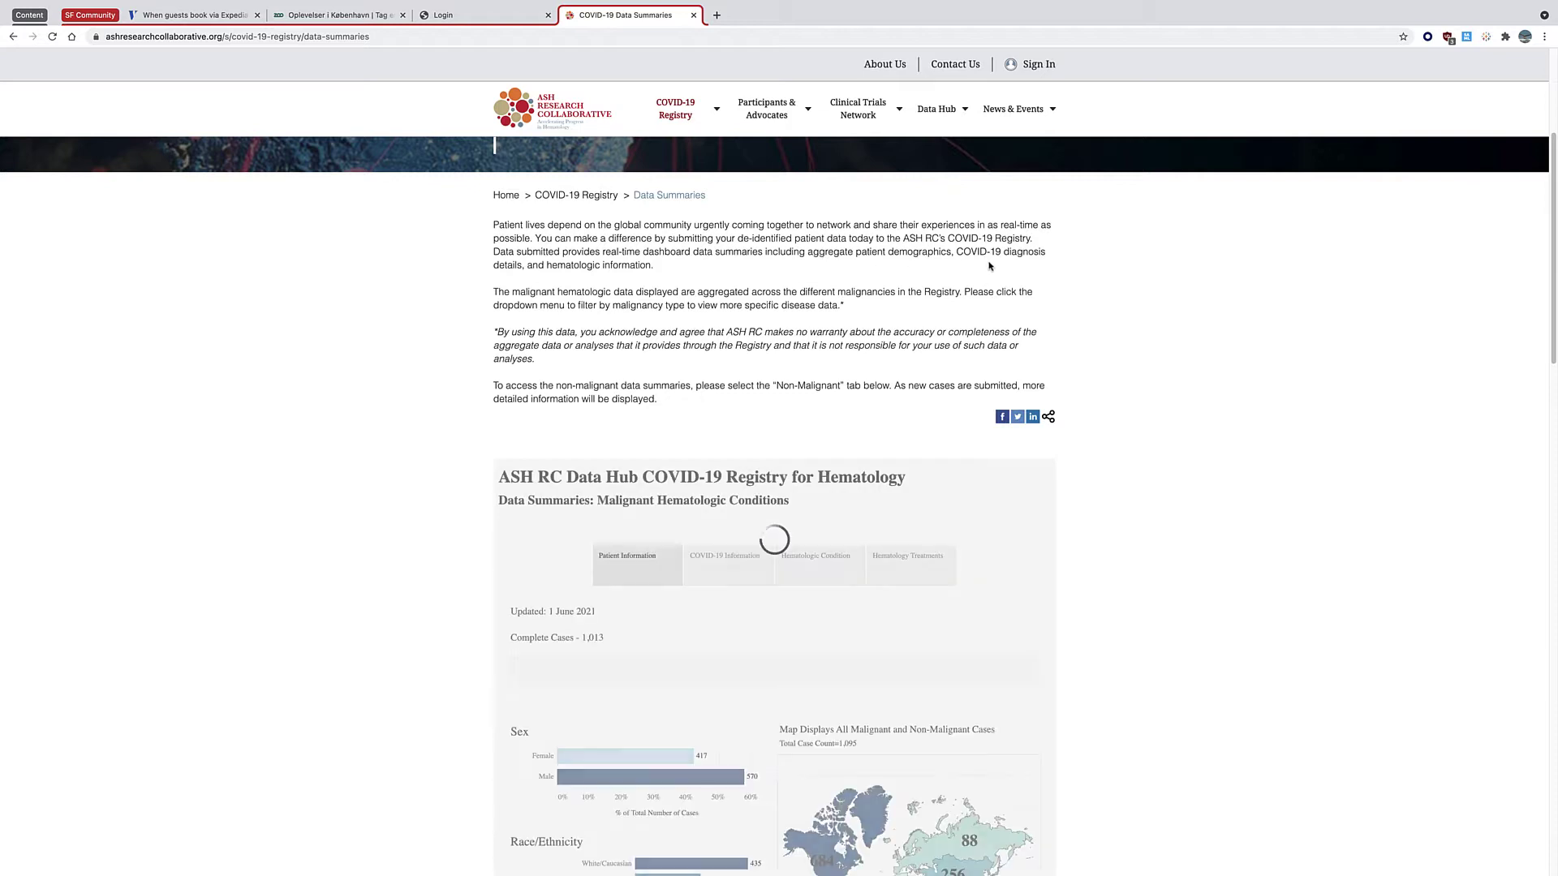
scroll(1116, 397, down, 3)
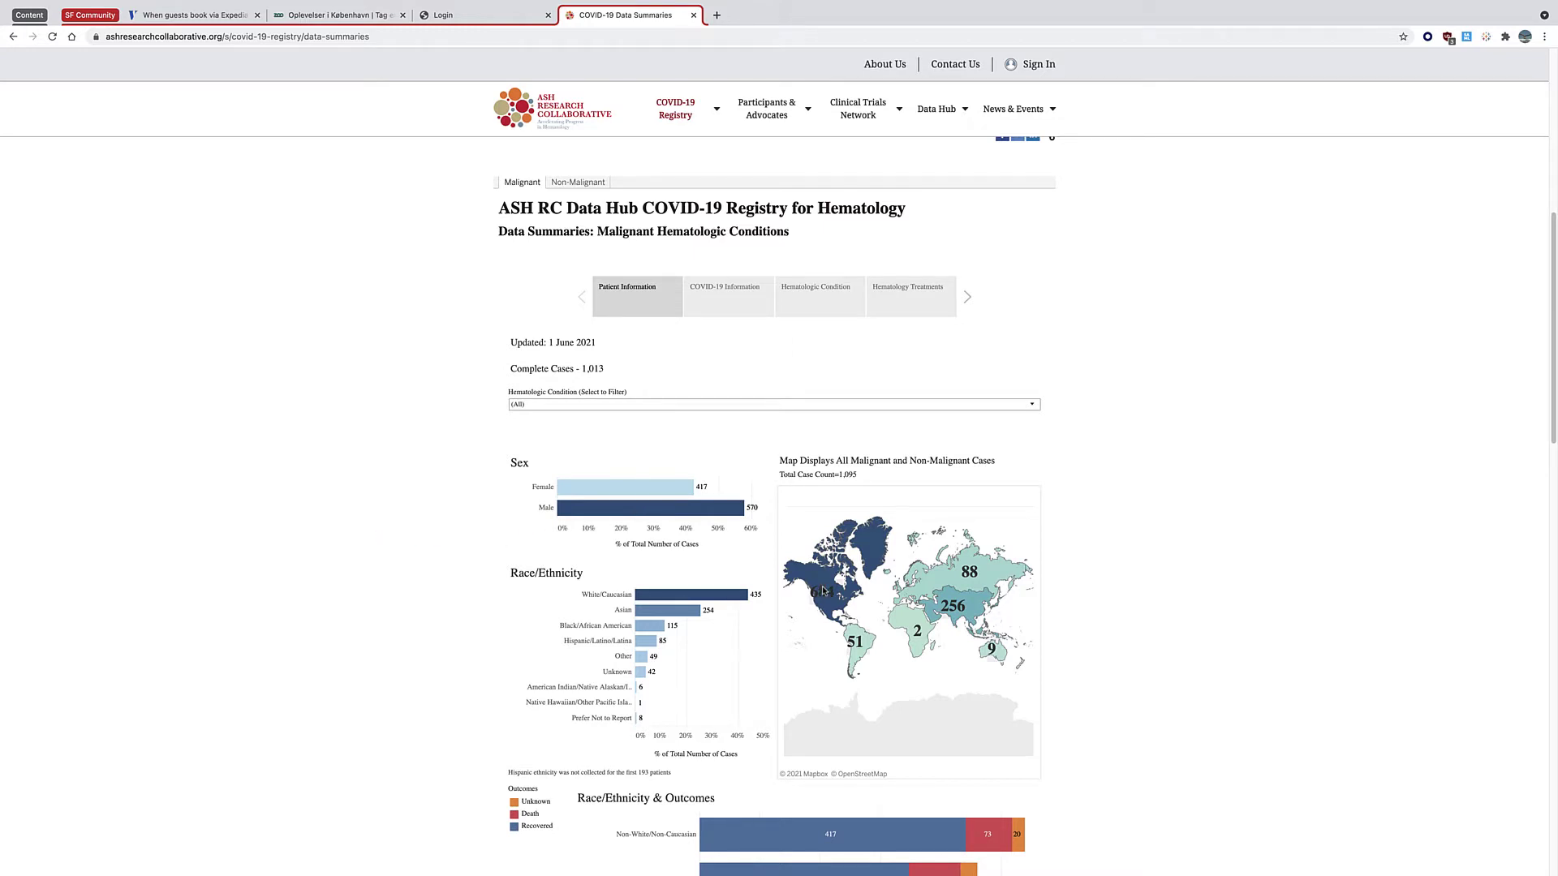
scroll(825, 590, down, 3)
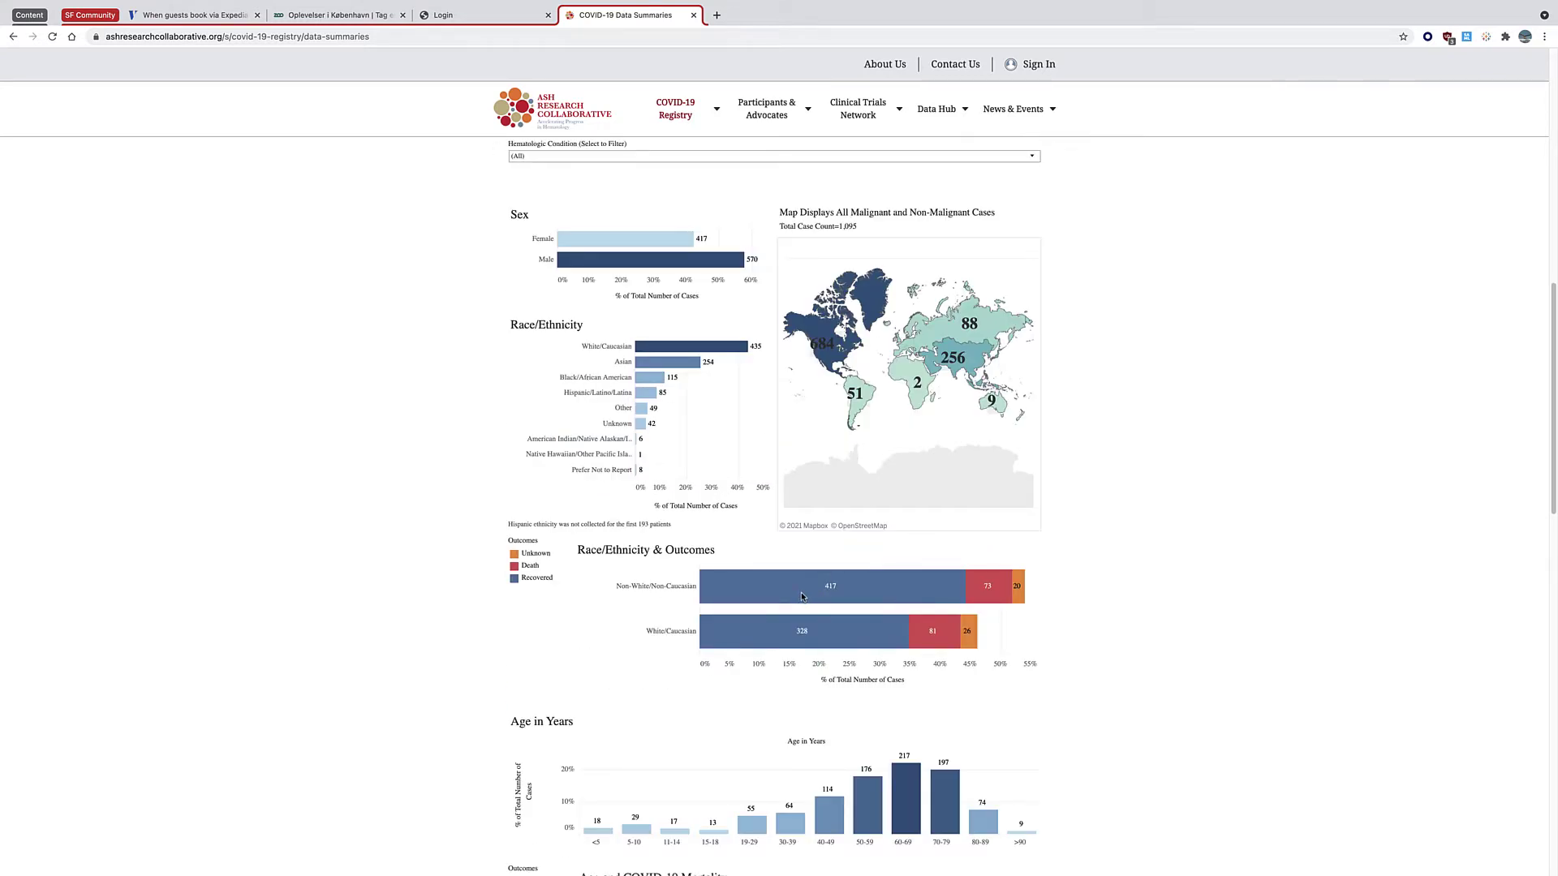
scroll(981, 707, down, 1)
scroll(746, 368, up, 15)
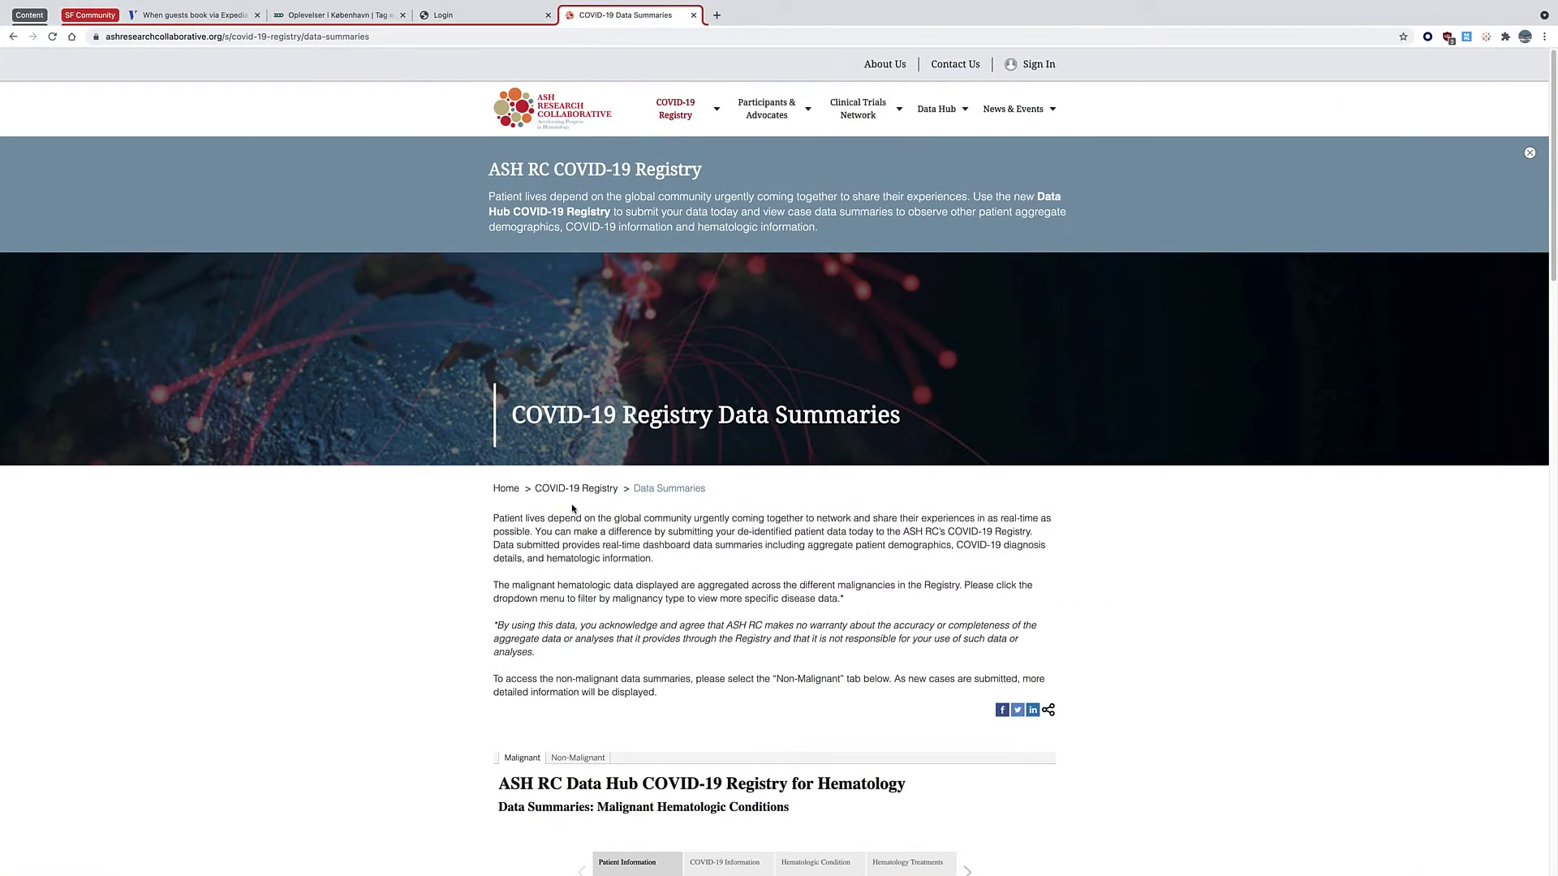
key(super+Tab)
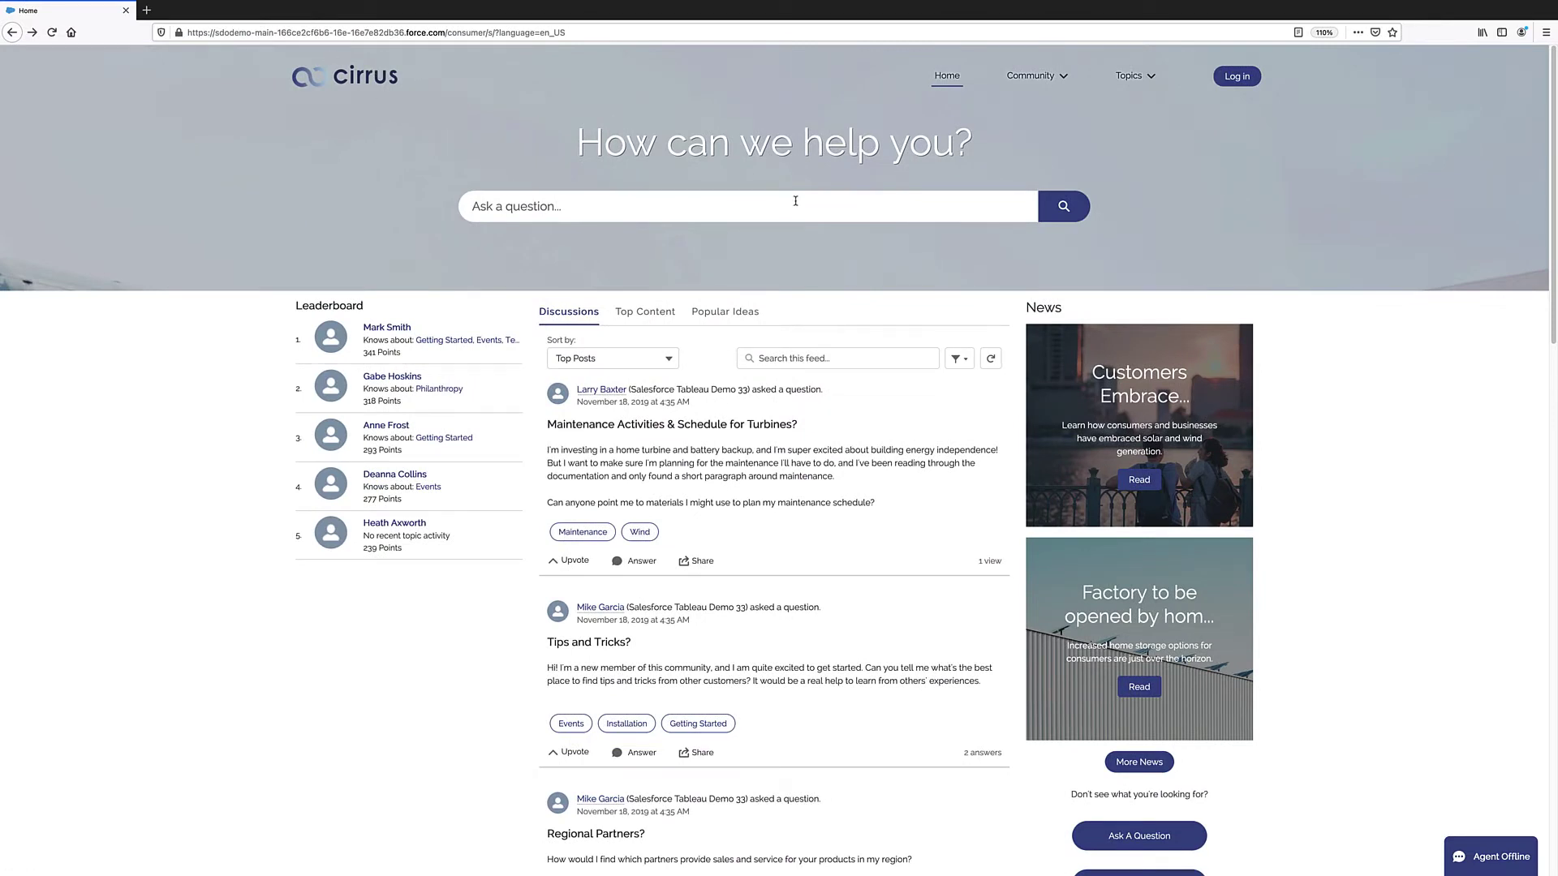
Go to Community Home from the Community menu in the Cirrus navigation bar.
click(1032, 76)
click(1032, 106)
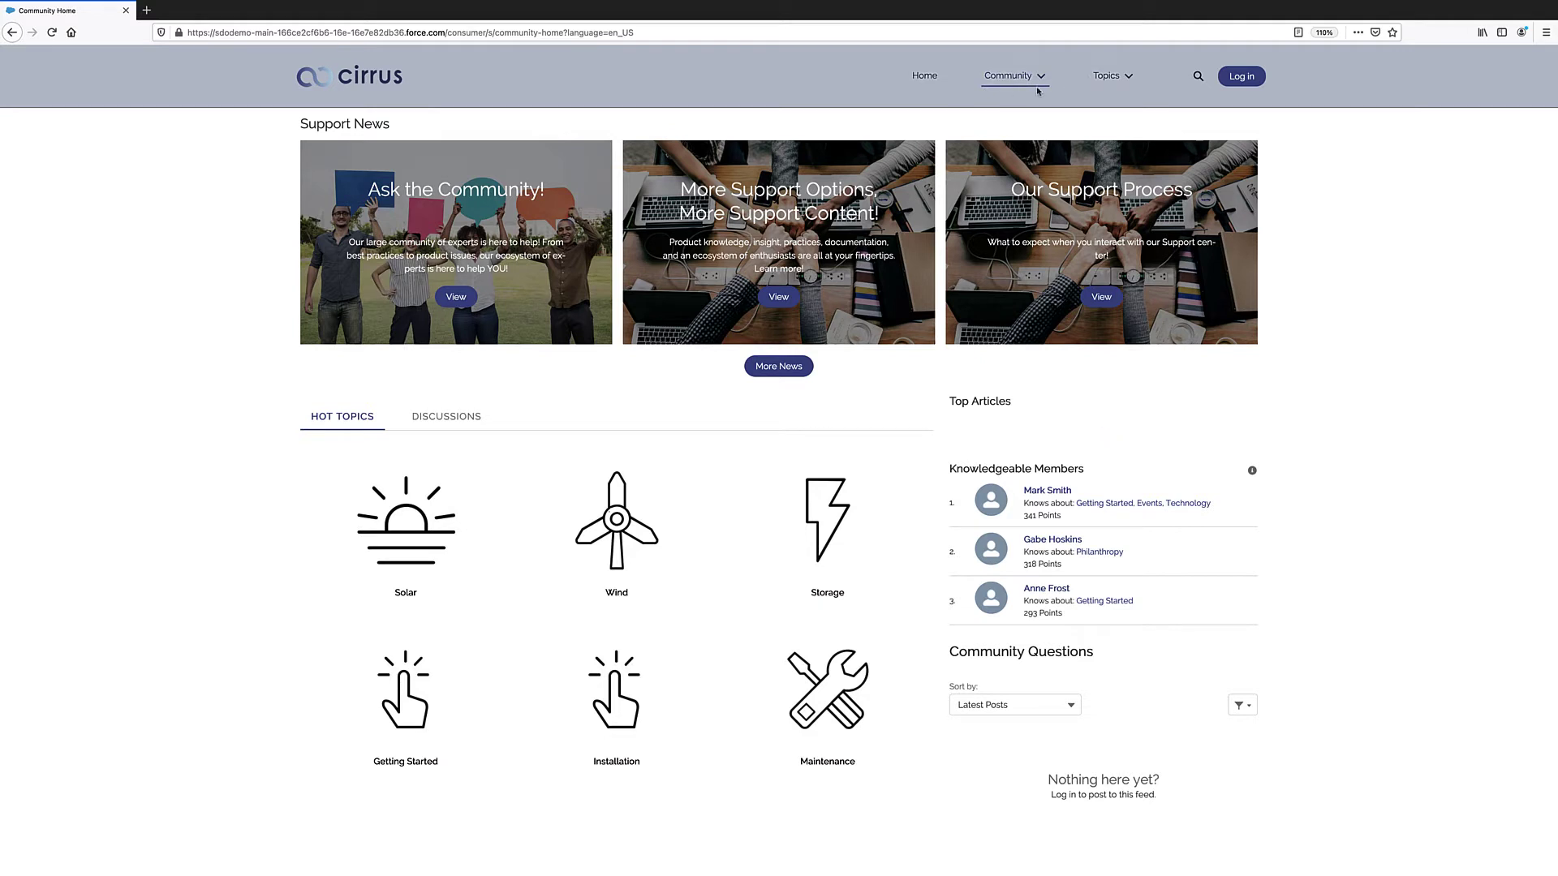
Log in to the Cirrus site and open the Energy Dashboard page.
click(1233, 75)
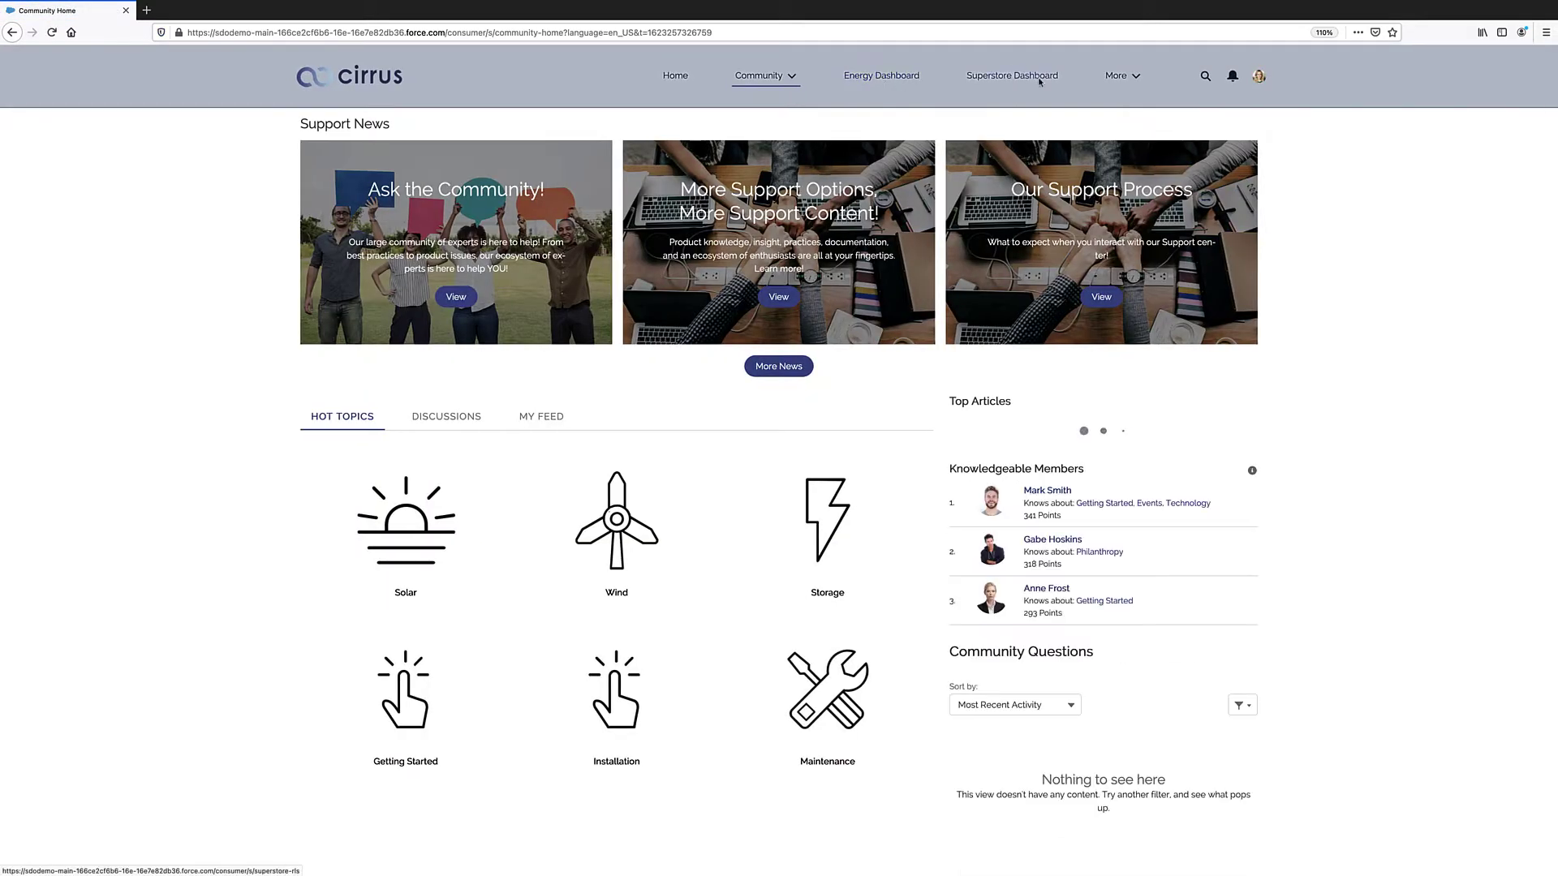
click(859, 77)
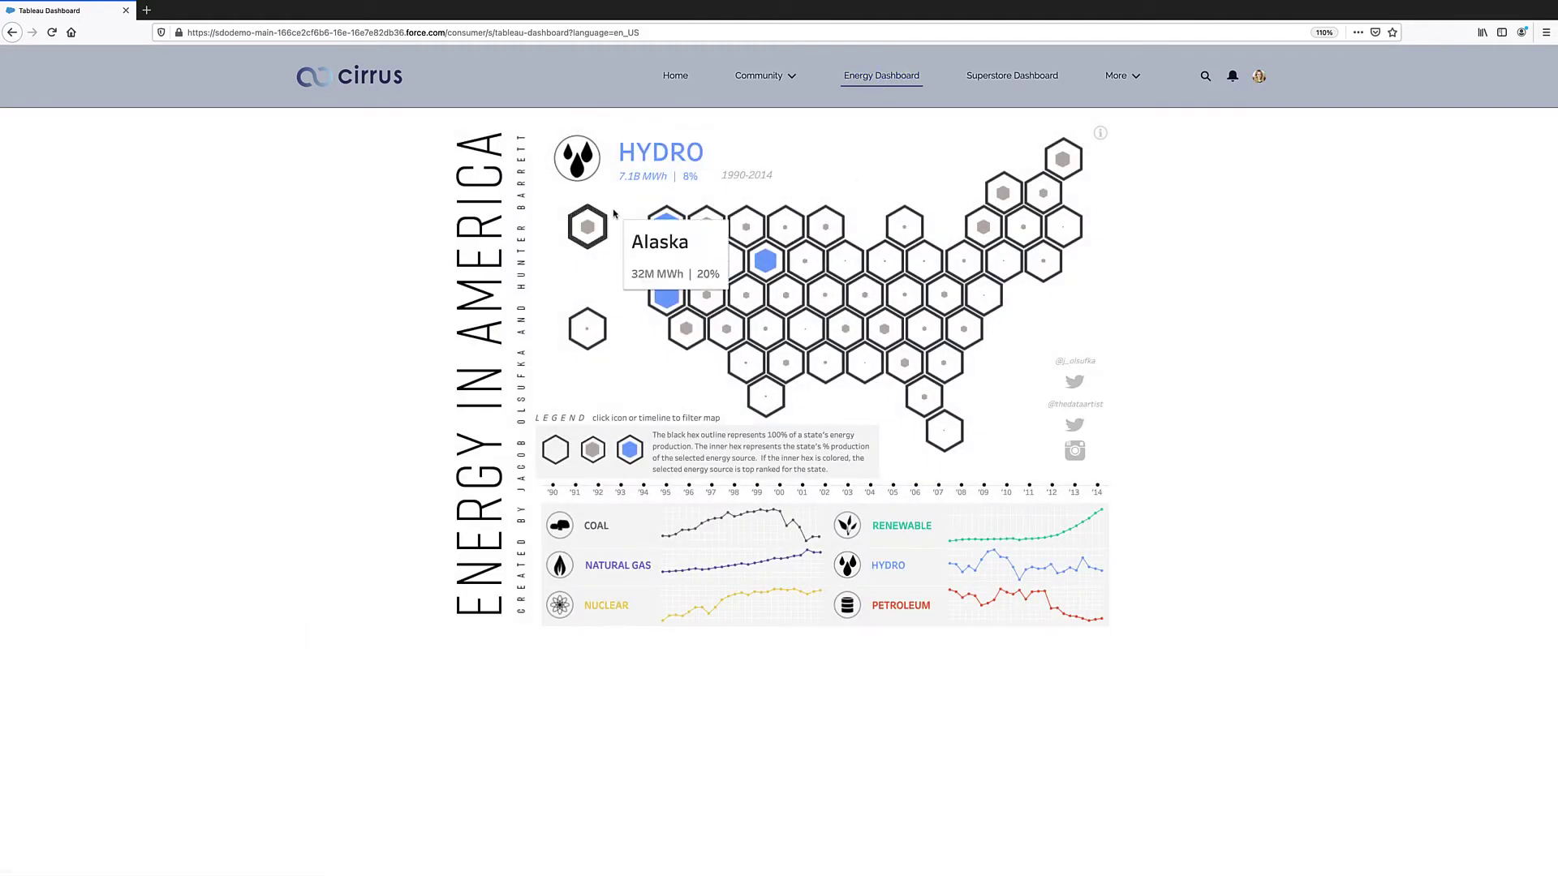
Check state tooltips, then switch the map through Renewable and Petroleum to Natural Gas (17.9B MWh, 19%).
mouse_move(716, 233)
mouse_move(998, 198)
mouse_move(1024, 256)
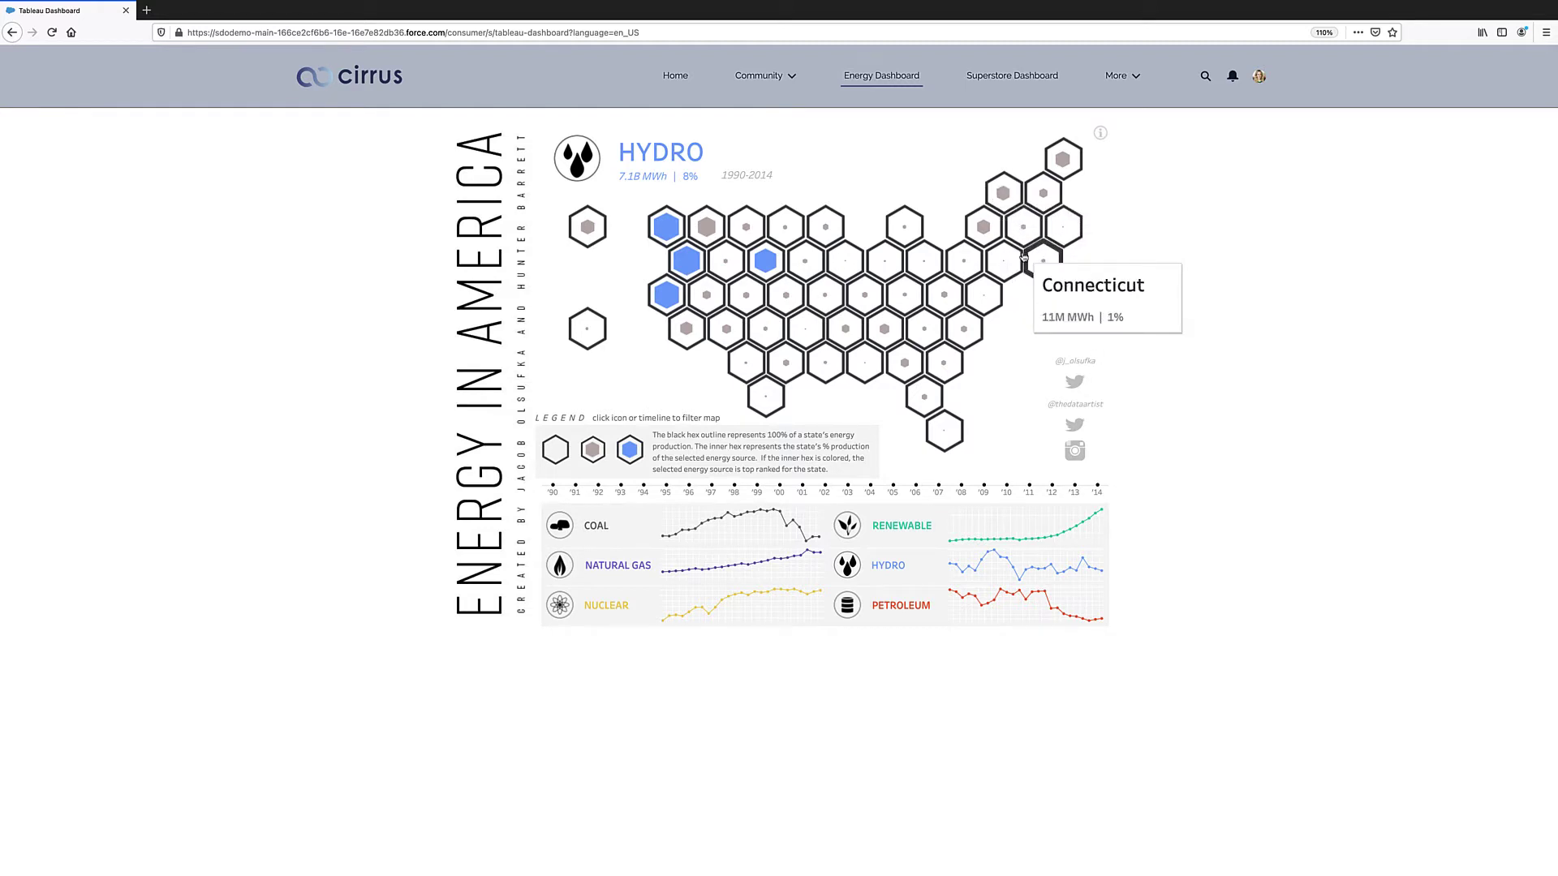
mouse_move(724, 393)
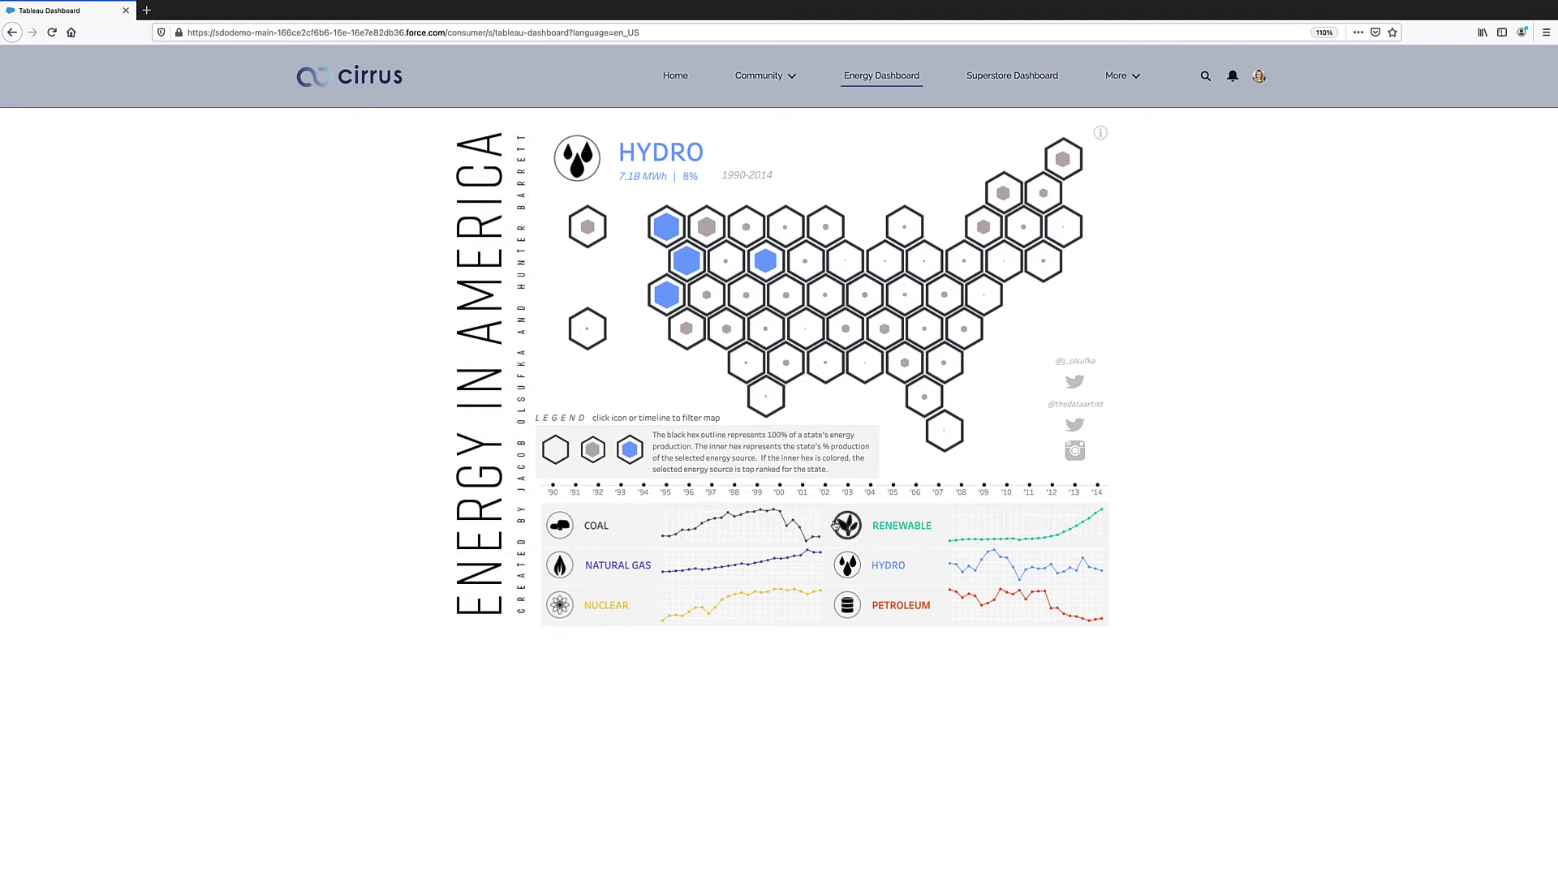
click(845, 525)
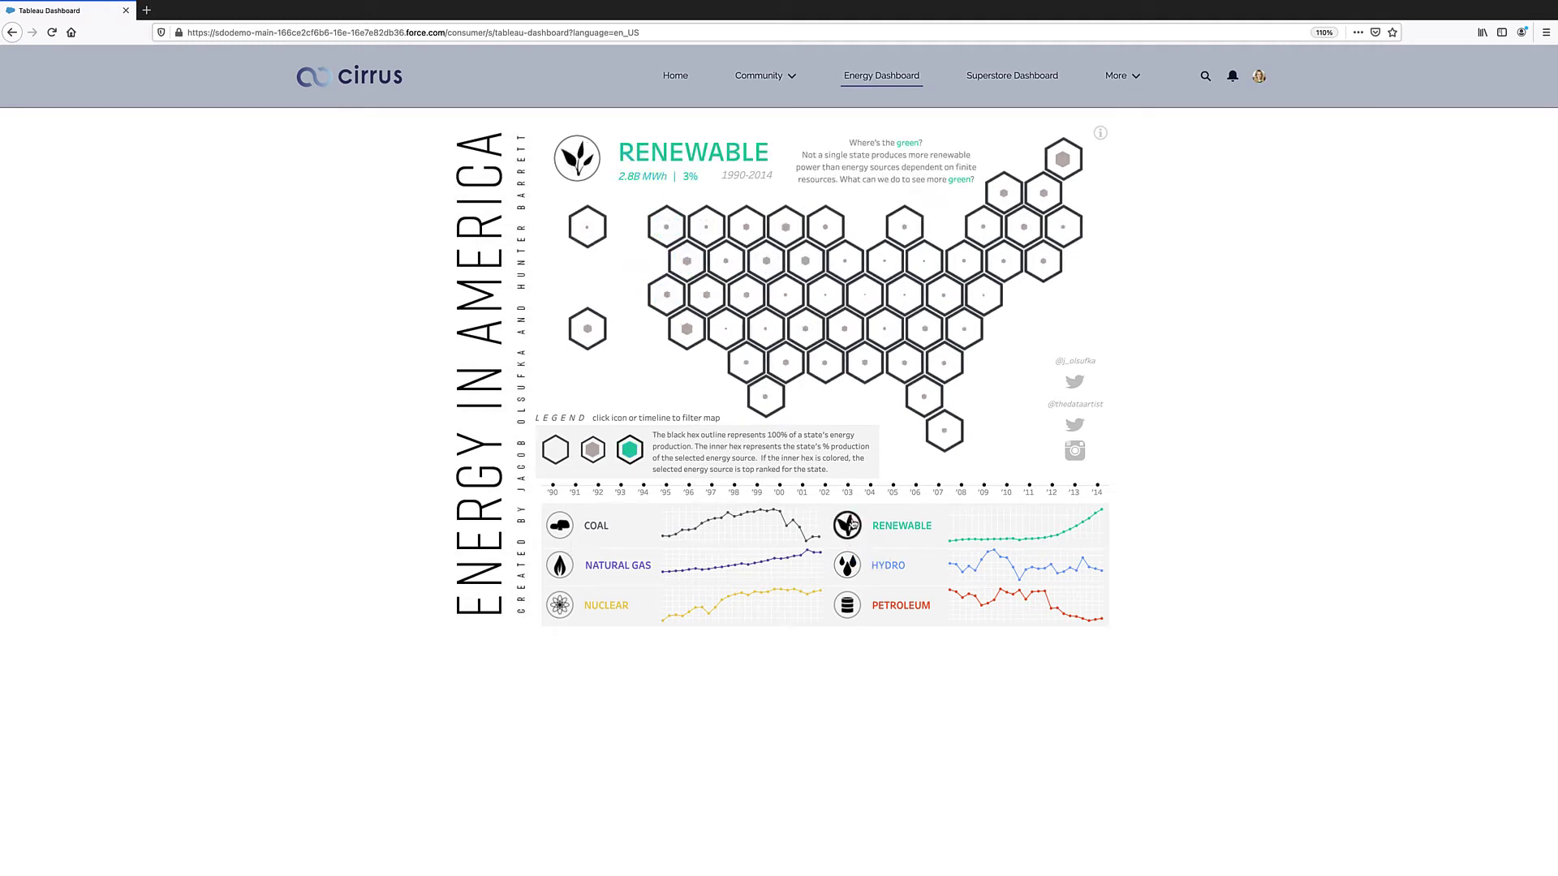
click(848, 604)
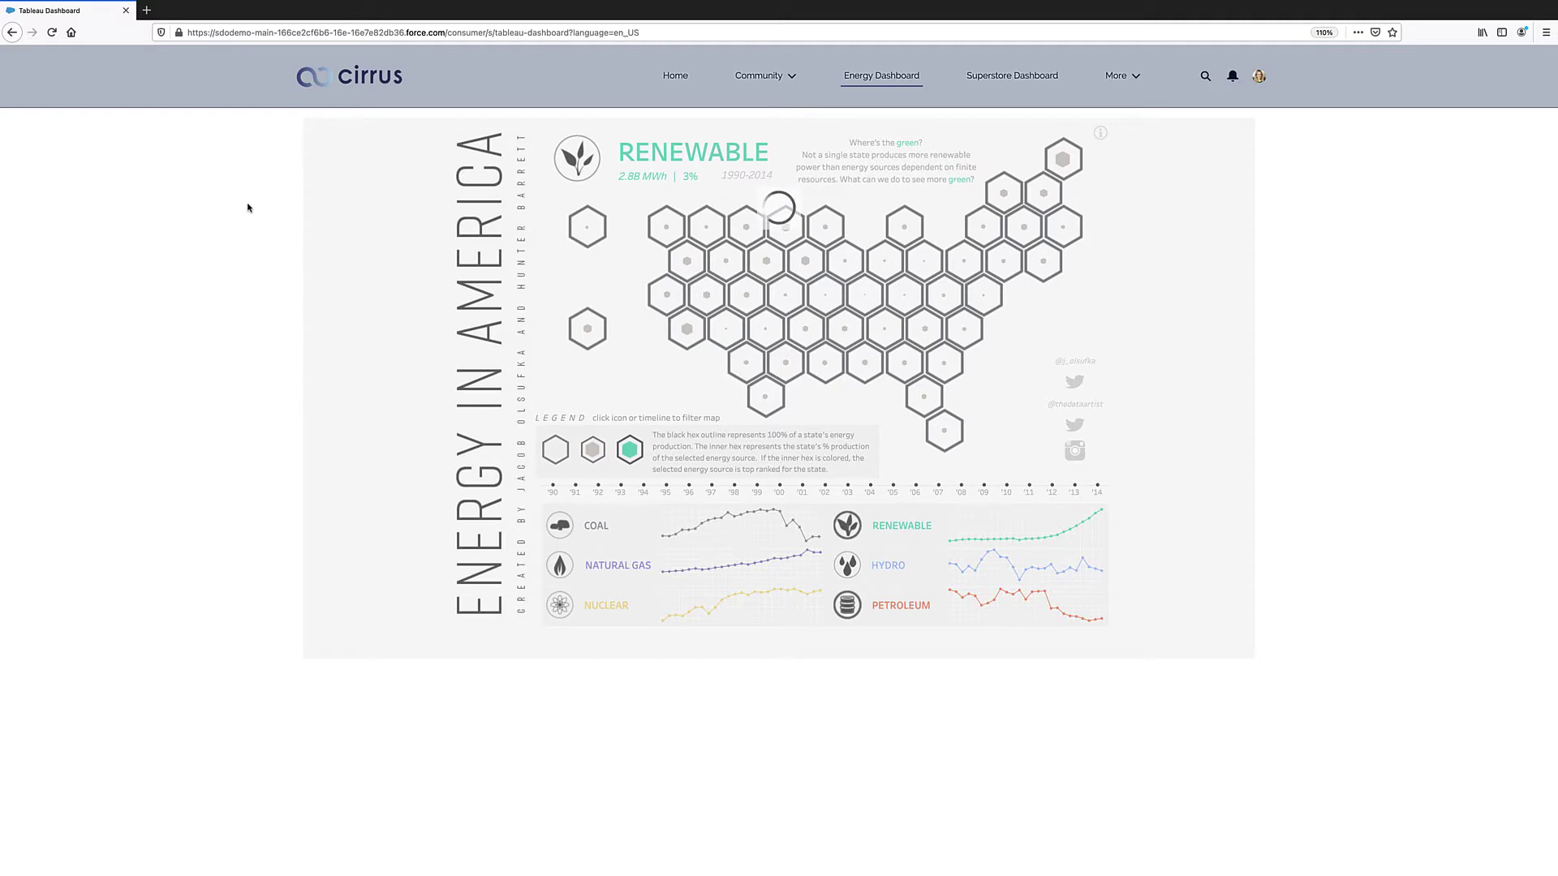
click(859, 610)
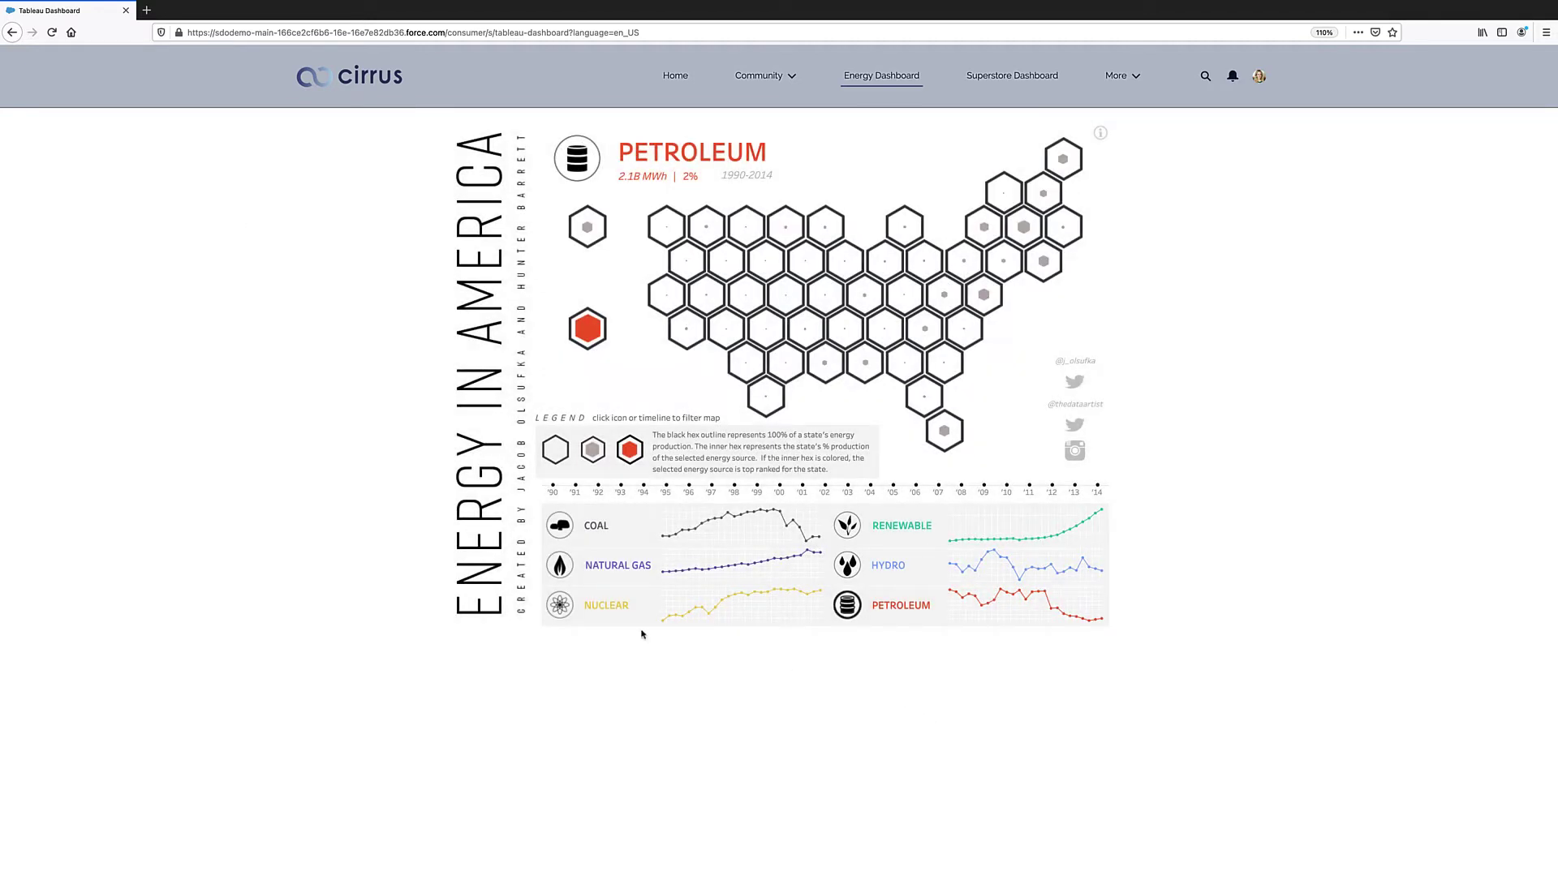
click(555, 563)
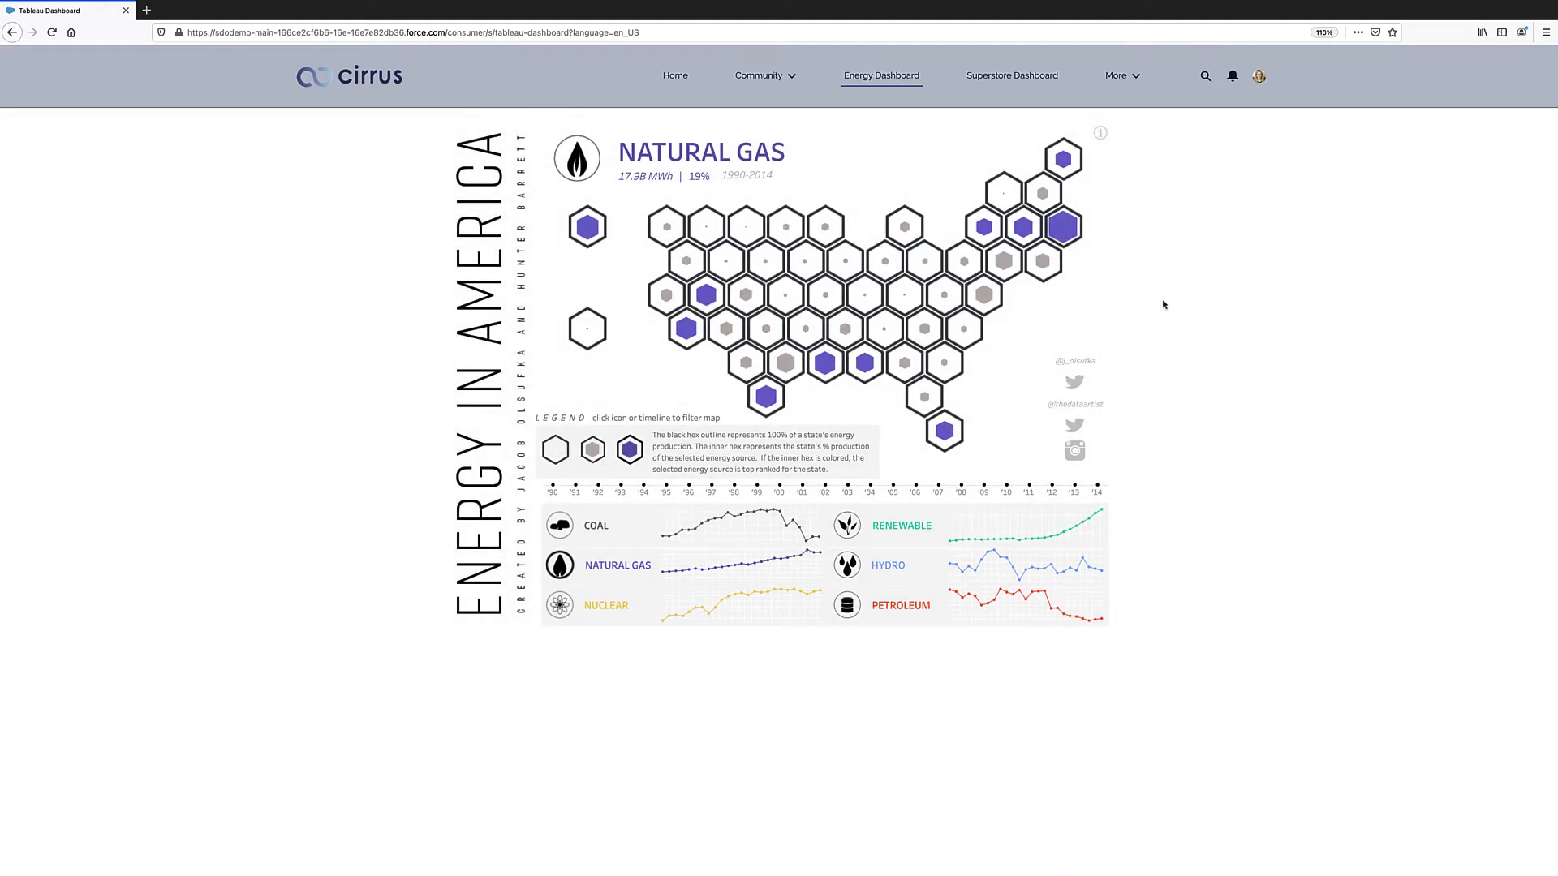
Filter the map to Rhode Island, look up its natural gas news, then return to the dashboard tab.
mouse_move(1076, 255)
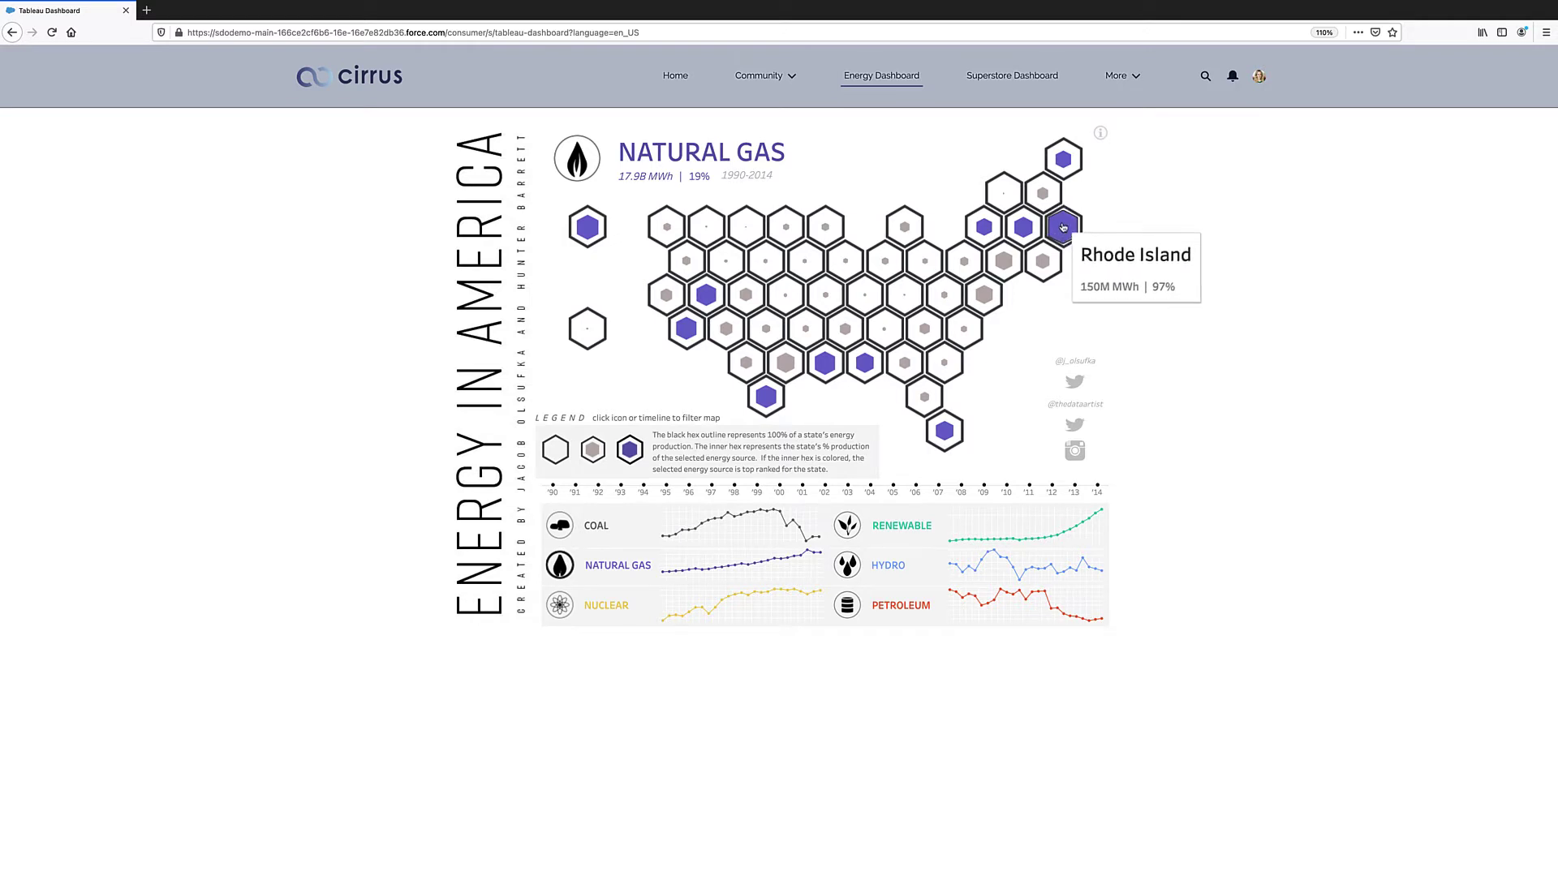
click(1052, 220)
click(1061, 225)
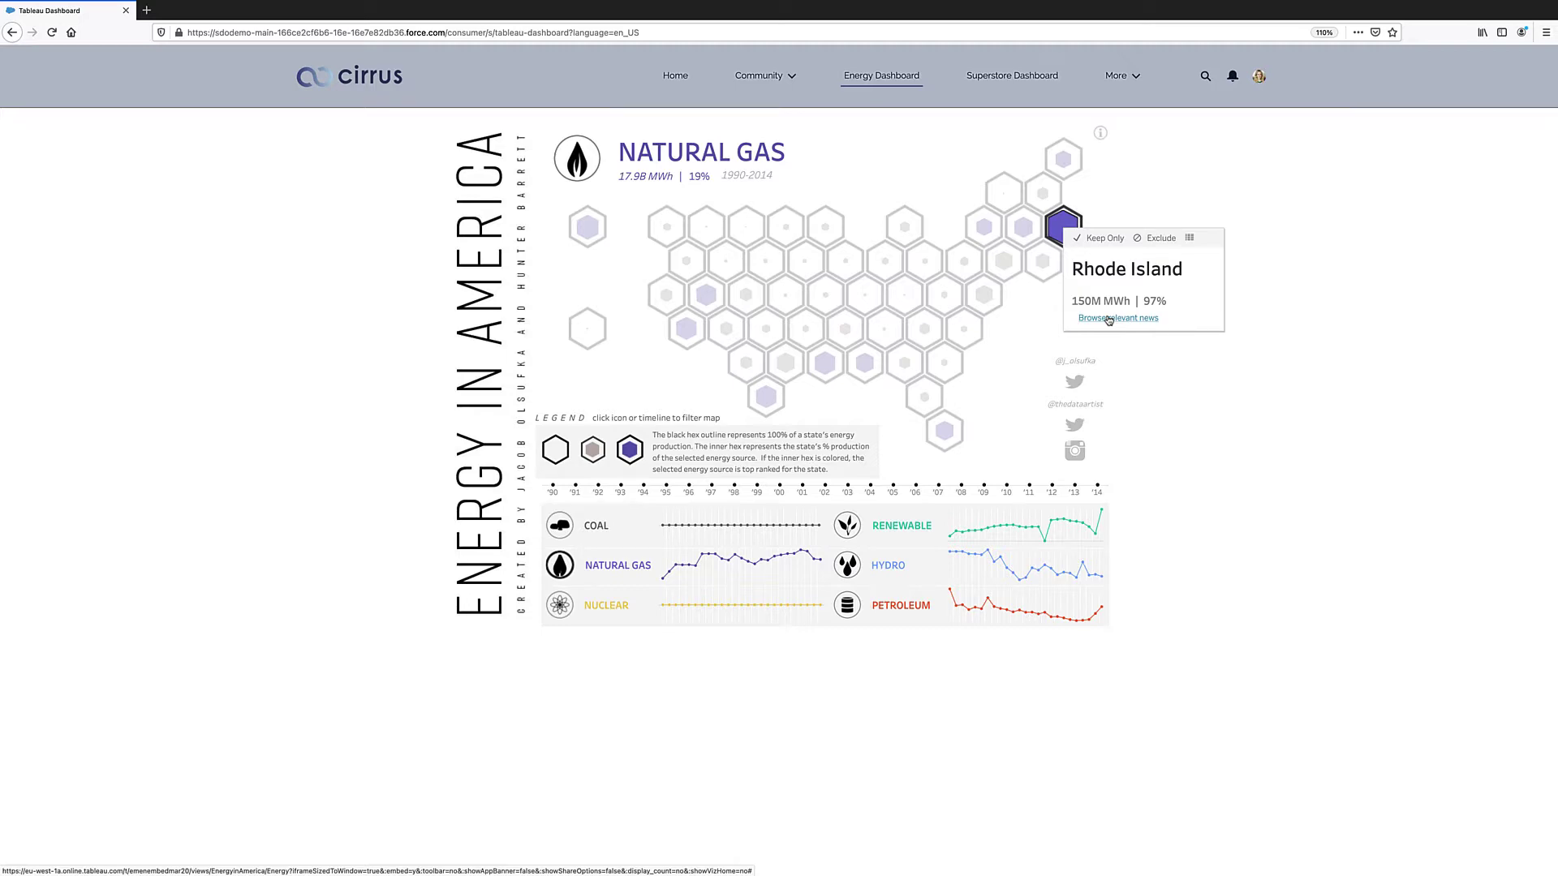
click(1108, 318)
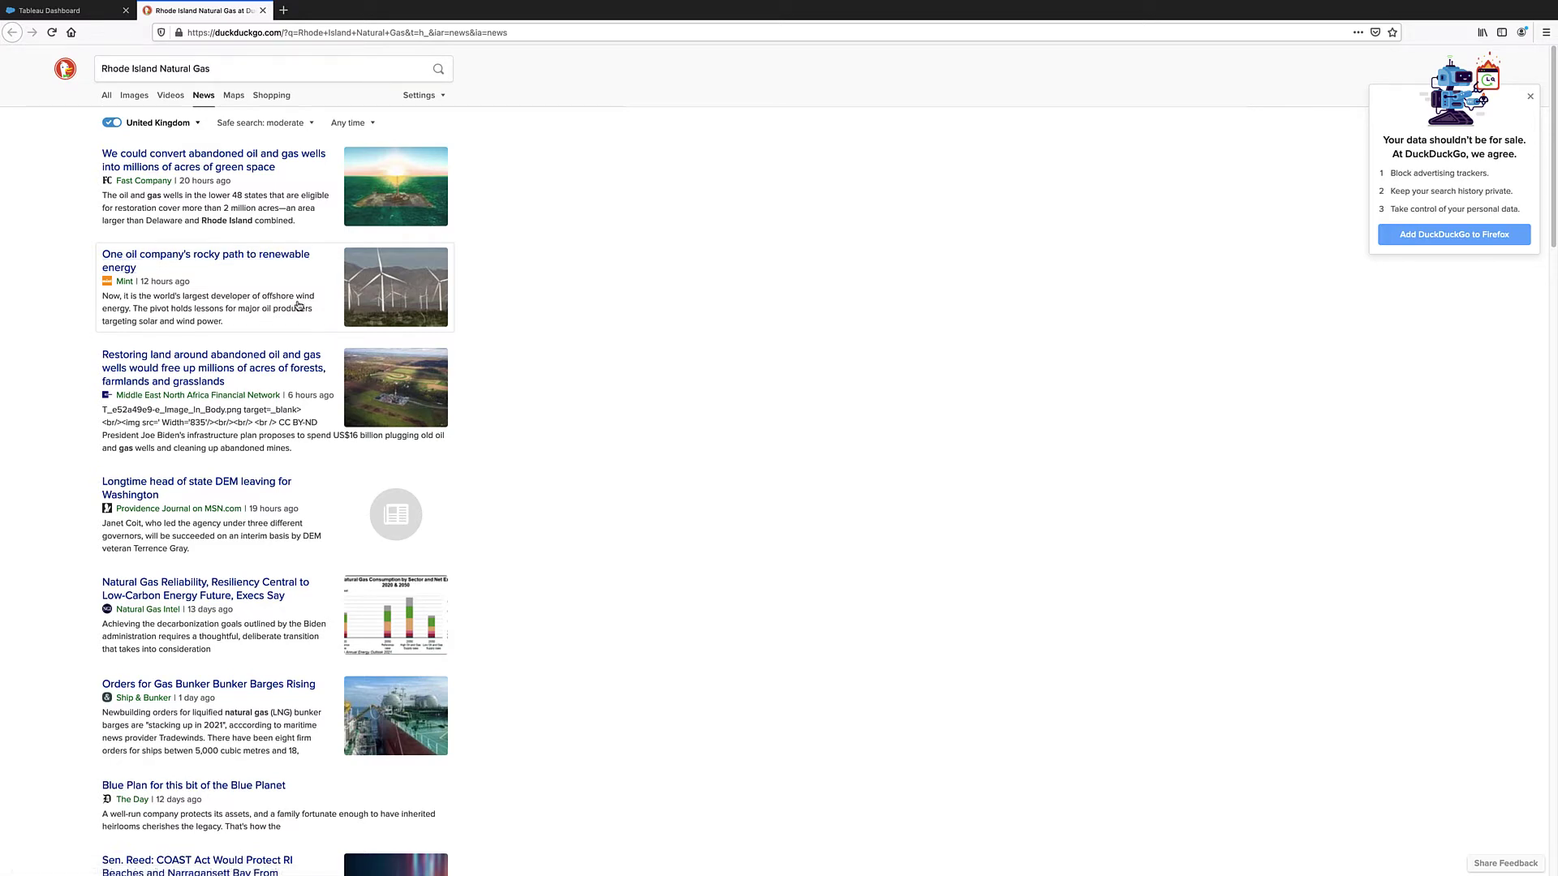
click(84, 10)
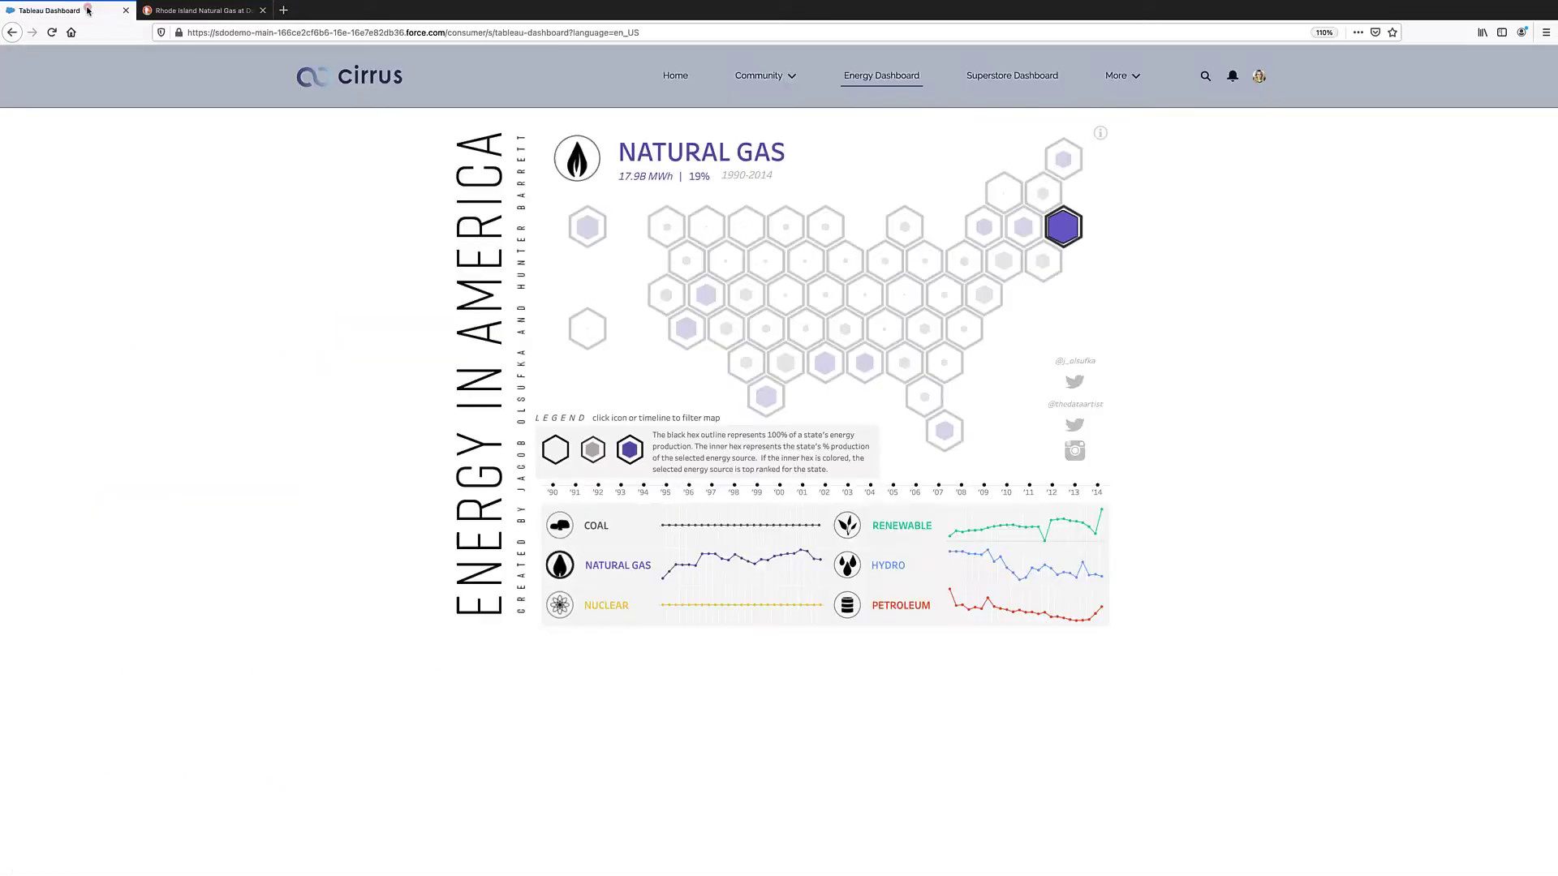
Reselect Rhode Island on the energy map, then deselect it to restore all states.
mouse_move(1004, 270)
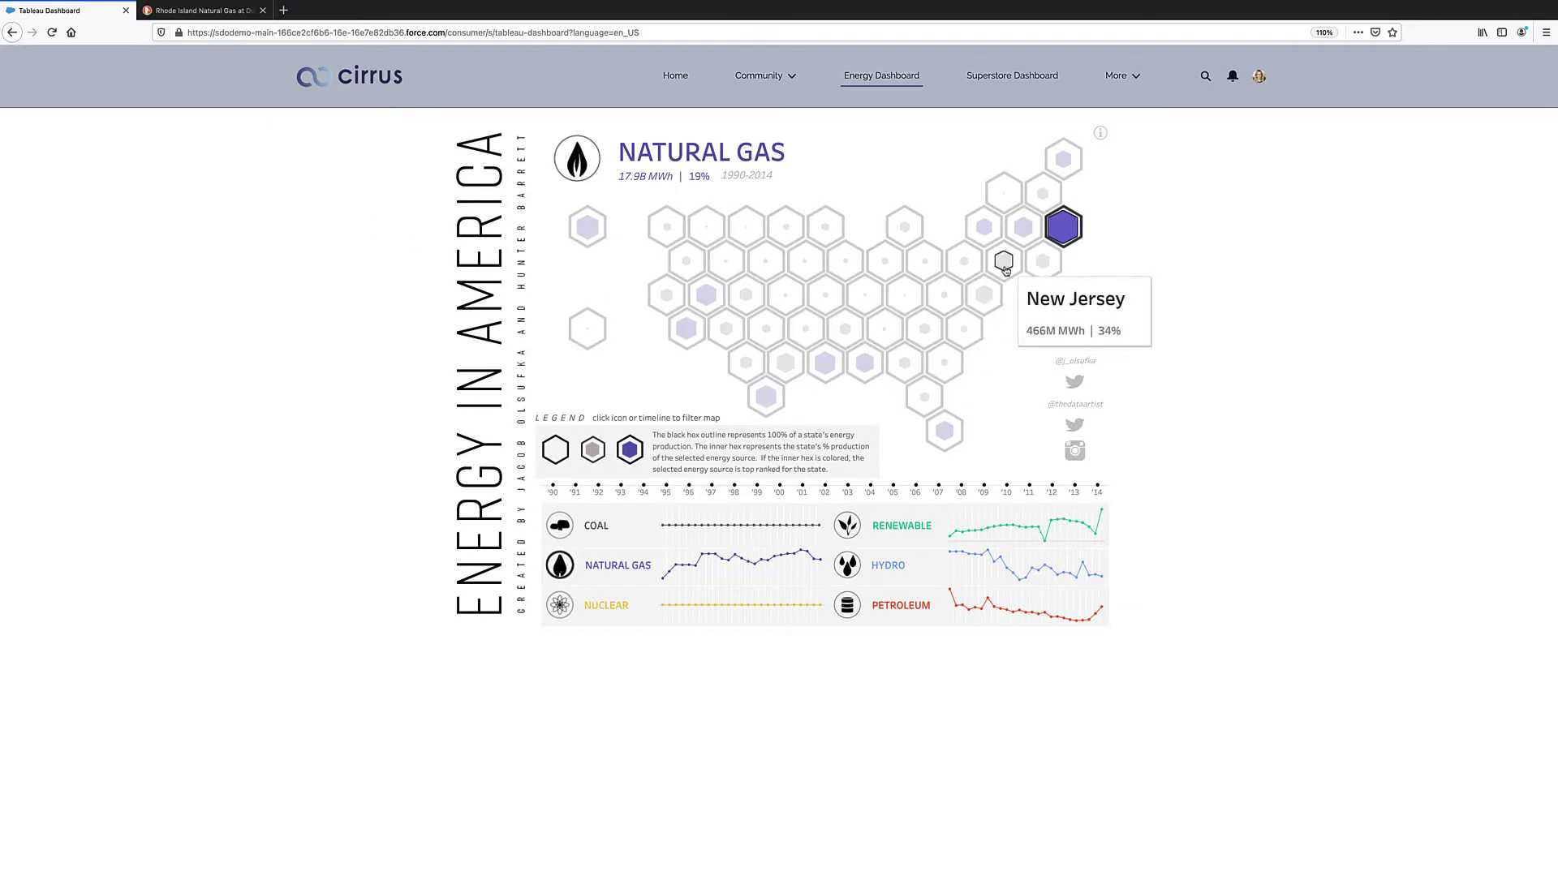
click(1065, 230)
click(1062, 228)
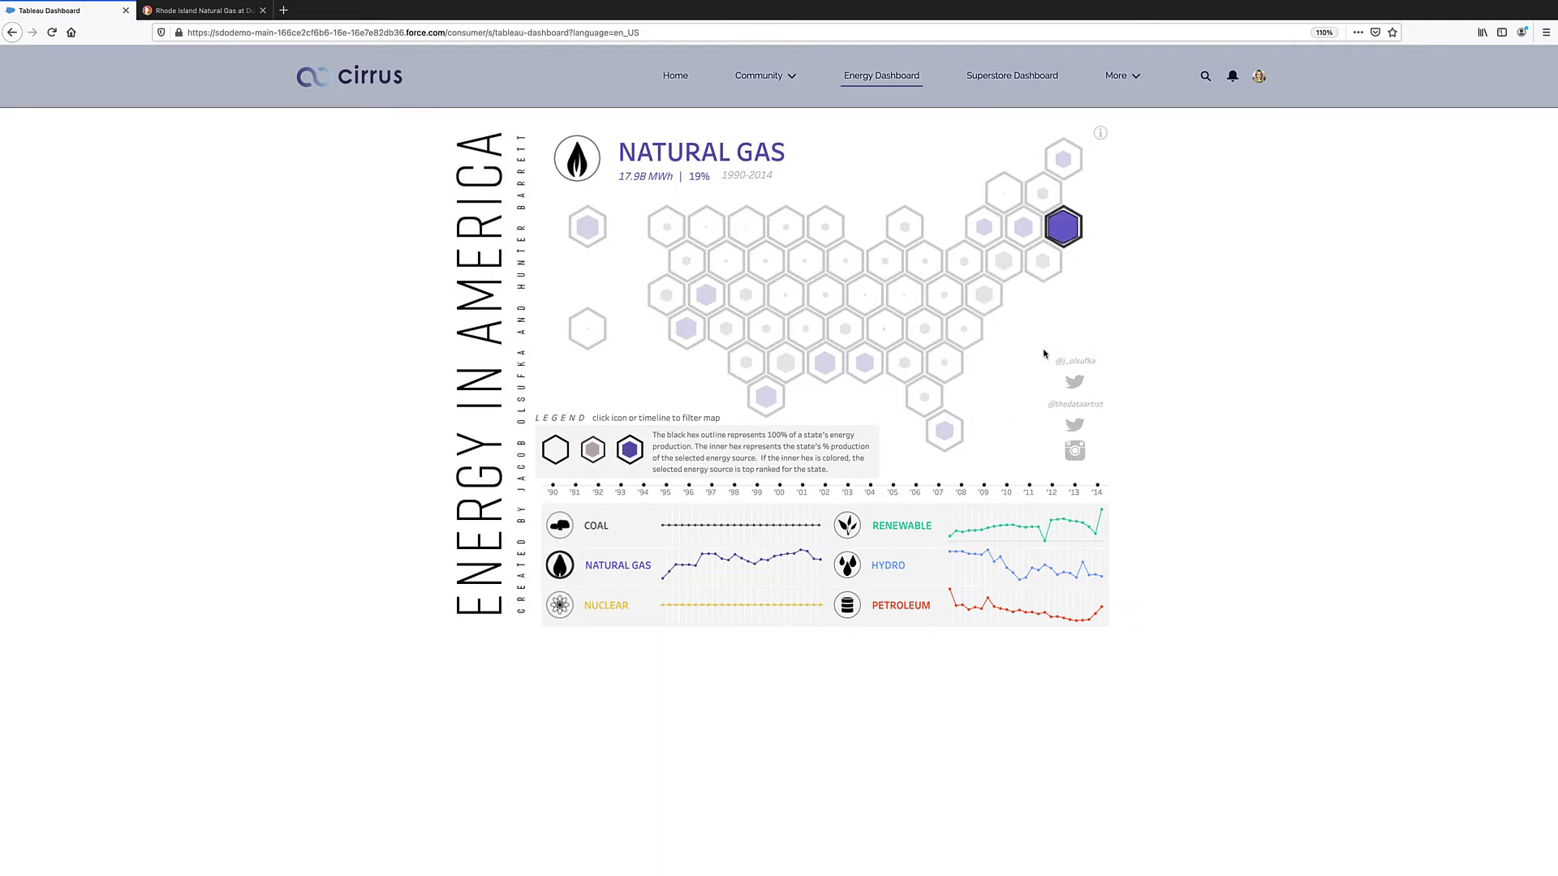
click(1058, 223)
click(1197, 276)
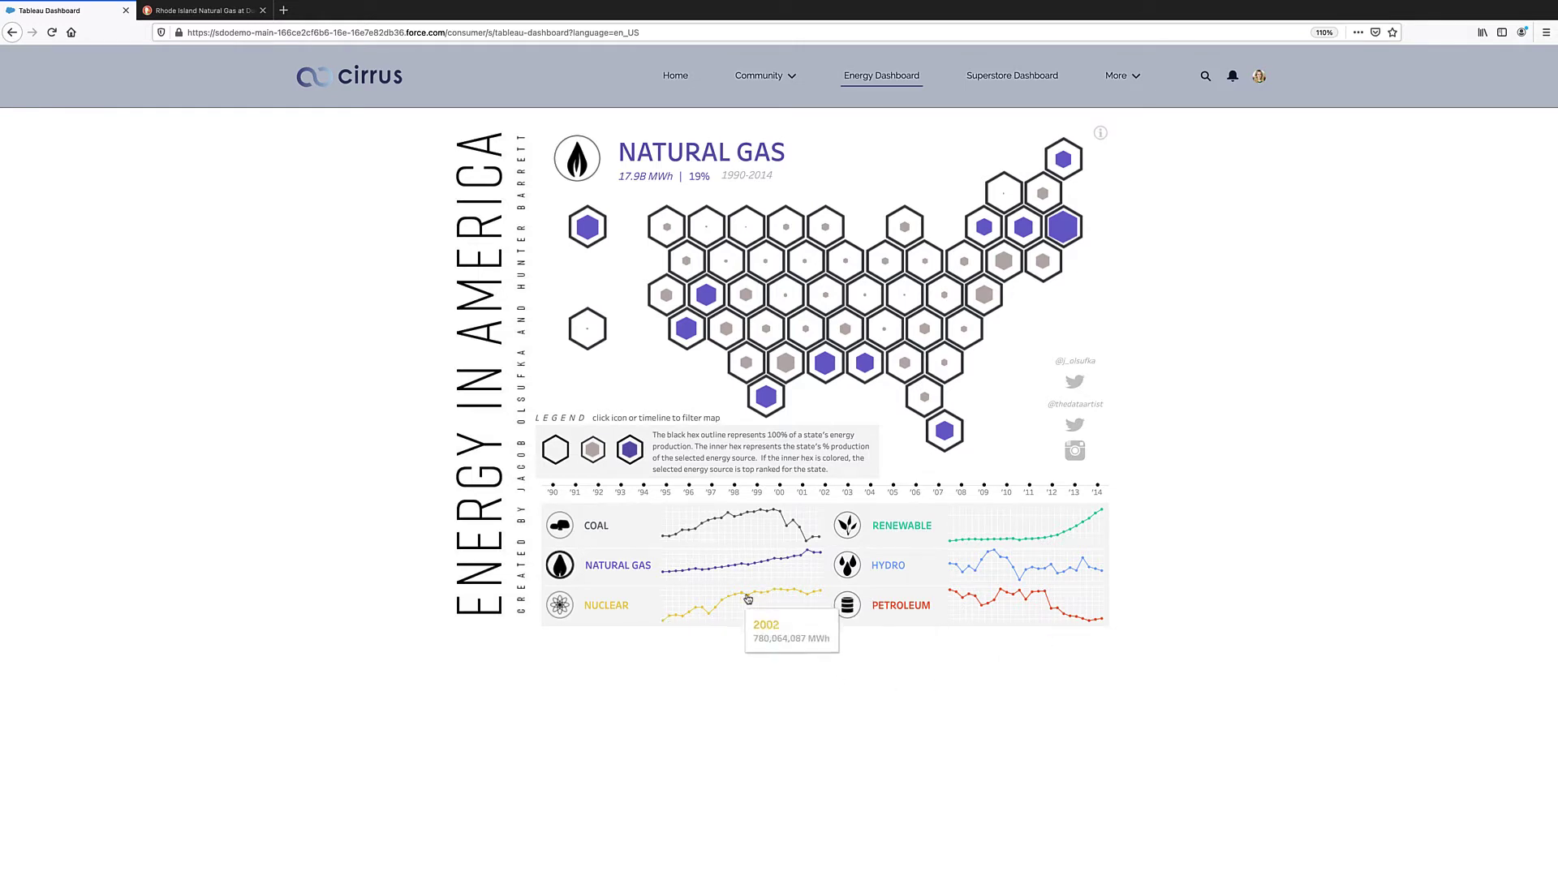
Inspect the trend sparklines, then switch to the Home - Tableau Online tab in the other browser.
mouse_move(780, 325)
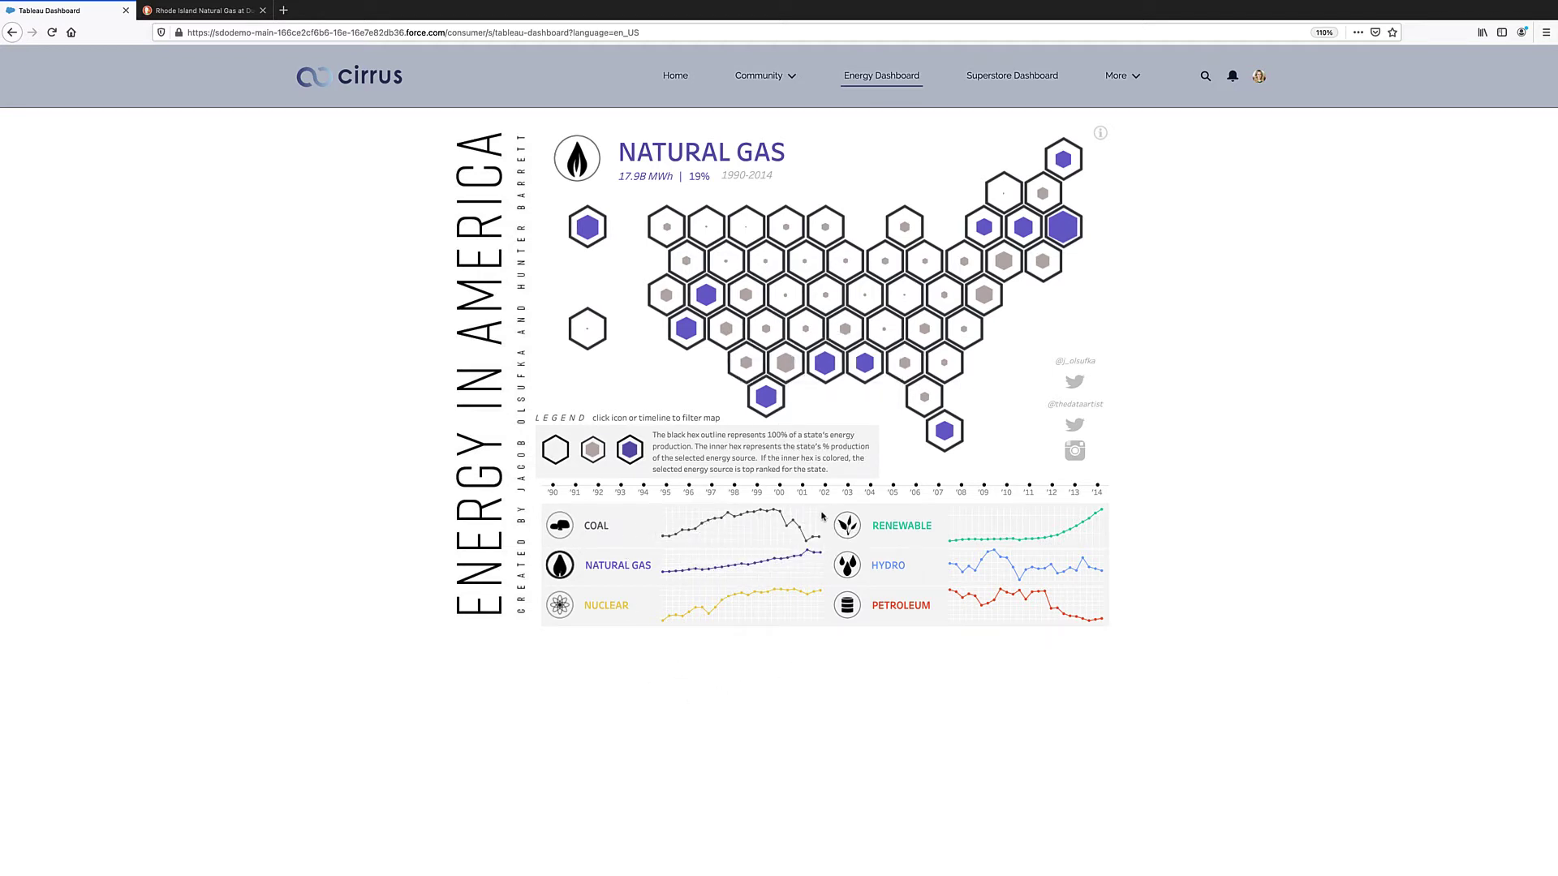
mouse_move(816, 538)
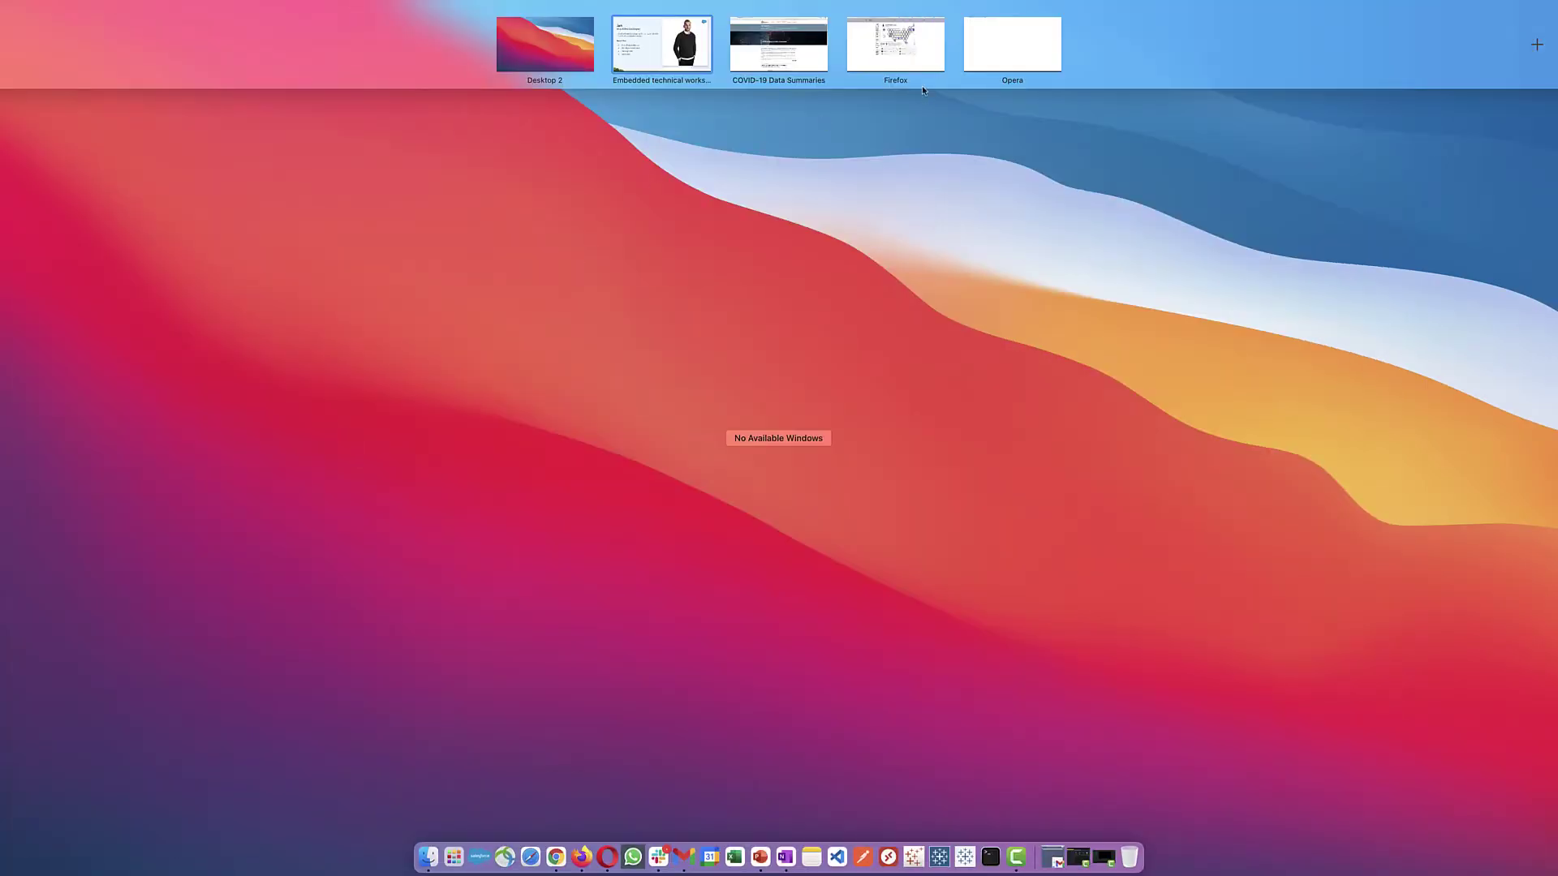
click(994, 51)
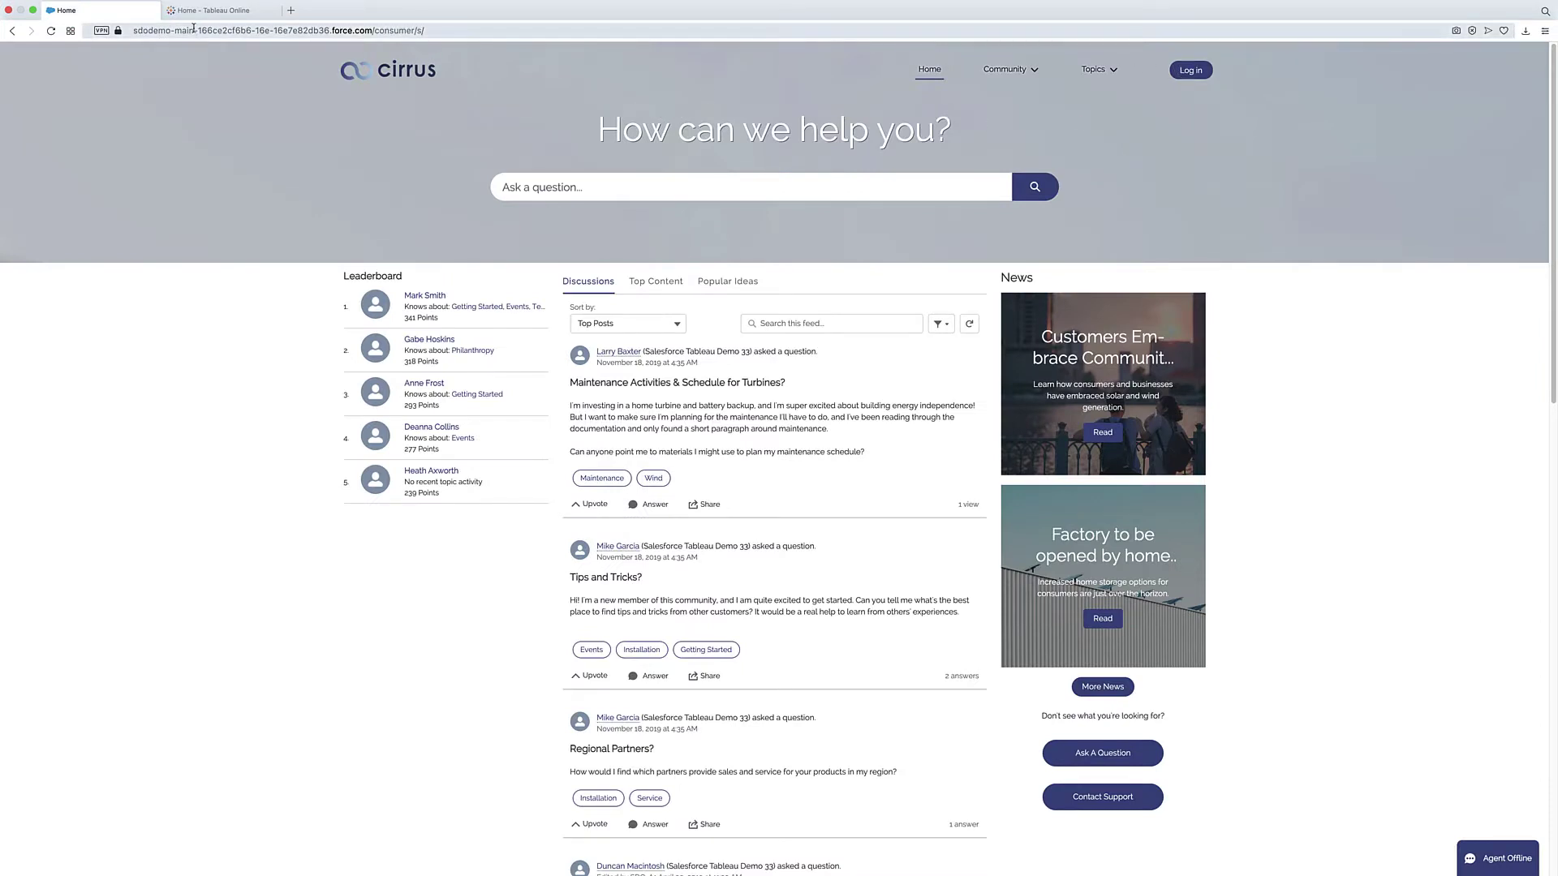
click(199, 11)
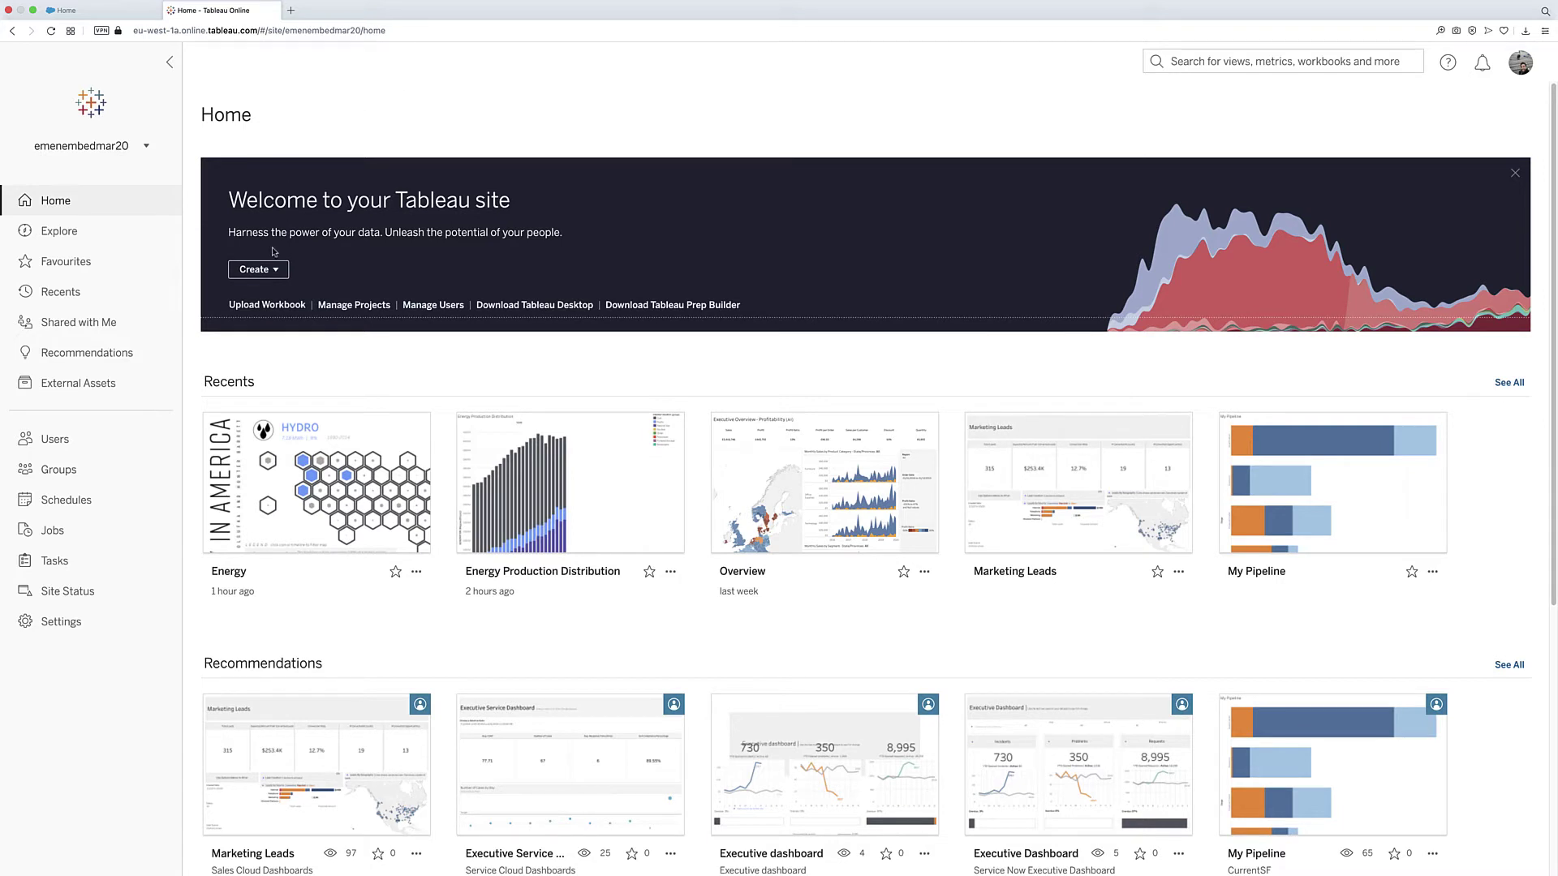
Start a new workbook so the Connect to Data list of site data sources appears.
click(272, 271)
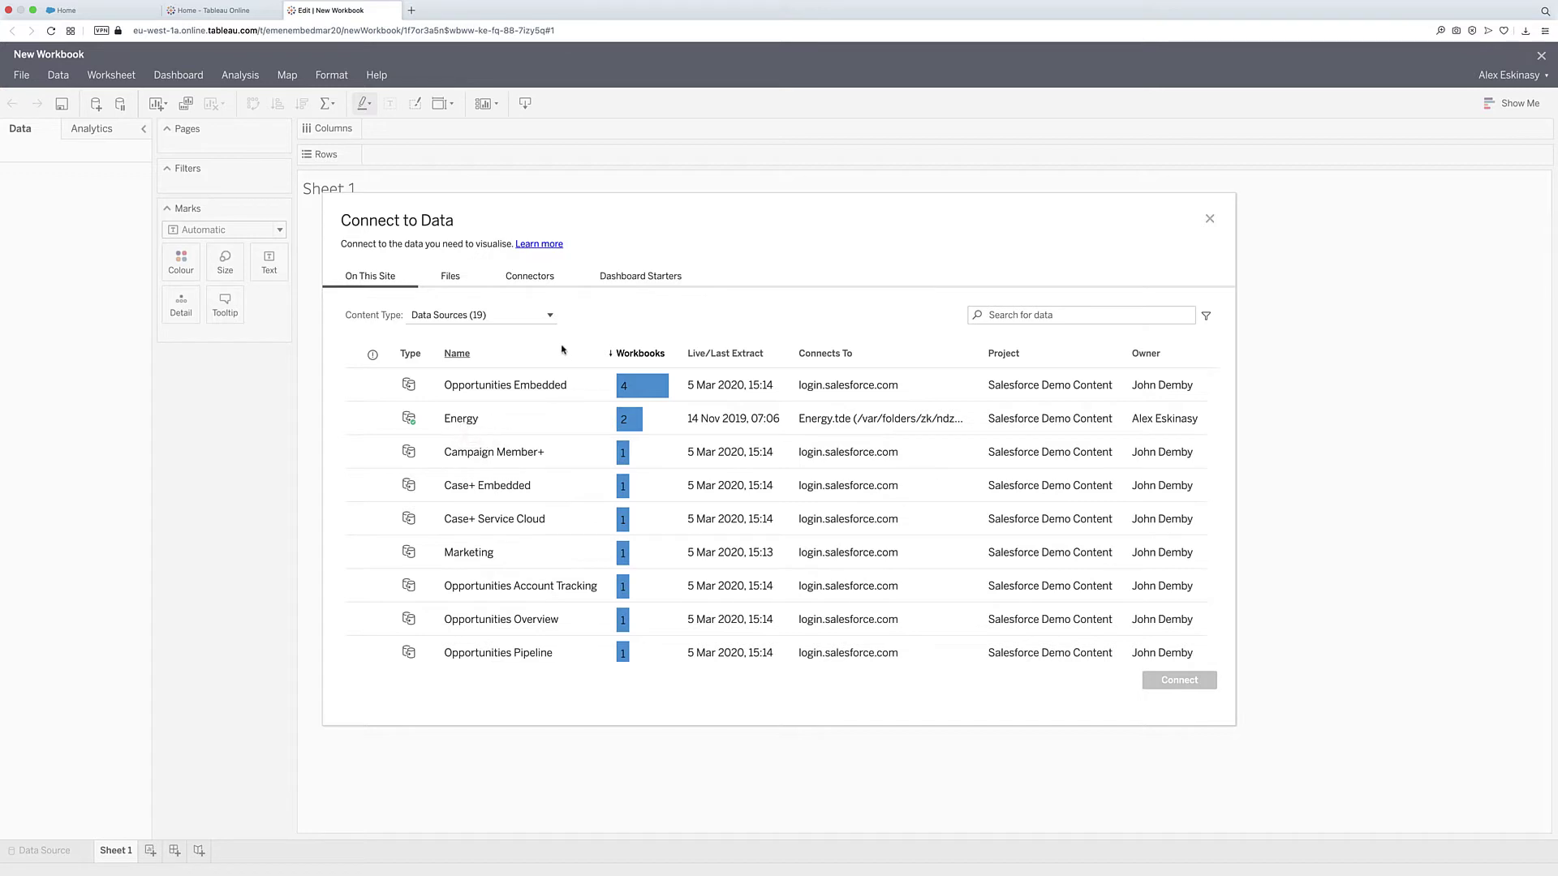
Connect to Energy and chart GENERATION by YEAR as bars coloured by ENERGY SOURCE (group).
click(461, 419)
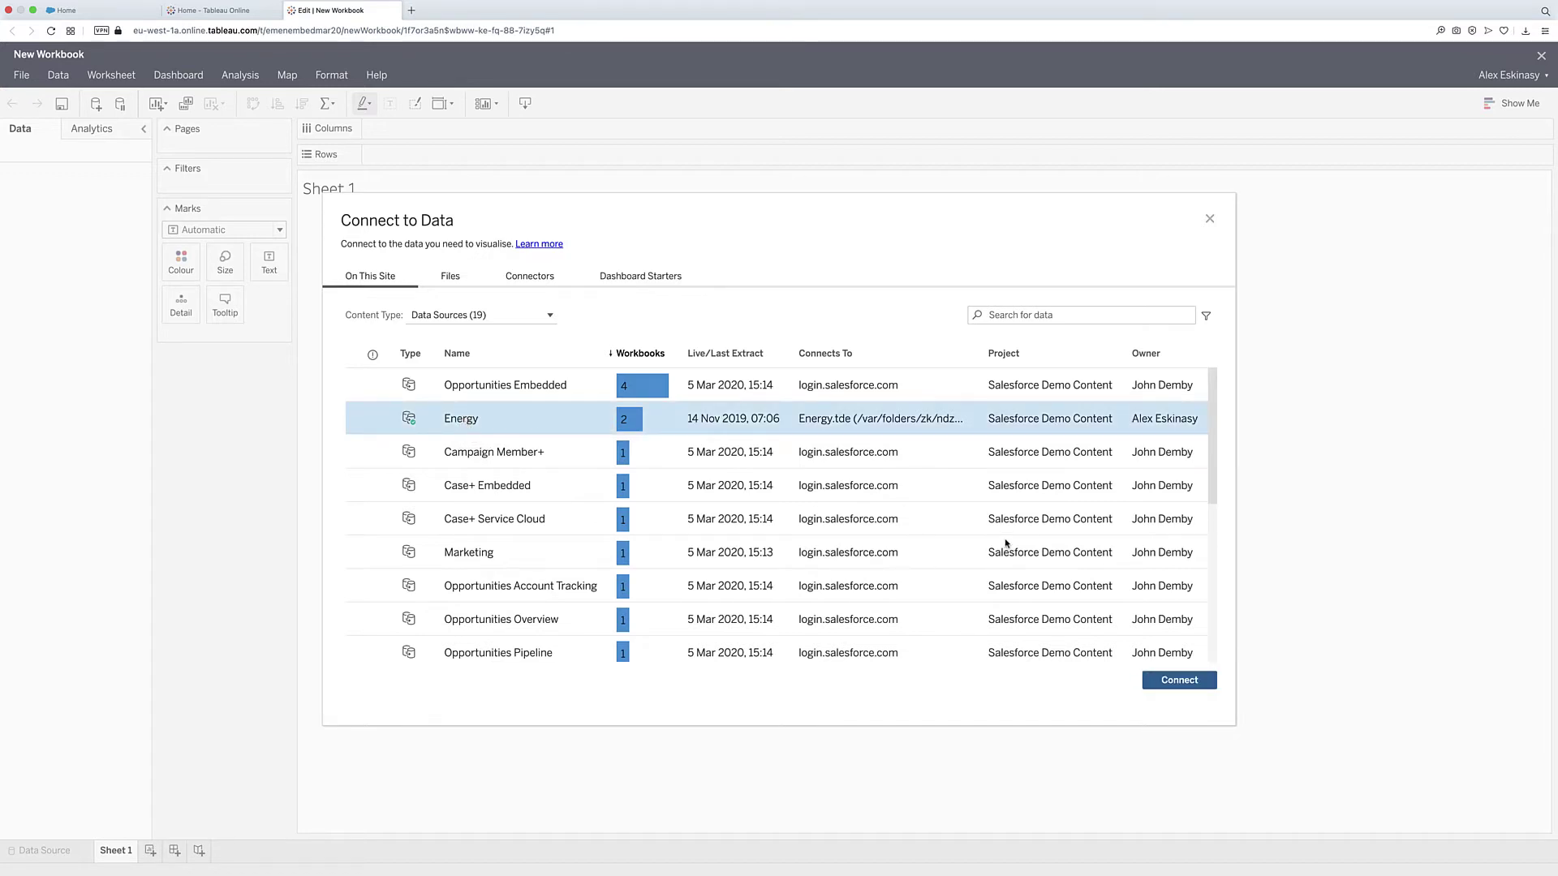
click(1177, 680)
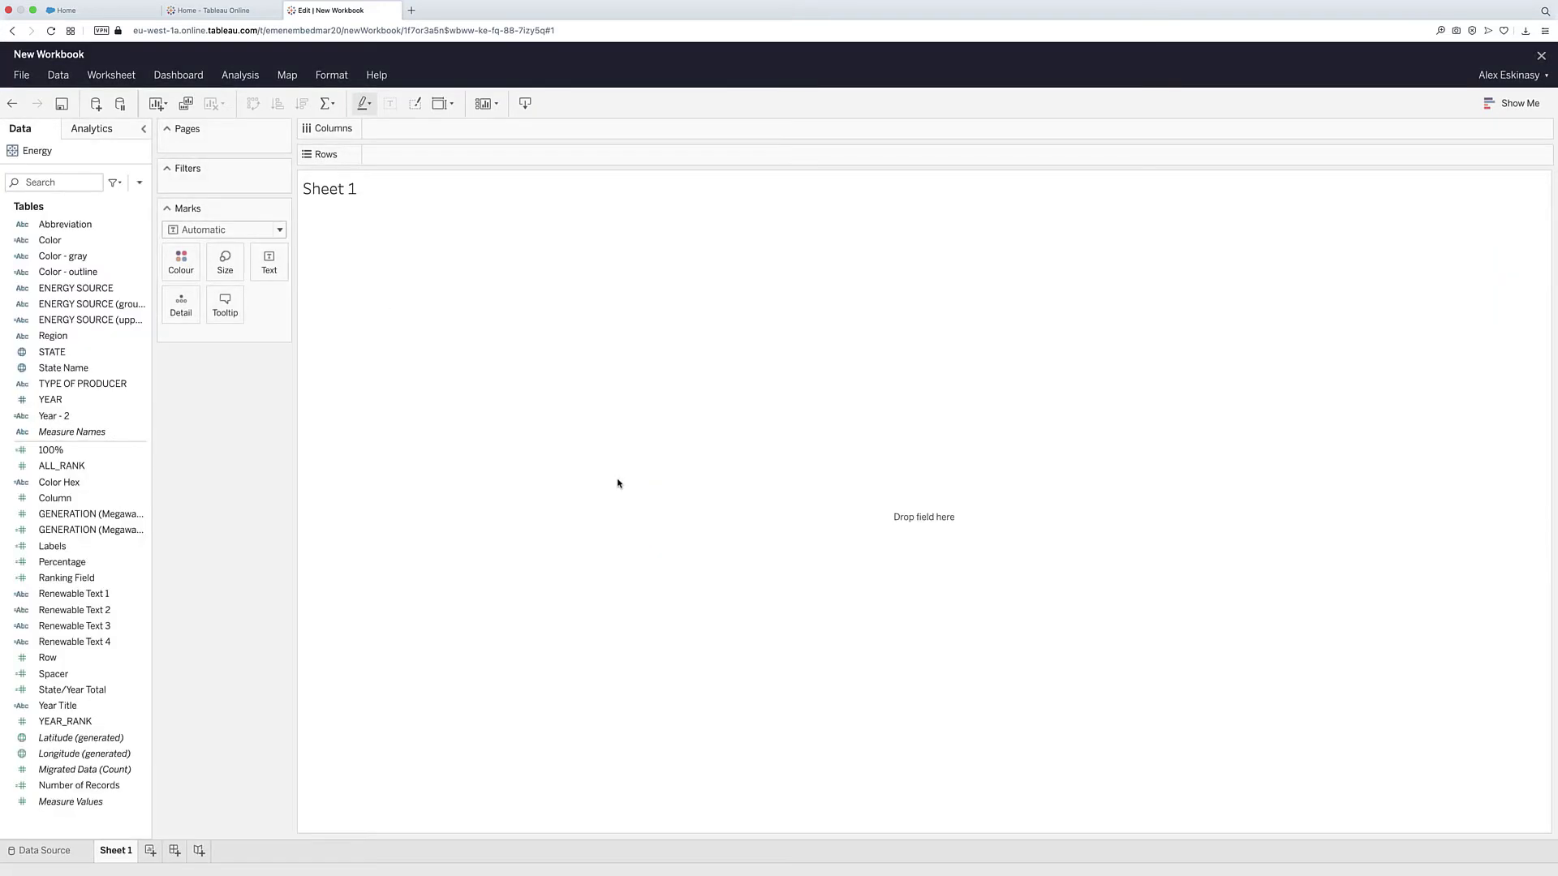
click(89, 529)
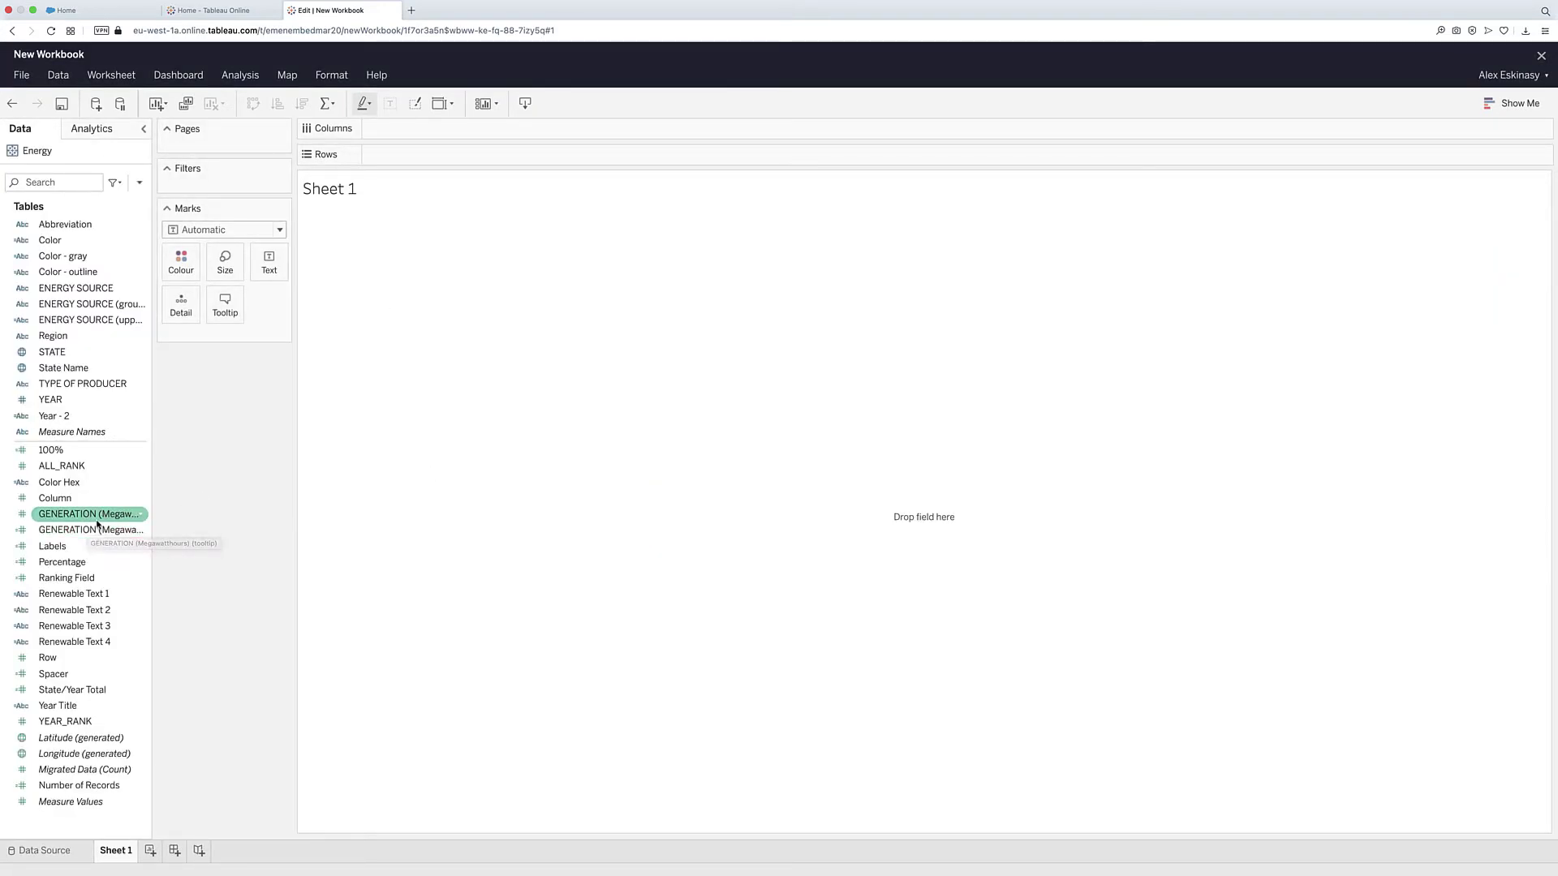
double_click(98, 528)
double_click(75, 401)
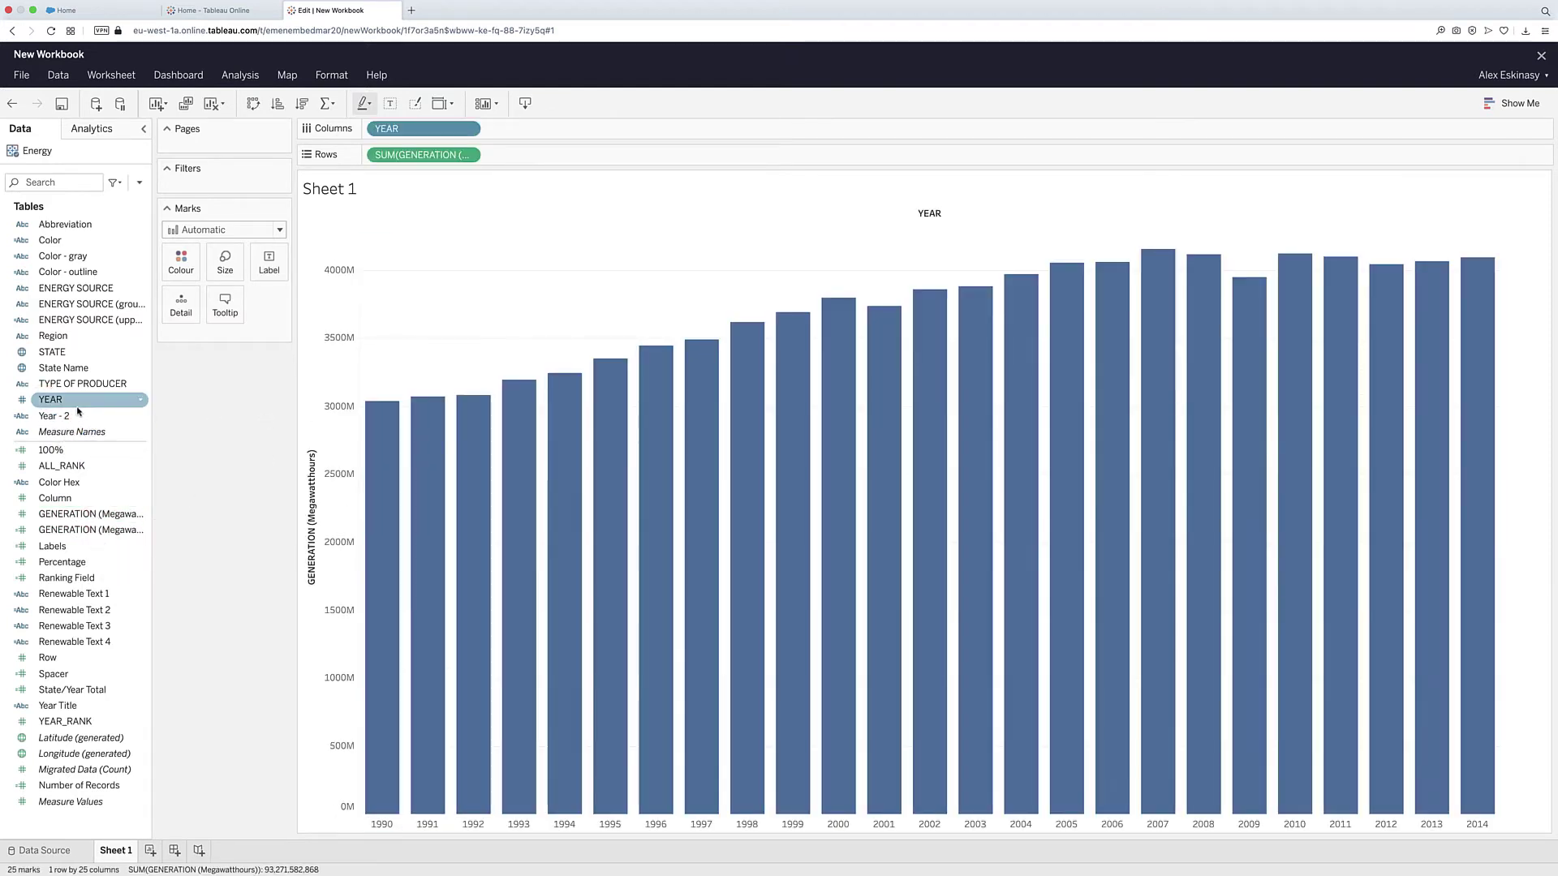
click(87, 291)
drag(87, 290, 177, 258)
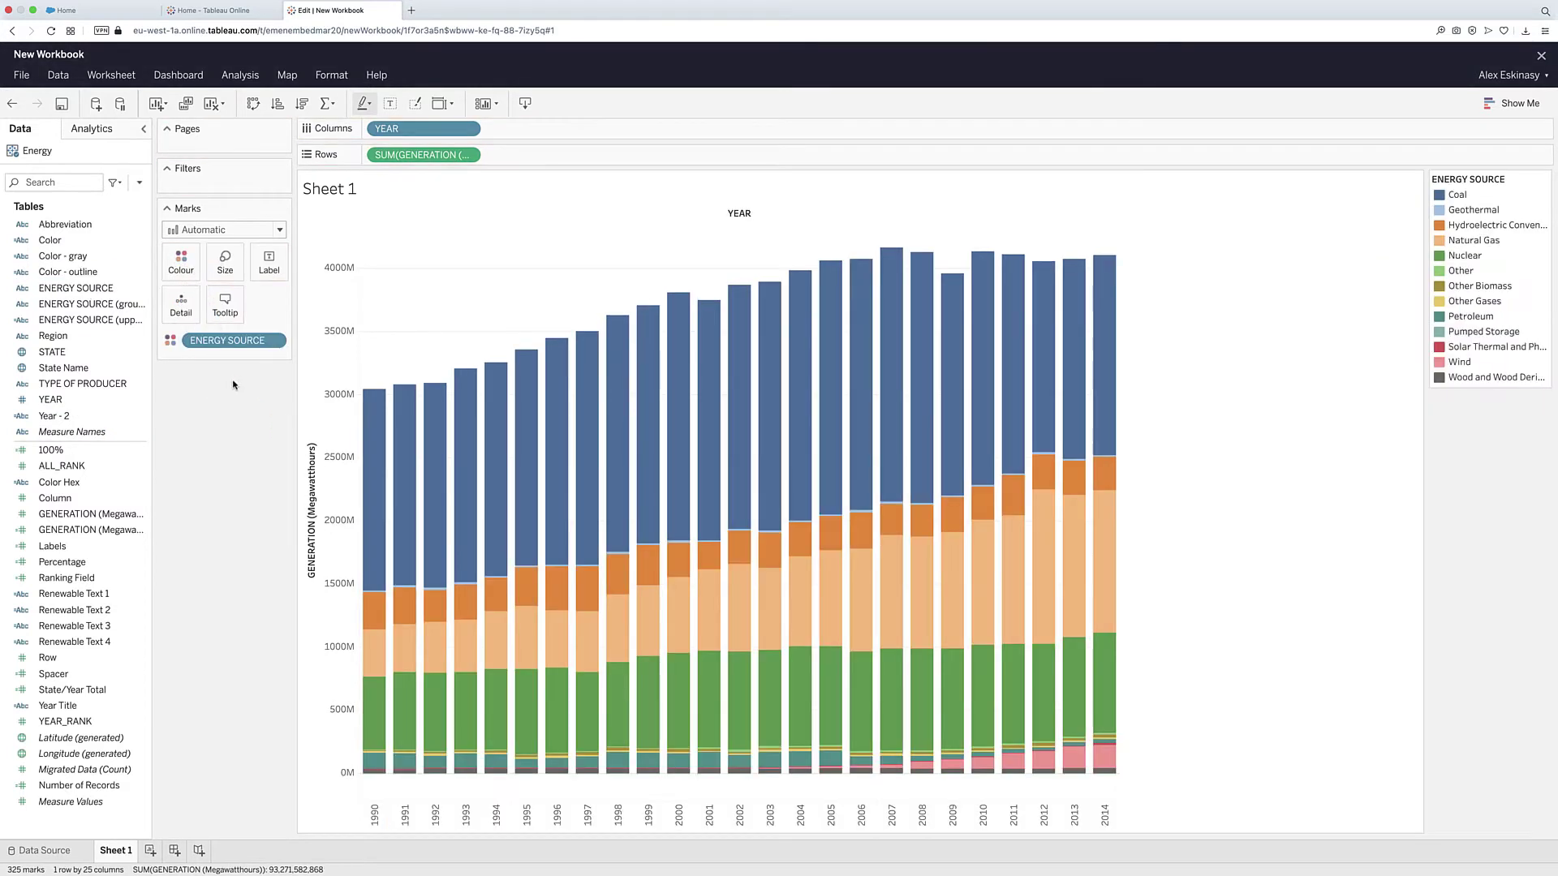
drag(180, 339, 237, 339)
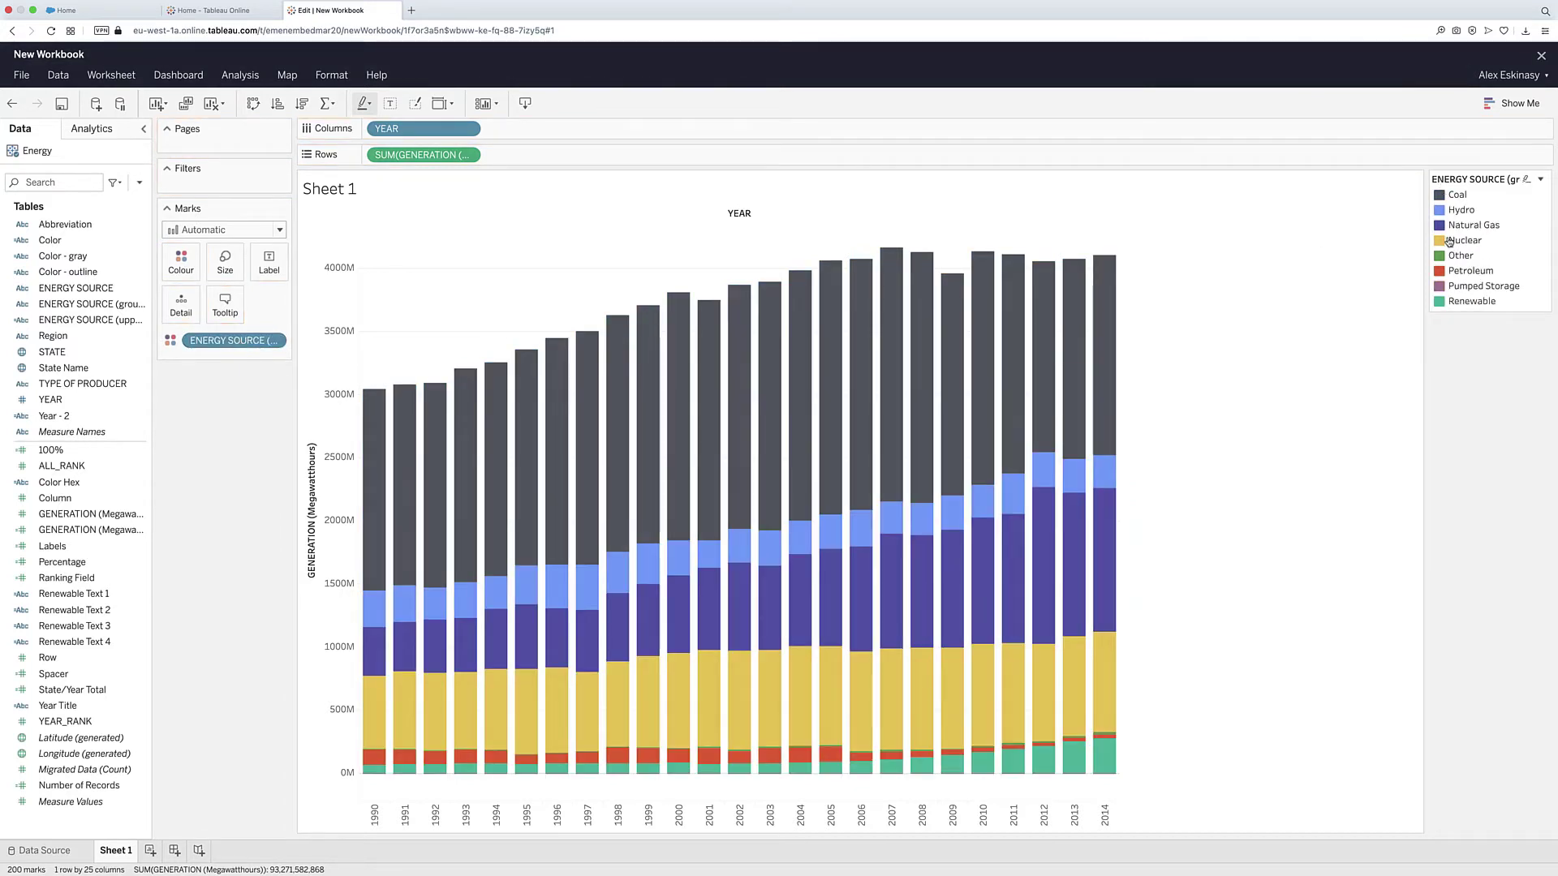
Rename Sheet 1 to 'Energy distribution by Source' and add a new blank Sheet 2.
right_click(109, 853)
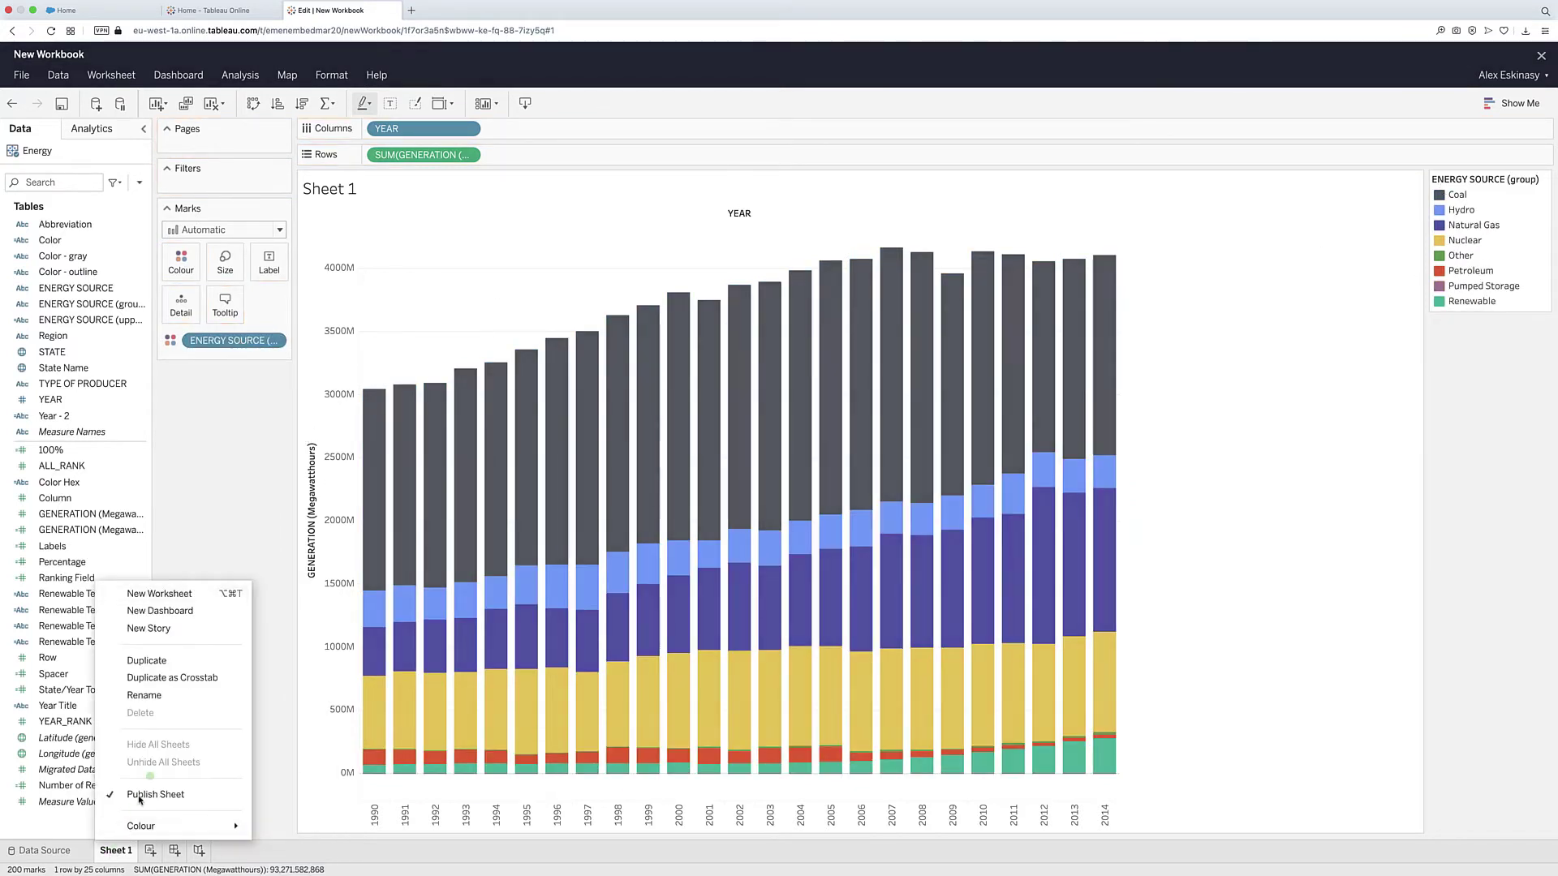
click(173, 695)
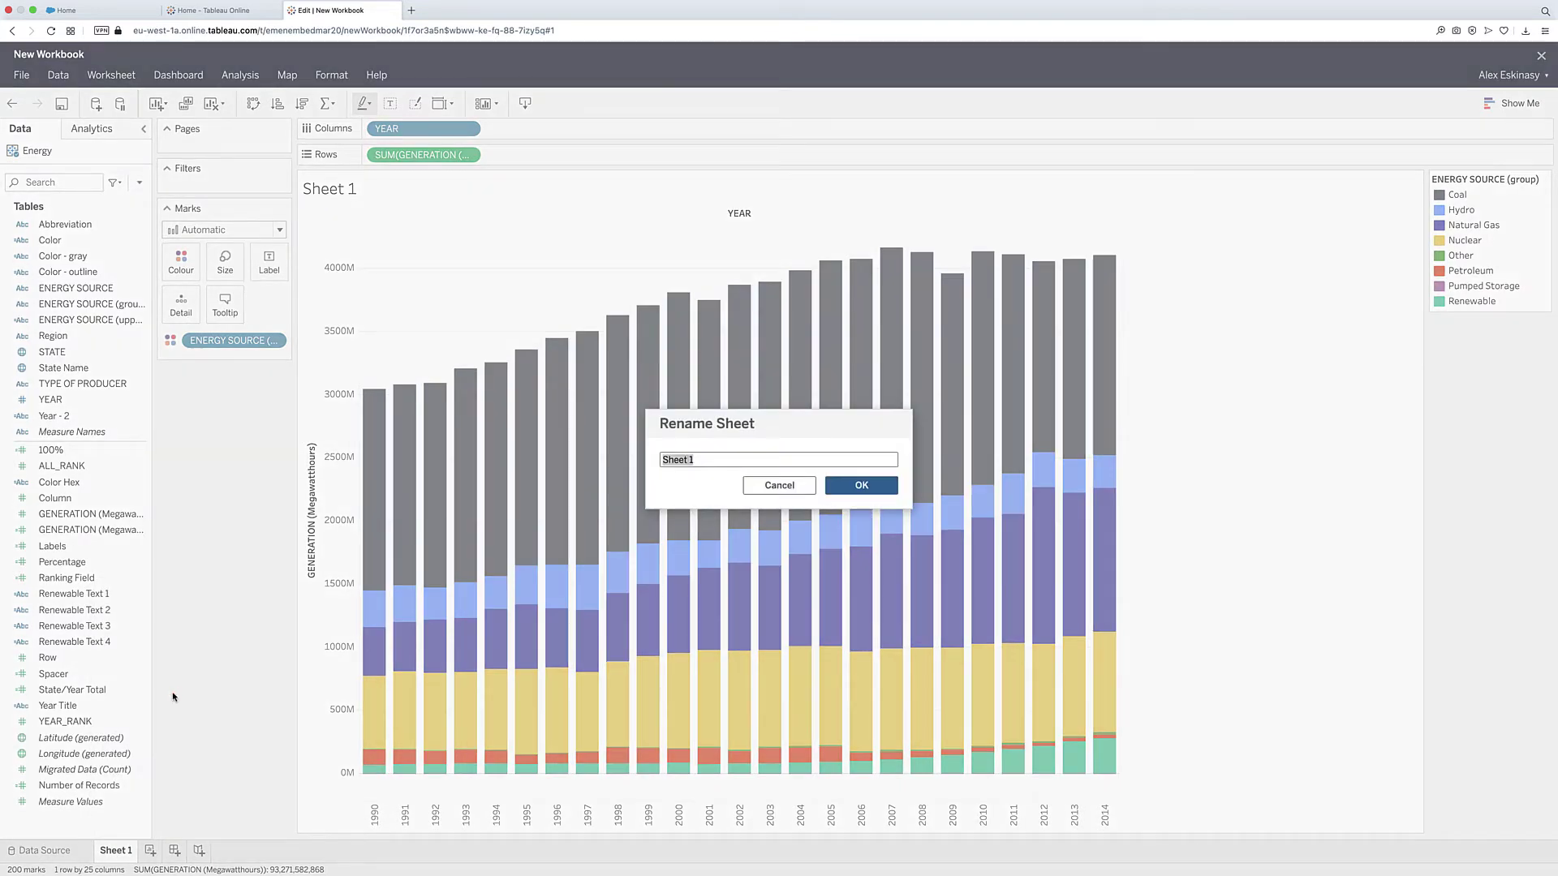
text(Energy Sour)
key(BackSpace)
key(BackSpace)
key(BackSpace)
key(BackSpace)
key(BackSpace)
key(BackSpace)
text(distribution by Source)
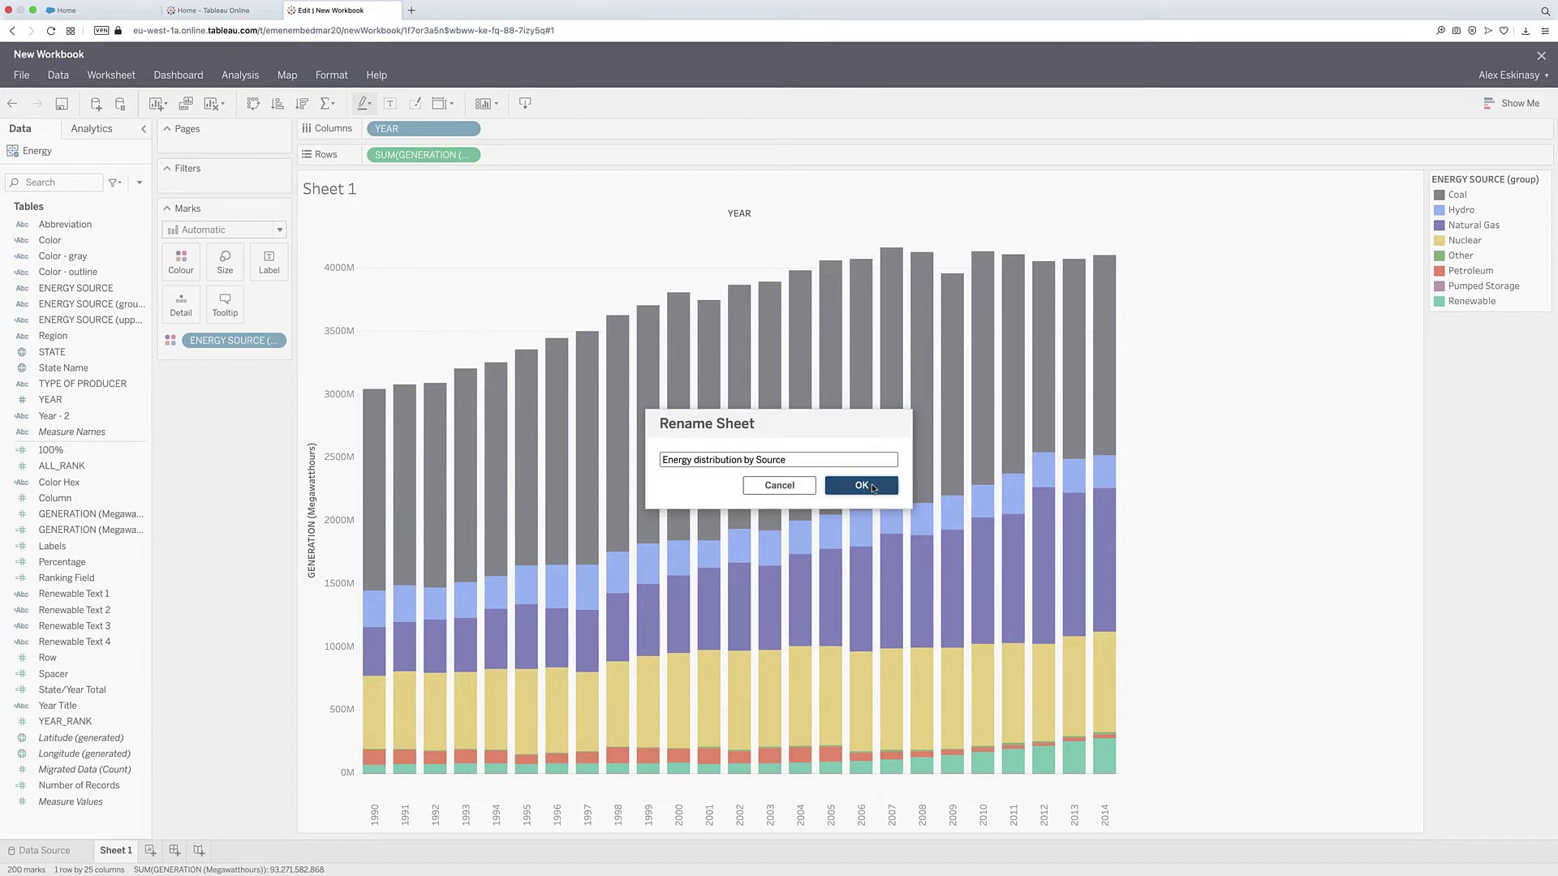
click(862, 485)
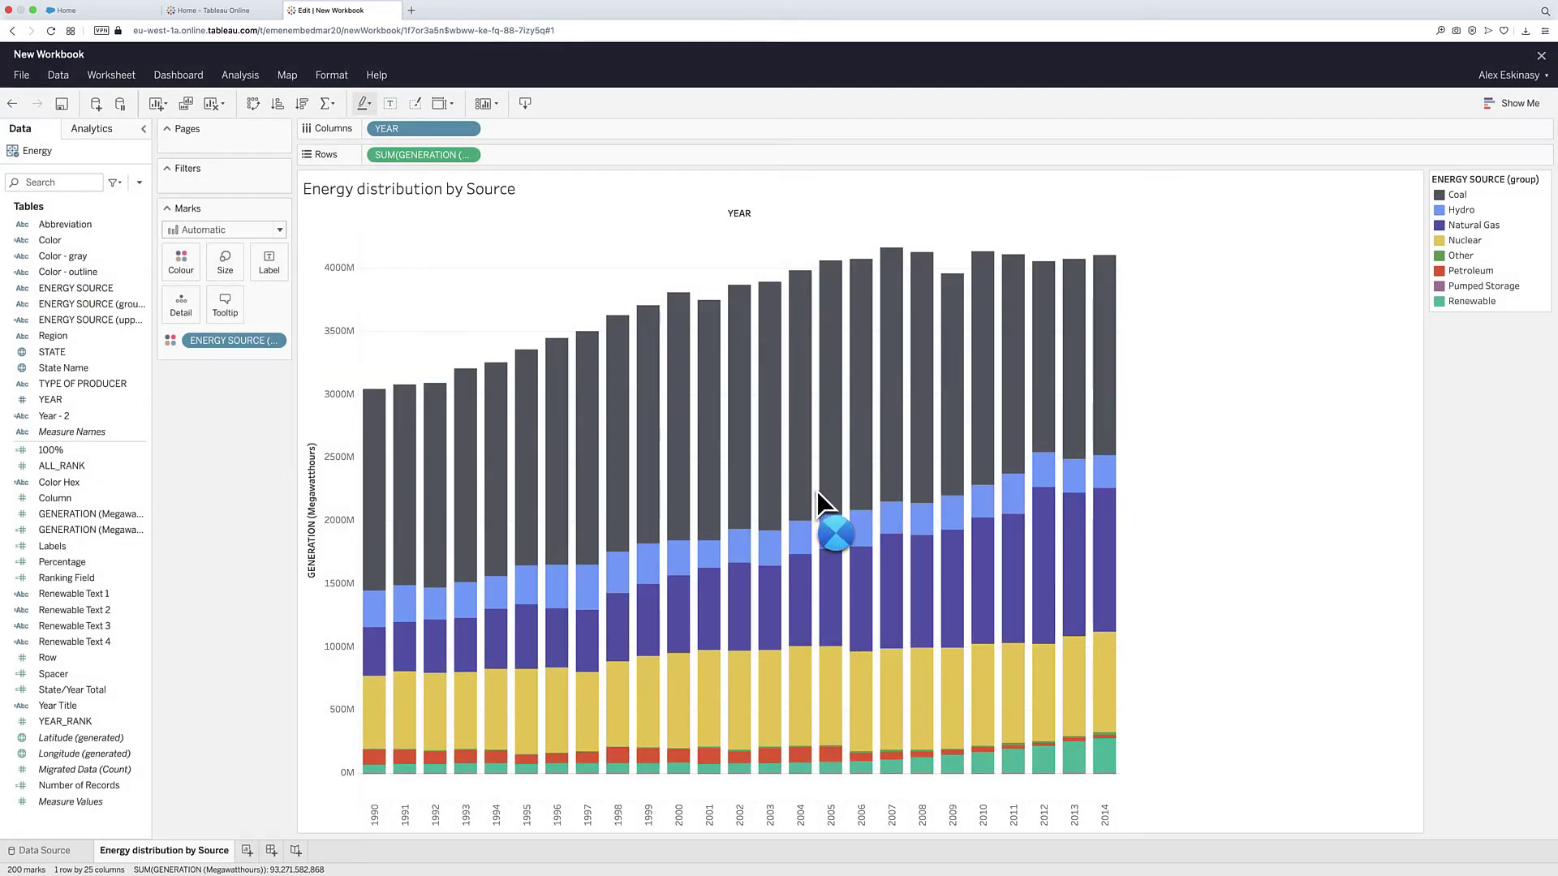
click(245, 851)
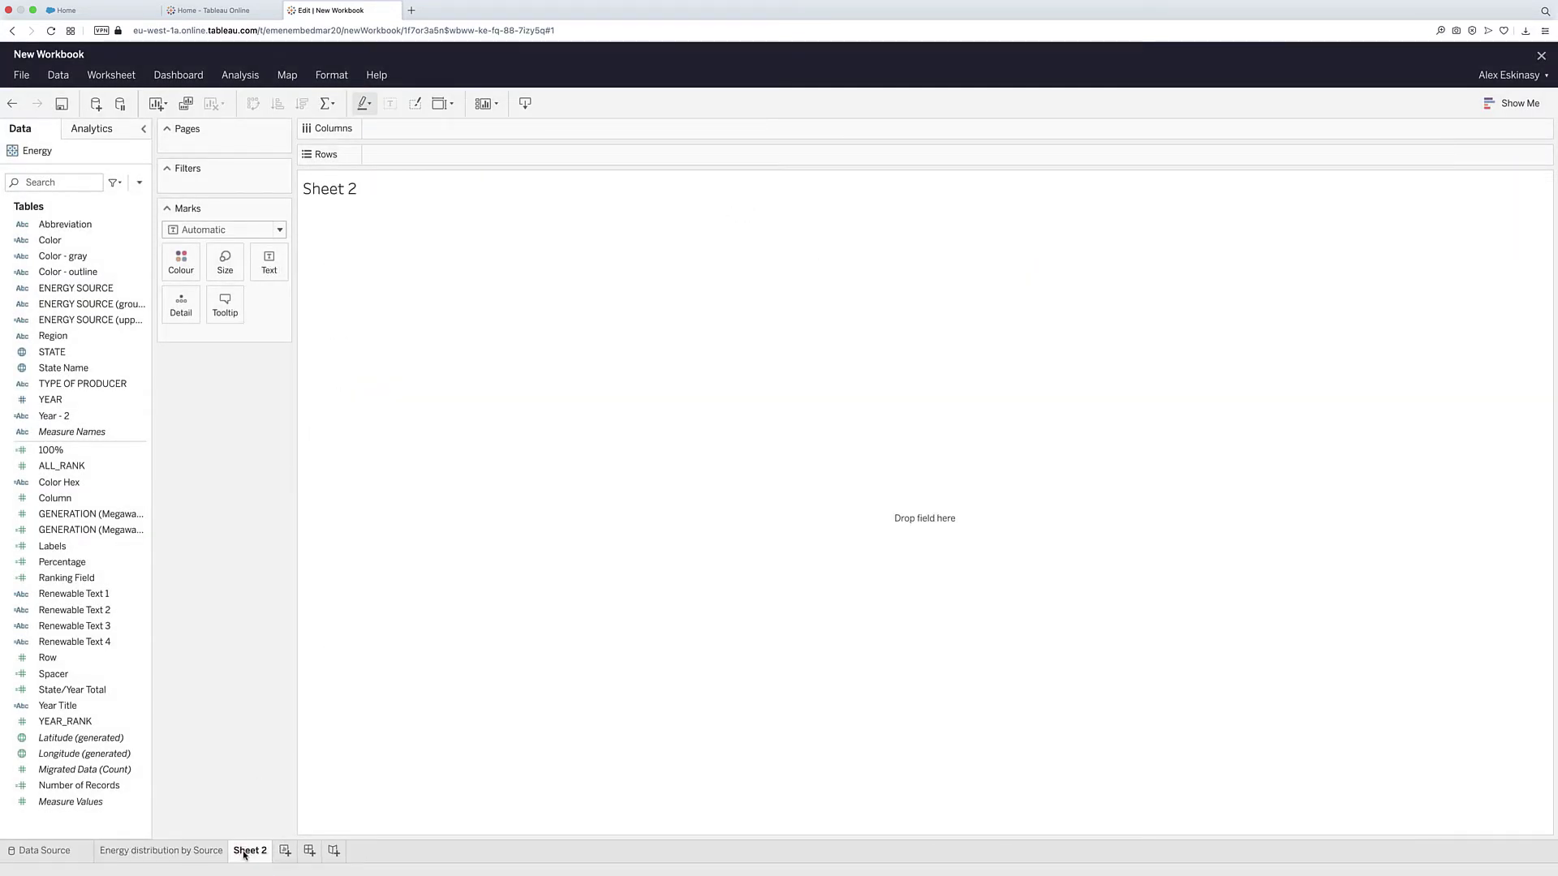
right_click(244, 851)
Delete the empty Sheet 2, duplicate the chart sheet, and make GENERATION a Running Total.
click(284, 713)
right_click(197, 853)
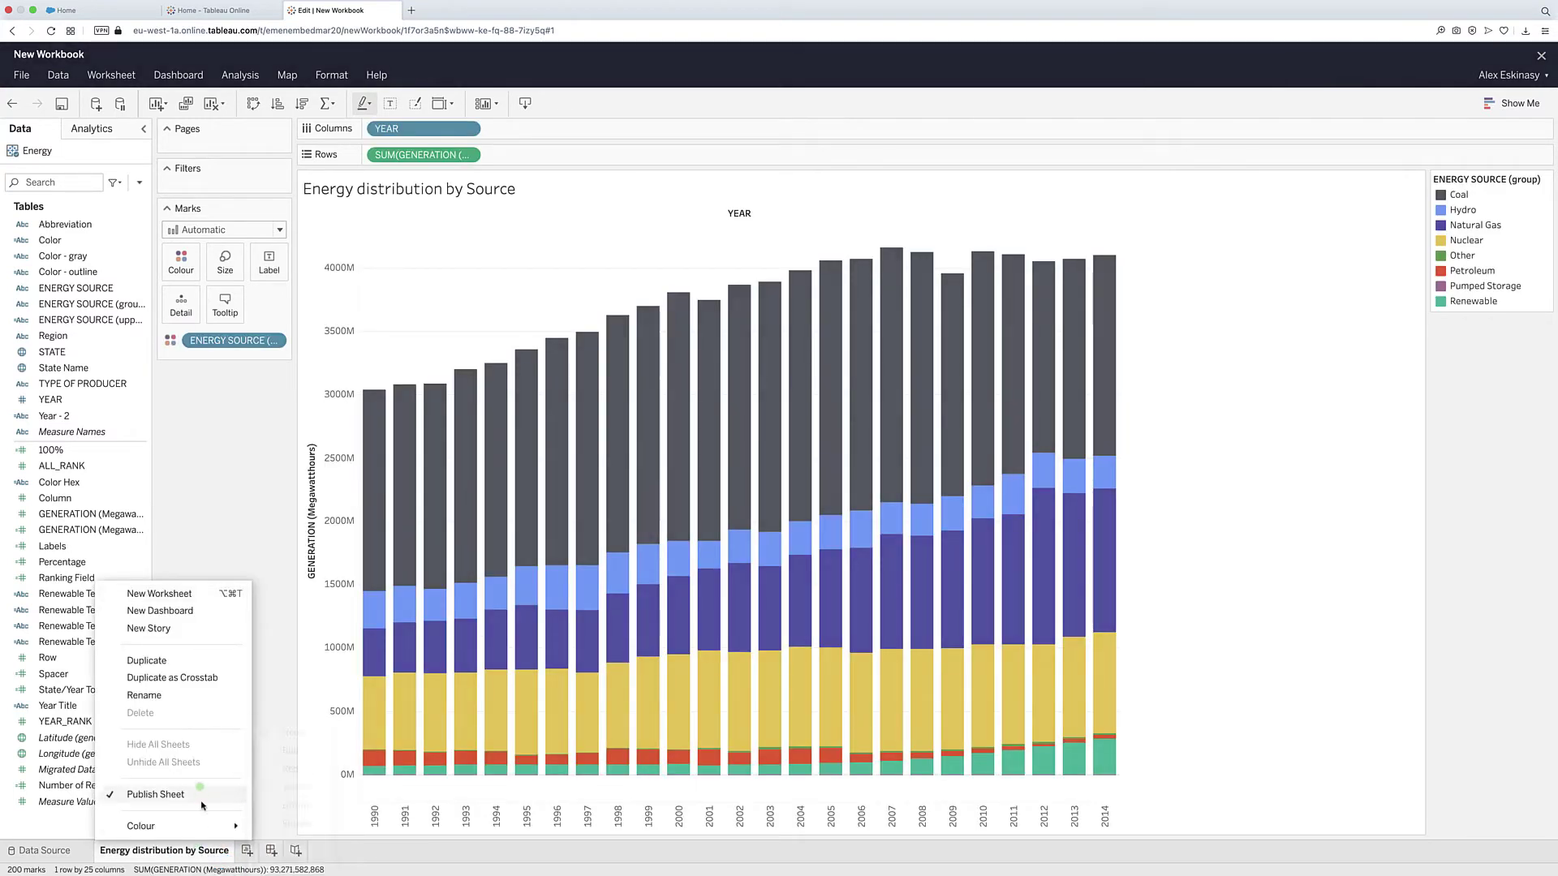
click(193, 661)
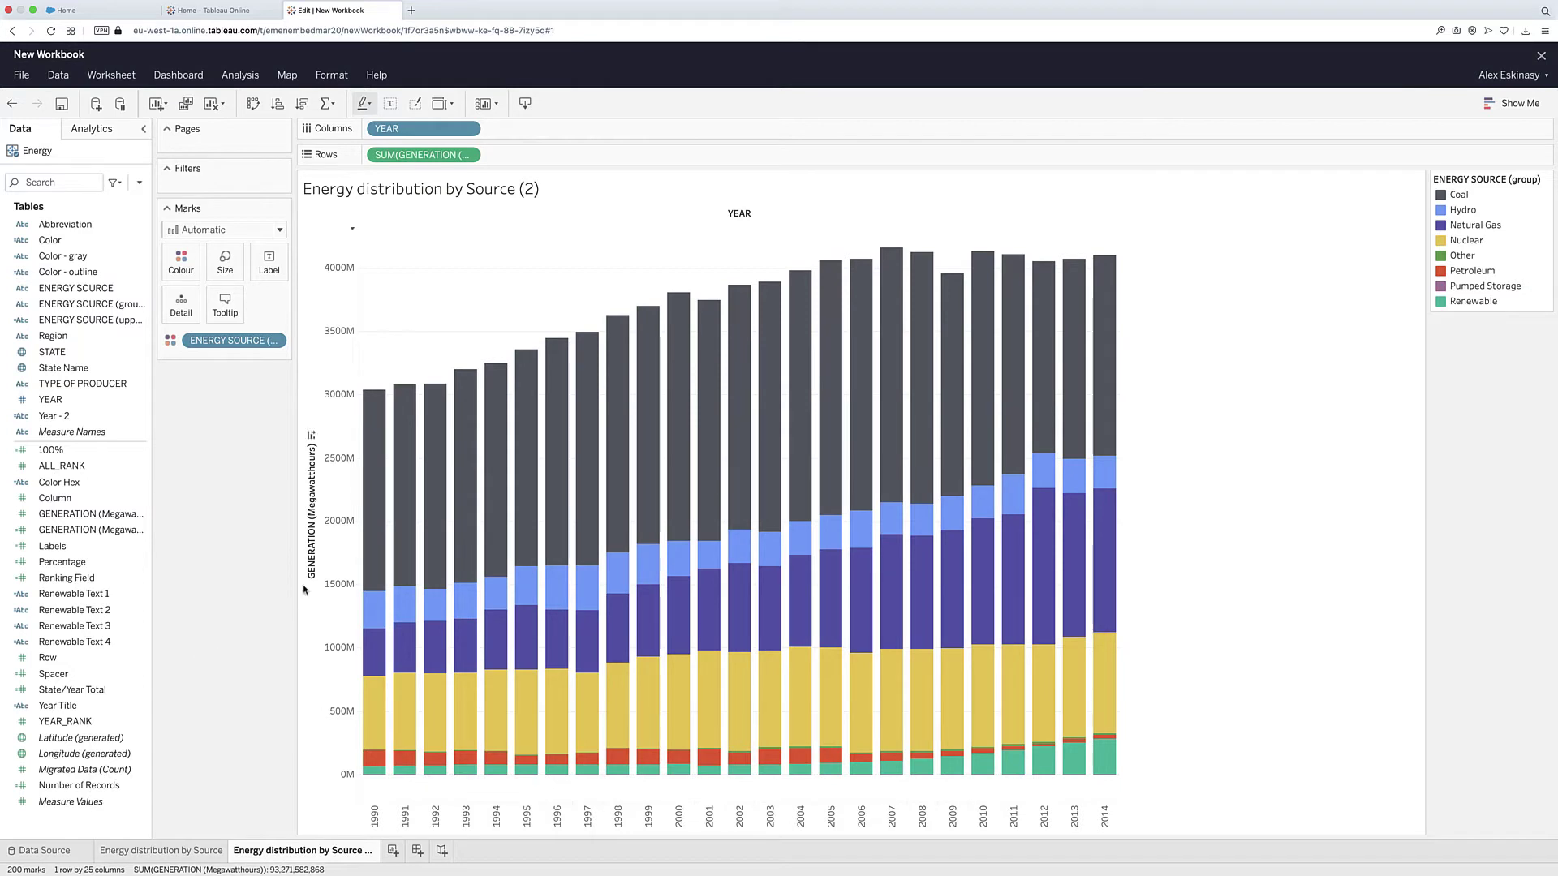
click(471, 156)
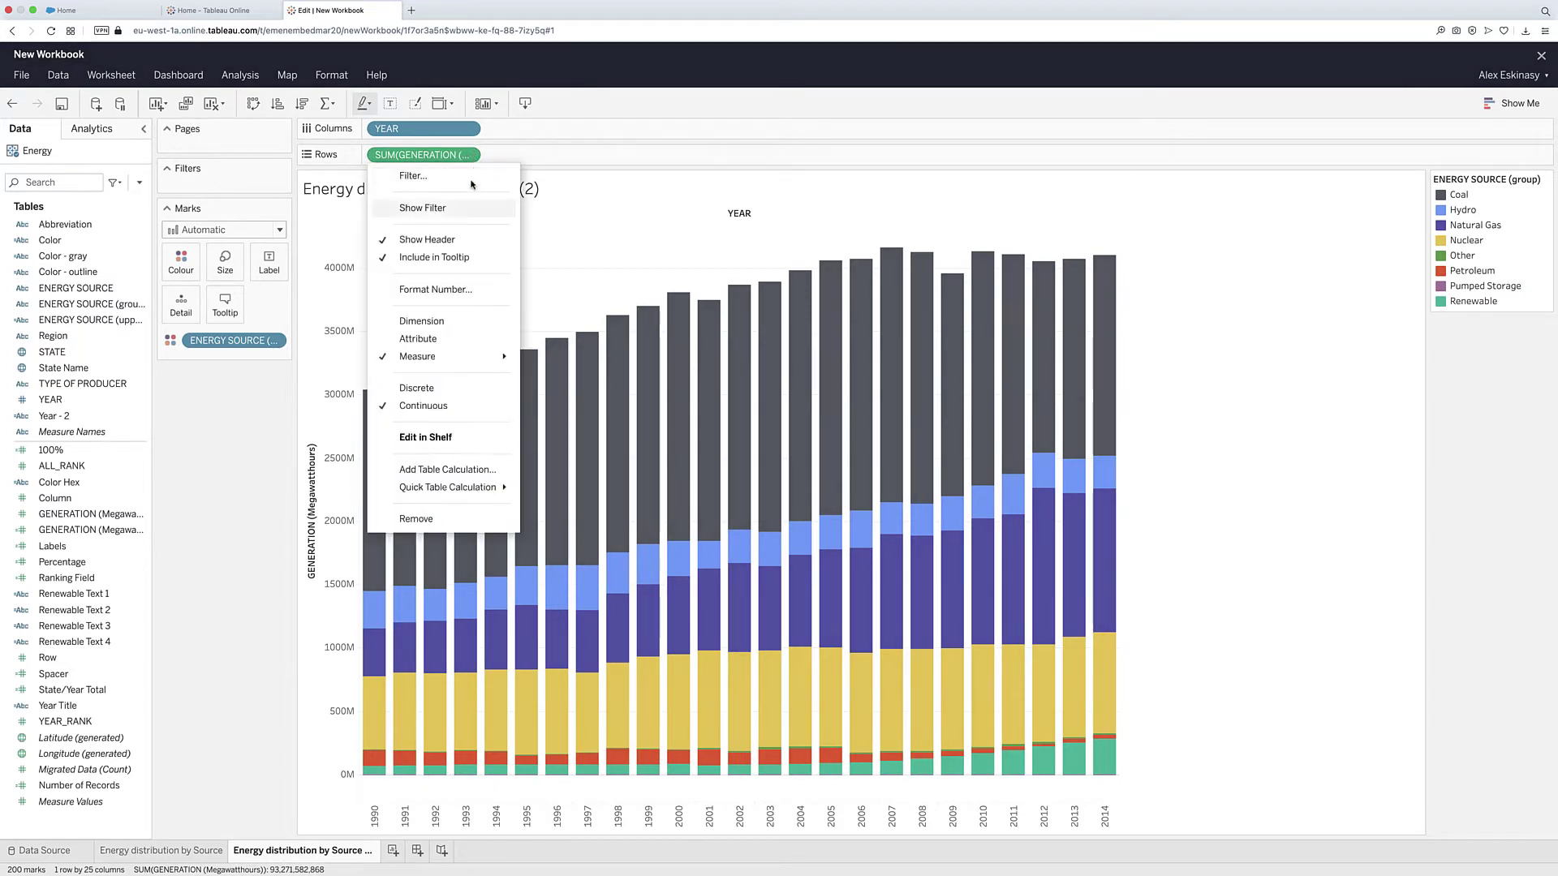
mouse_move(480, 486)
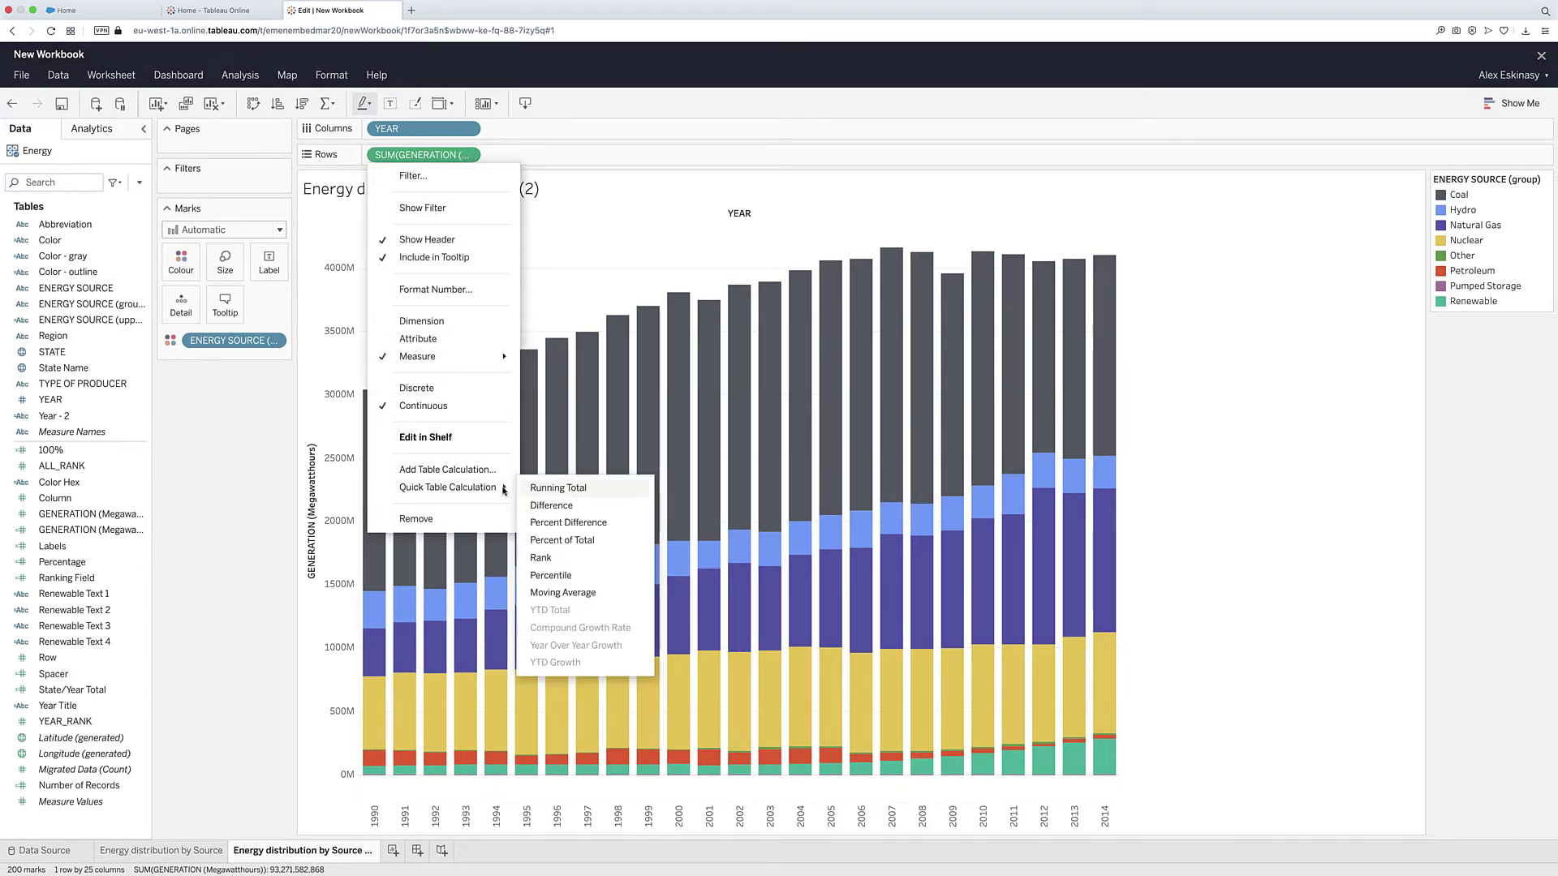
click(568, 488)
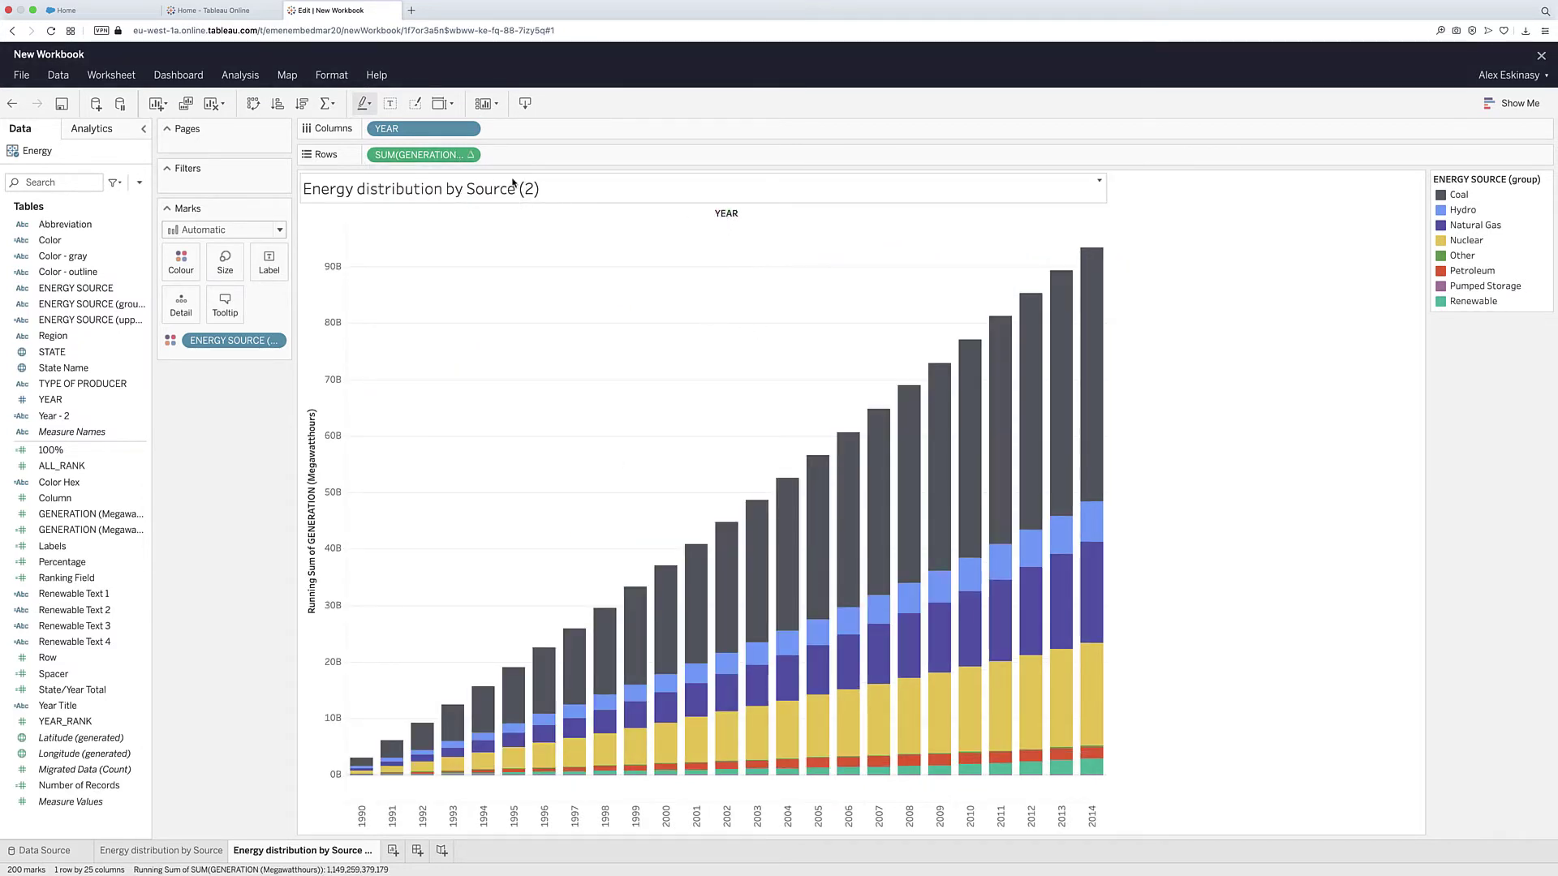
Rename the duplicated sheet to 'Cumulative Energy distribution by Source'.
right_click(254, 849)
click(325, 696)
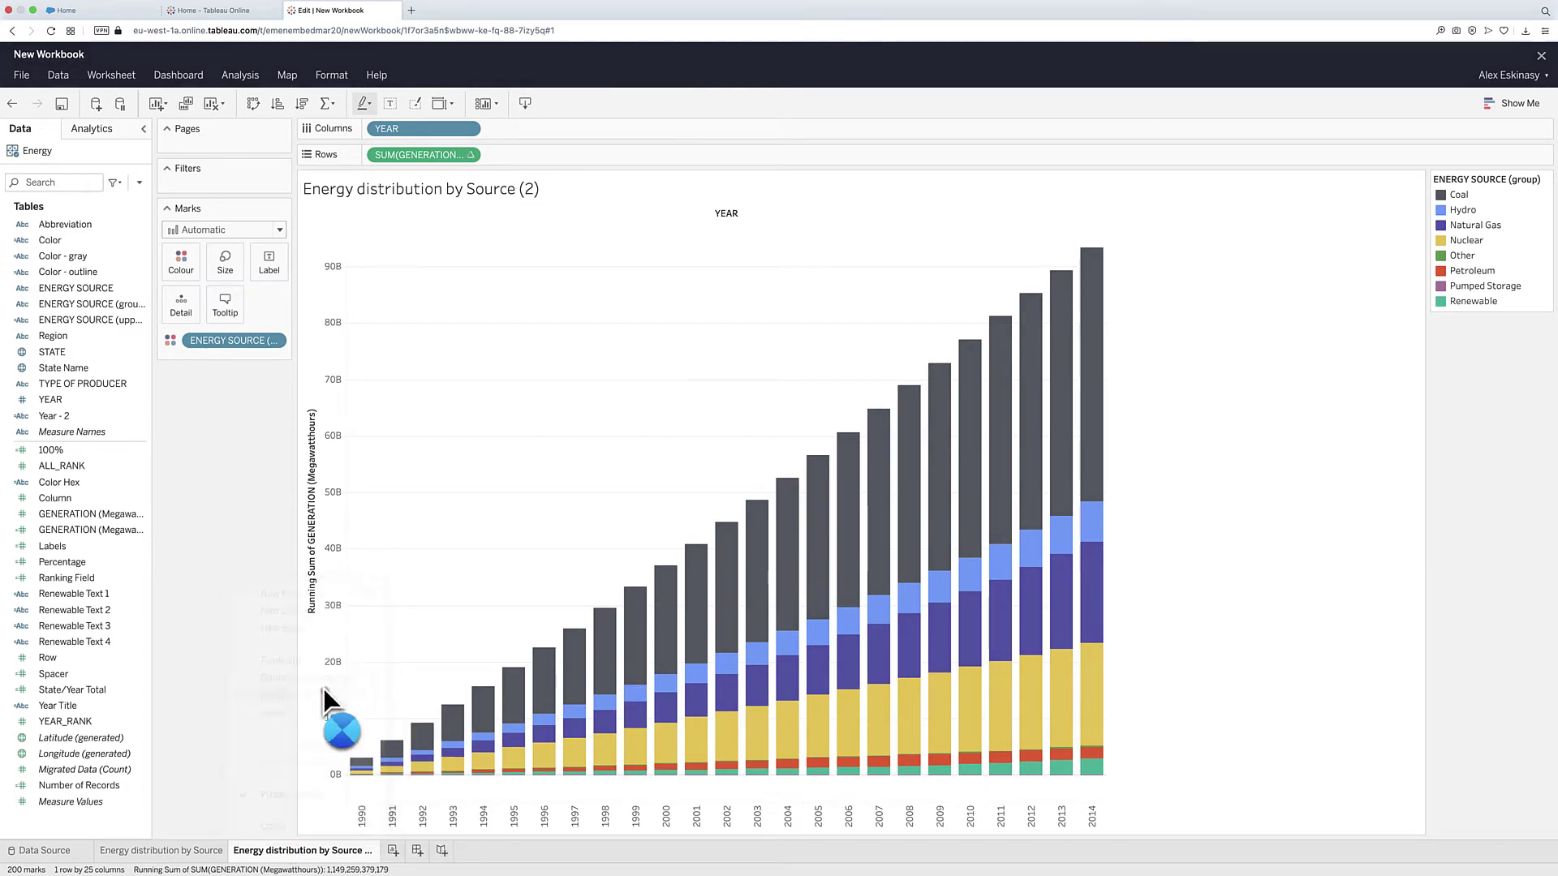
key(Right)
key(BackSpace)
key(BackSpace)
key(BackSpace)
key(BackSpace)
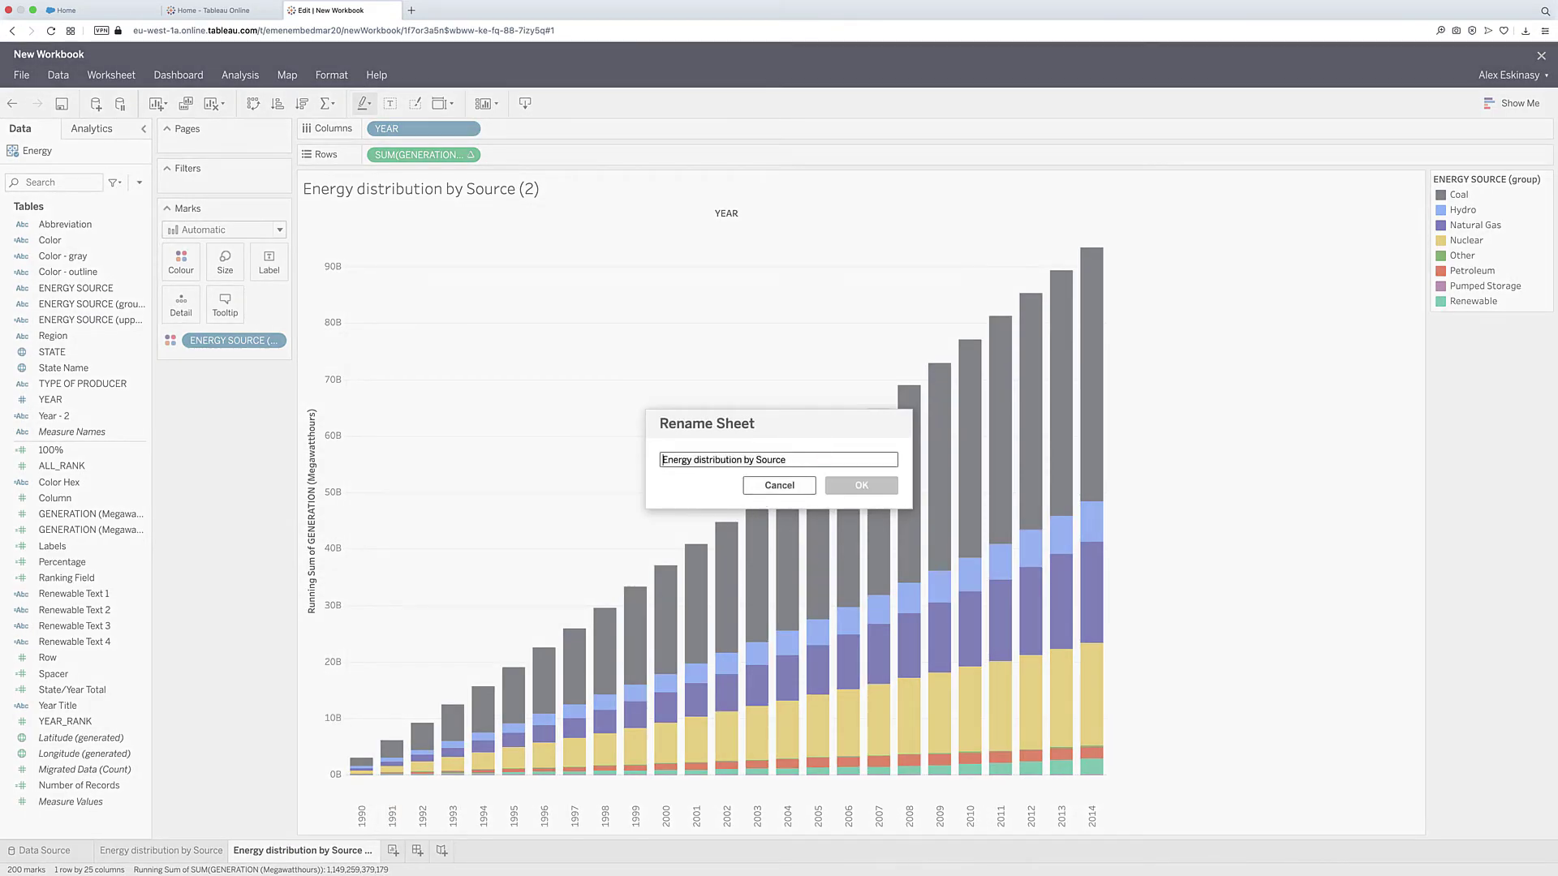
text(Cummulat)
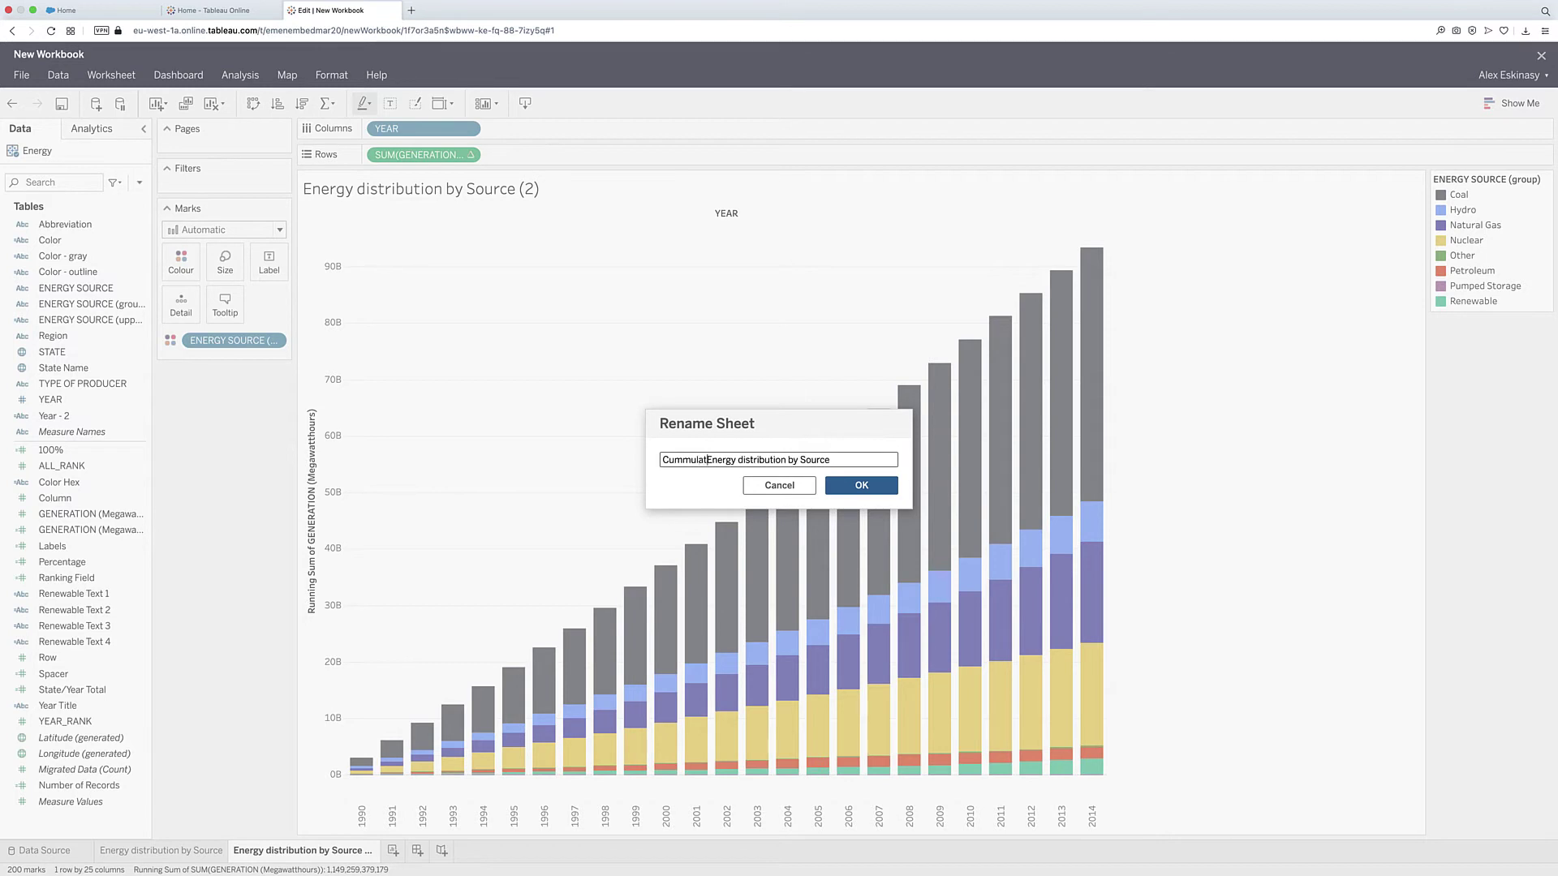
text(ive)
right_click(692, 460)
click(713, 465)
click(829, 485)
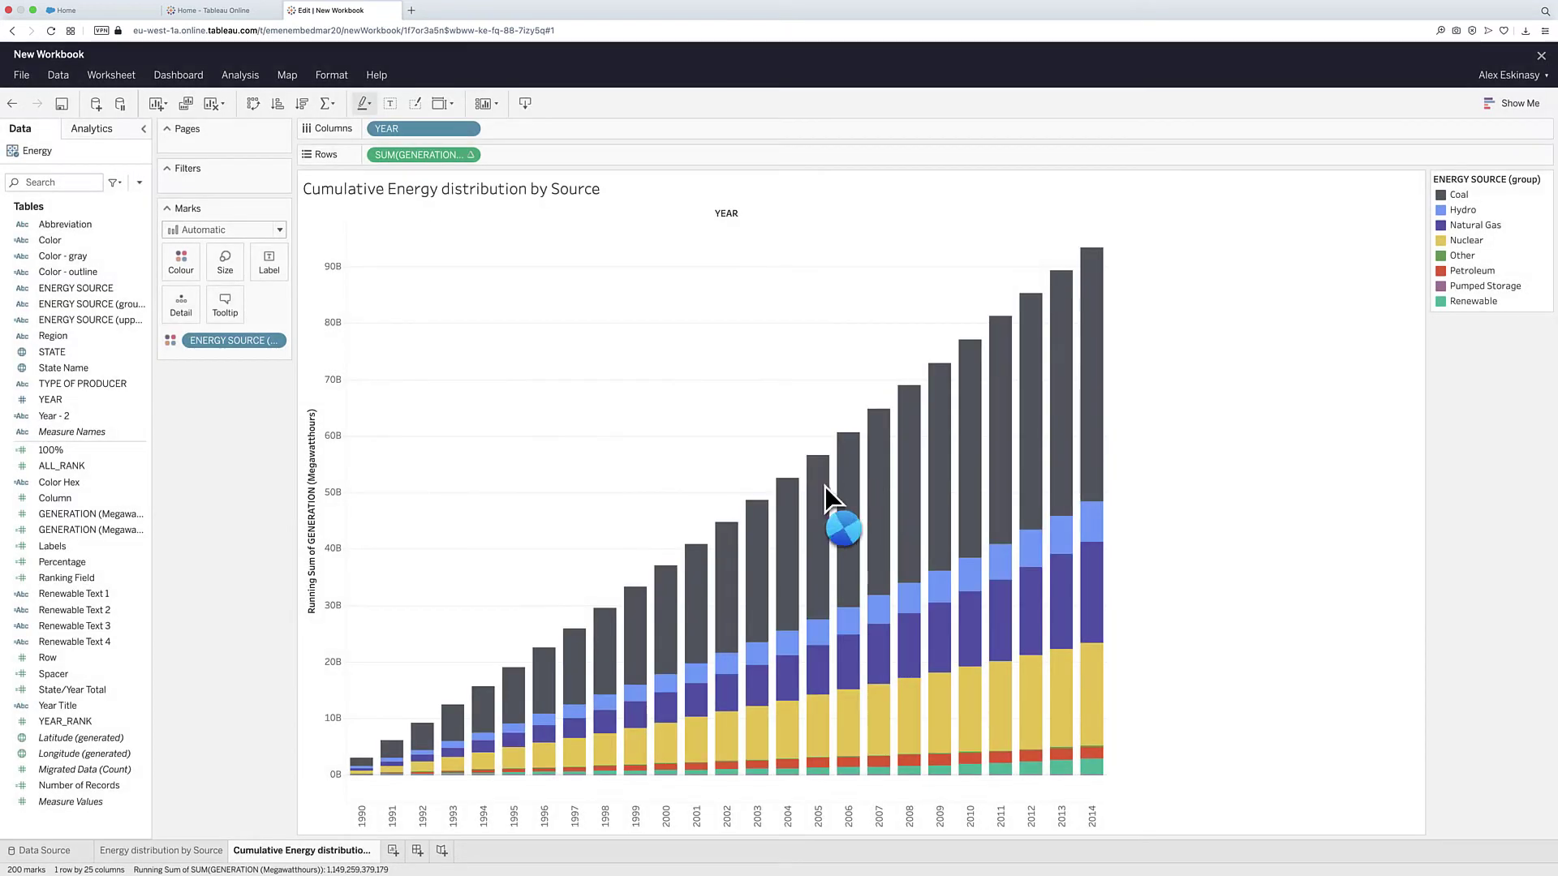
On a new sheet, map each STATE coloured by GENERATION and labelled with its state name.
click(391, 851)
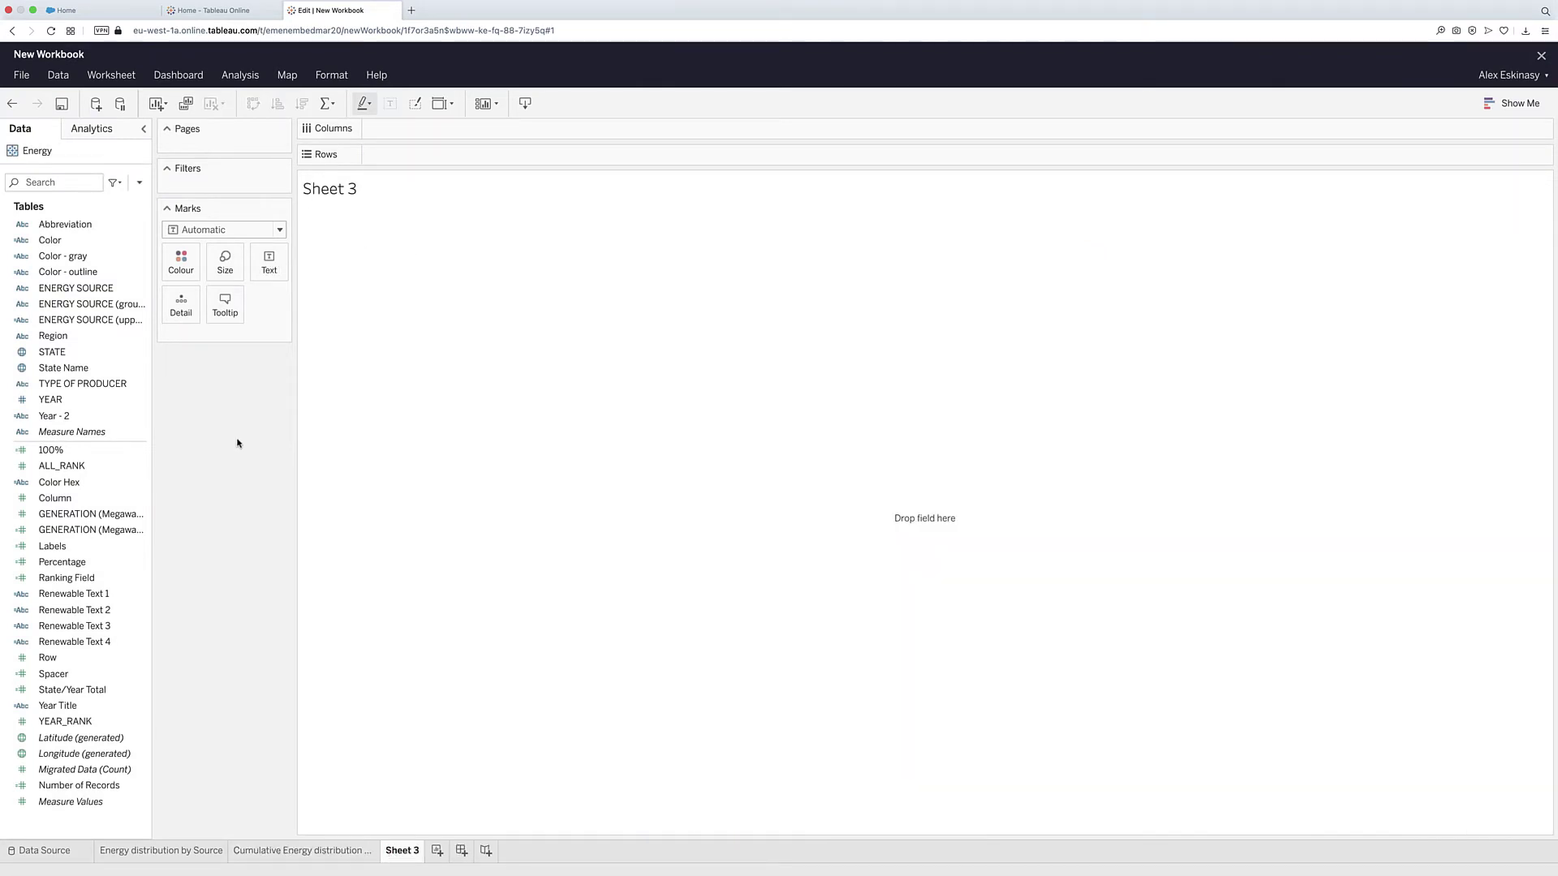
click(70, 357)
drag(70, 357, 202, 394)
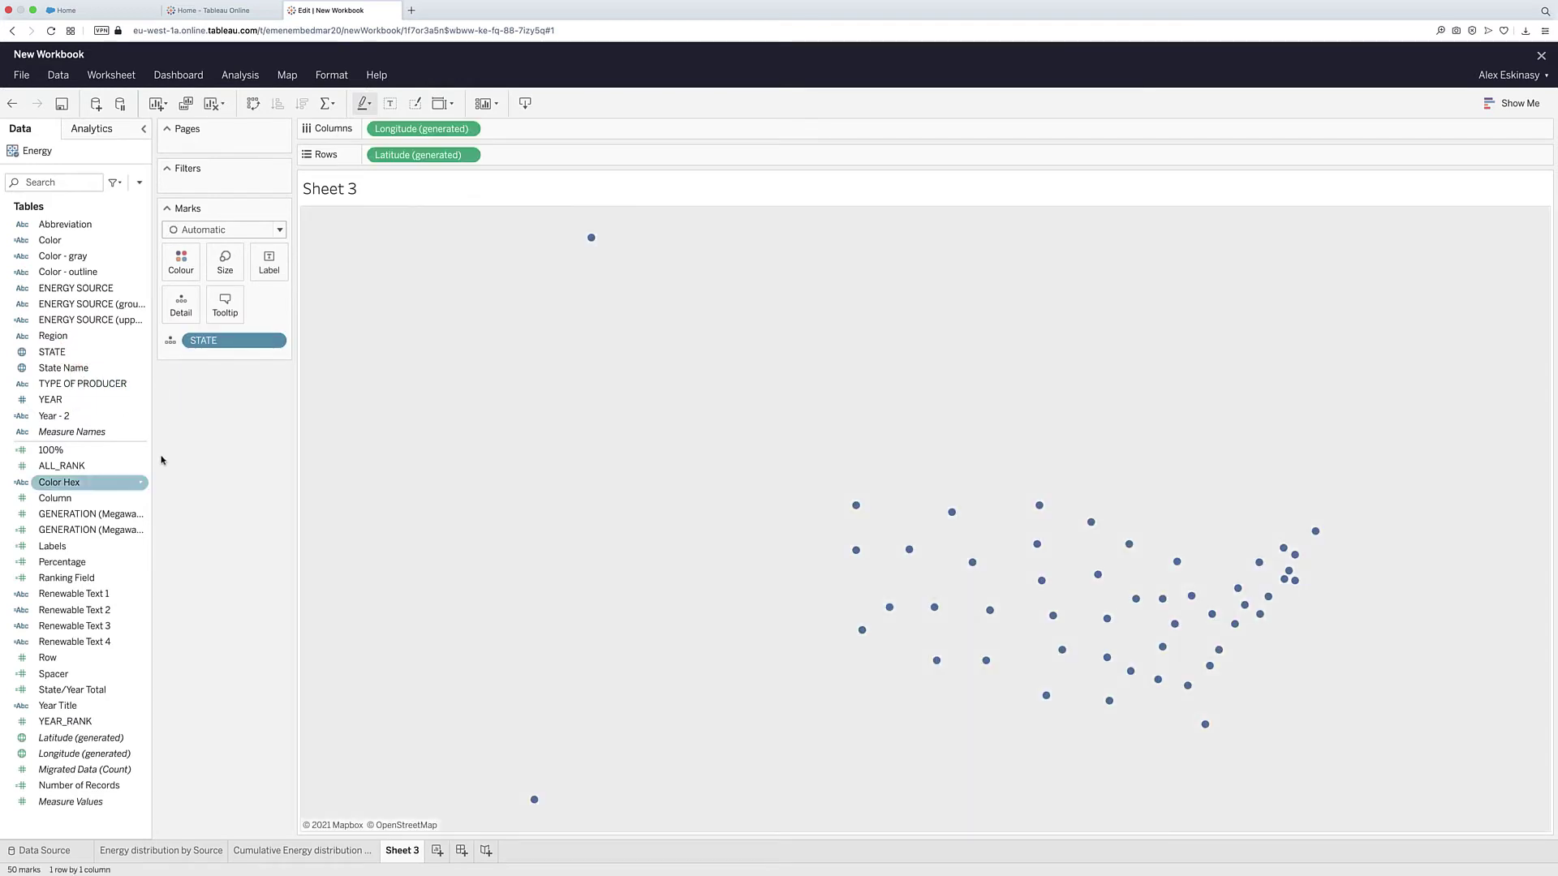
drag(90, 529, 181, 268)
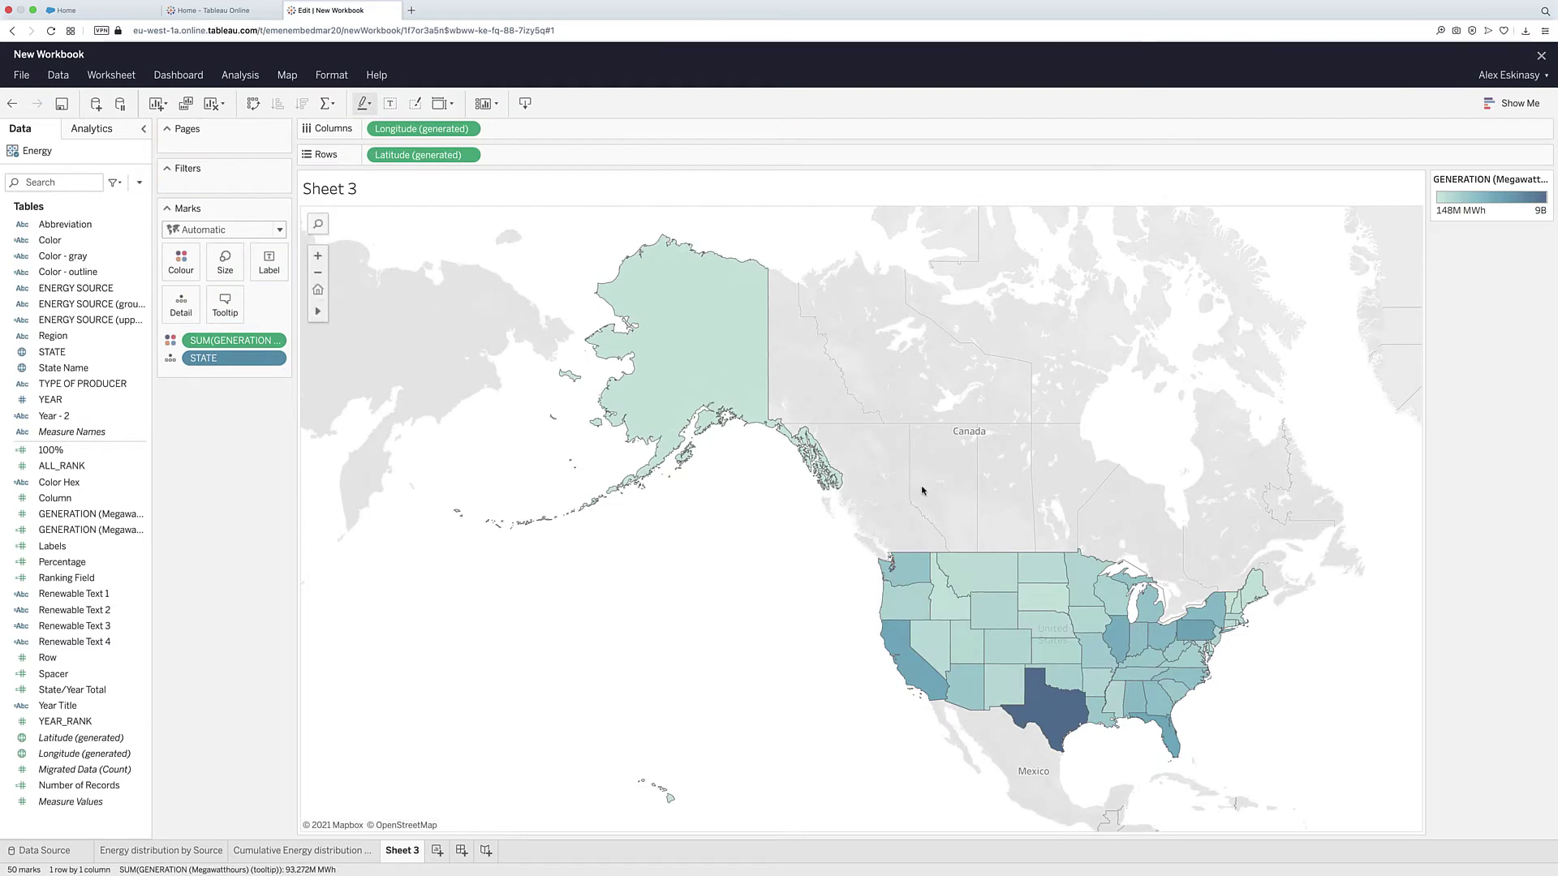
drag(223, 357, 272, 266)
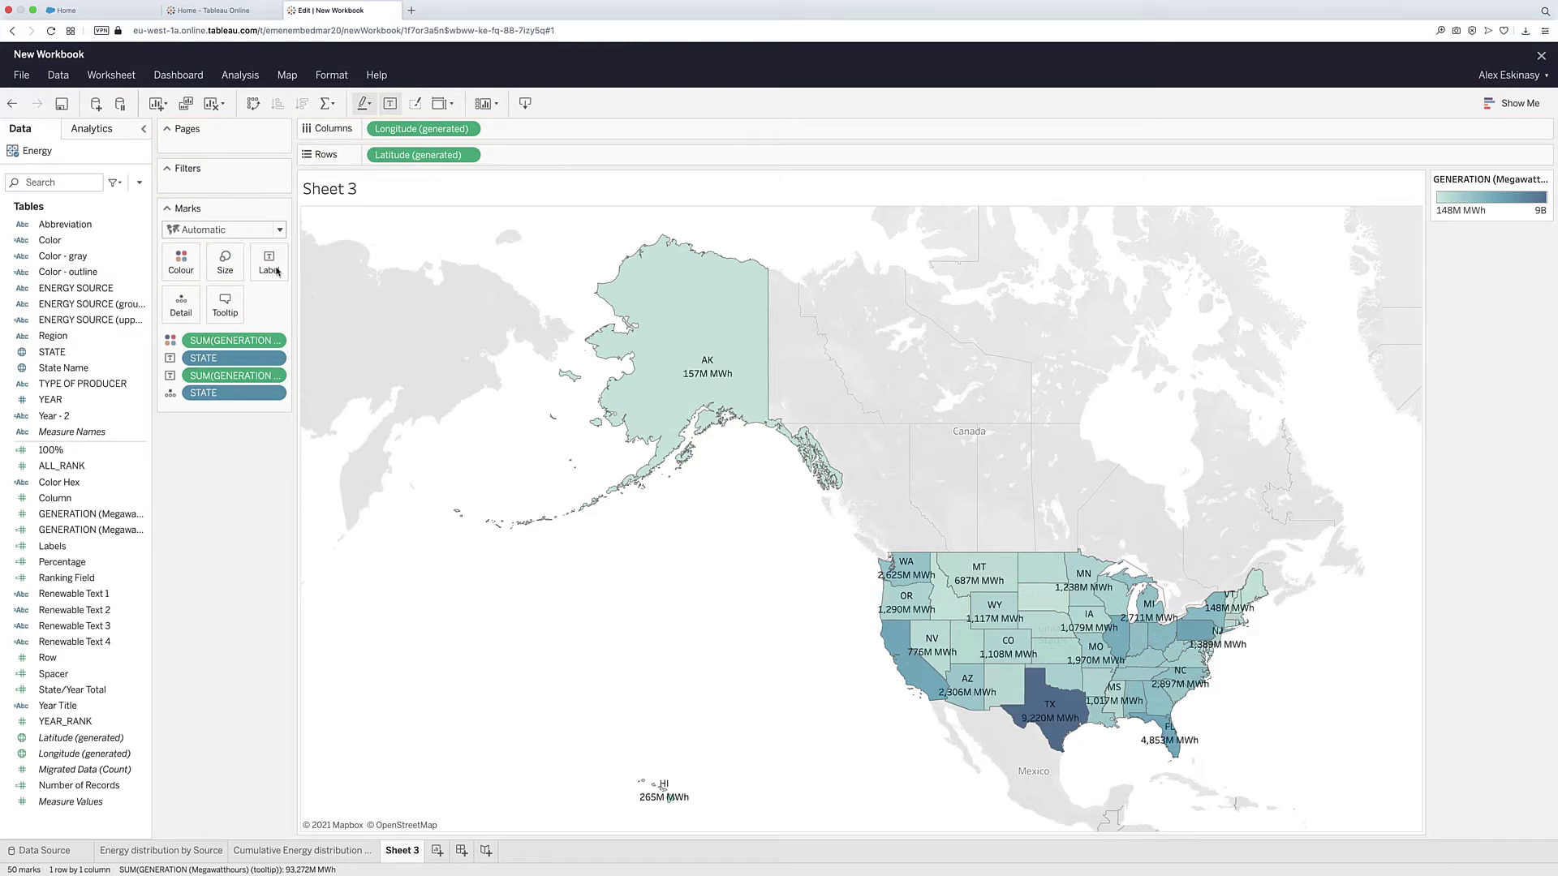
Rename the map sheet to 'Energy Production Map' and start a new dashboard.
right_click(398, 856)
click(443, 698)
text(Production Map)
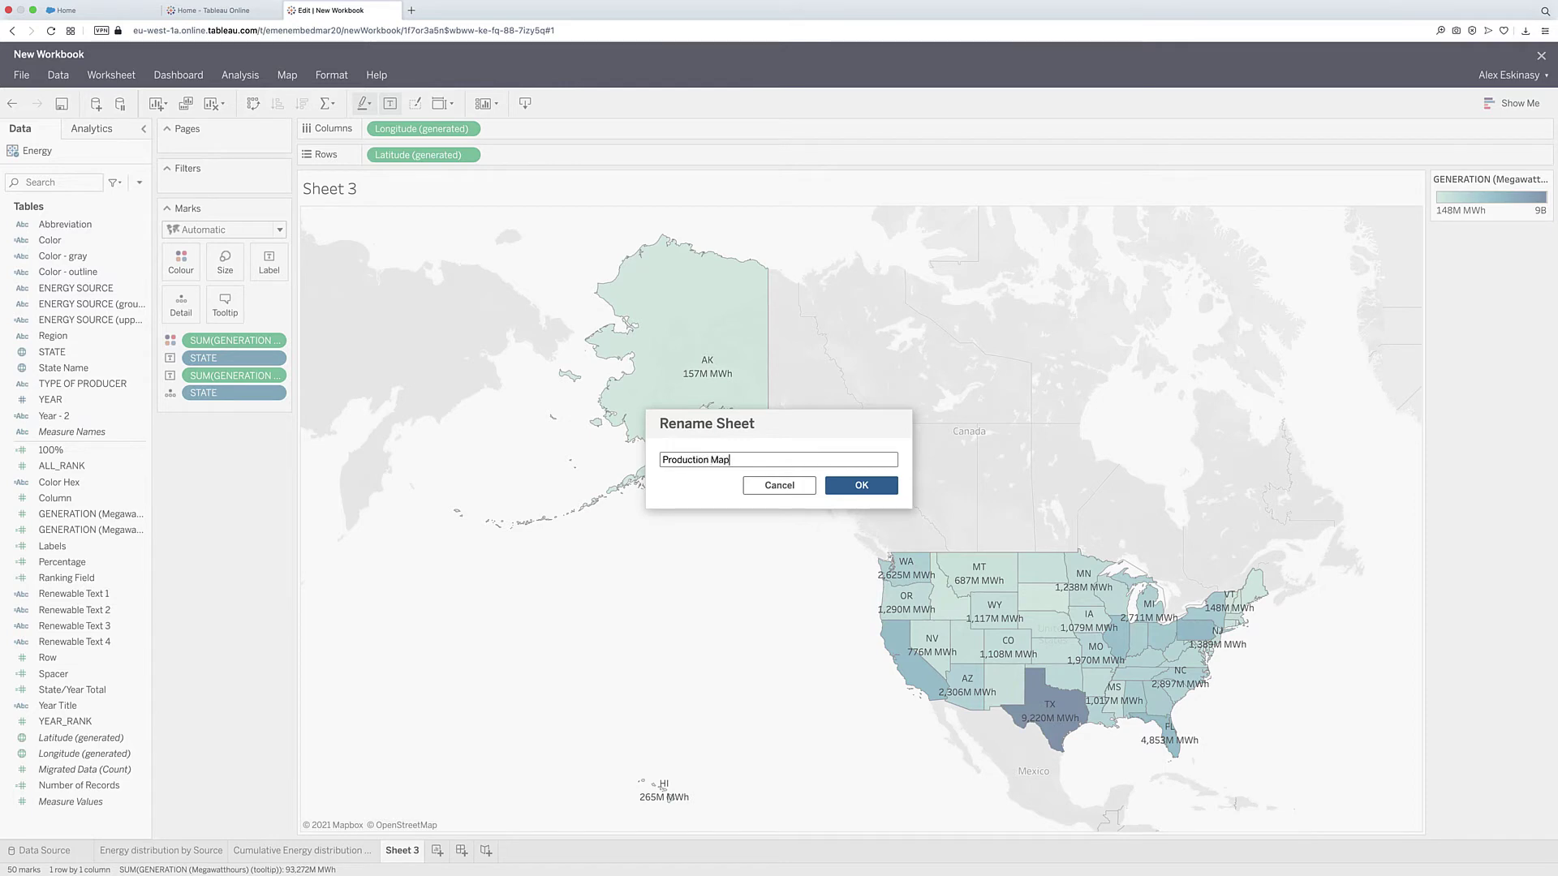
text(Energy)
key(Return)
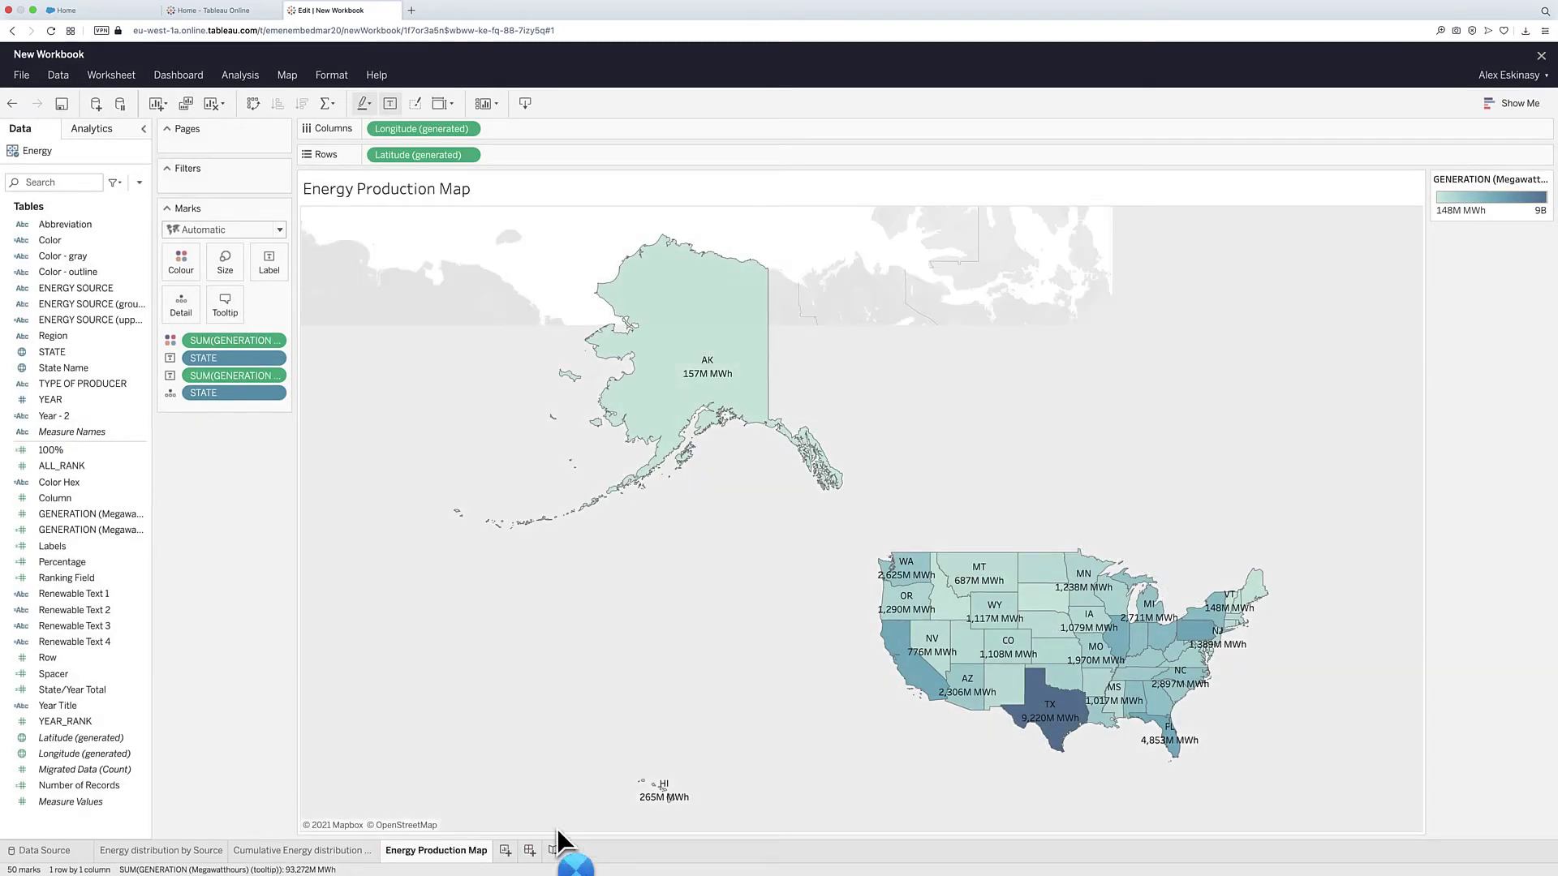
click(529, 851)
Set the dashboard size to Automatic and add the map, distribution chart, and cumulative chart at lower right.
click(96, 230)
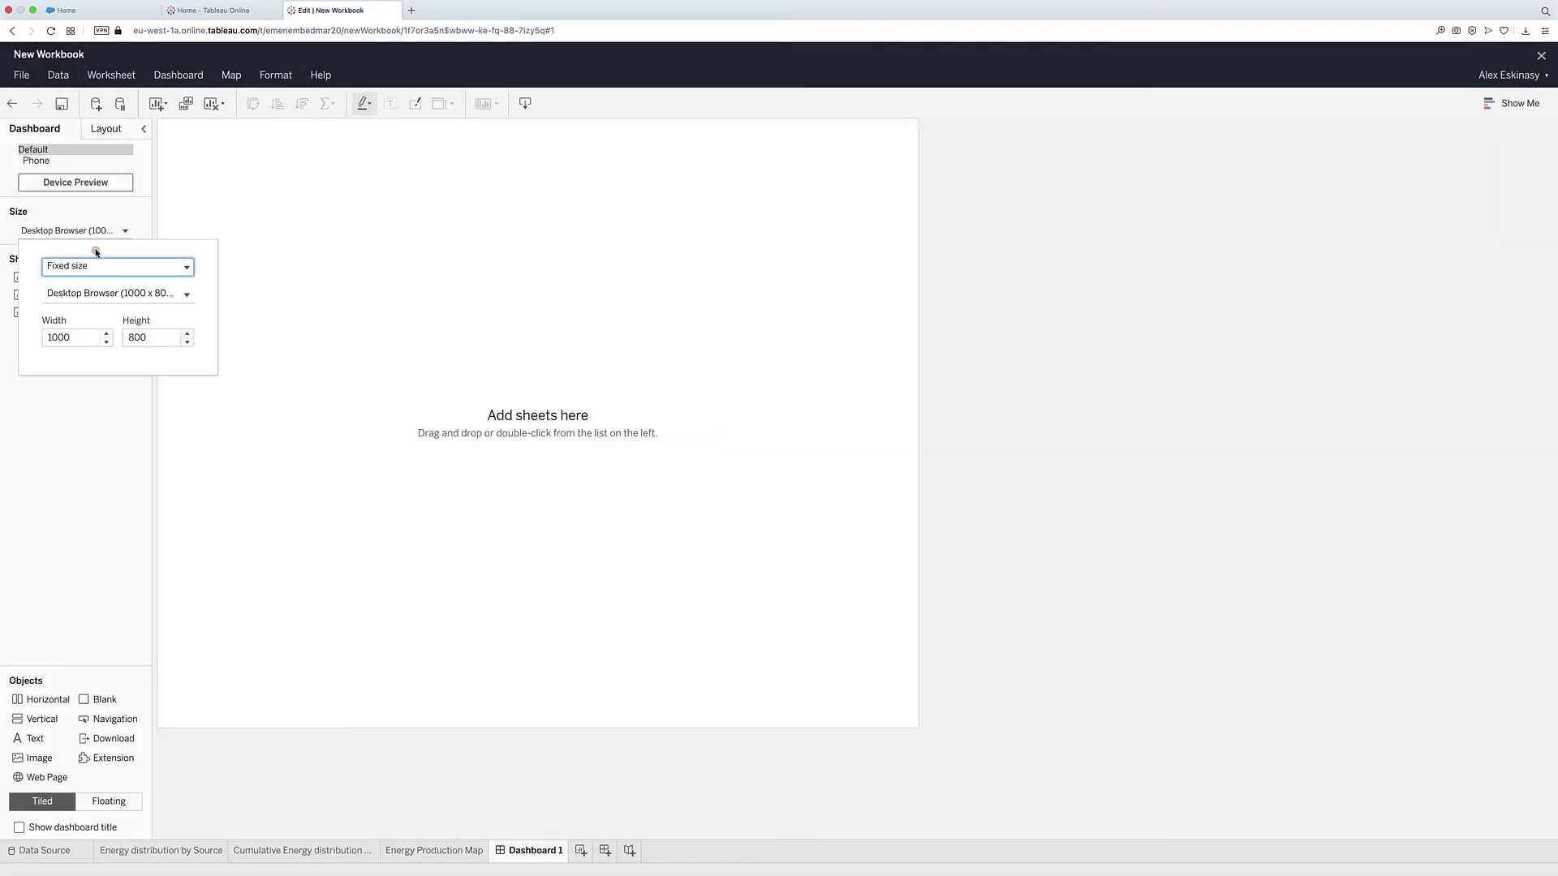
click(98, 266)
click(96, 304)
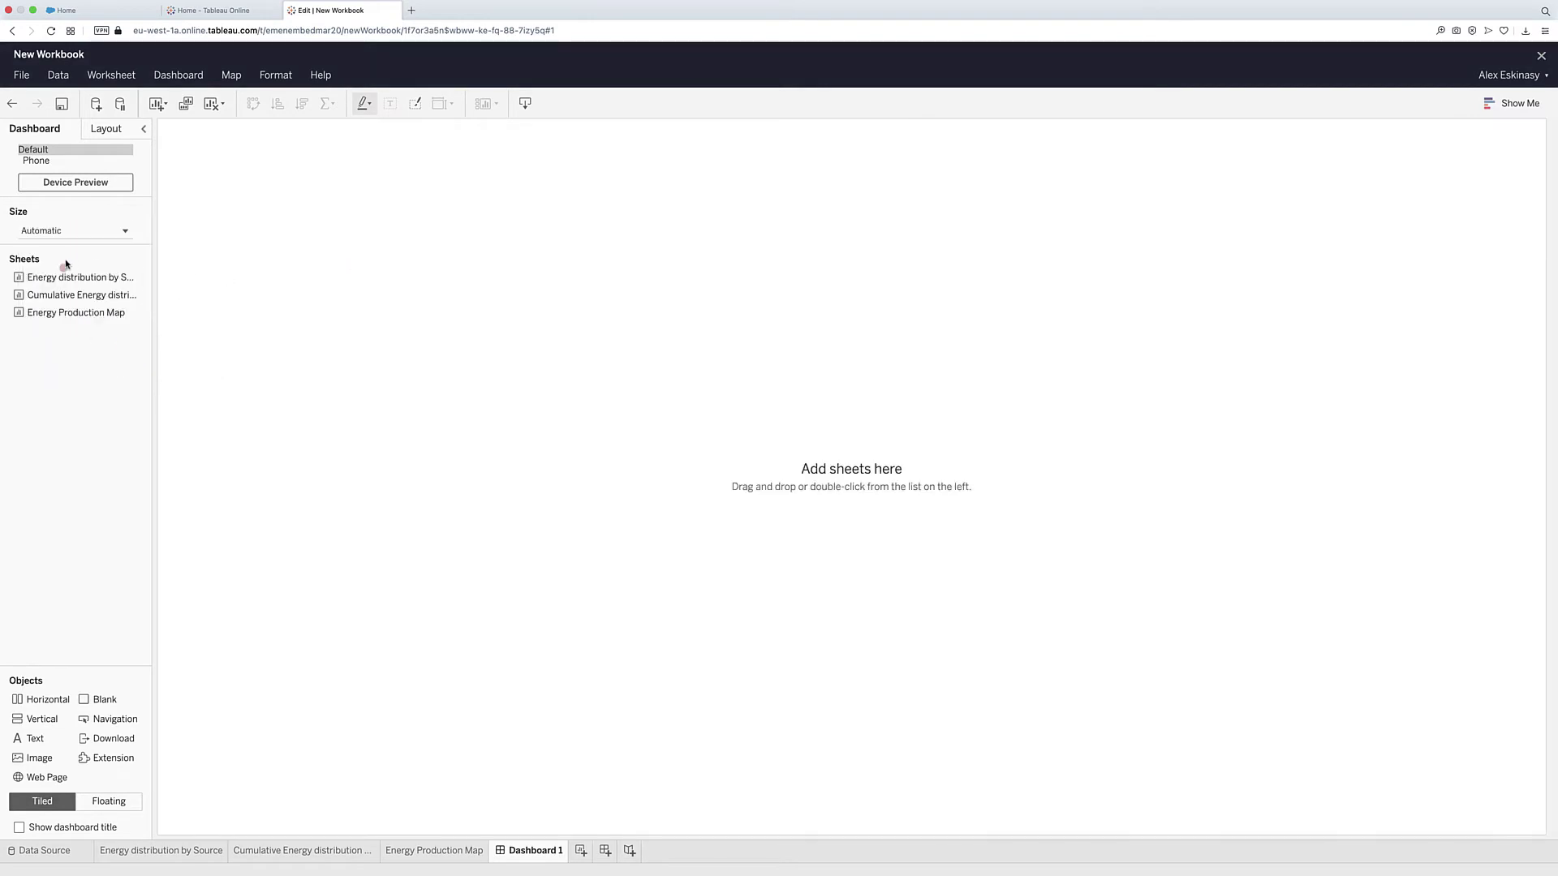
drag(75, 312, 319, 183)
double_click(75, 312)
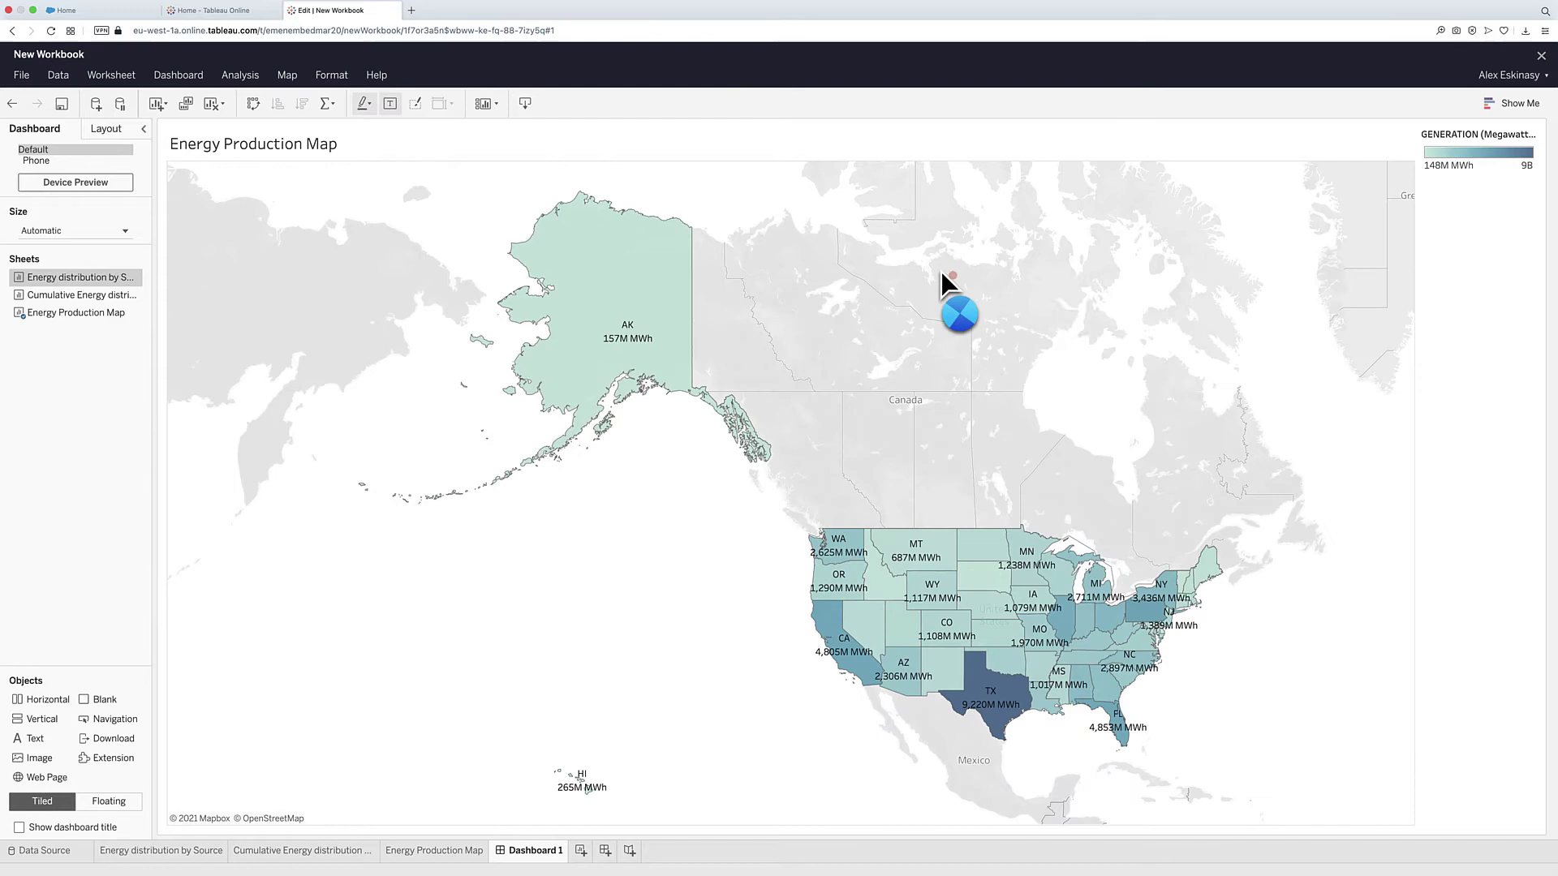
double_click(68, 276)
drag(78, 295, 1193, 604)
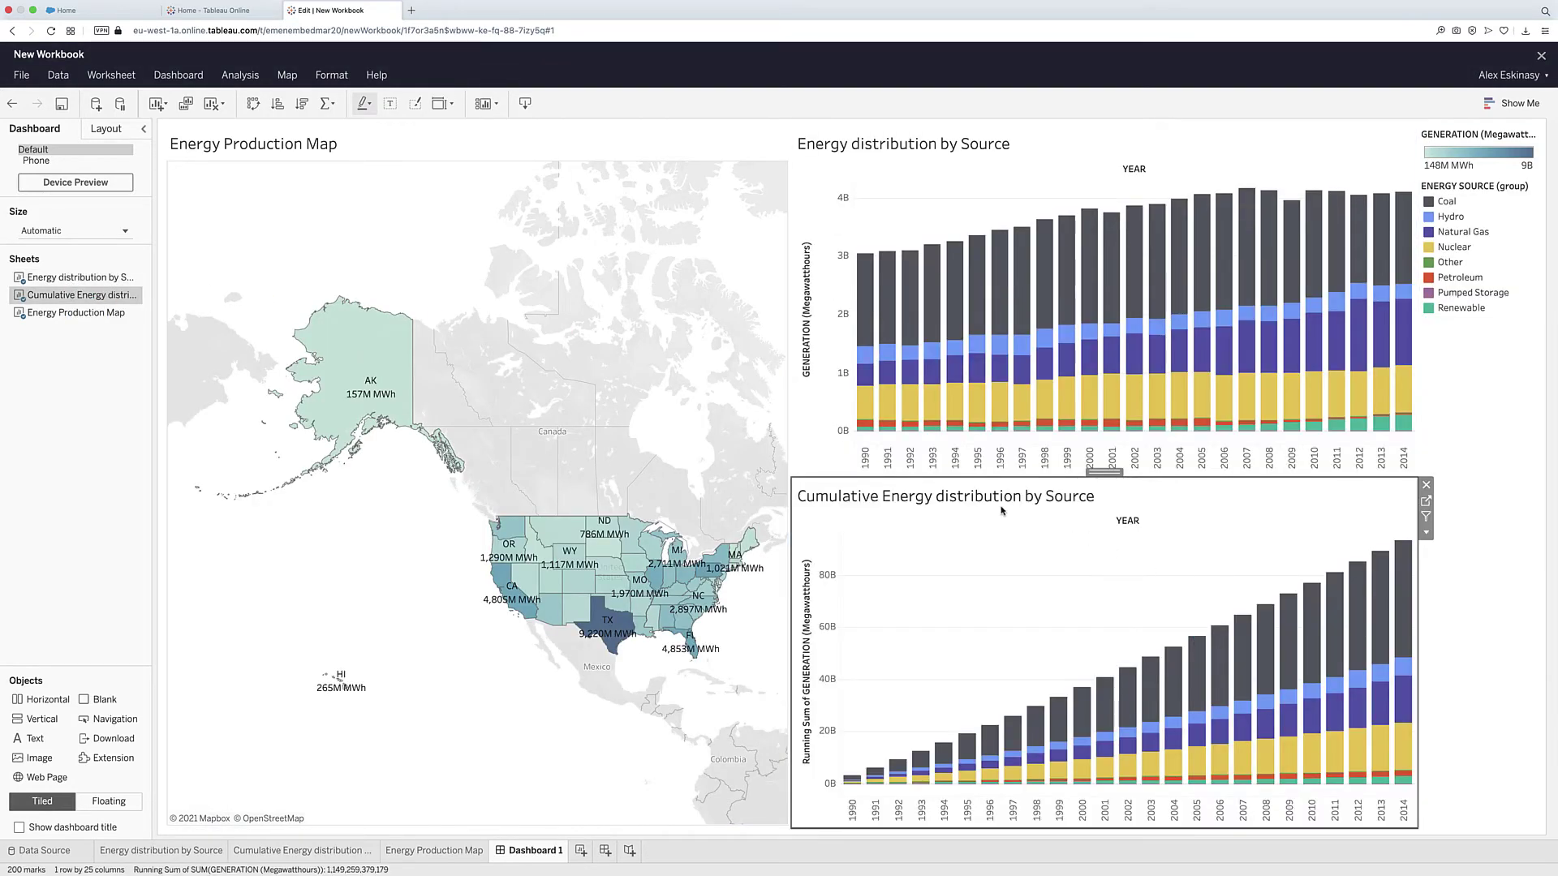
Zoom and pan the dashboard map to show the whole US.
click(608, 360)
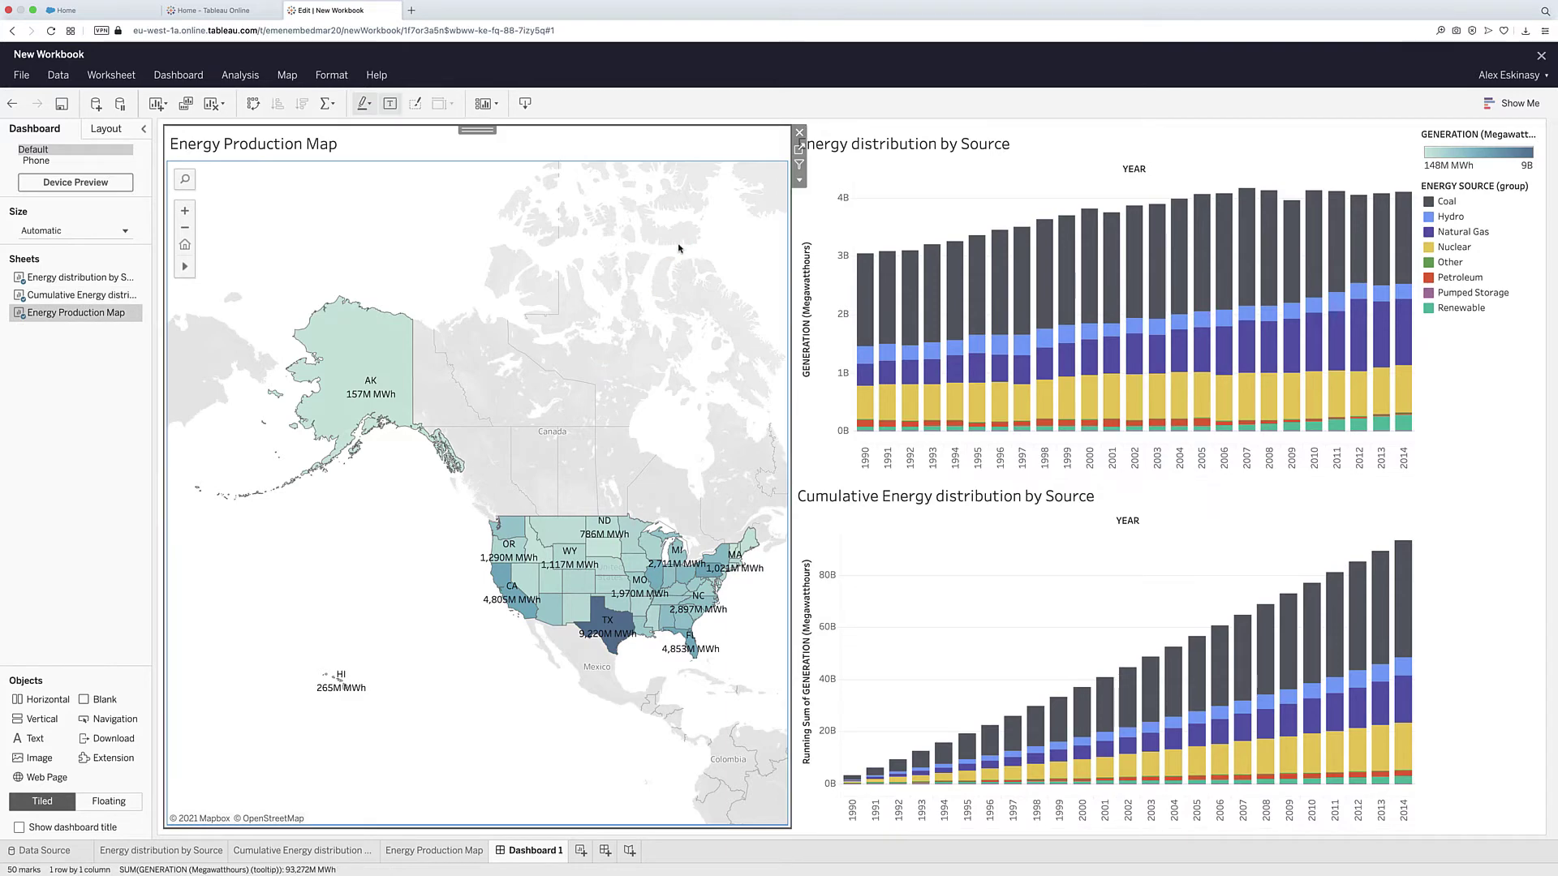
click(185, 211)
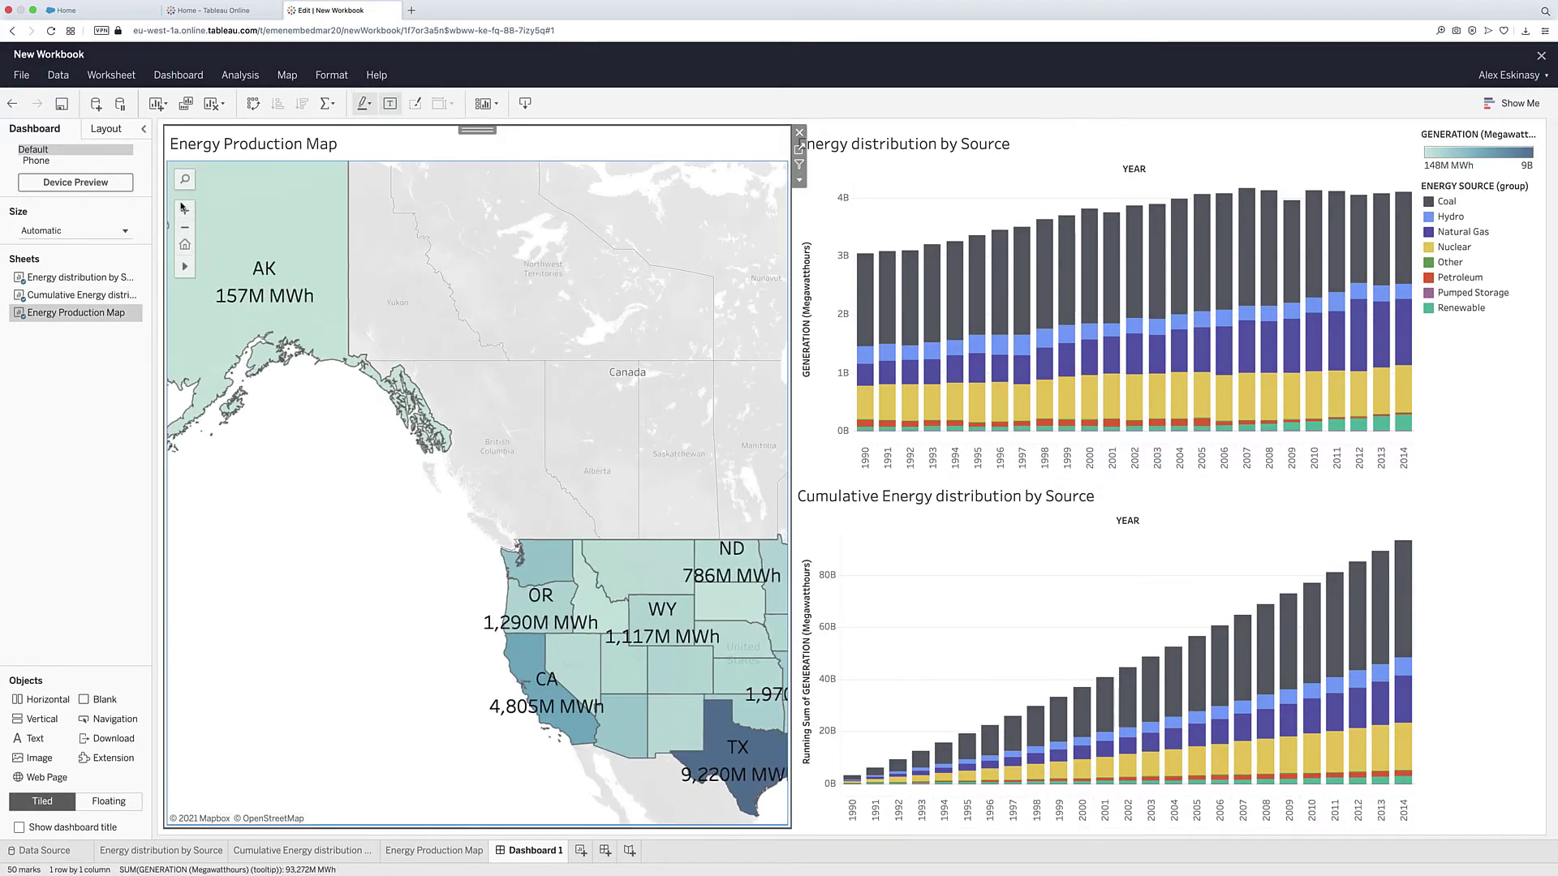
drag(623, 467, 345, 292)
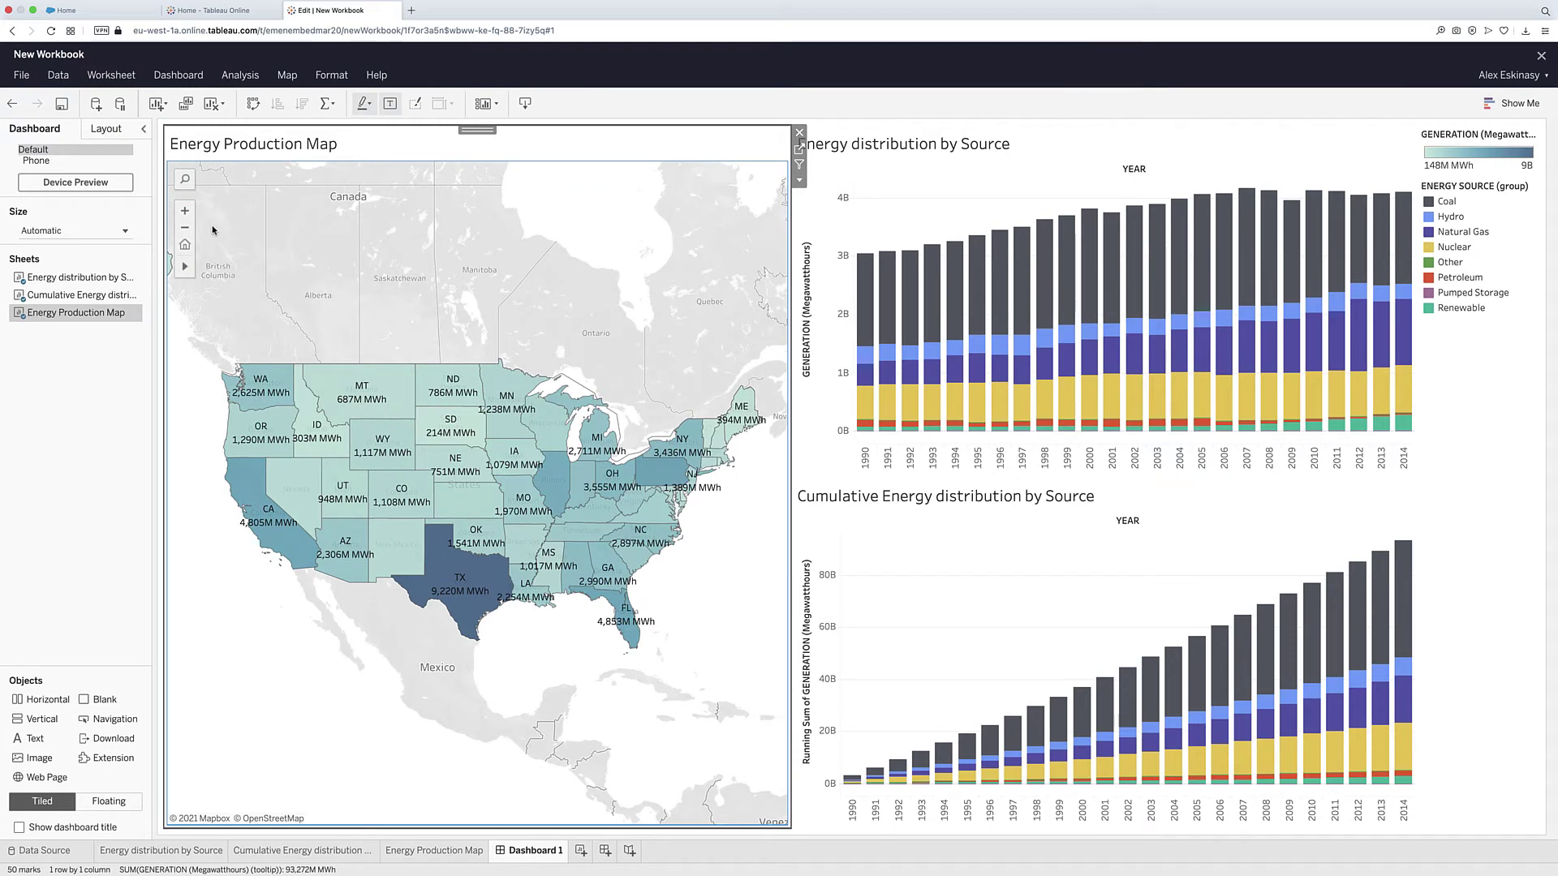
mouse_move(183, 268)
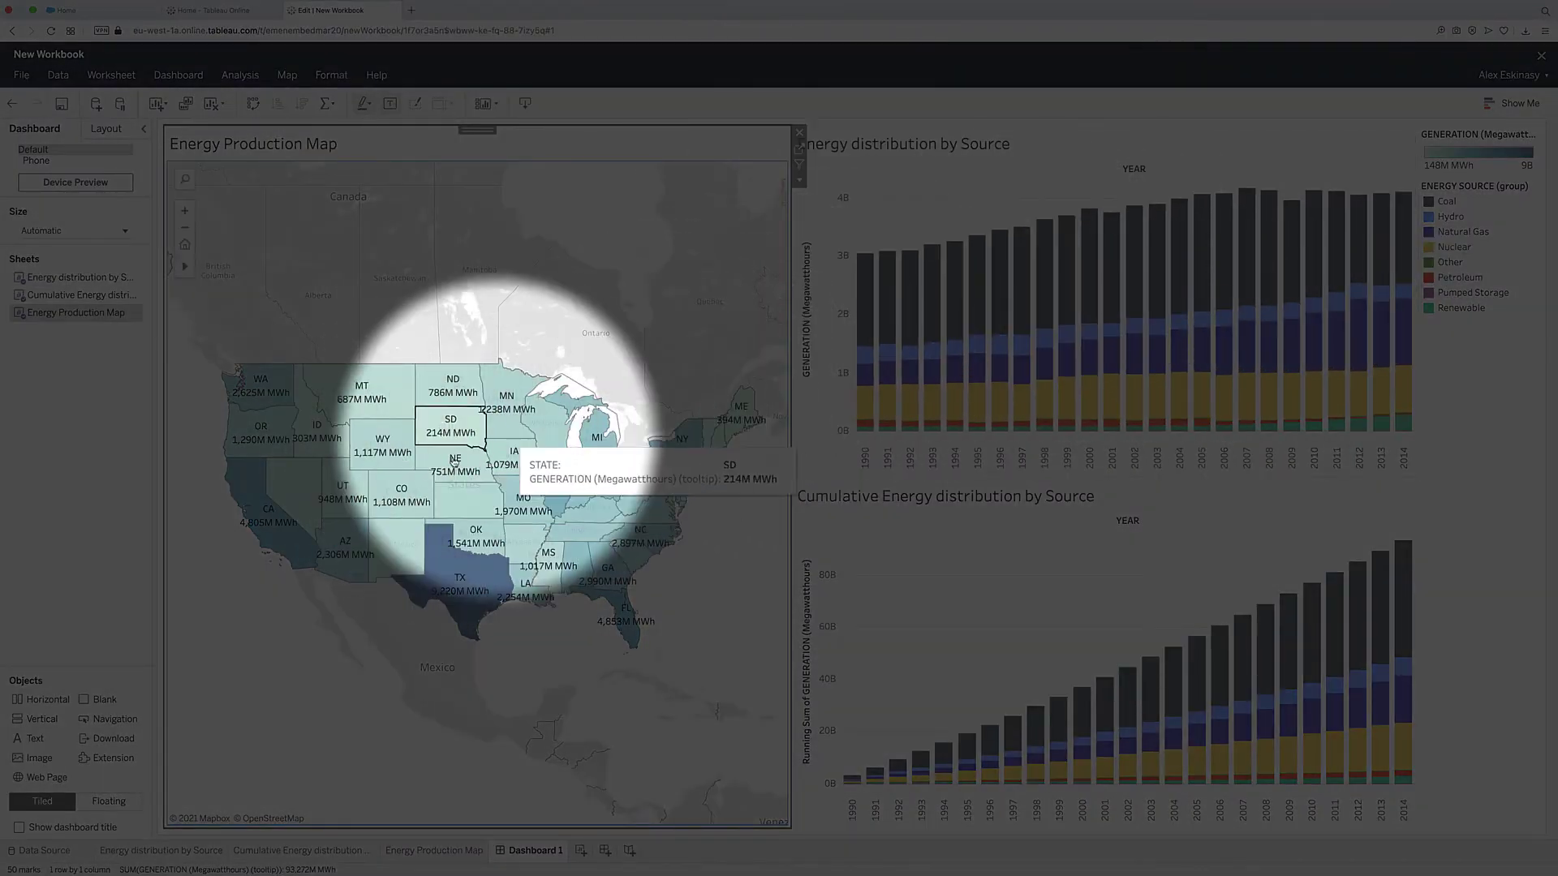
Use the map as a filter, test it with NJ and ten central states, then clear the selection.
click(799, 162)
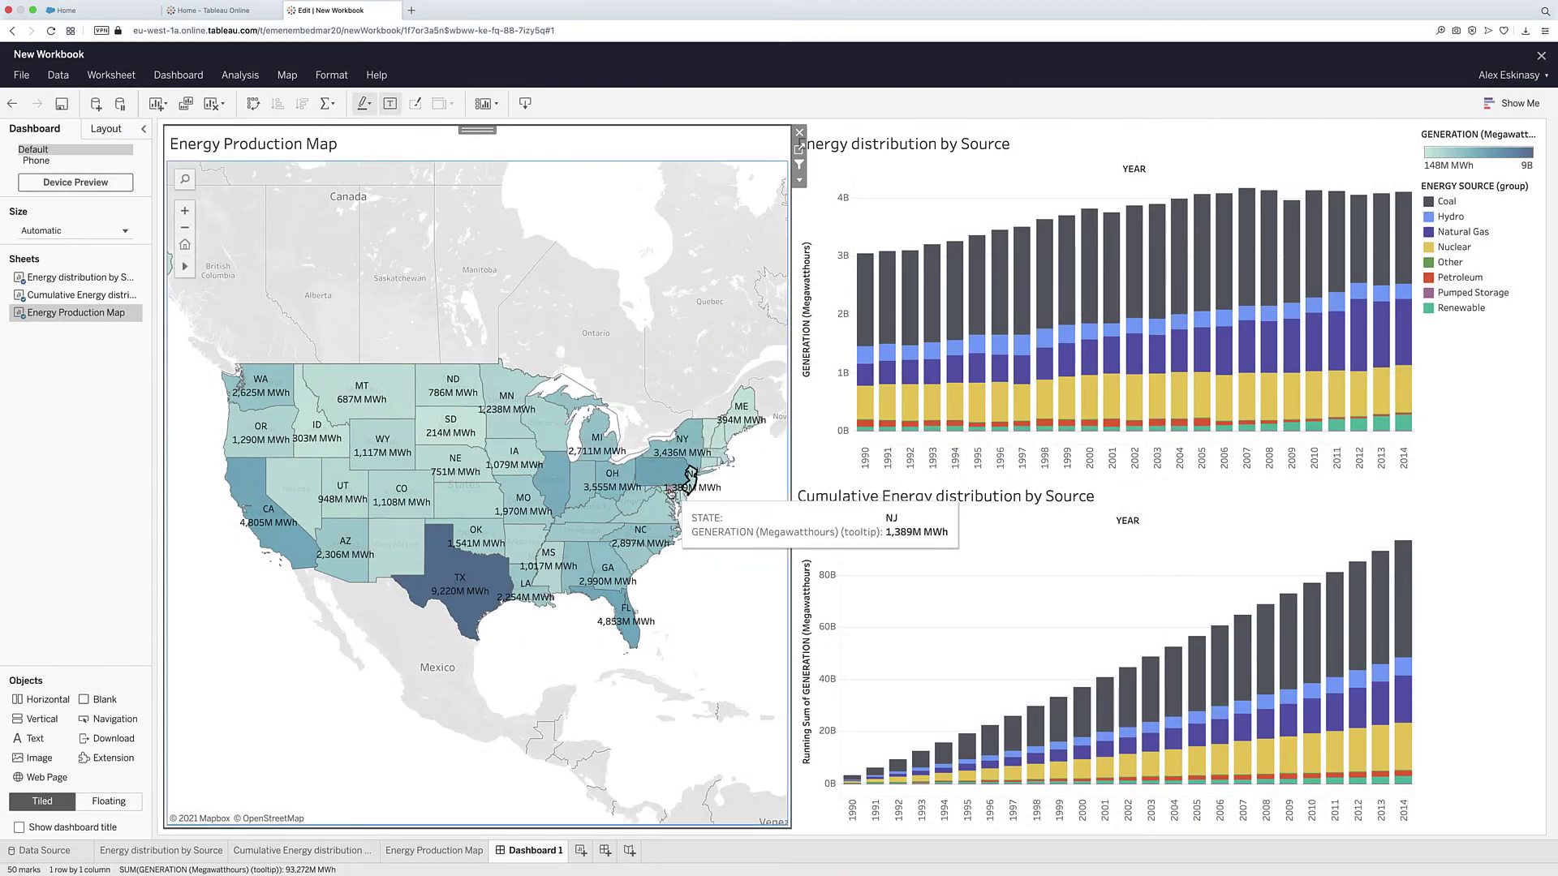
click(688, 479)
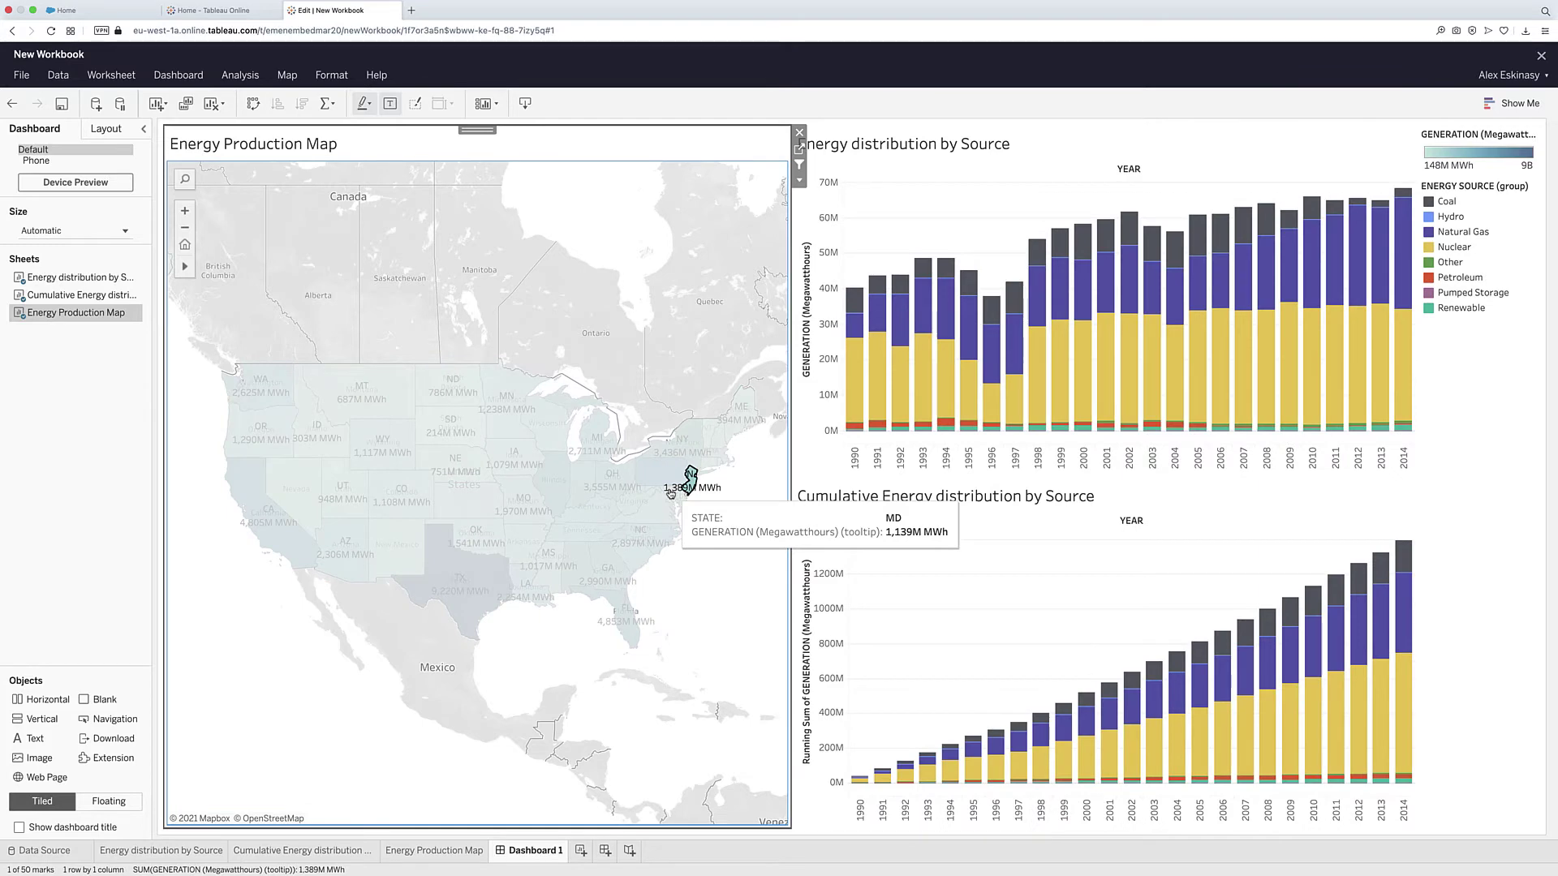
drag(414, 405, 527, 532)
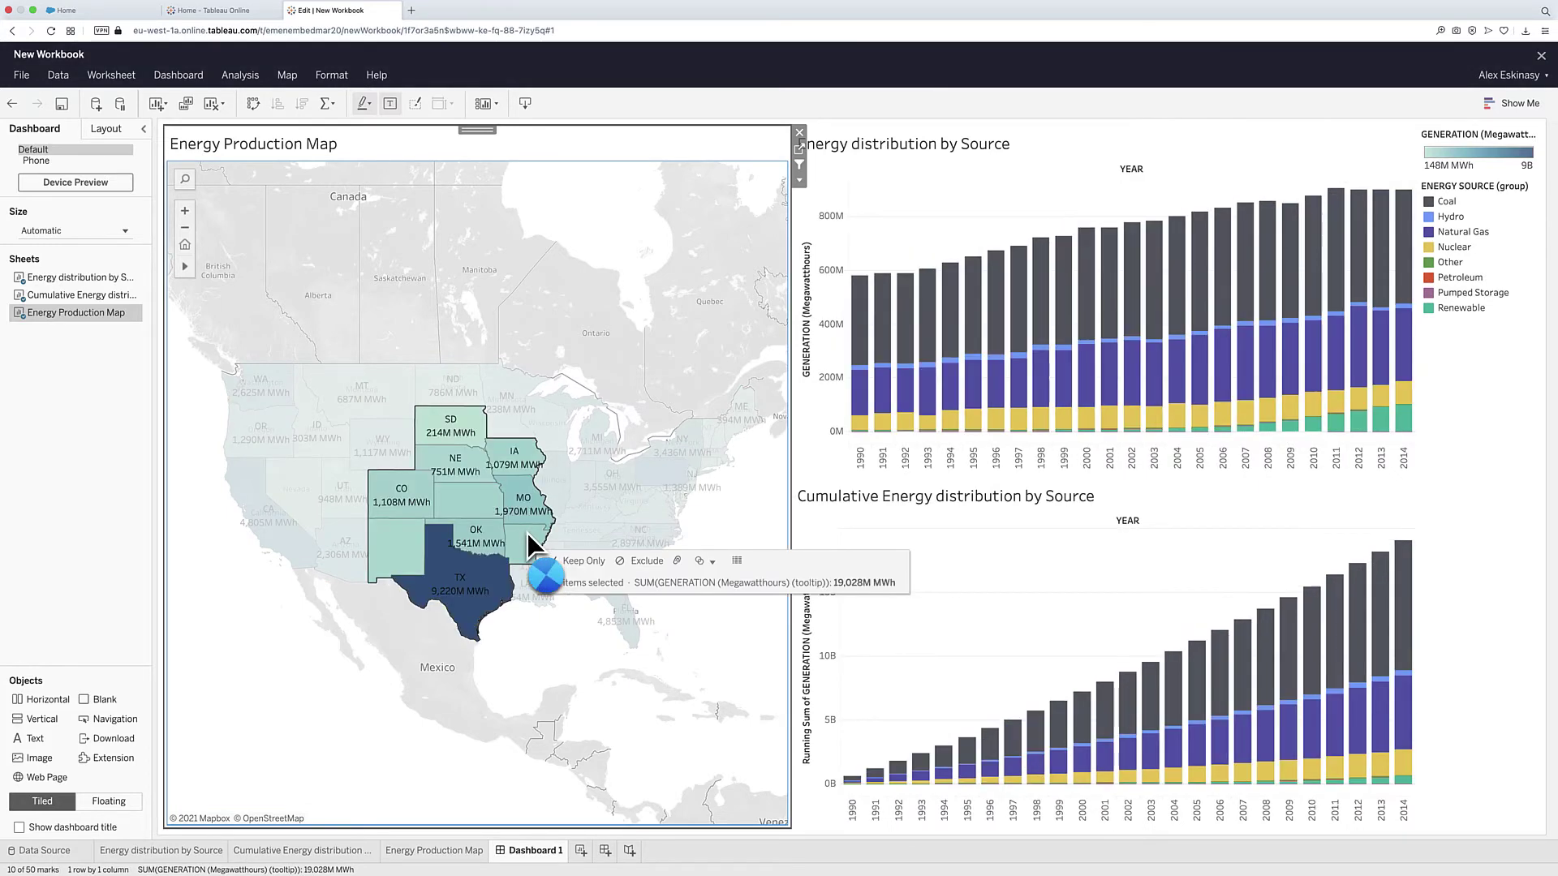
click(585, 337)
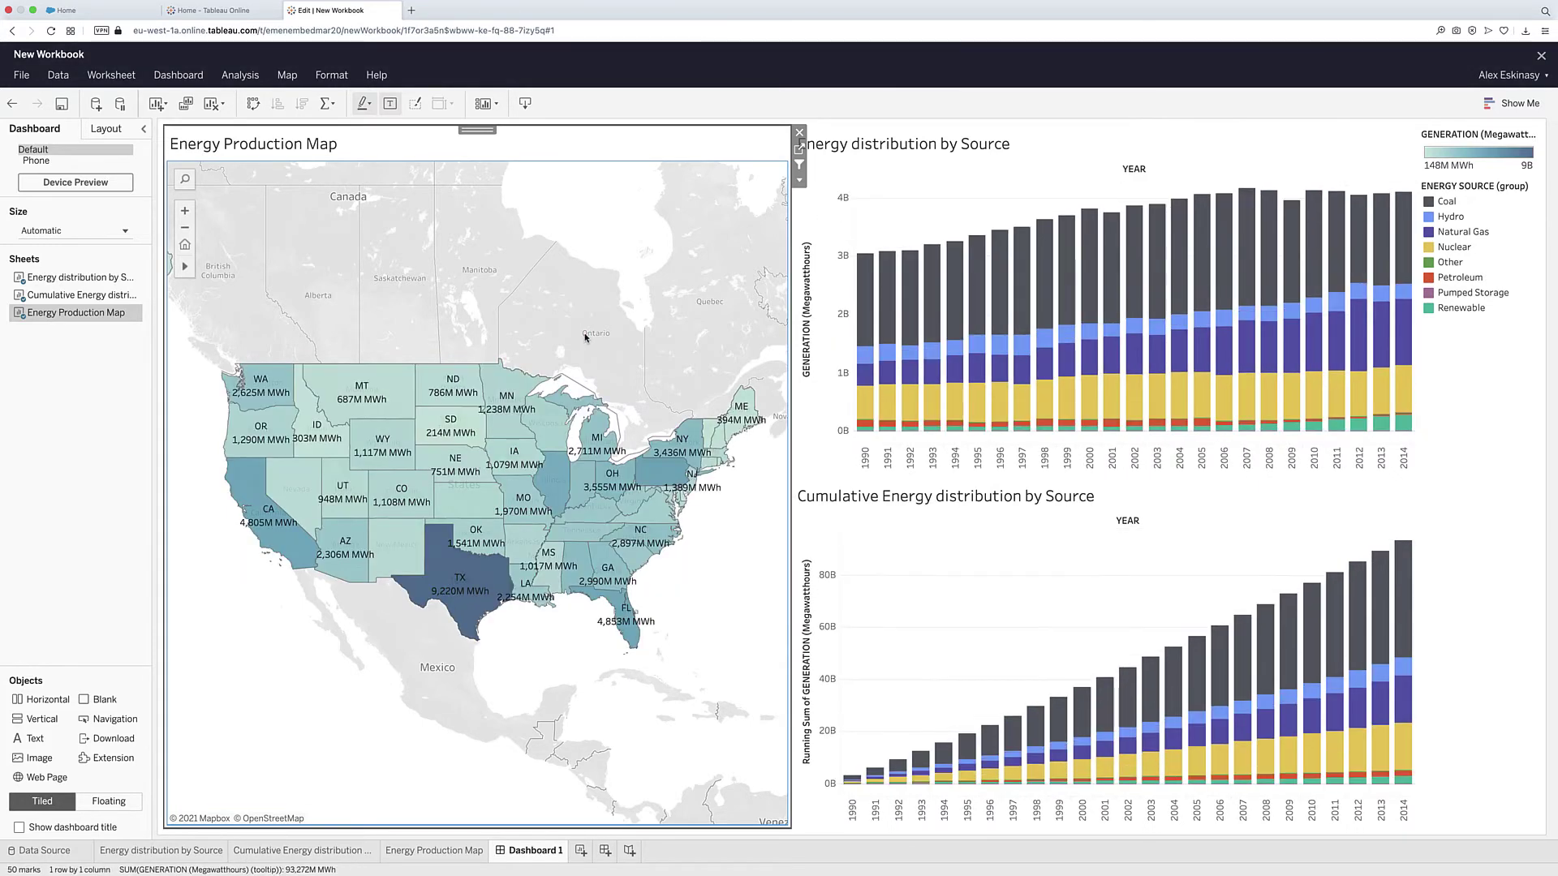
Turn the workbook default animations On in Format > Animations.
click(329, 75)
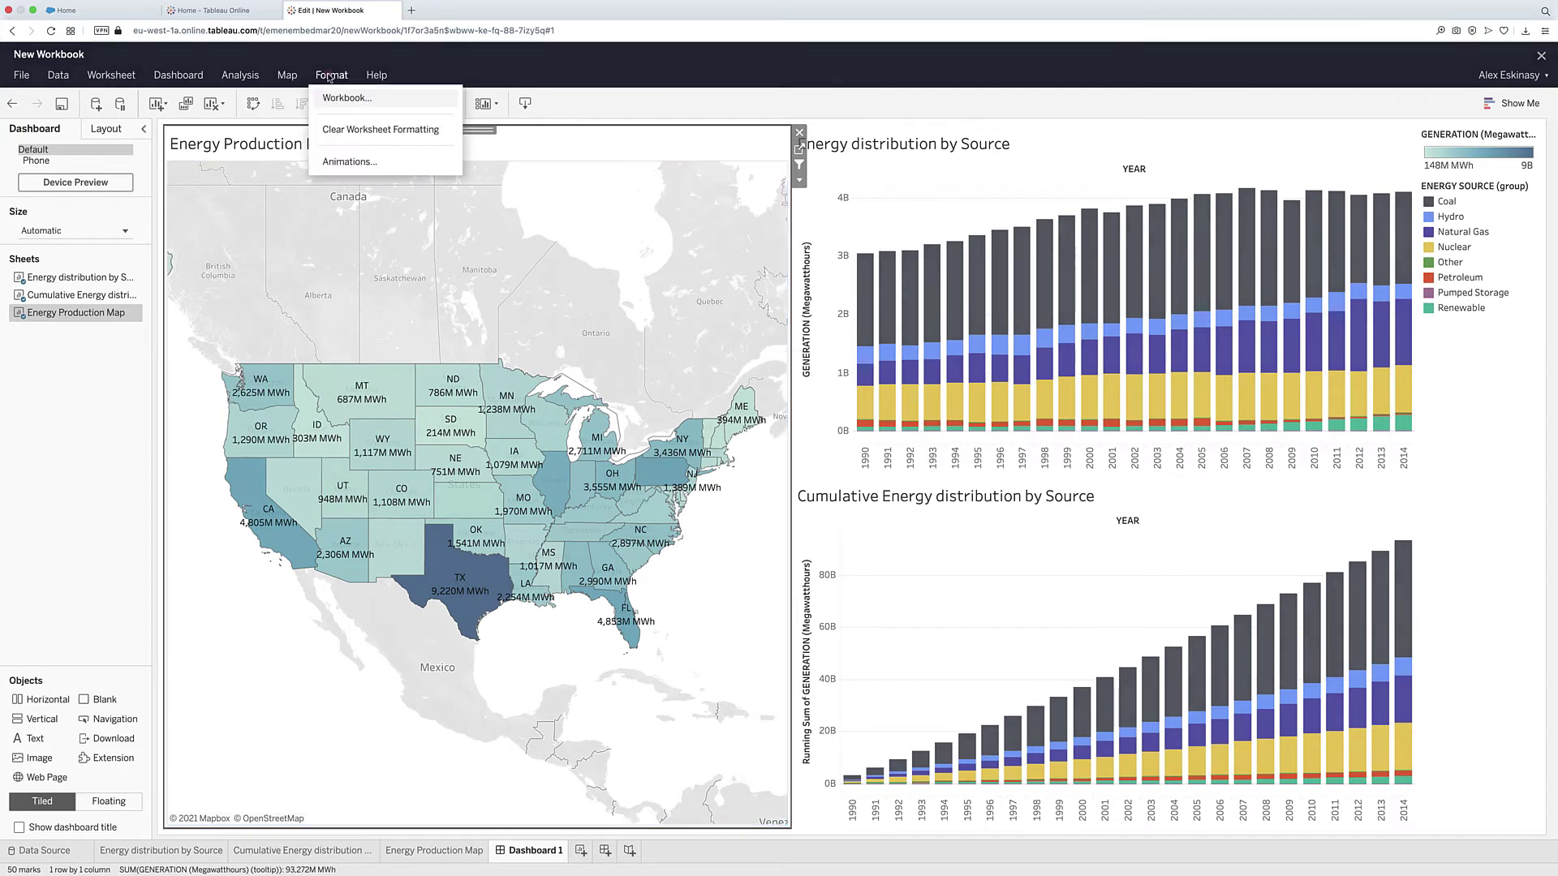
click(340, 162)
click(40, 183)
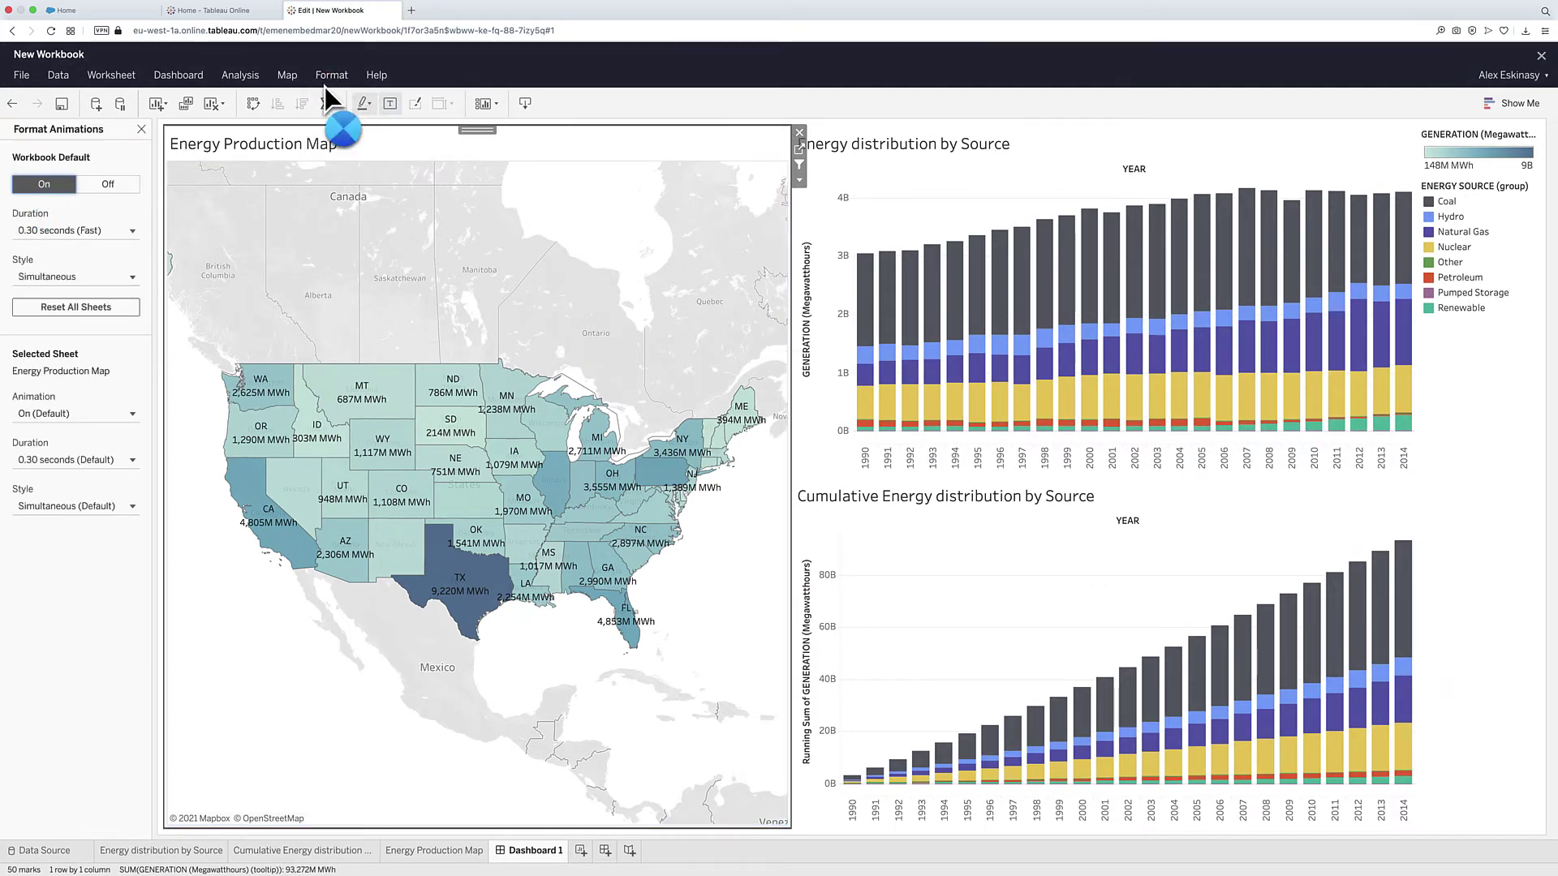
click(141, 129)
Test the animated filtering by selecting ND, MN, SD, NE, IA, UT and ID, then clearing.
drag(464, 383, 519, 463)
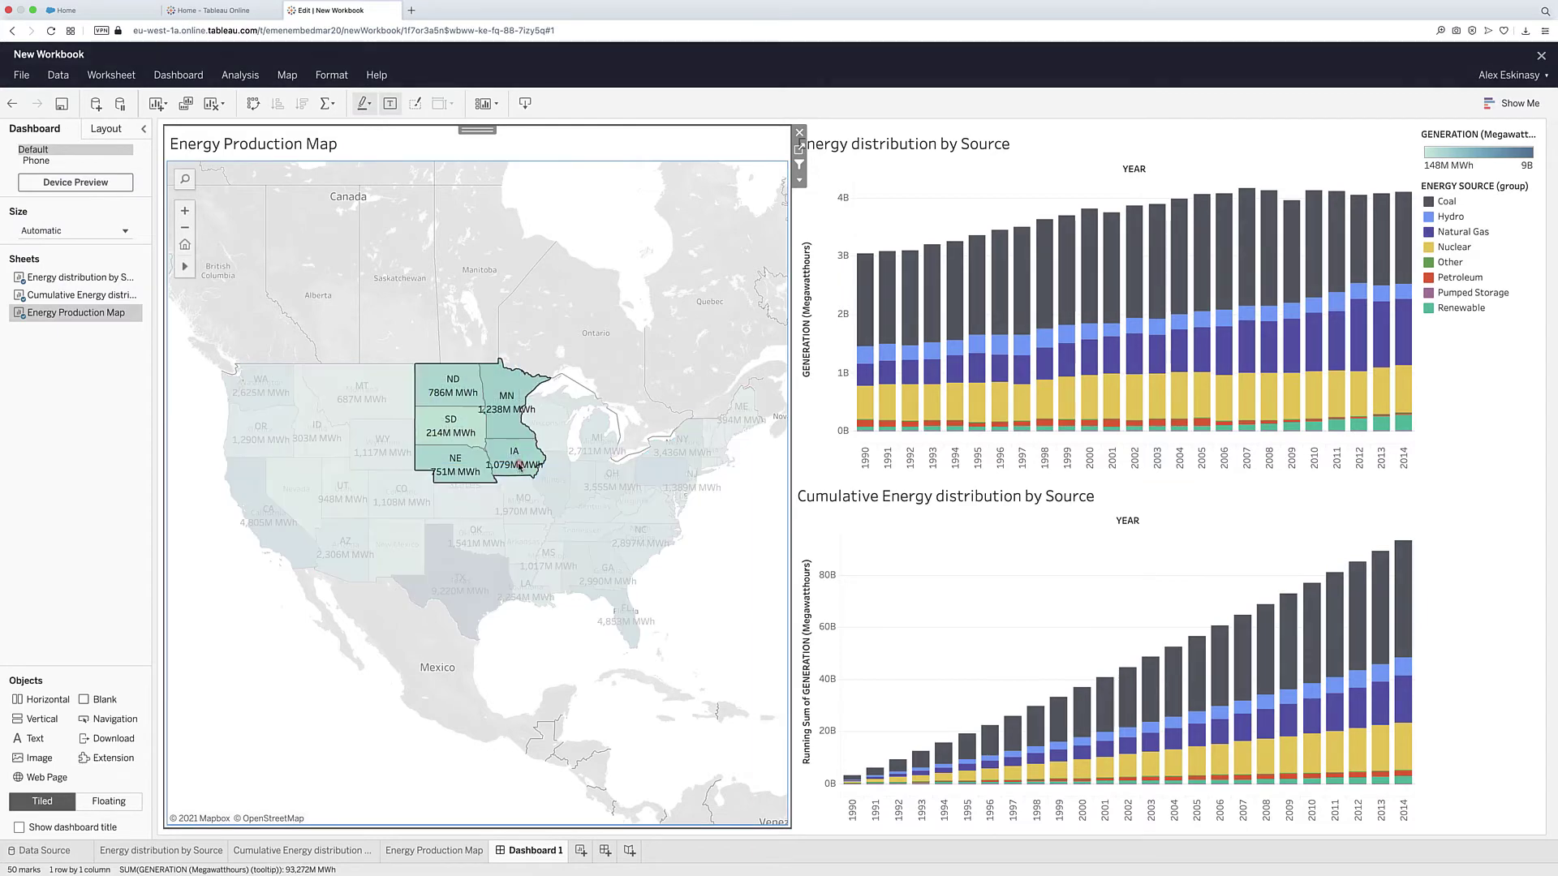
click(357, 504)
click(329, 426)
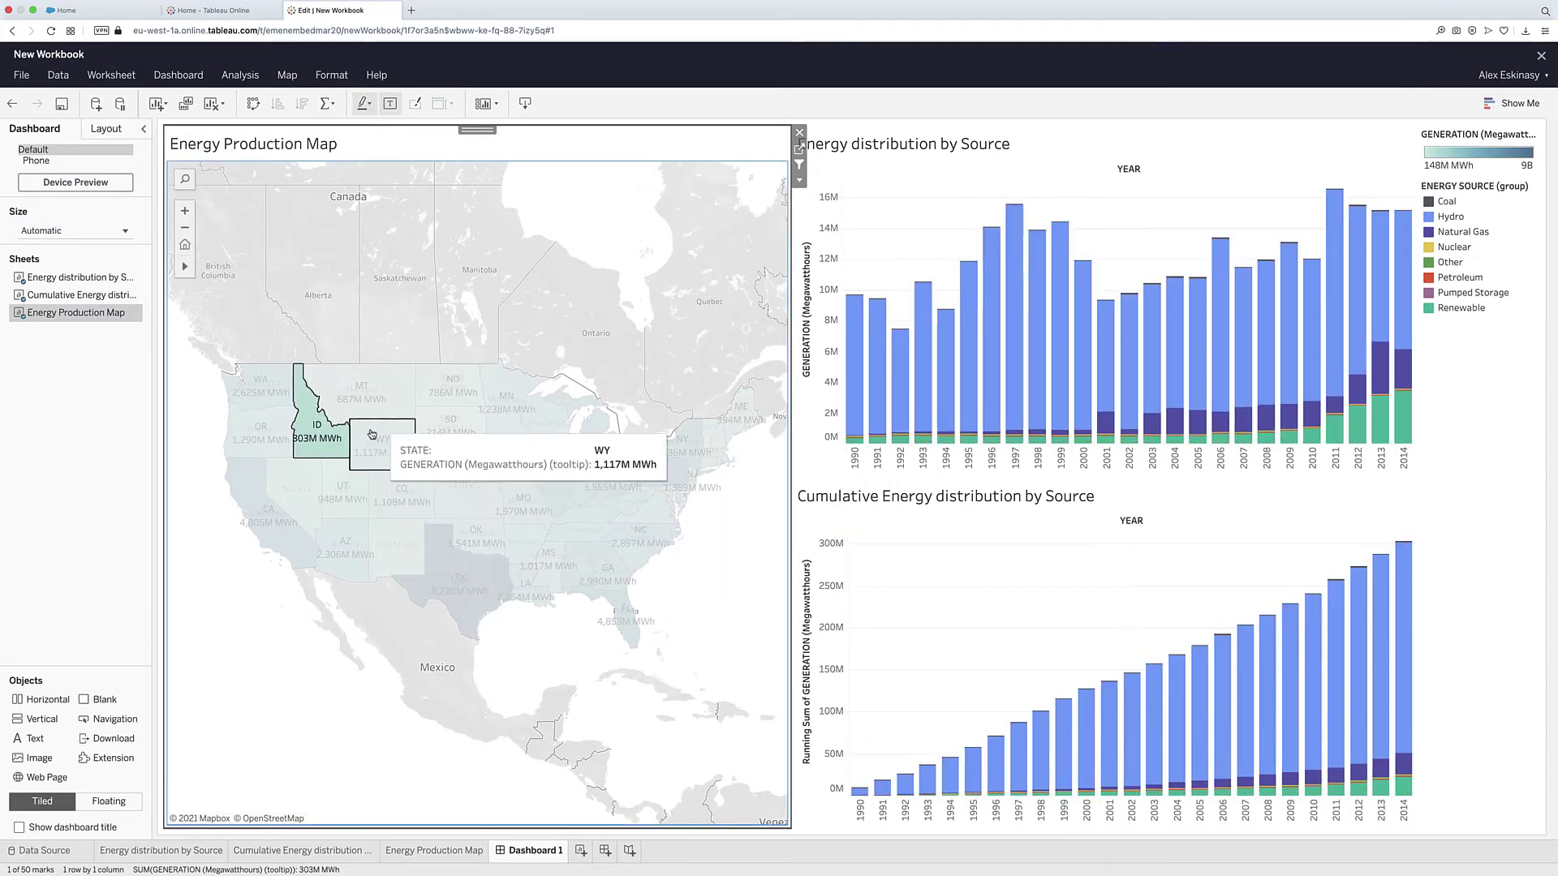
click(532, 303)
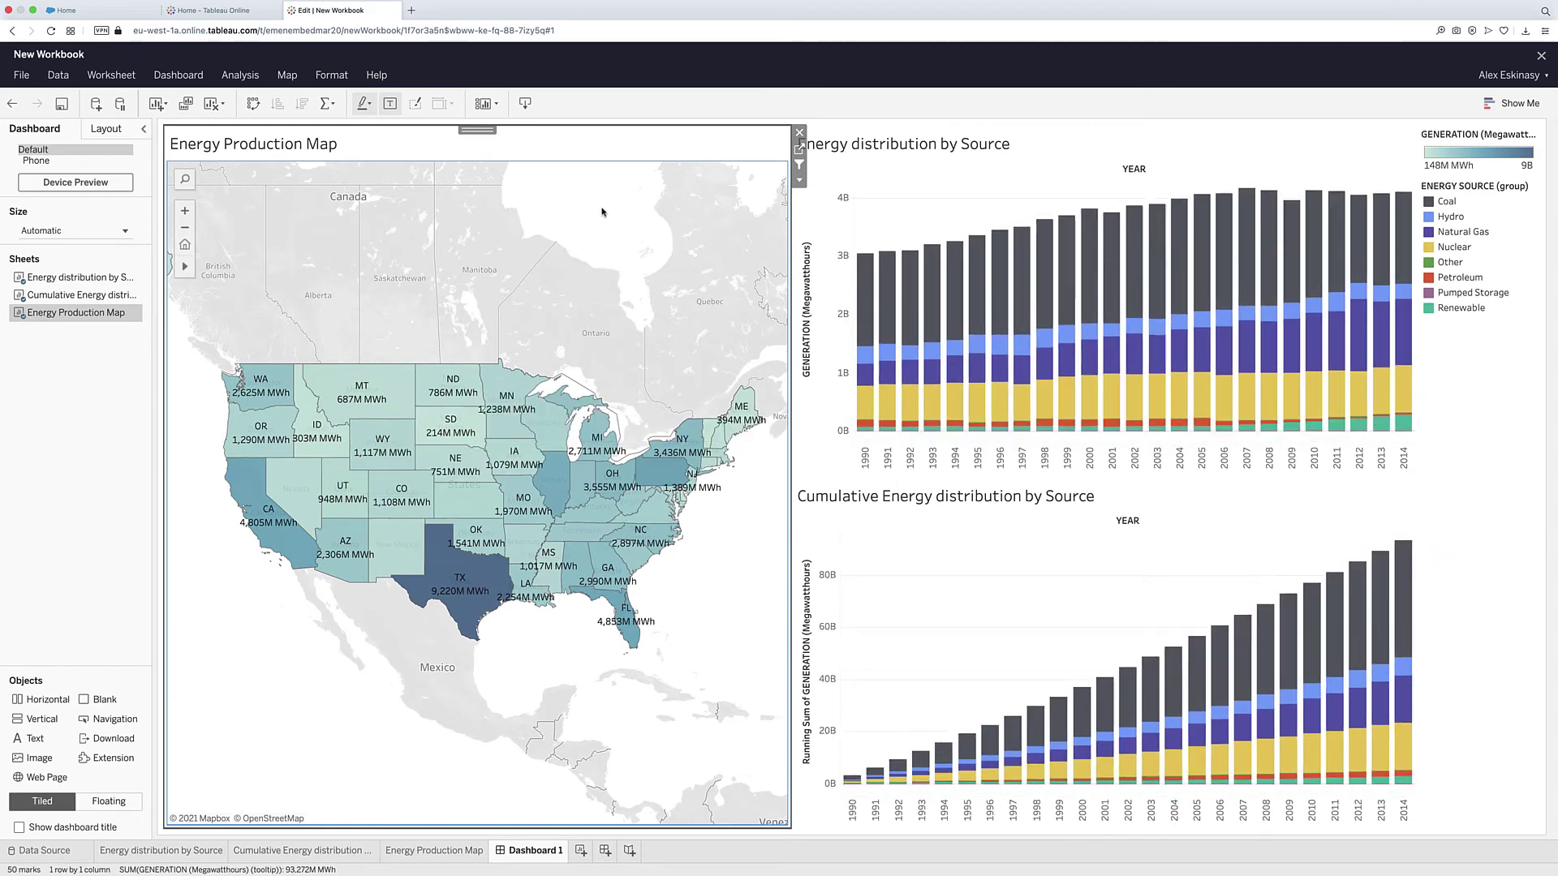
click(21, 74)
Save the workbook as embed_community in the Other Demo Content project.
click(61, 112)
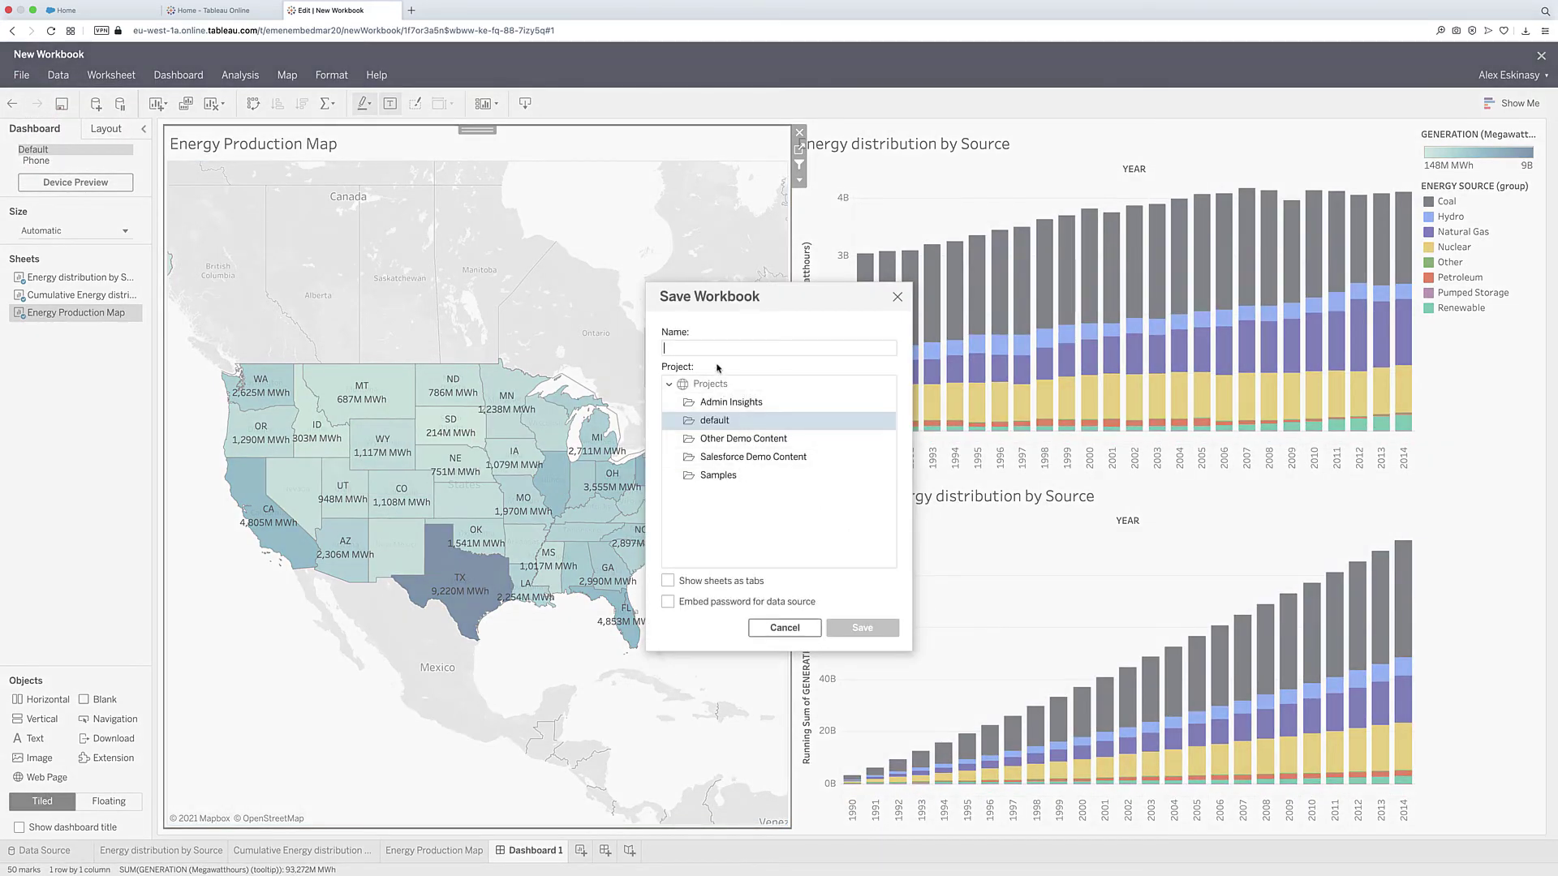
click(750, 439)
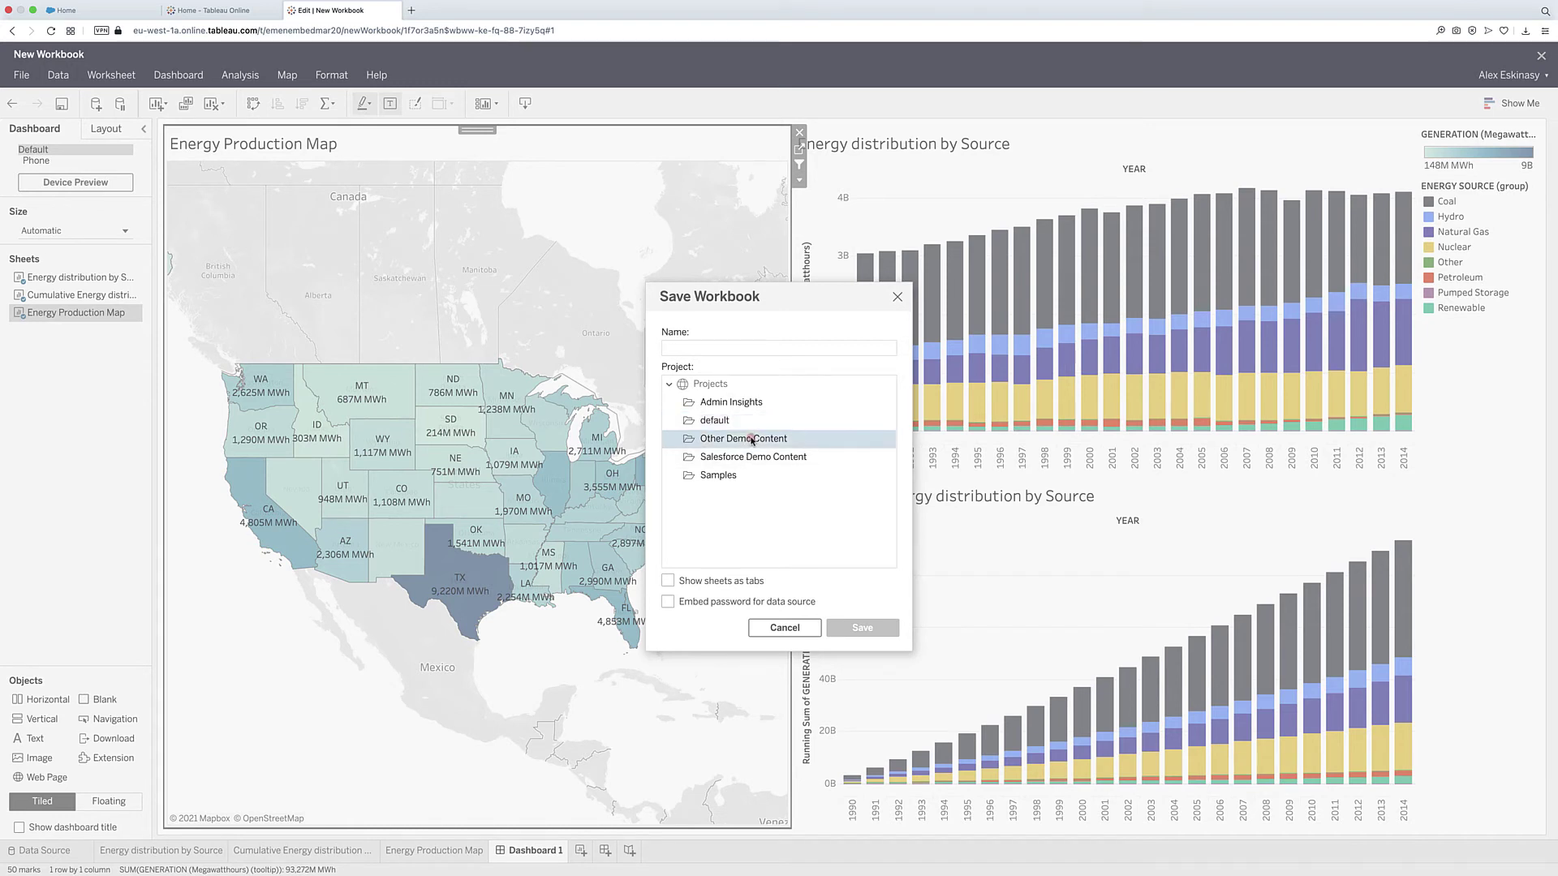
text(embed_)
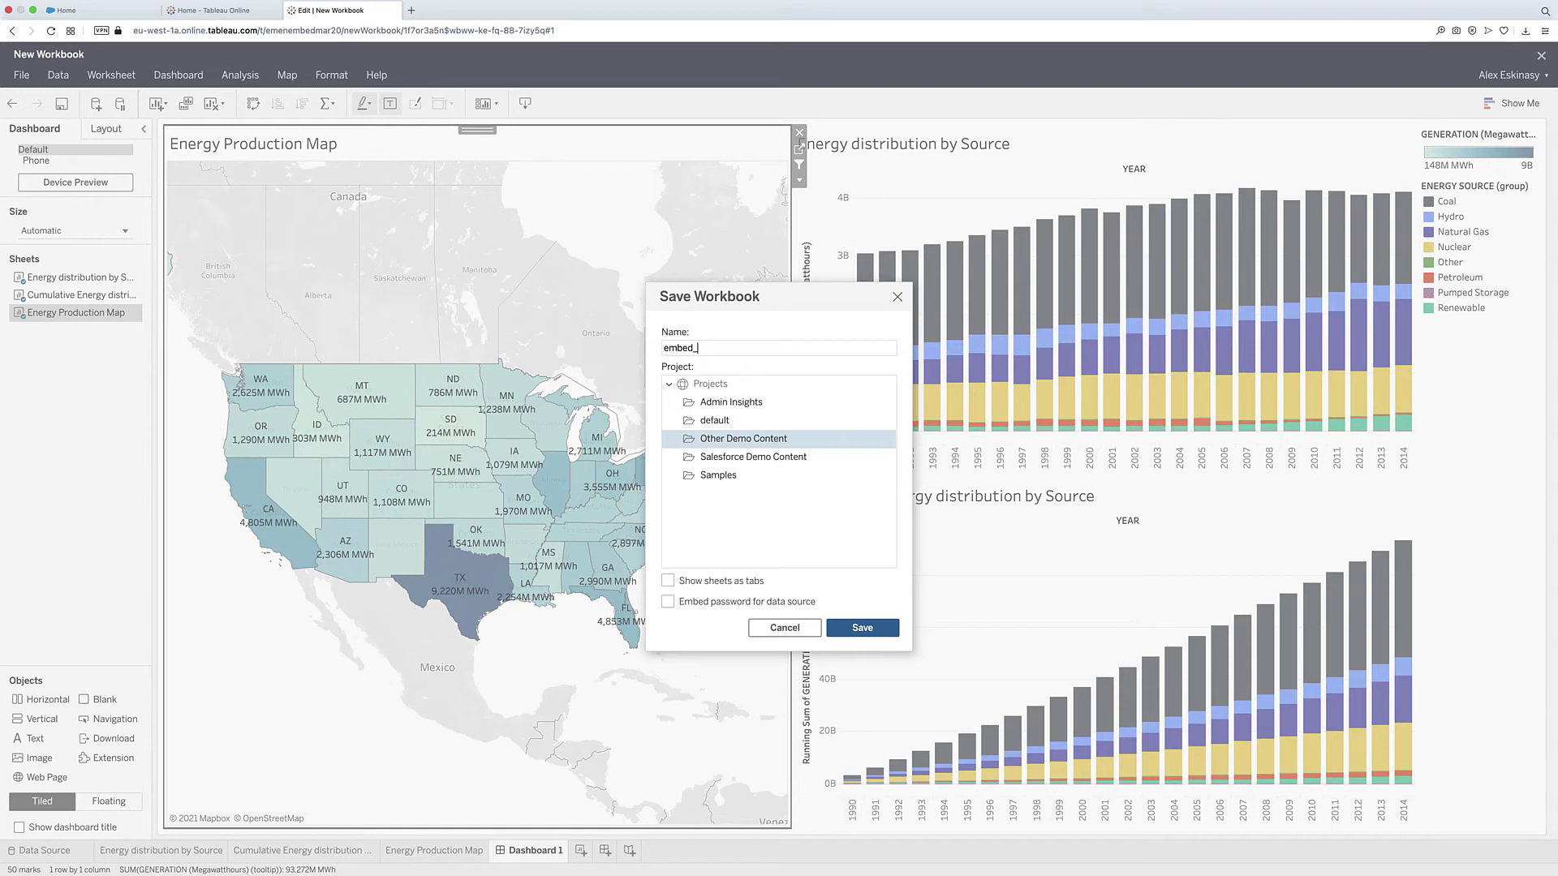
text(community)
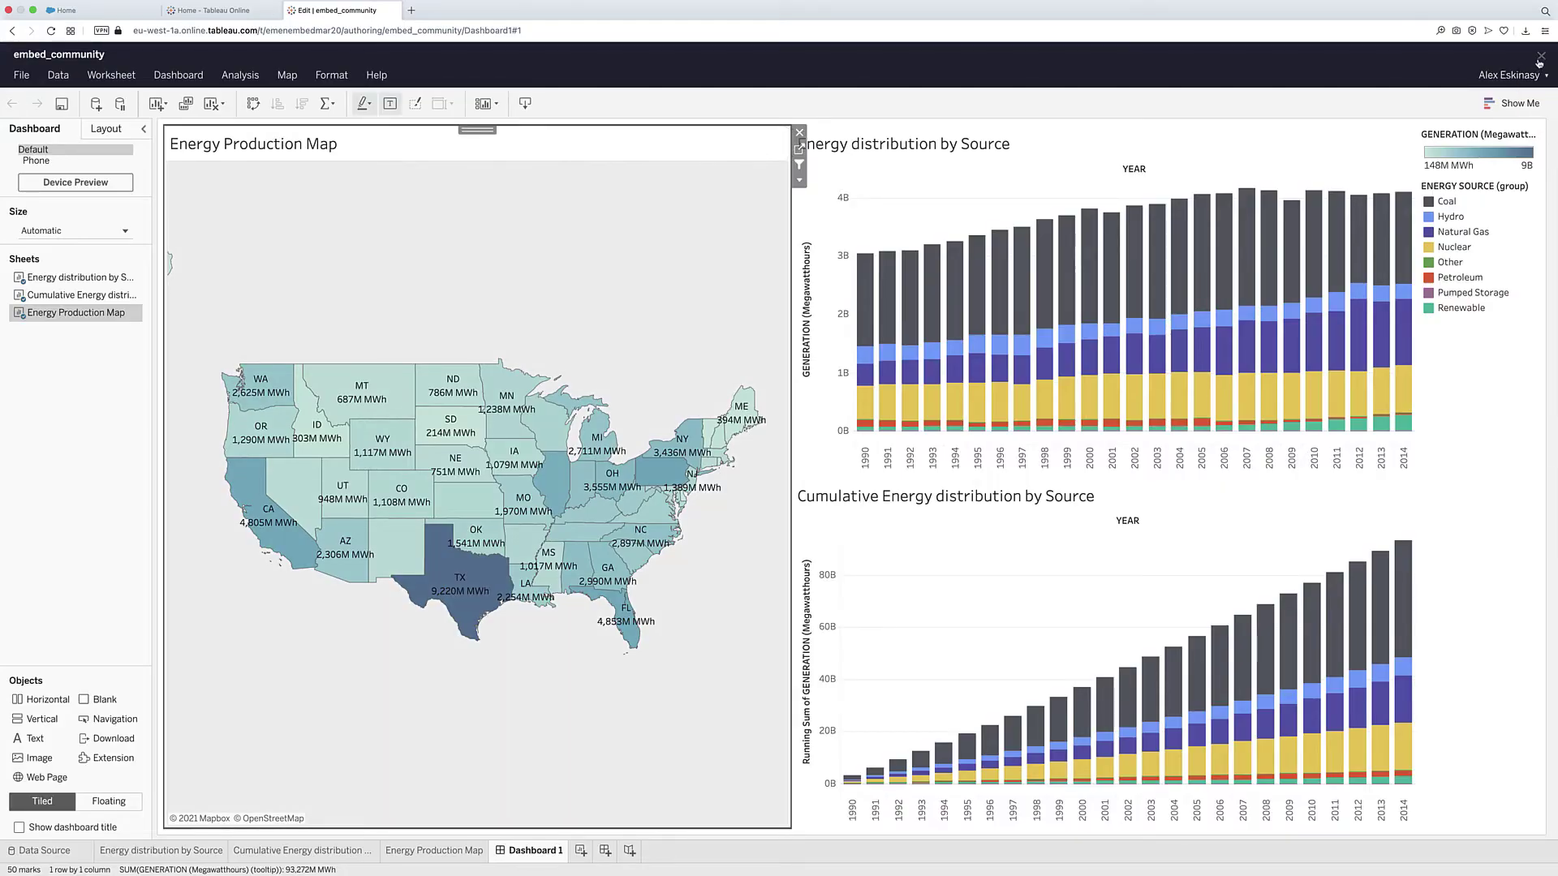
Close the editor and list all workbooks on the Explore page, sorted by most recently modified.
click(1538, 55)
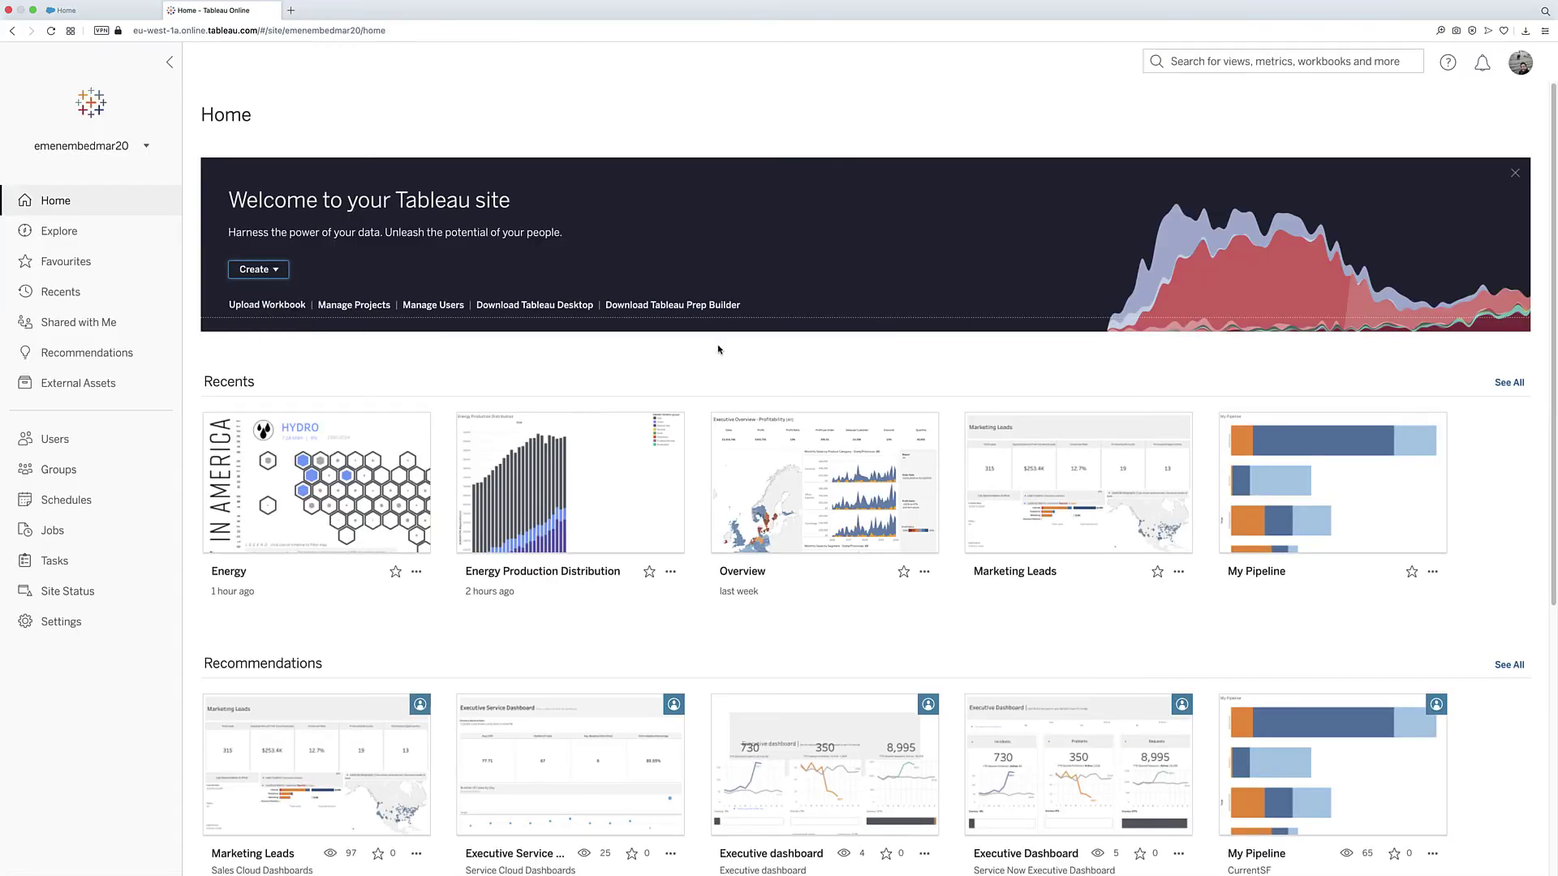
click(66, 230)
click(333, 115)
click(387, 184)
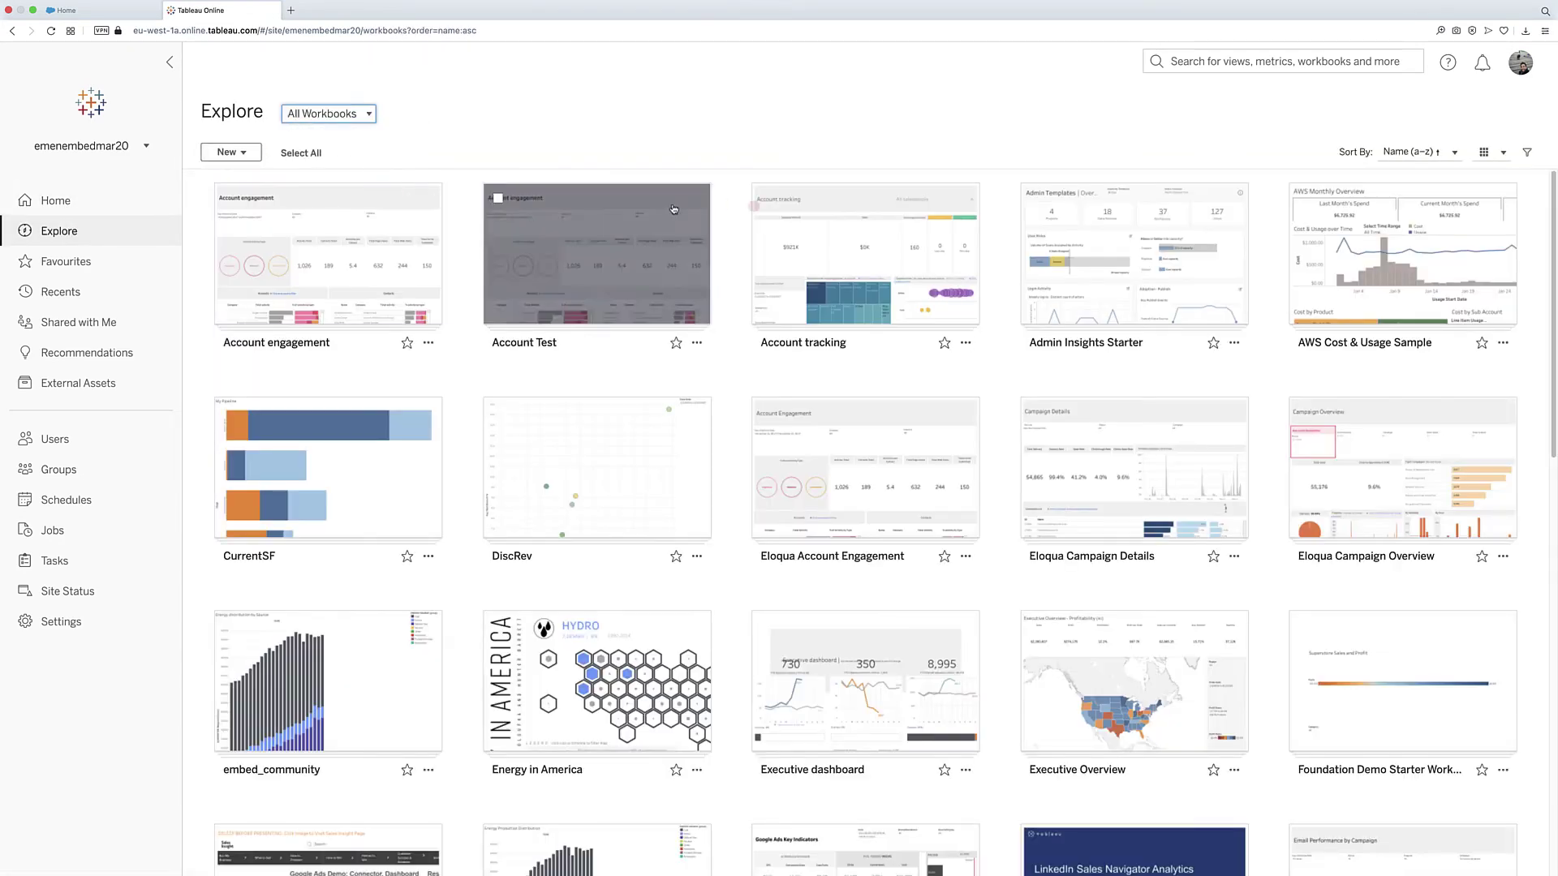
click(1418, 151)
click(1430, 347)
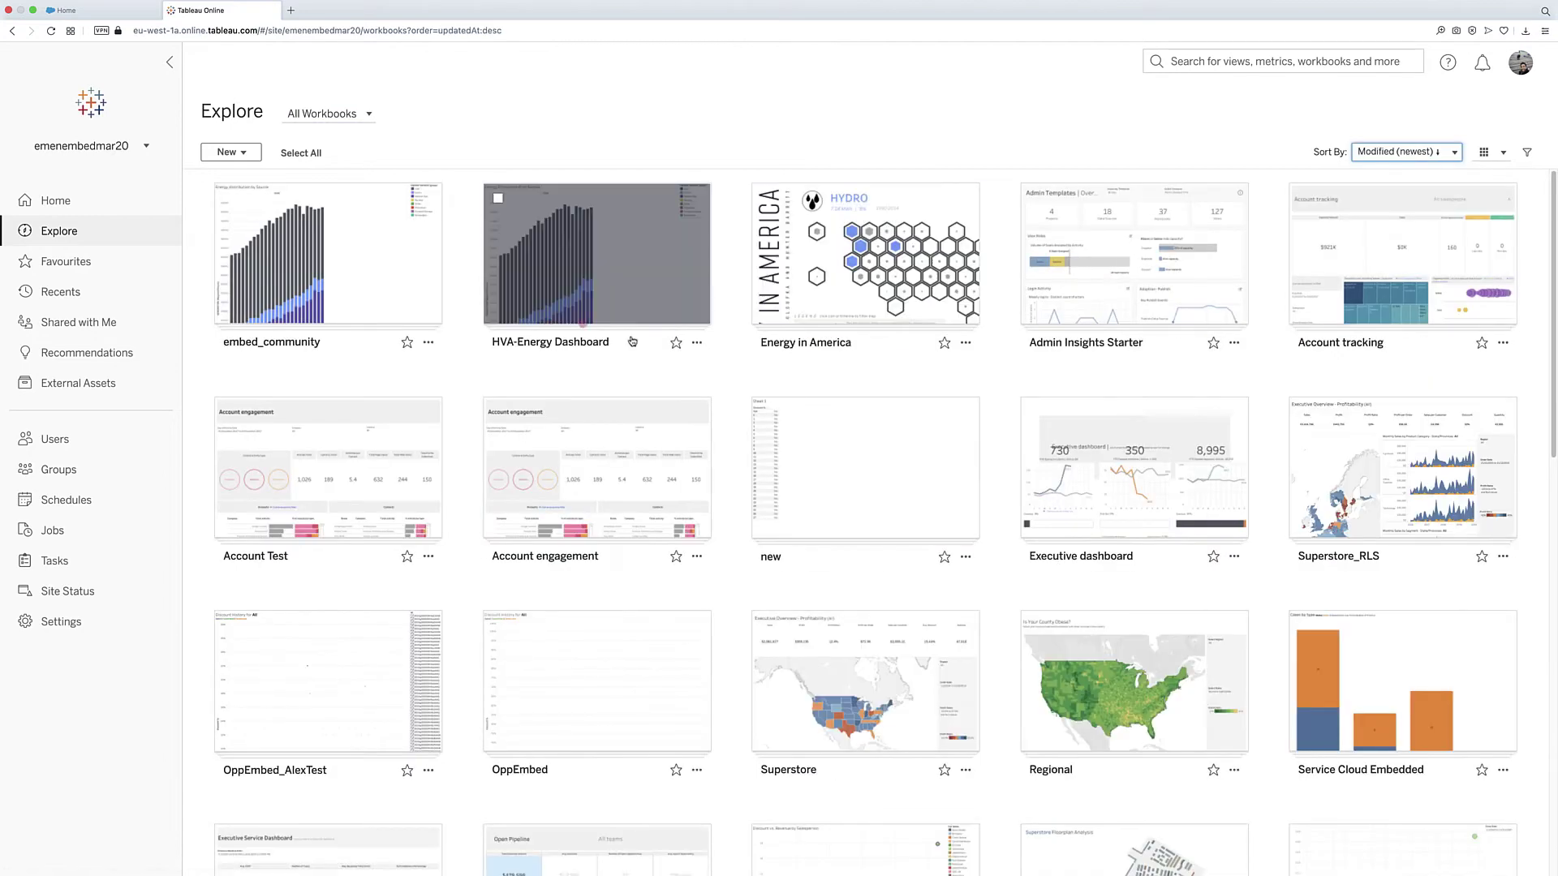
Open embed_community's Dashboard 1 and copy its share link.
click(312, 268)
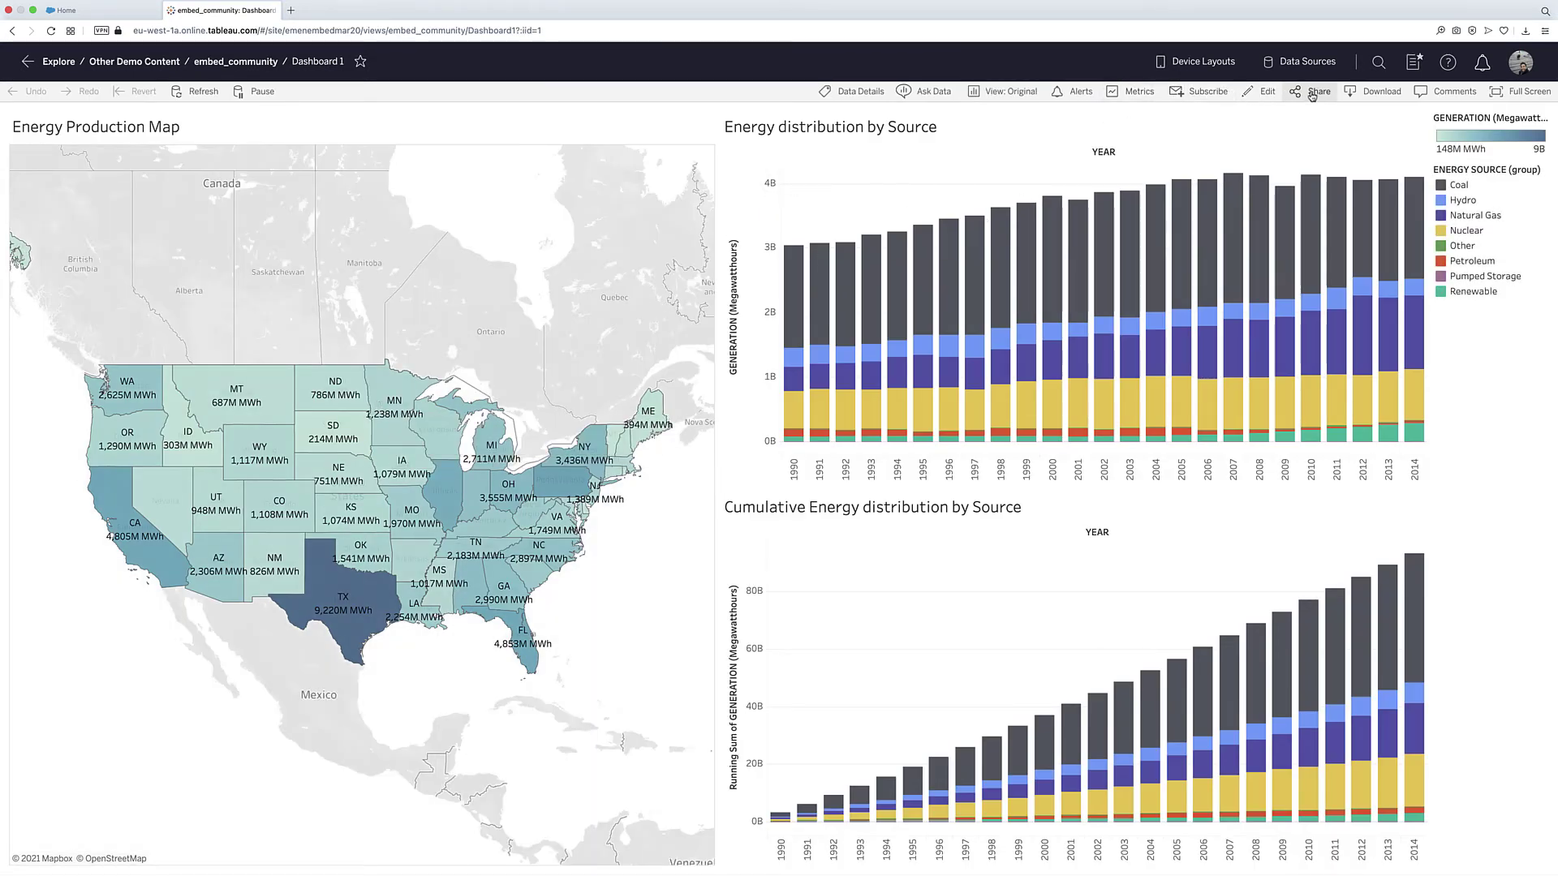
click(1312, 93)
click(921, 553)
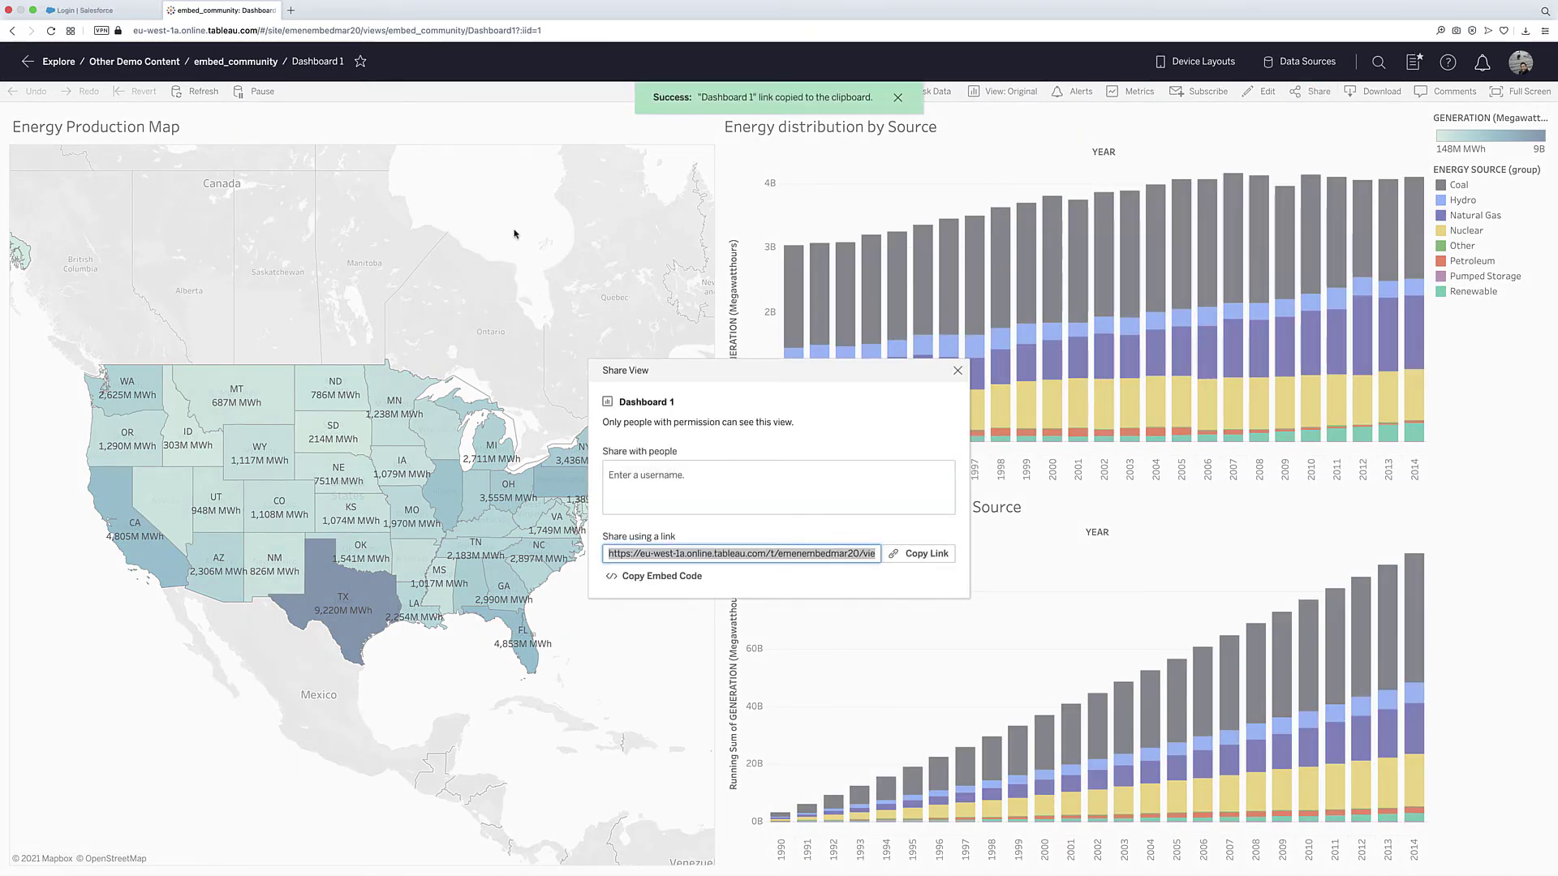
Go back to the Cirrus home page, log in, and open Community Builder from the profile menu.
click(108, 11)
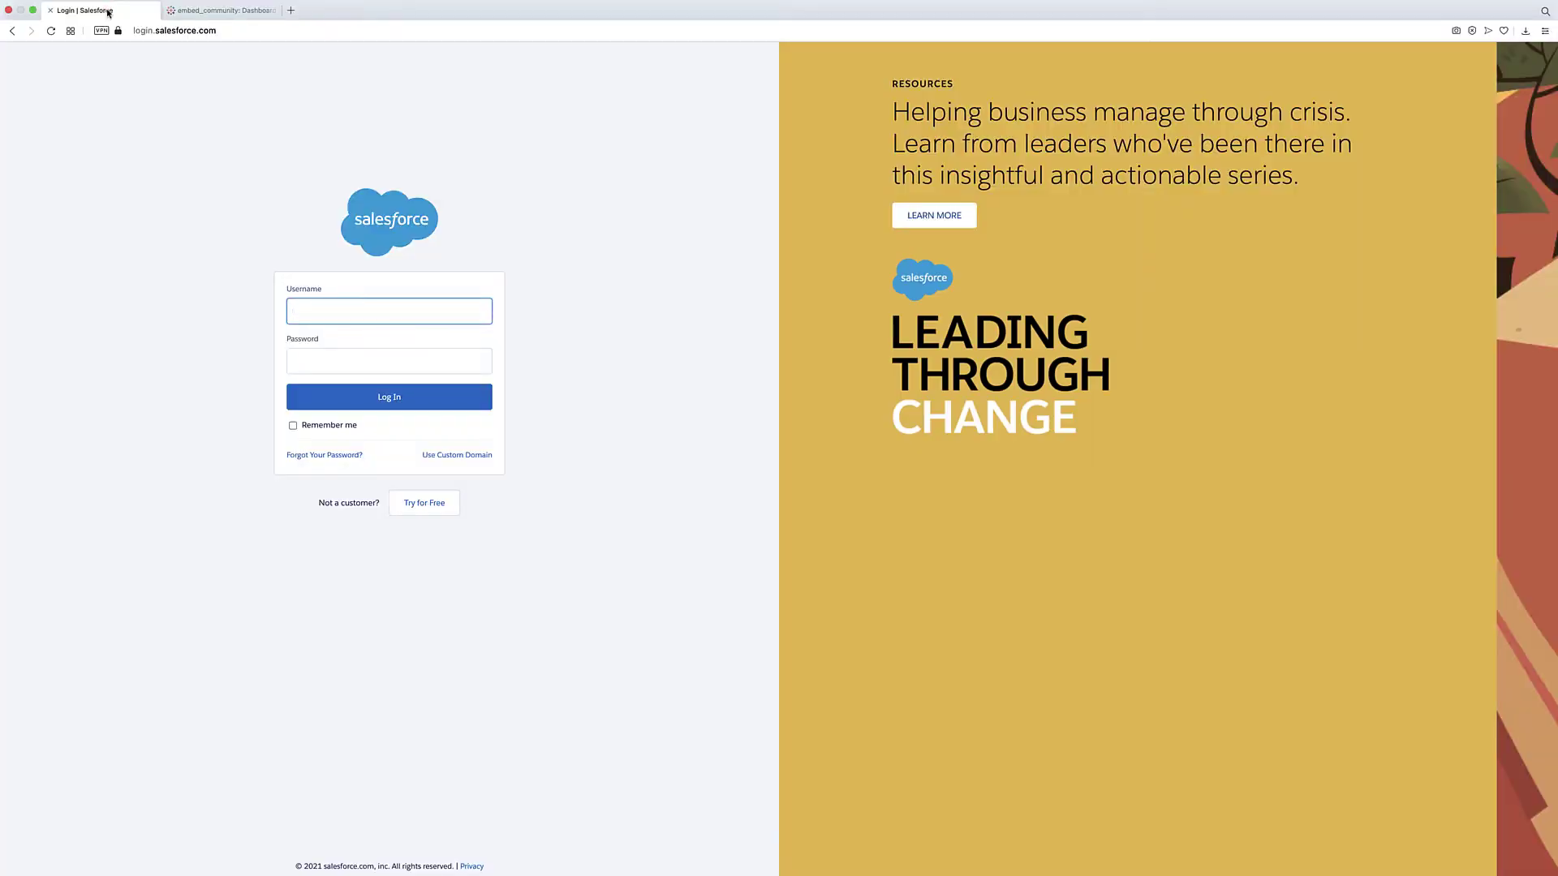
right_click(12, 35)
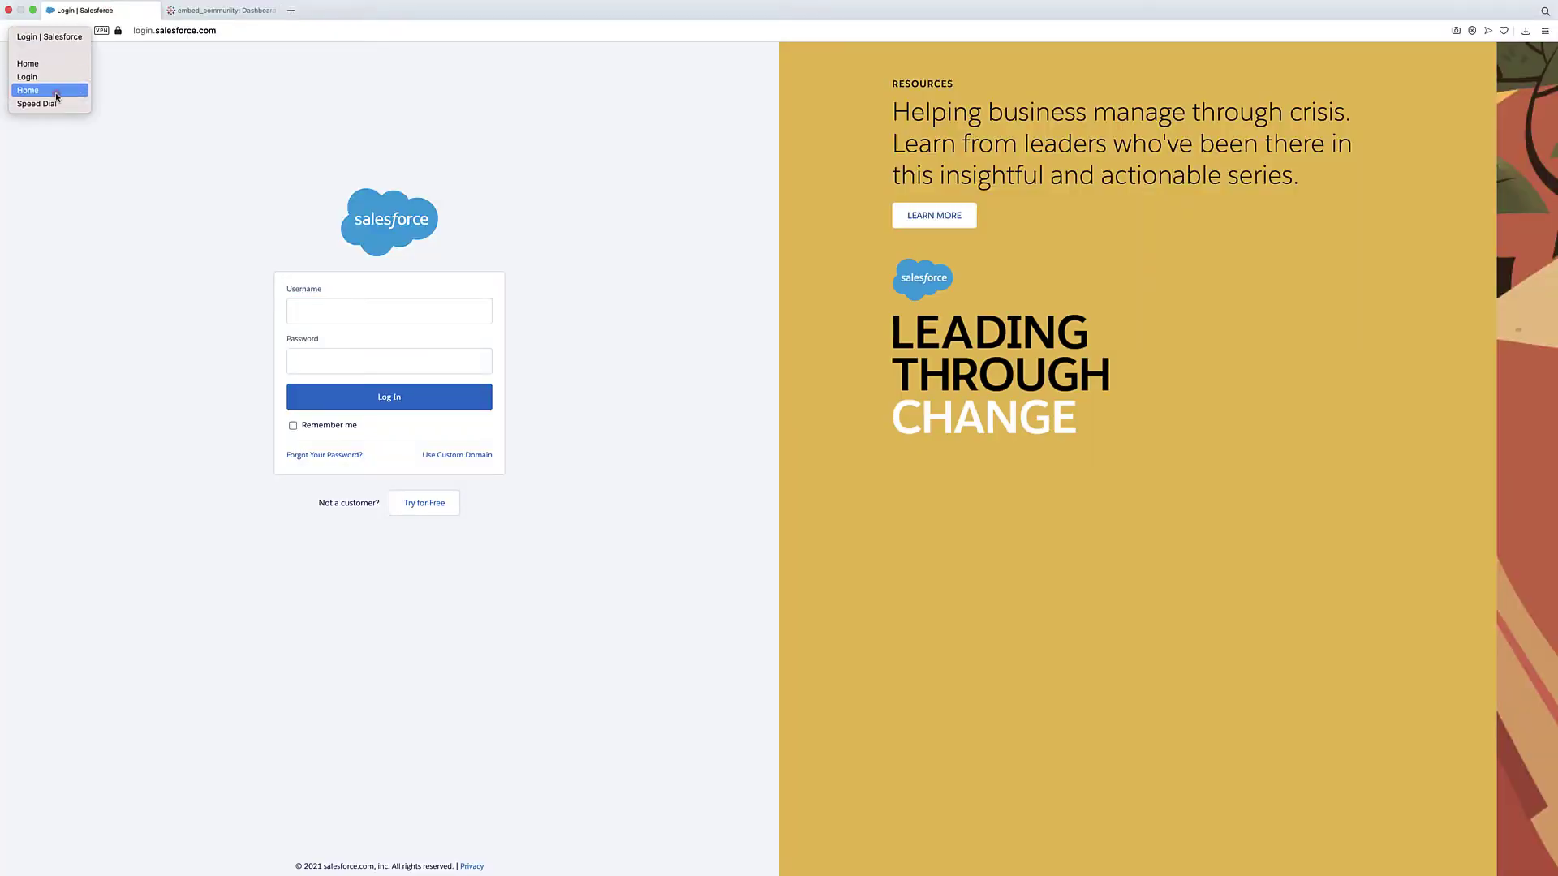
click(48, 103)
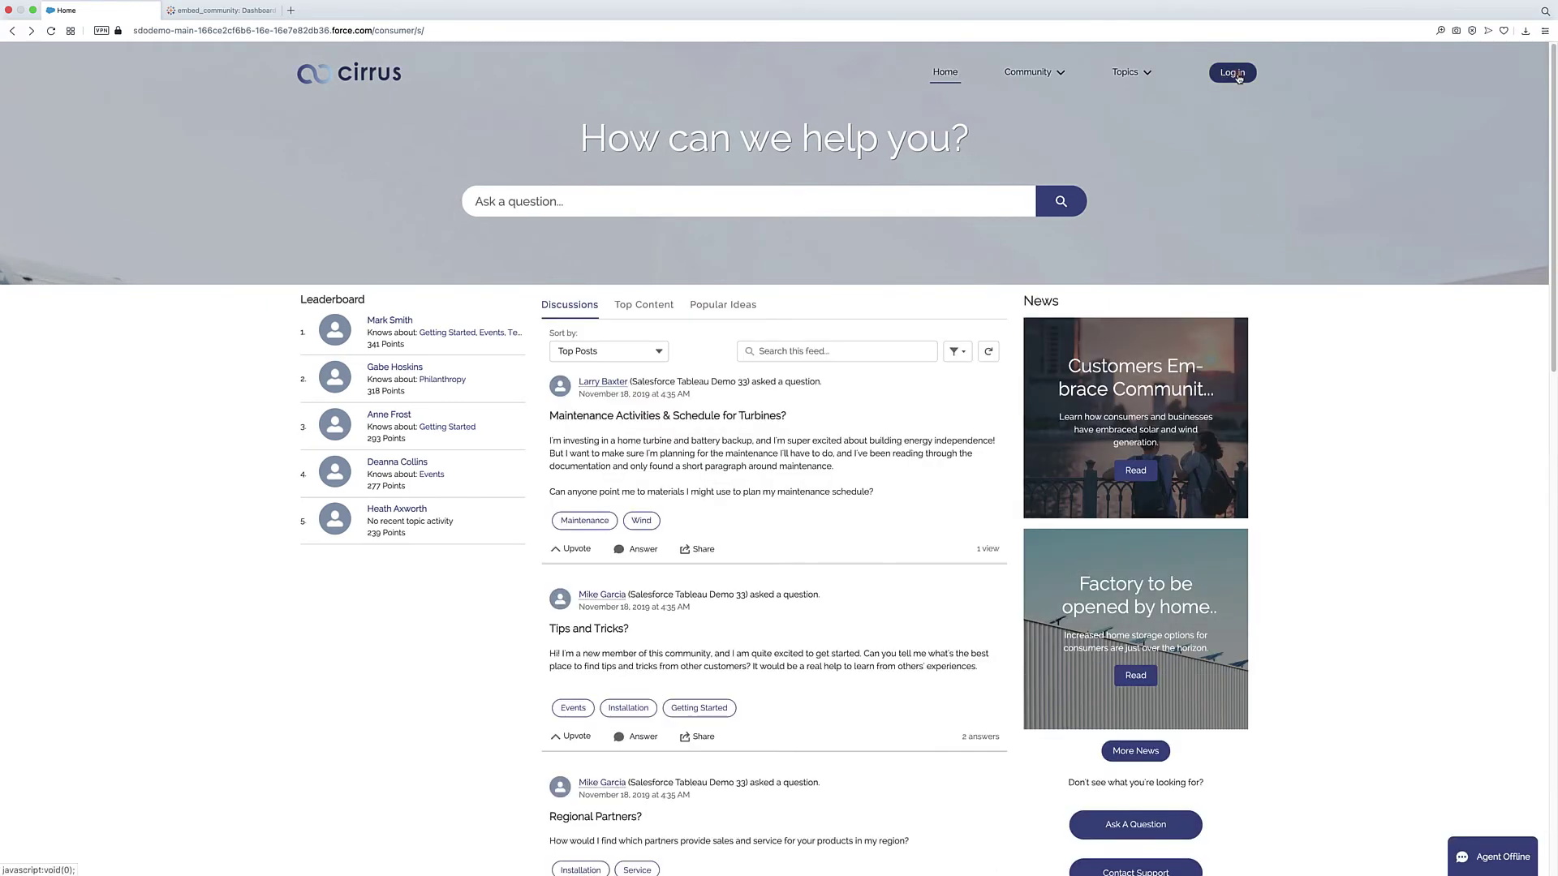
click(1227, 76)
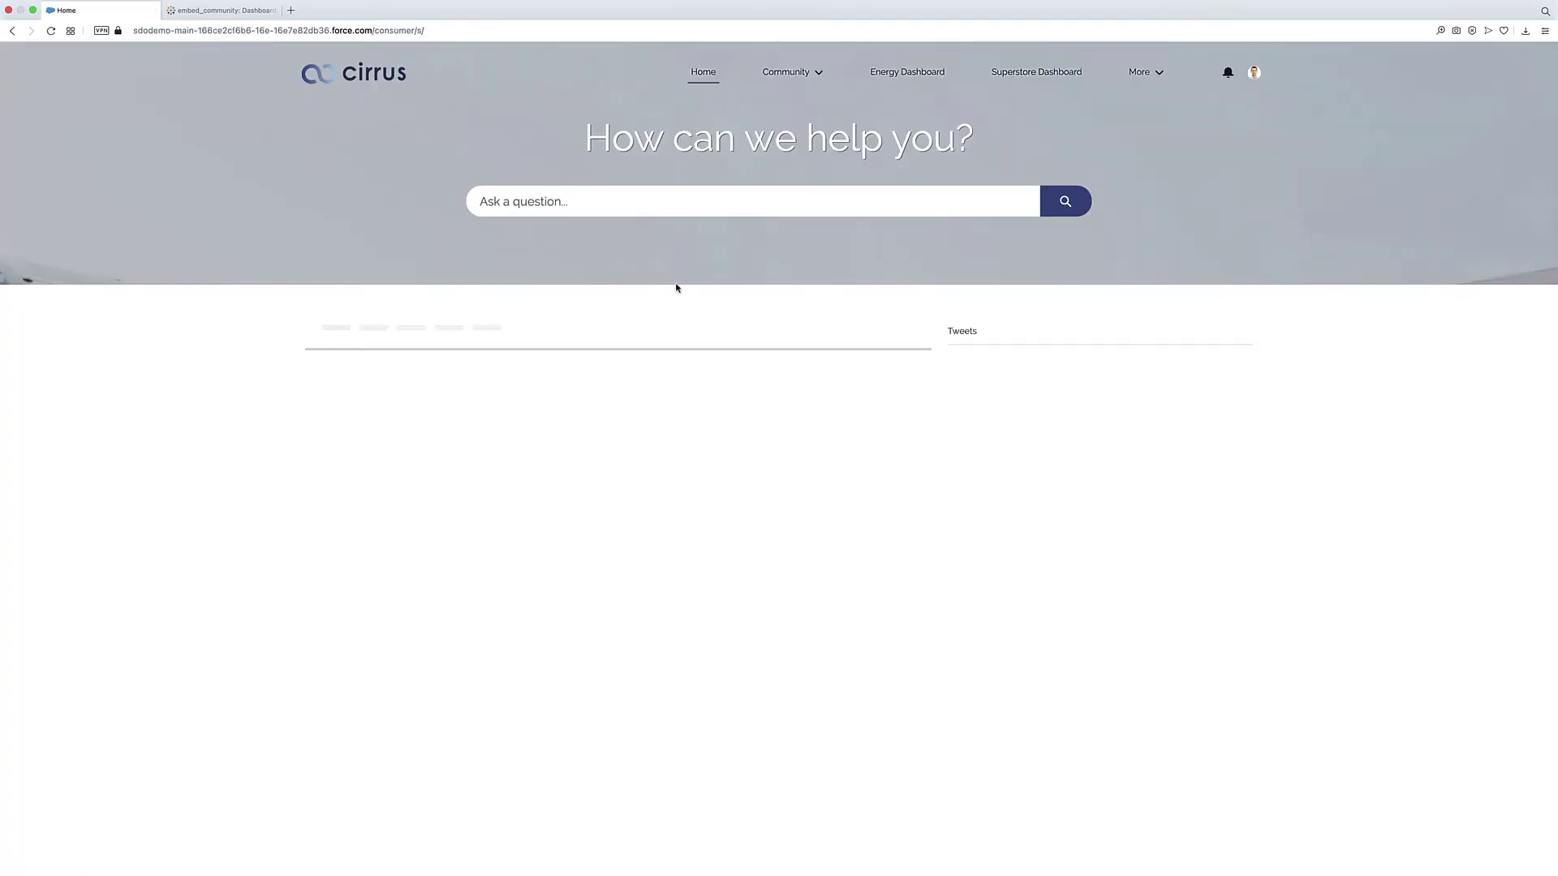
click(1249, 77)
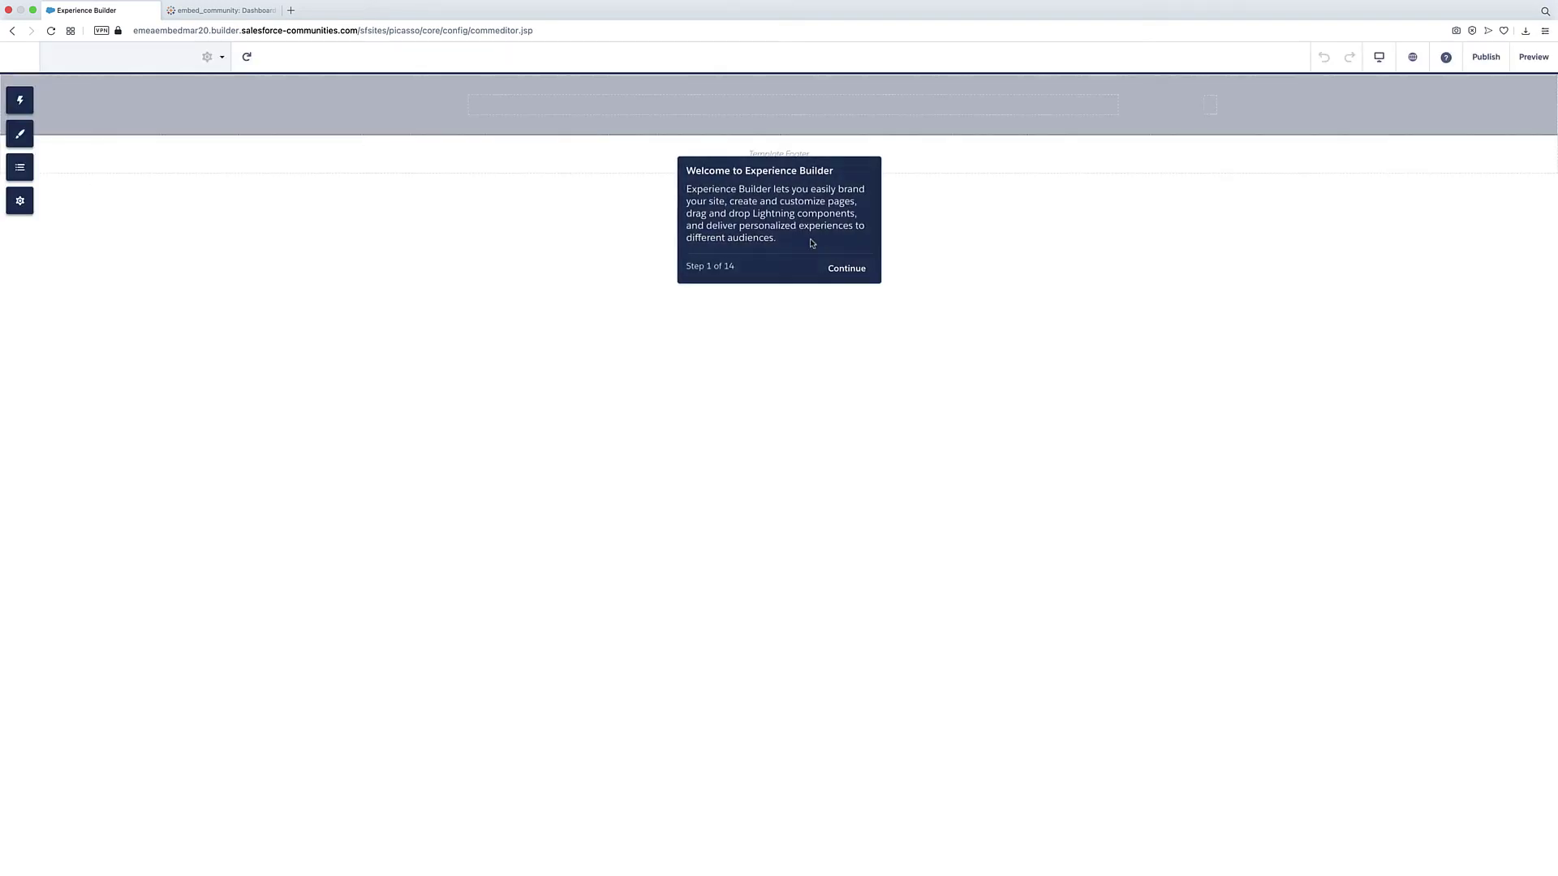
Step through and dismiss the builder walkthrough tips, then close the Theme panel.
click(847, 268)
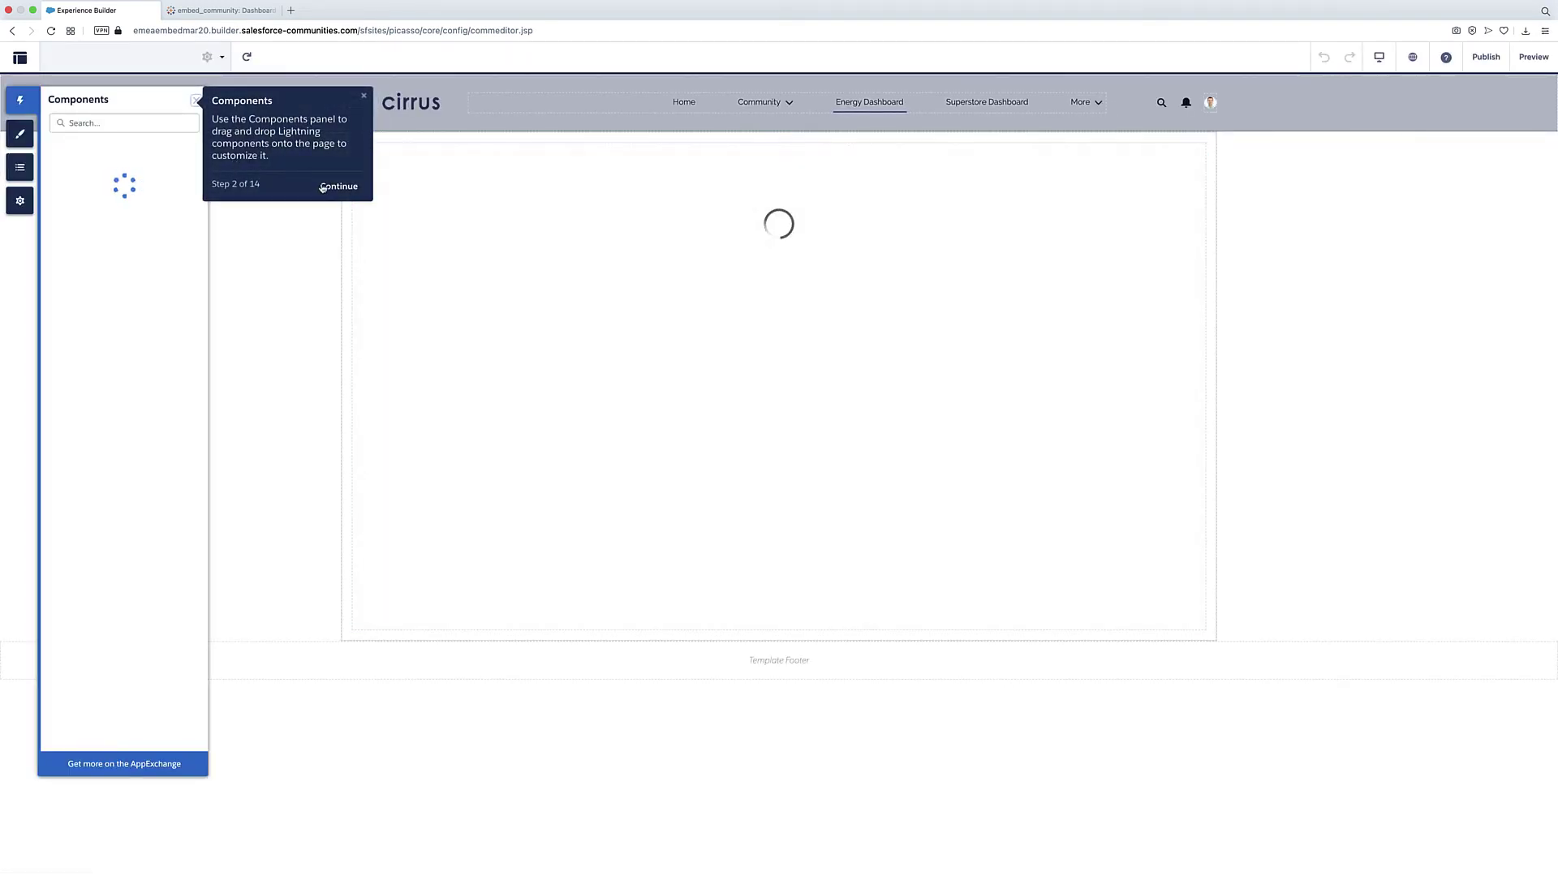
click(323, 185)
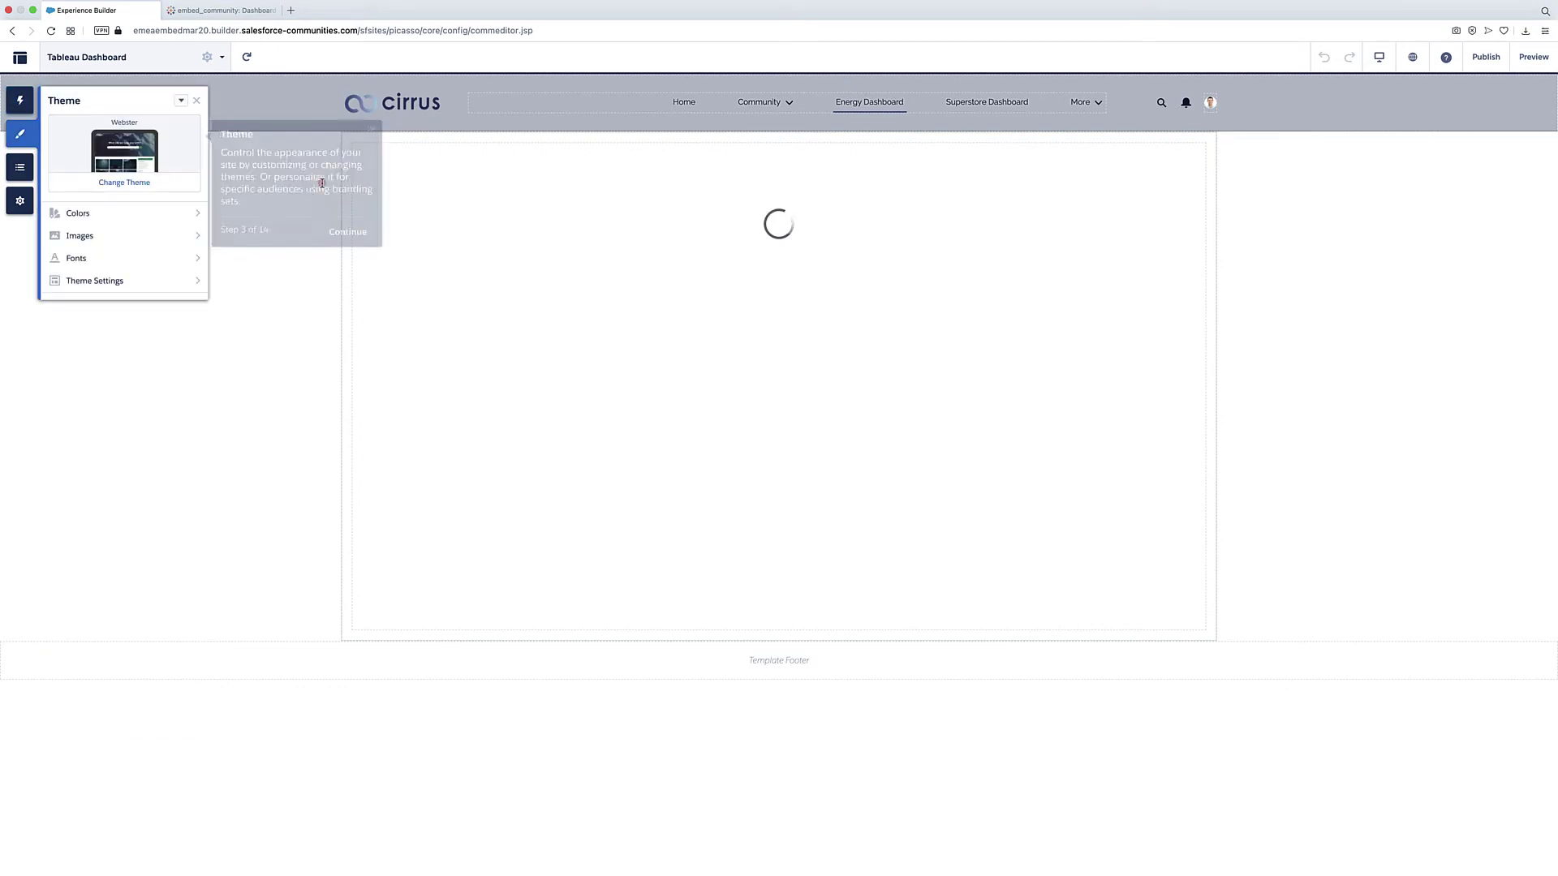
click(370, 128)
click(197, 101)
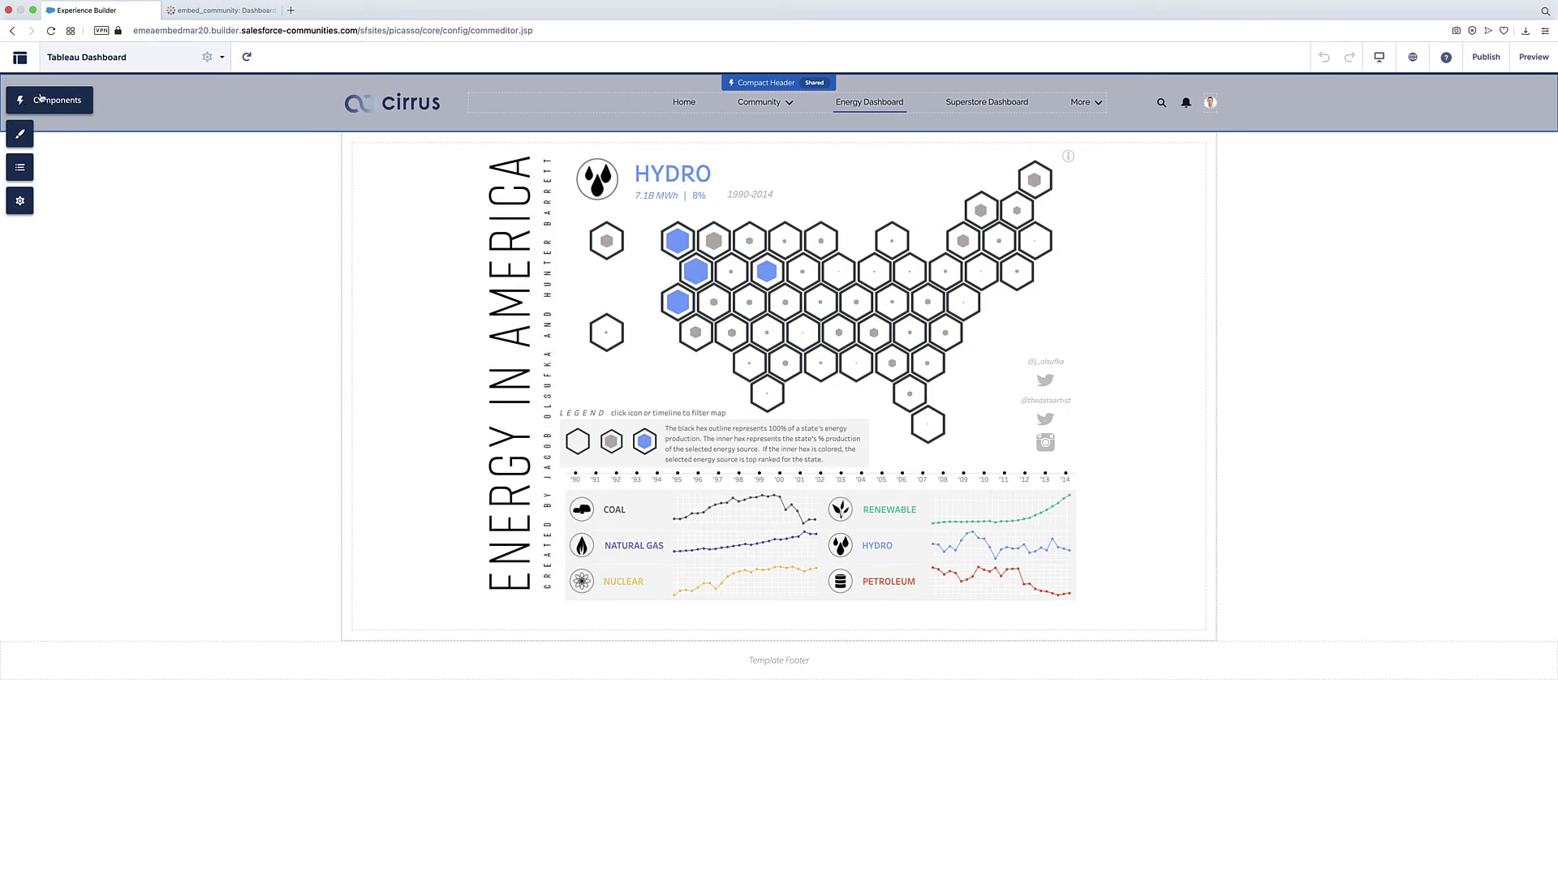
Find the Tableau Visualization component in the Components list, briefly searching 'tablea'.
click(22, 98)
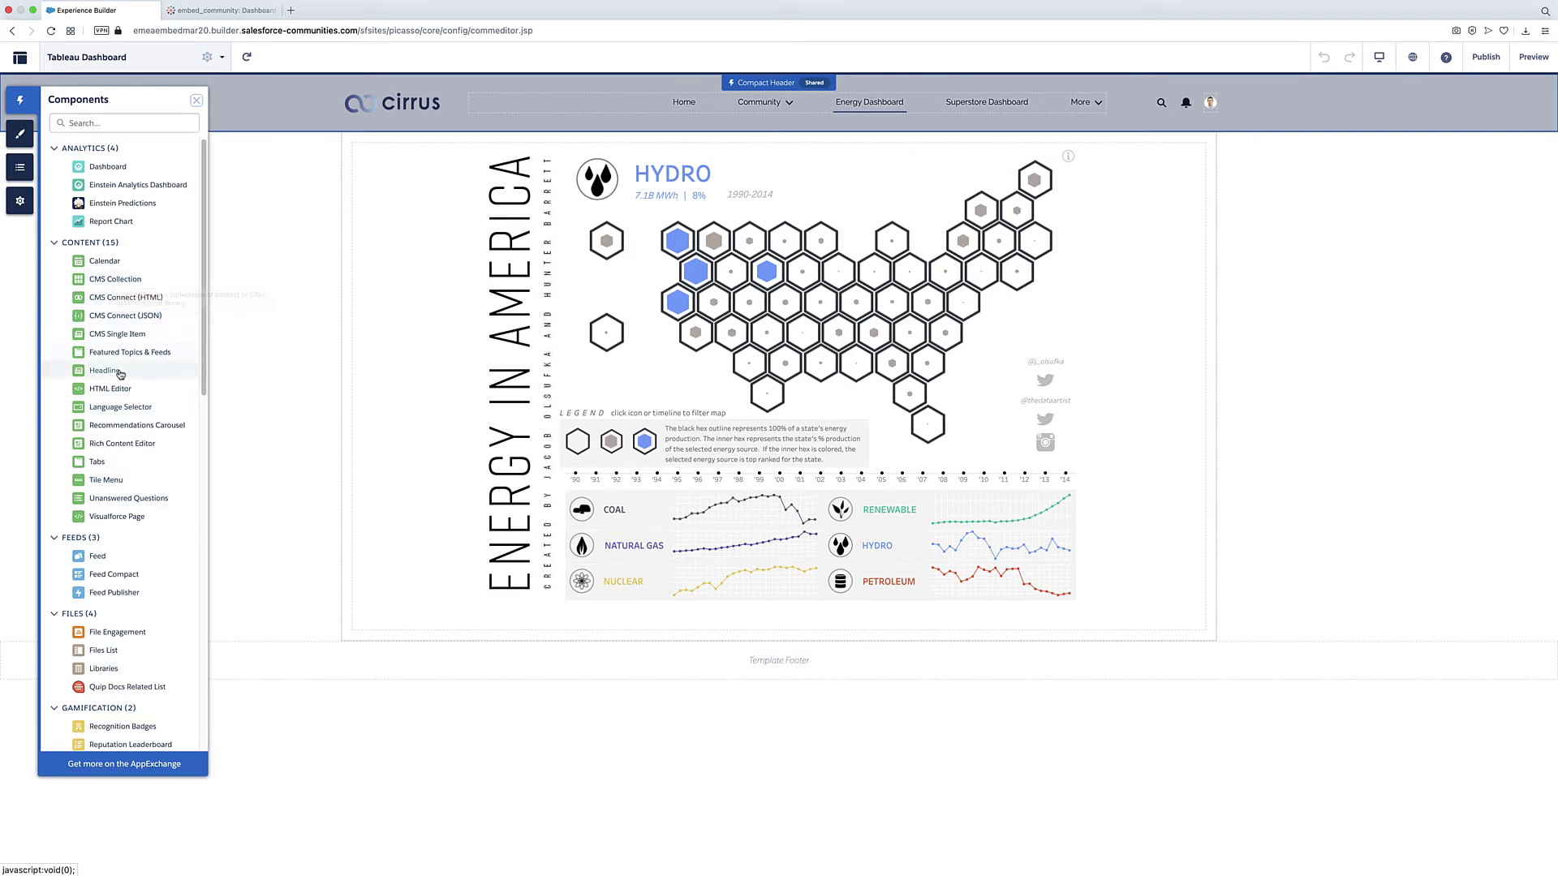
scroll(123, 369, down, 15)
scroll(126, 370, down, 4)
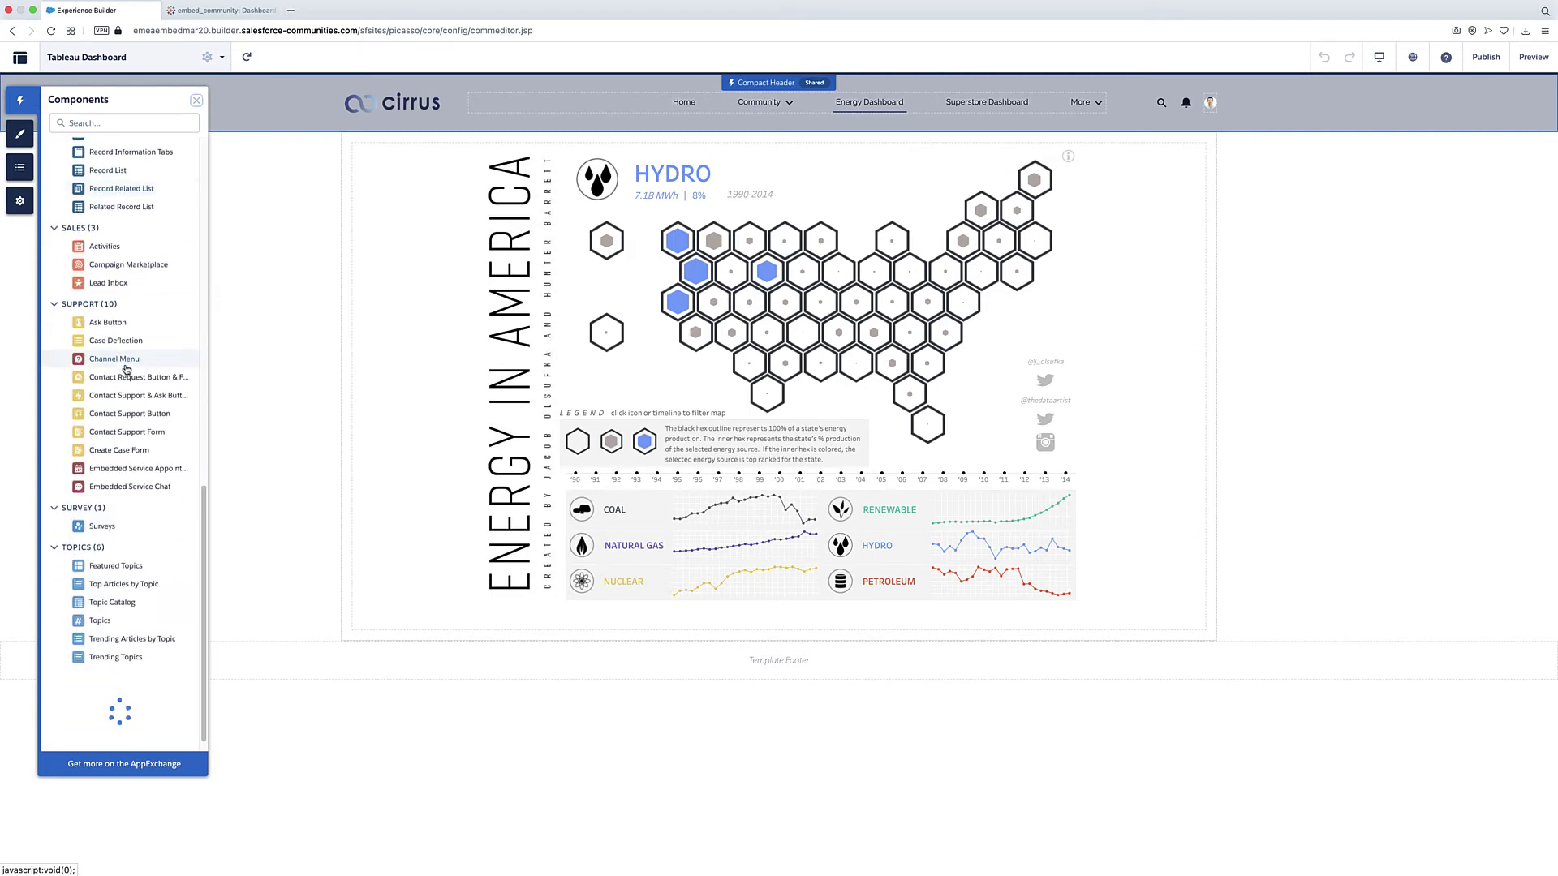
click(111, 123)
text(tableau)
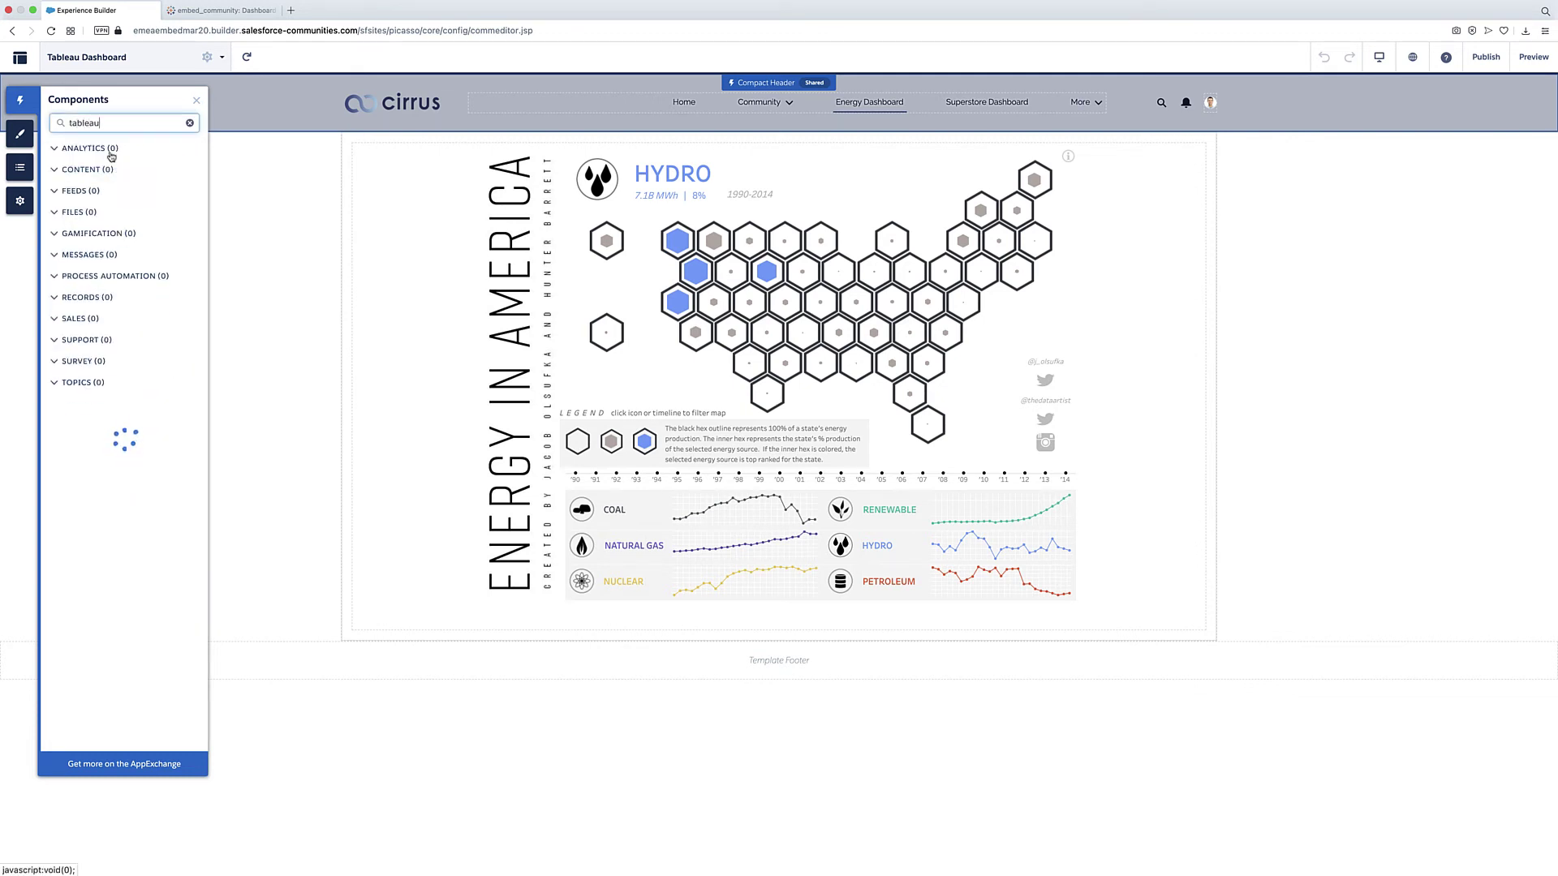
click(187, 123)
scroll(155, 383, down, 15)
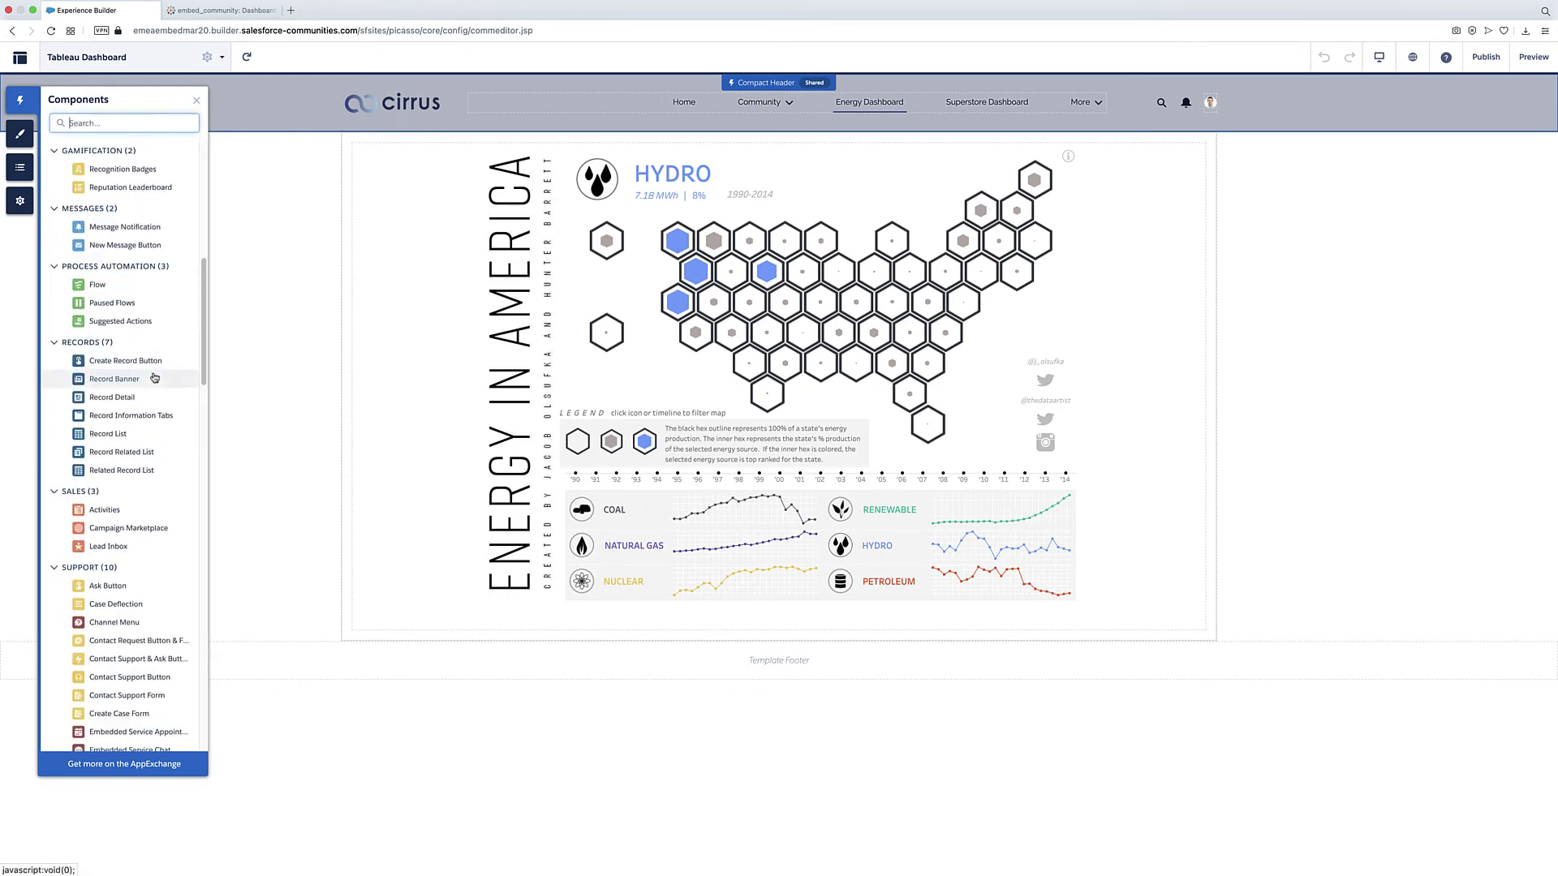
scroll(155, 383, down, 10)
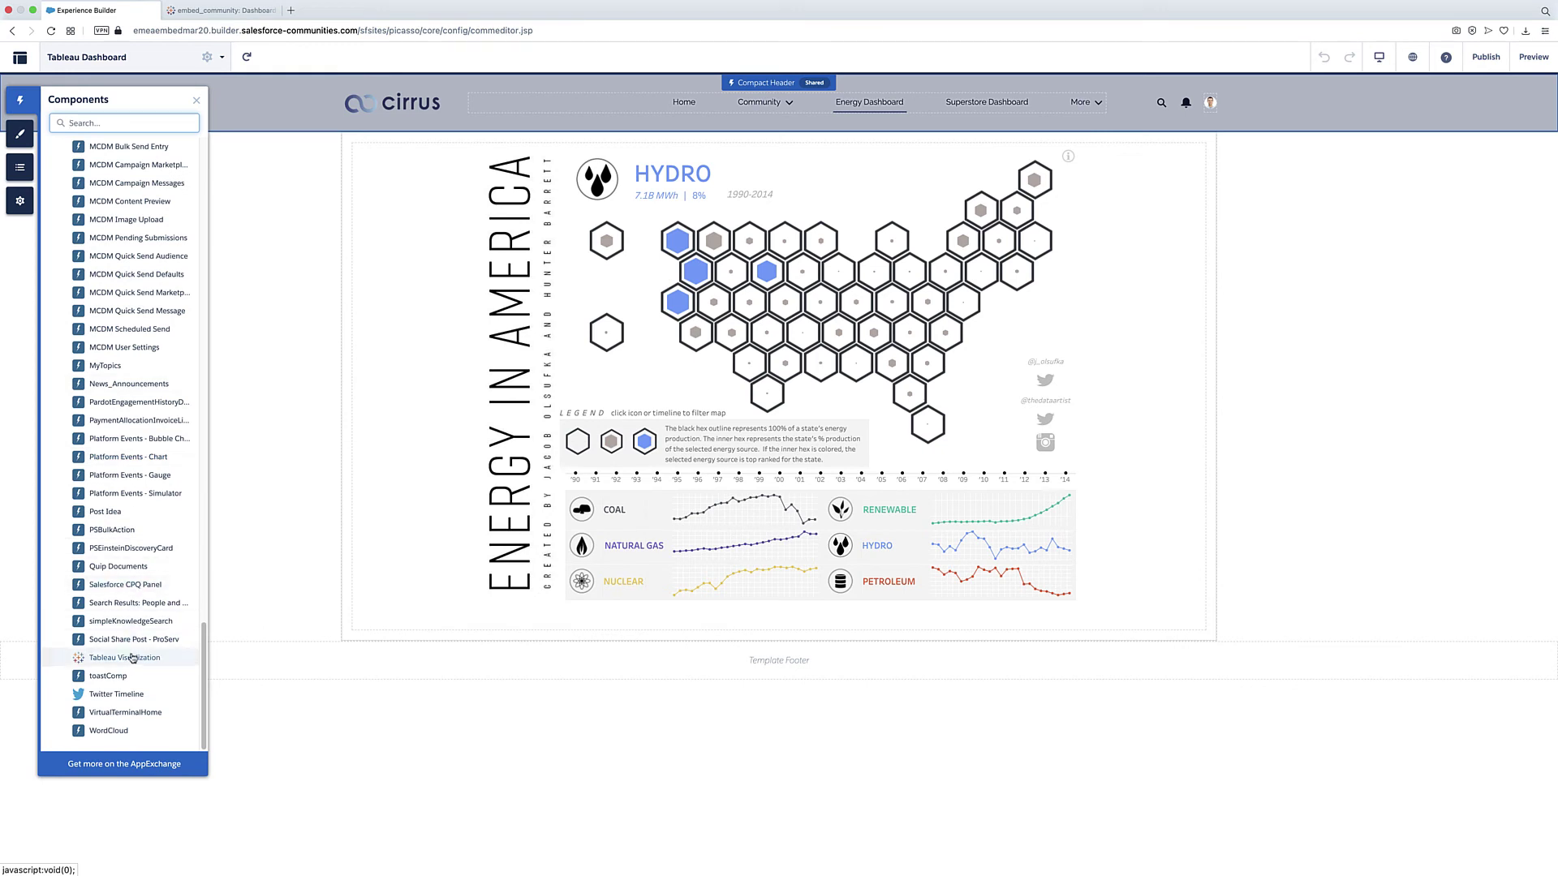
Place a Tableau Visualization below the Energy in America viz and paste the dashboard's share link as its URL.
drag(121, 658, 763, 625)
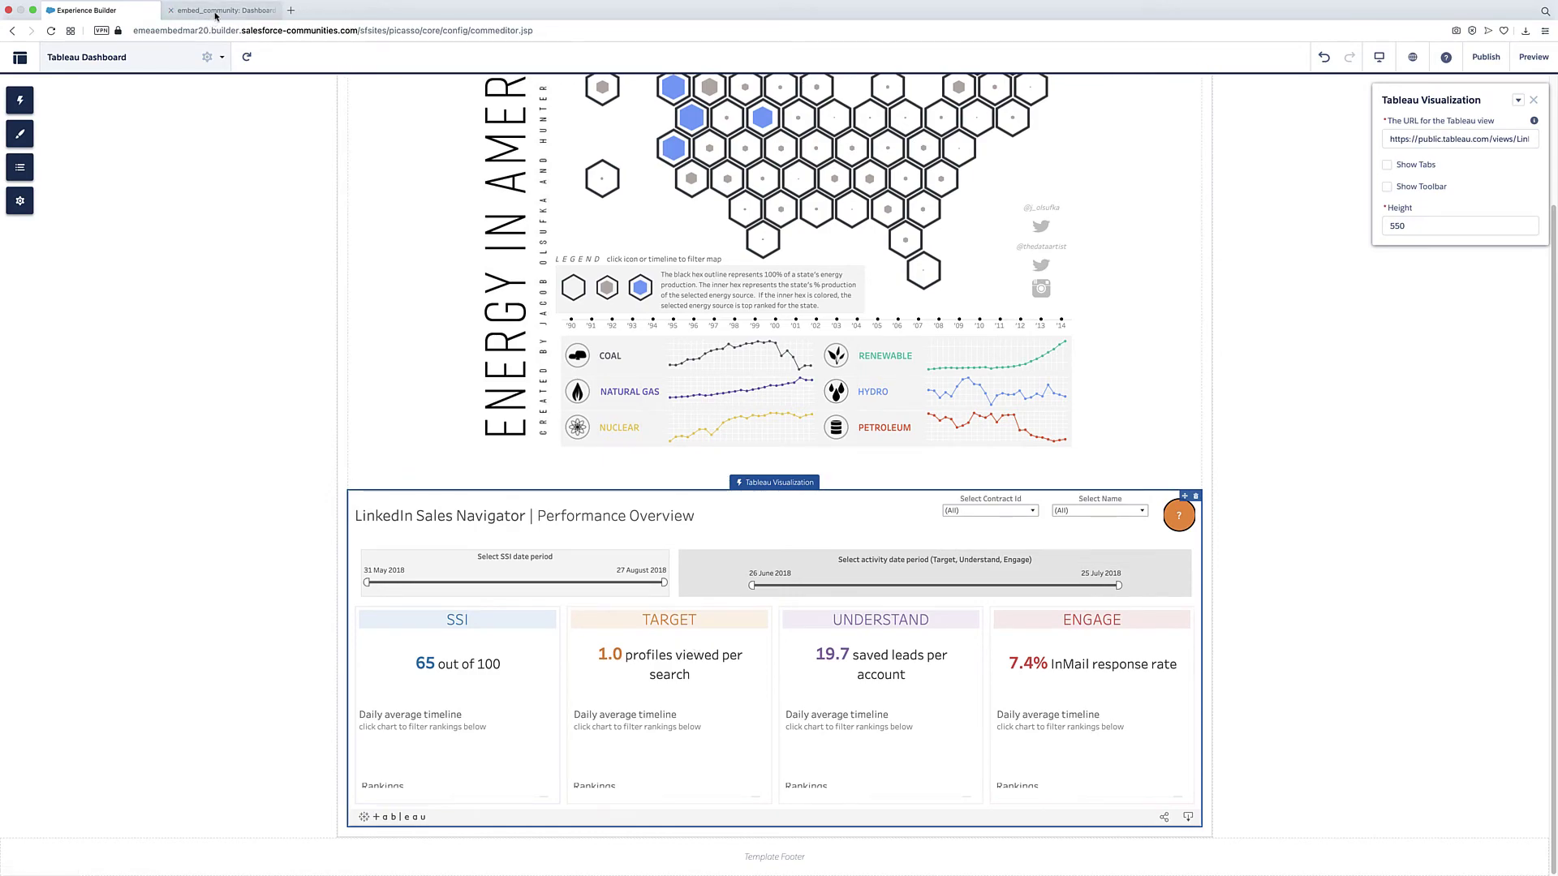
click(172, 12)
click(919, 553)
click(86, 11)
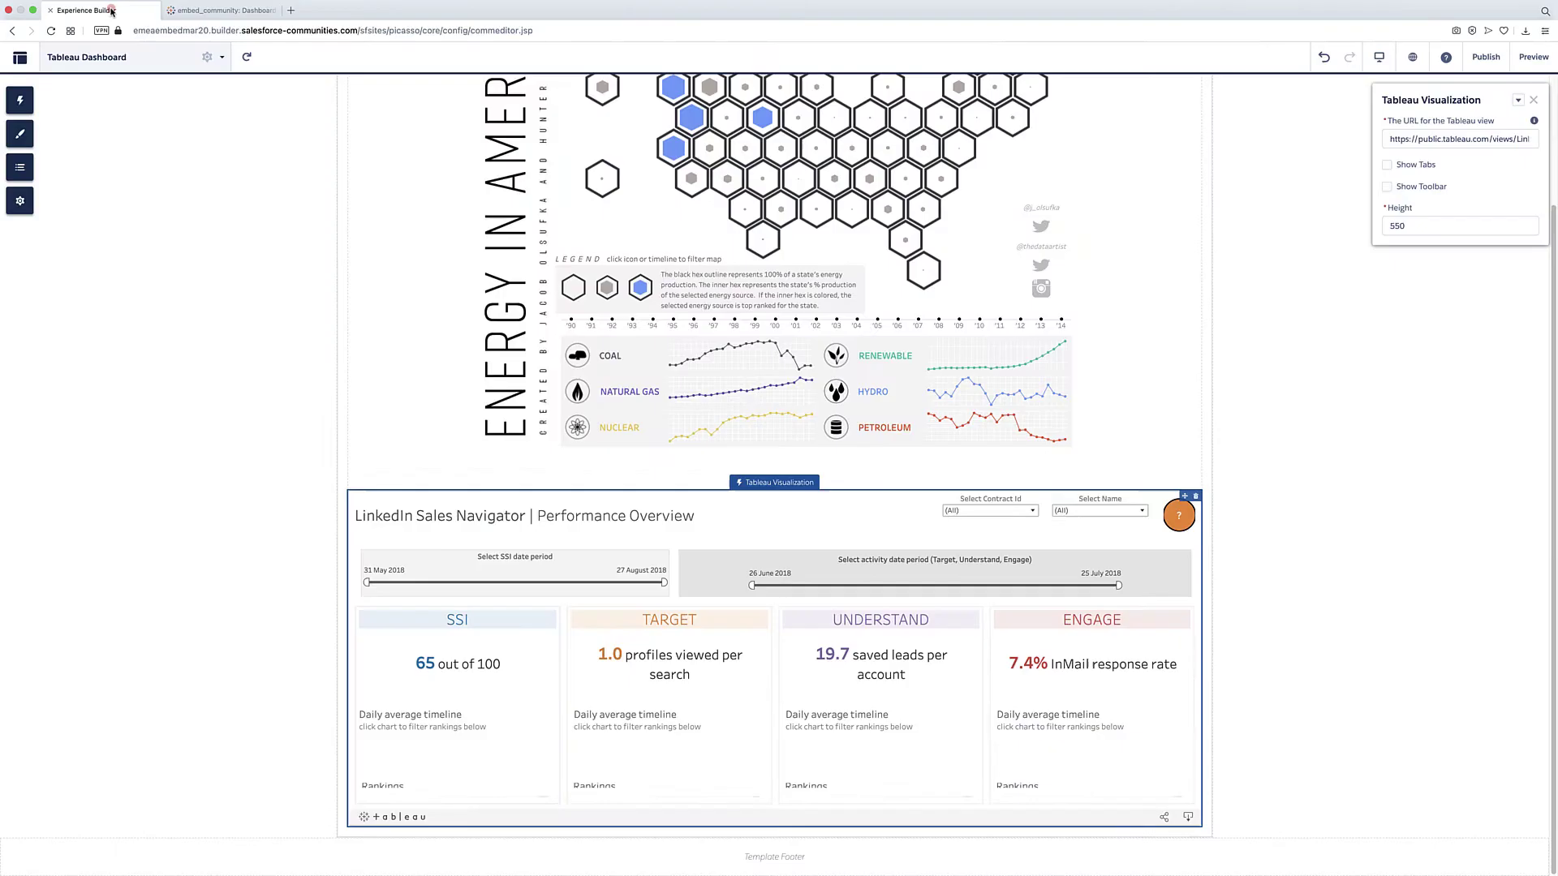
click(1443, 138)
key(ctrl+a)
text(https://eu-west-1a.online.tableau.com/t/emenembedmar20/views/embed_community/Dashboard1?:showVizHome=n&:origin=viz_share_link)
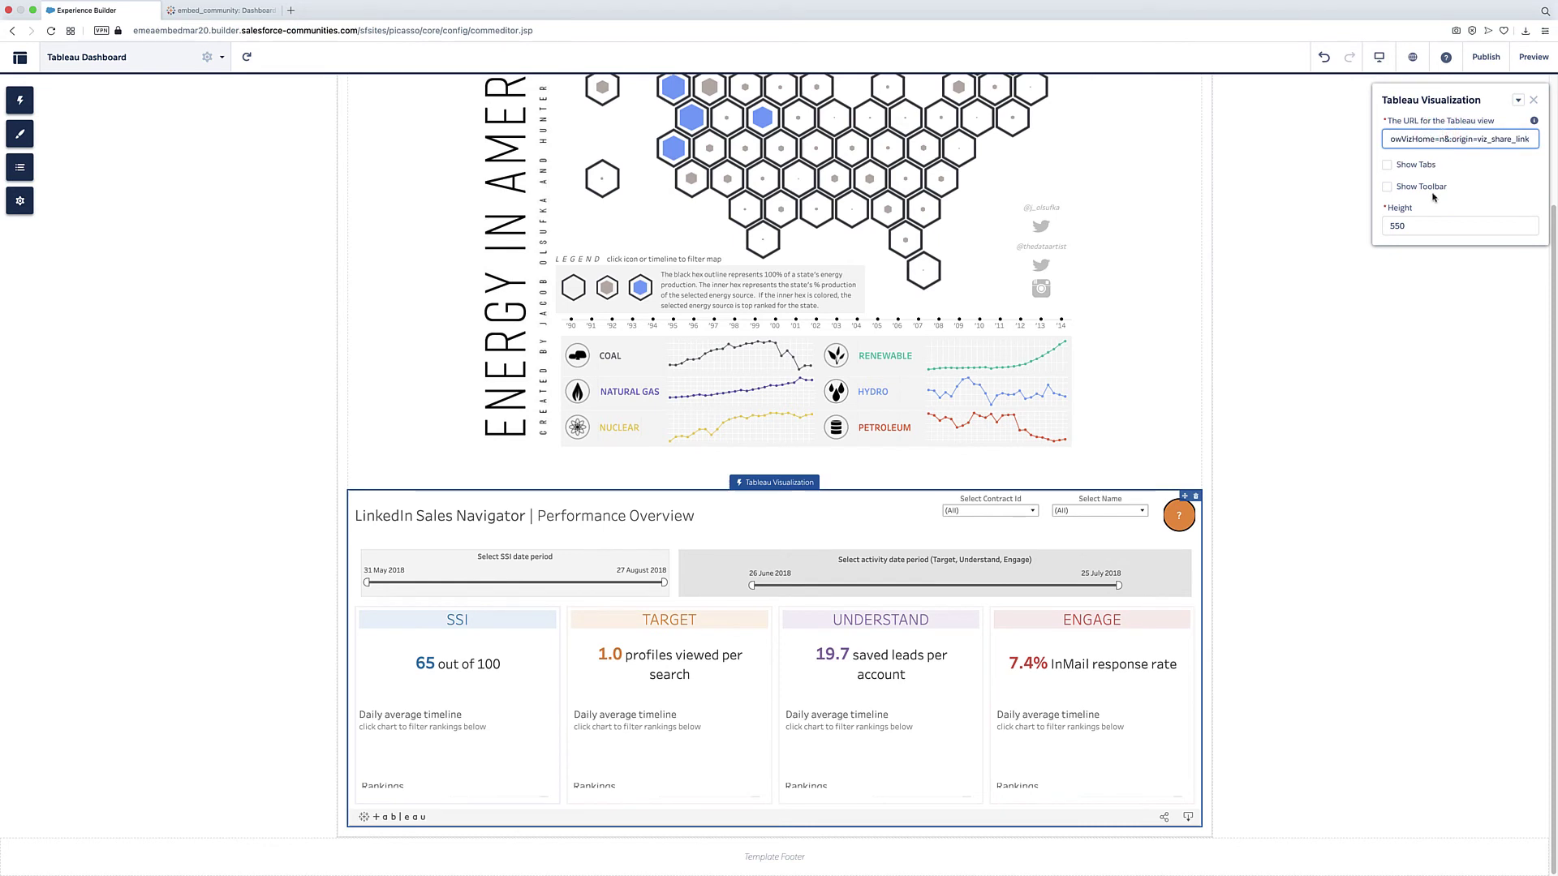
Set the new component's Height to 600.
click(1410, 225)
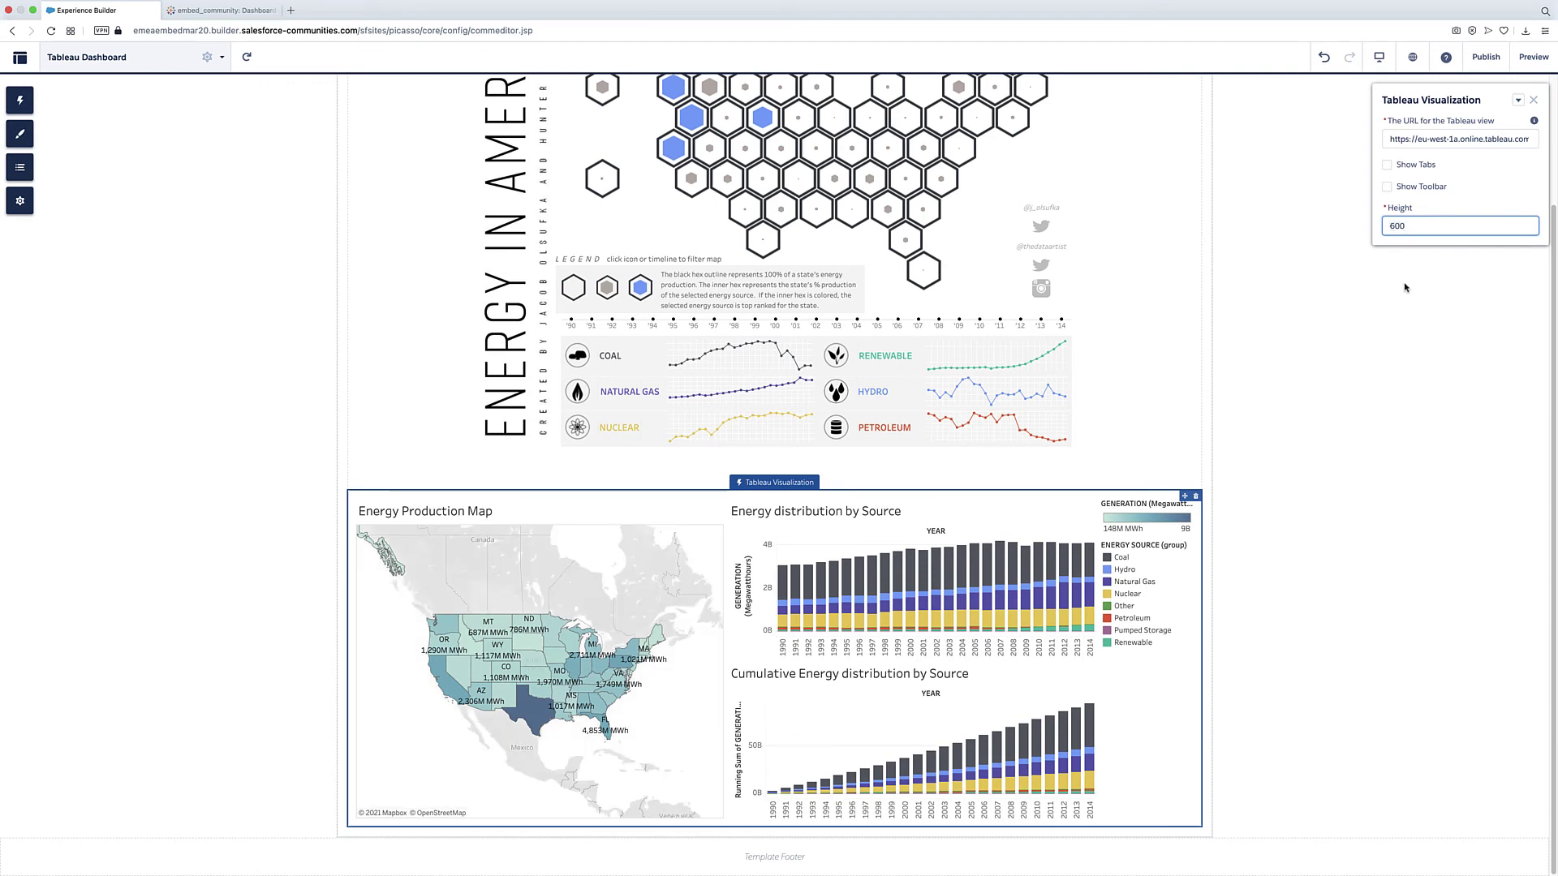
click(1395, 308)
scroll(1199, 375, down, 1)
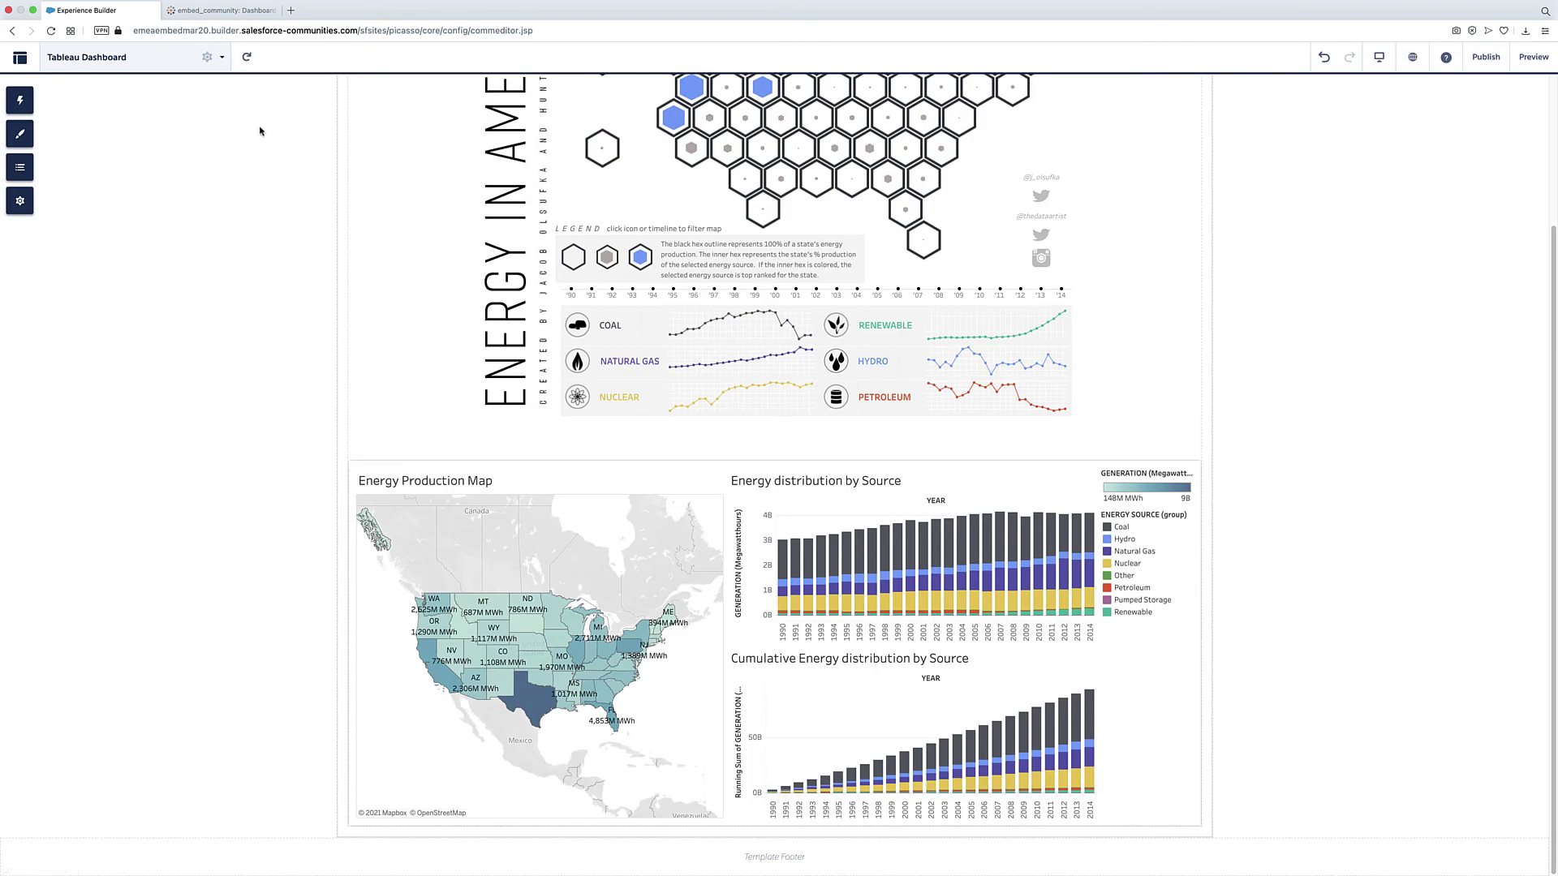
Close the Share View dialog and open the Energy data source from the dashboard's Data Sources.
click(249, 11)
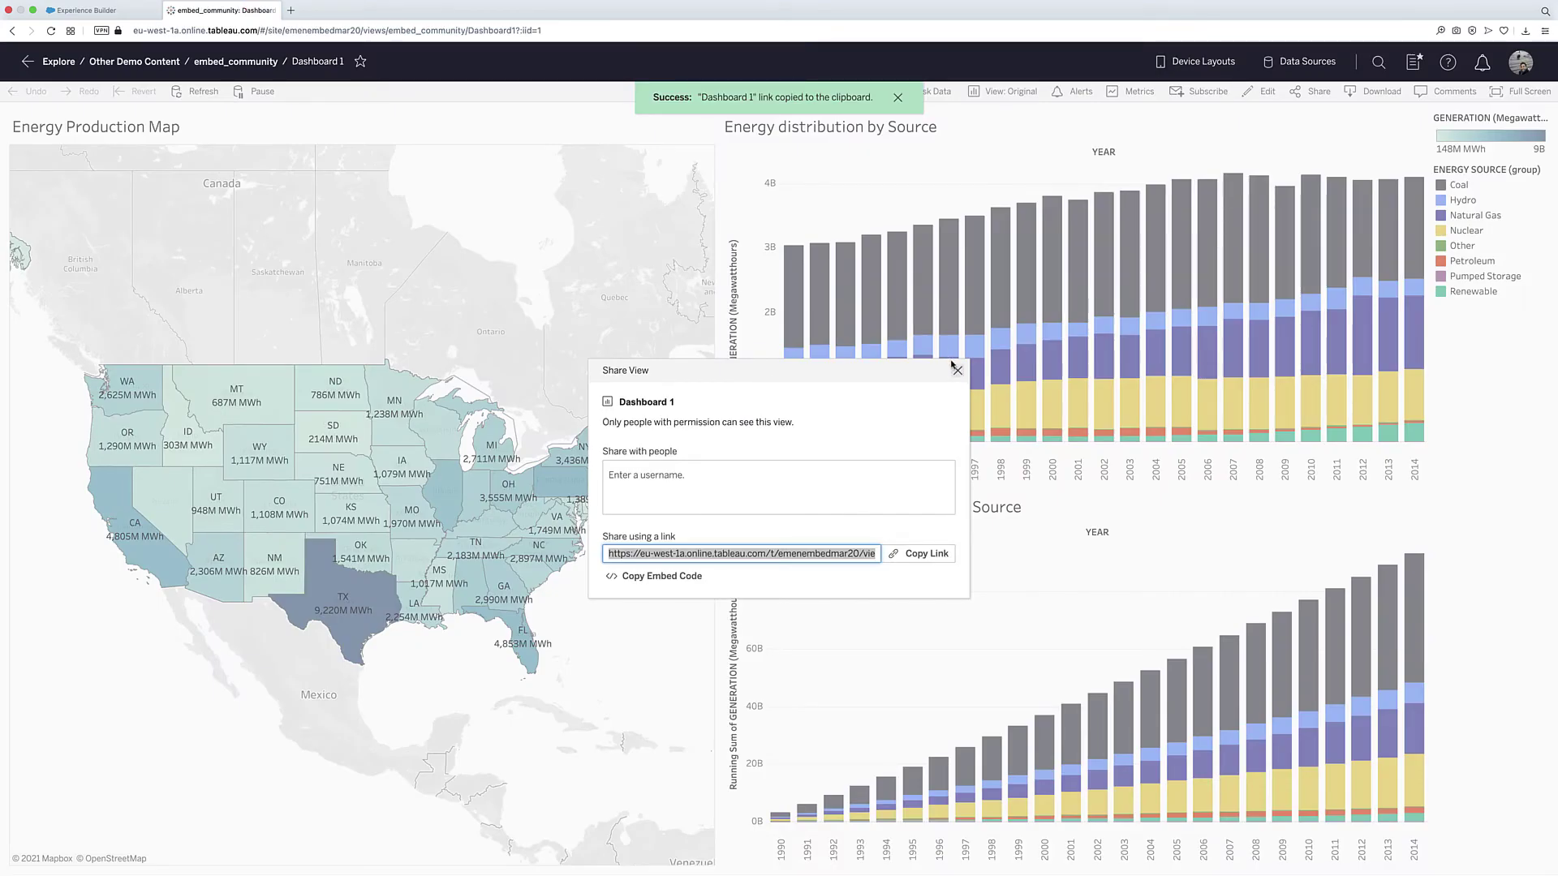
click(956, 369)
click(1298, 61)
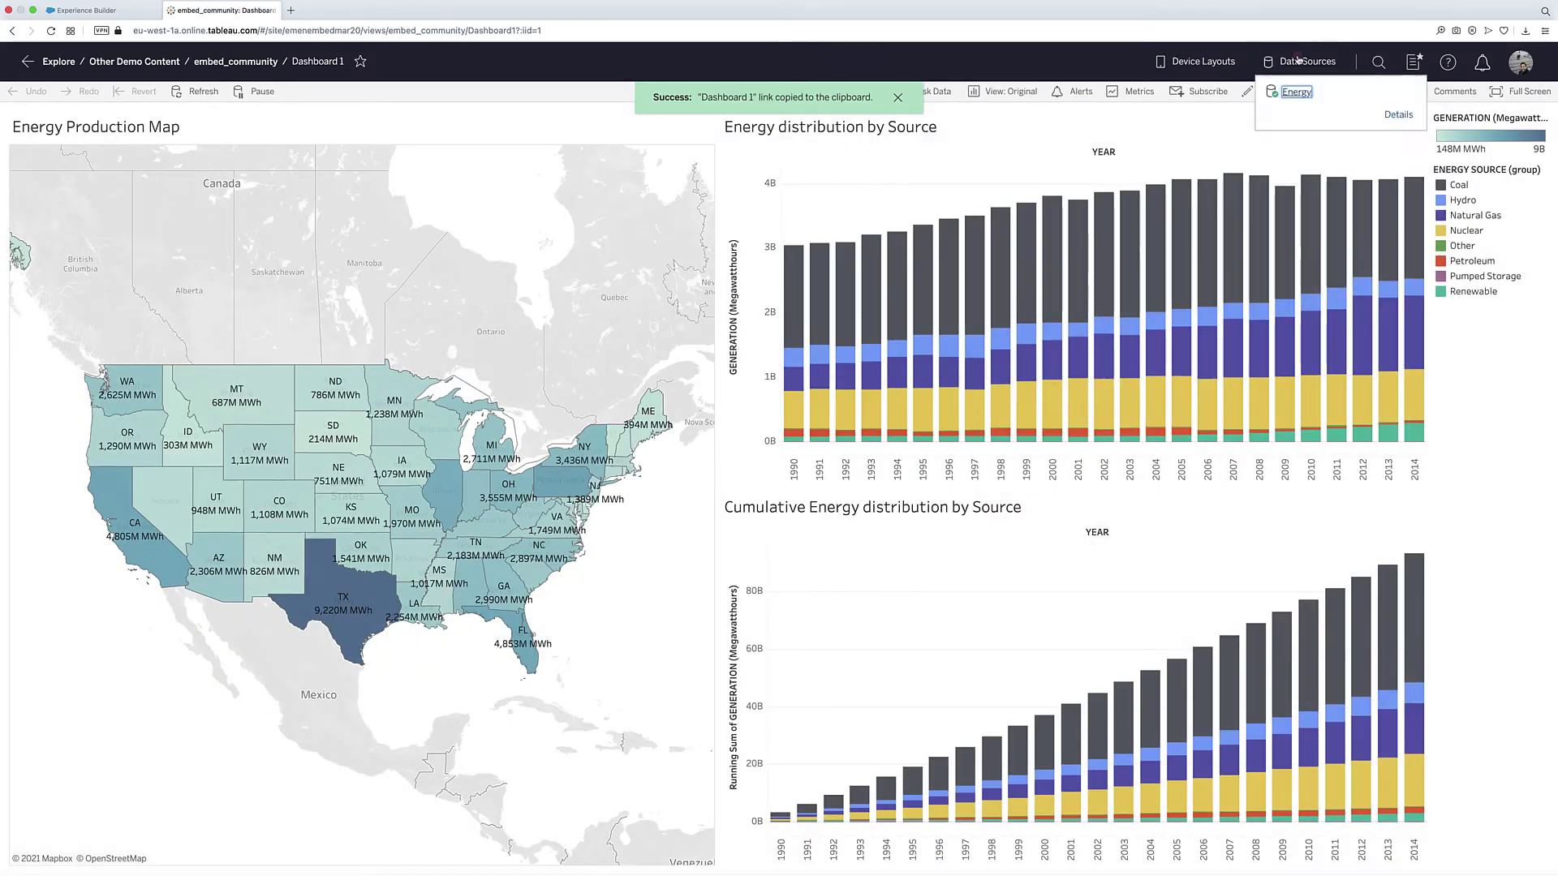
click(1293, 92)
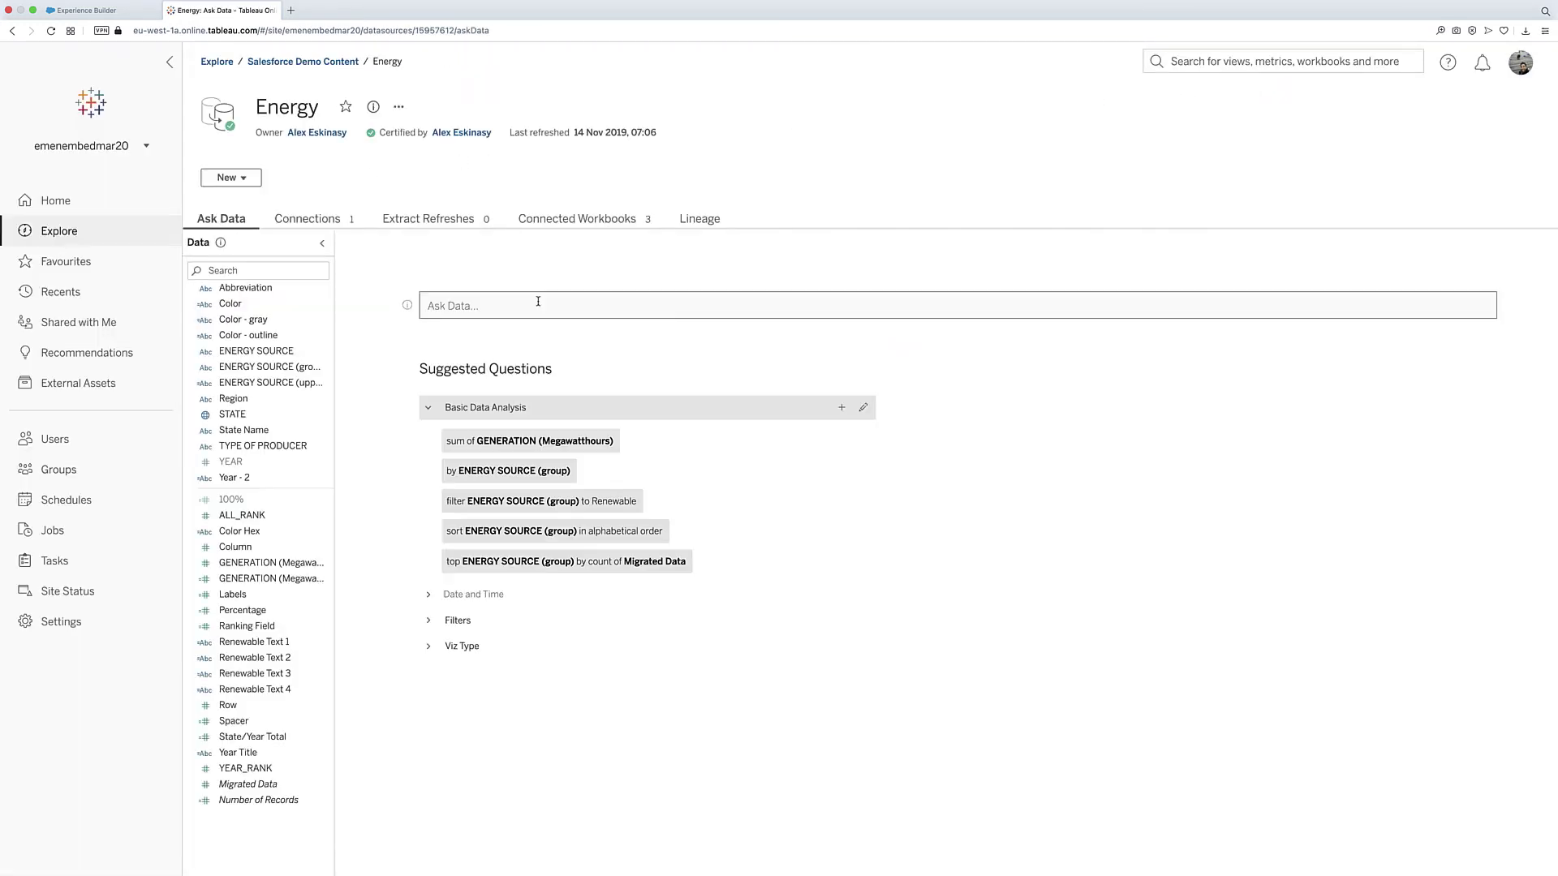
Ask Data 'energy production' and choose sum of GENERATION by ENERGY SOURCE as a bar chart.
click(538, 301)
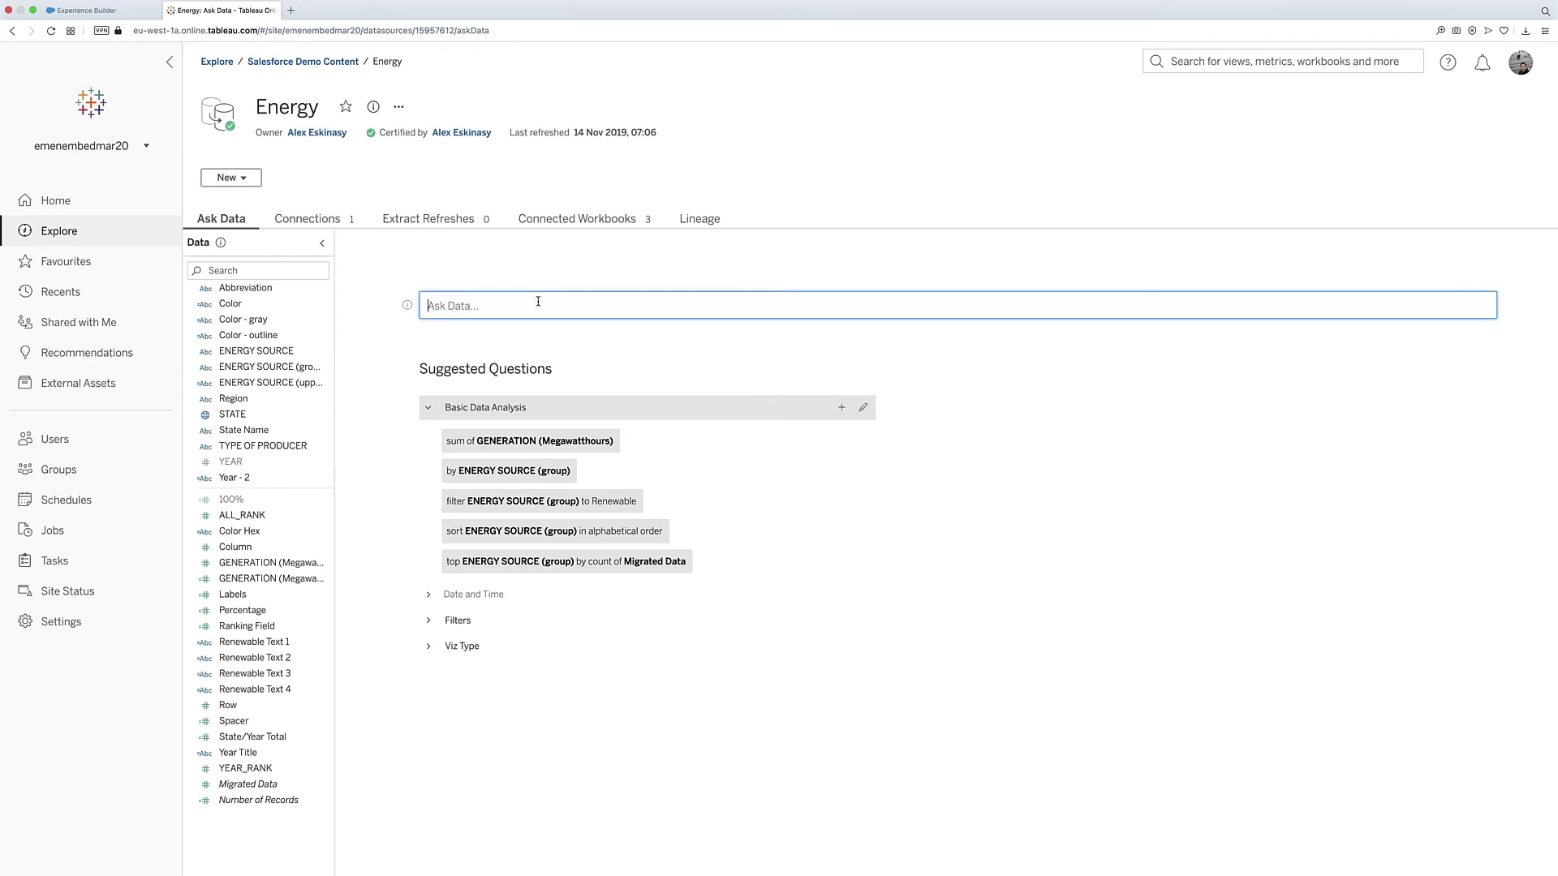
text(energ)
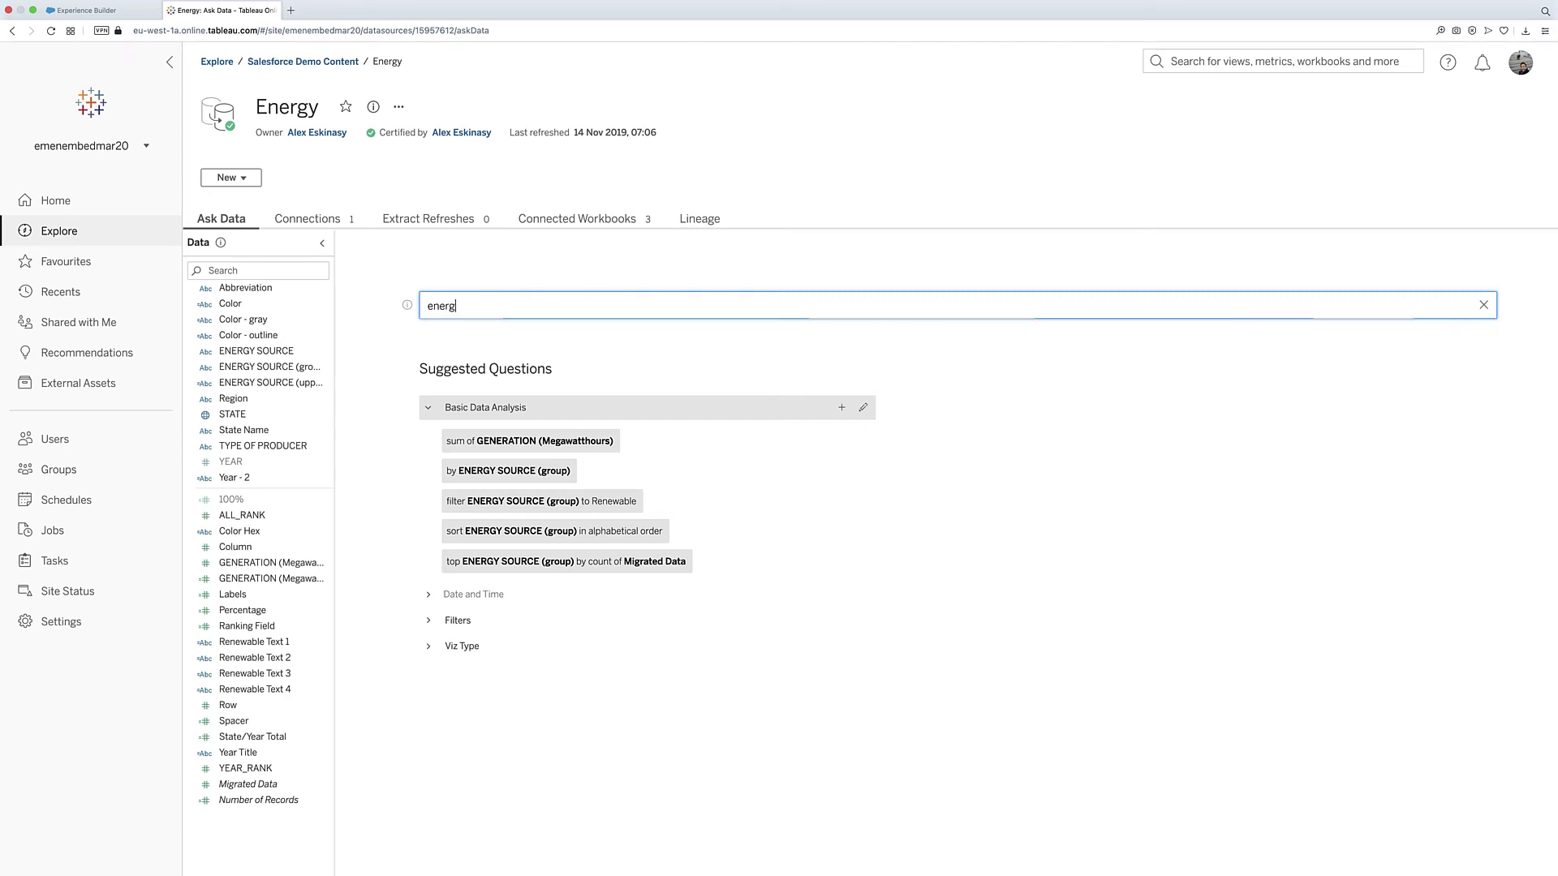
text(y product)
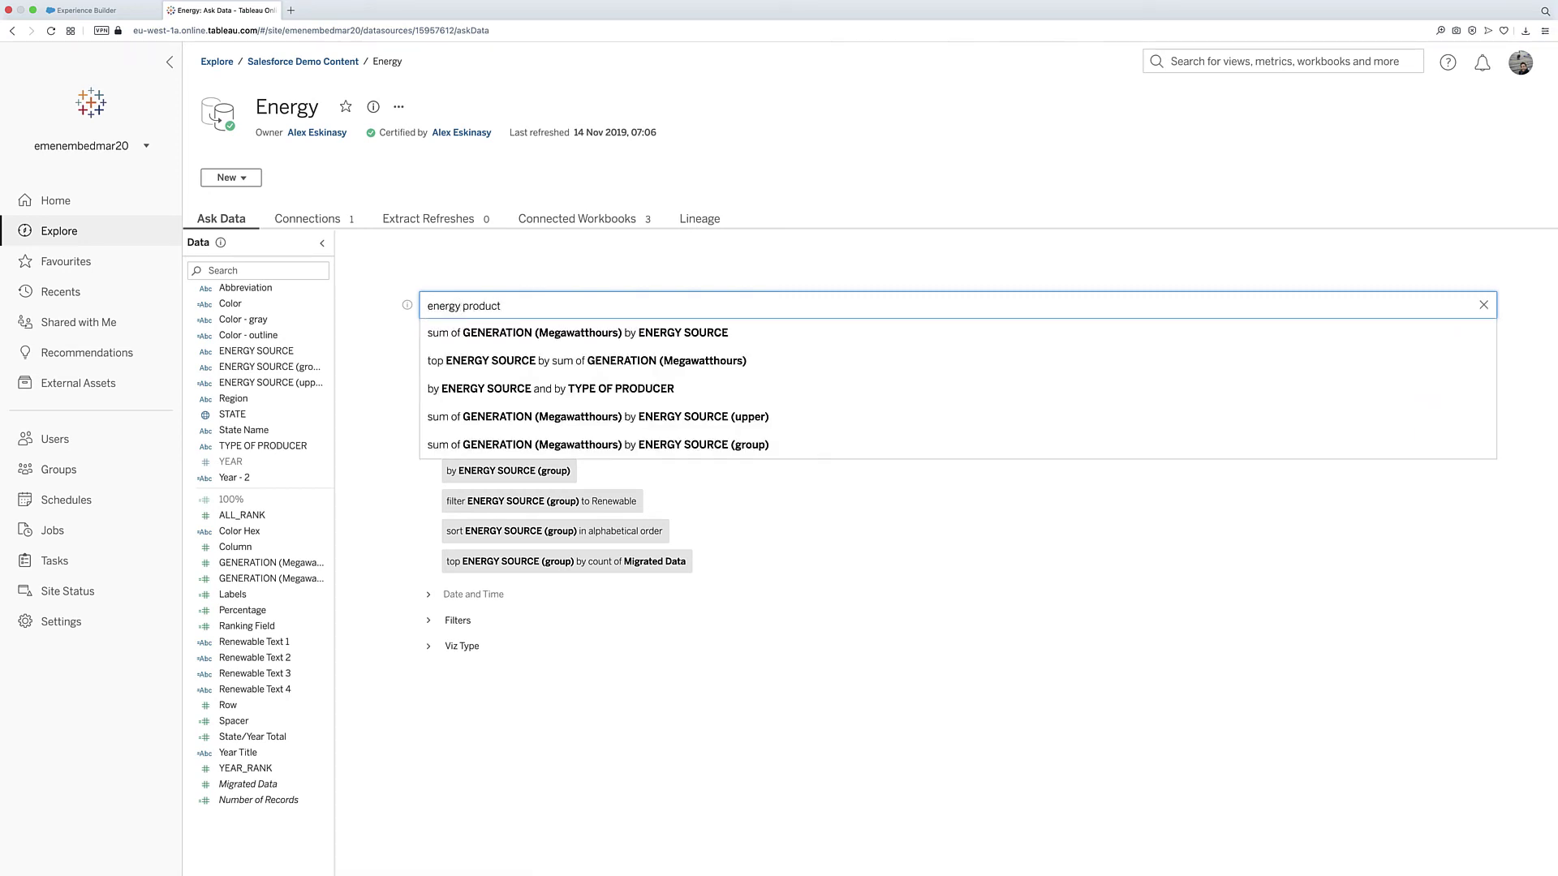
text(ion)
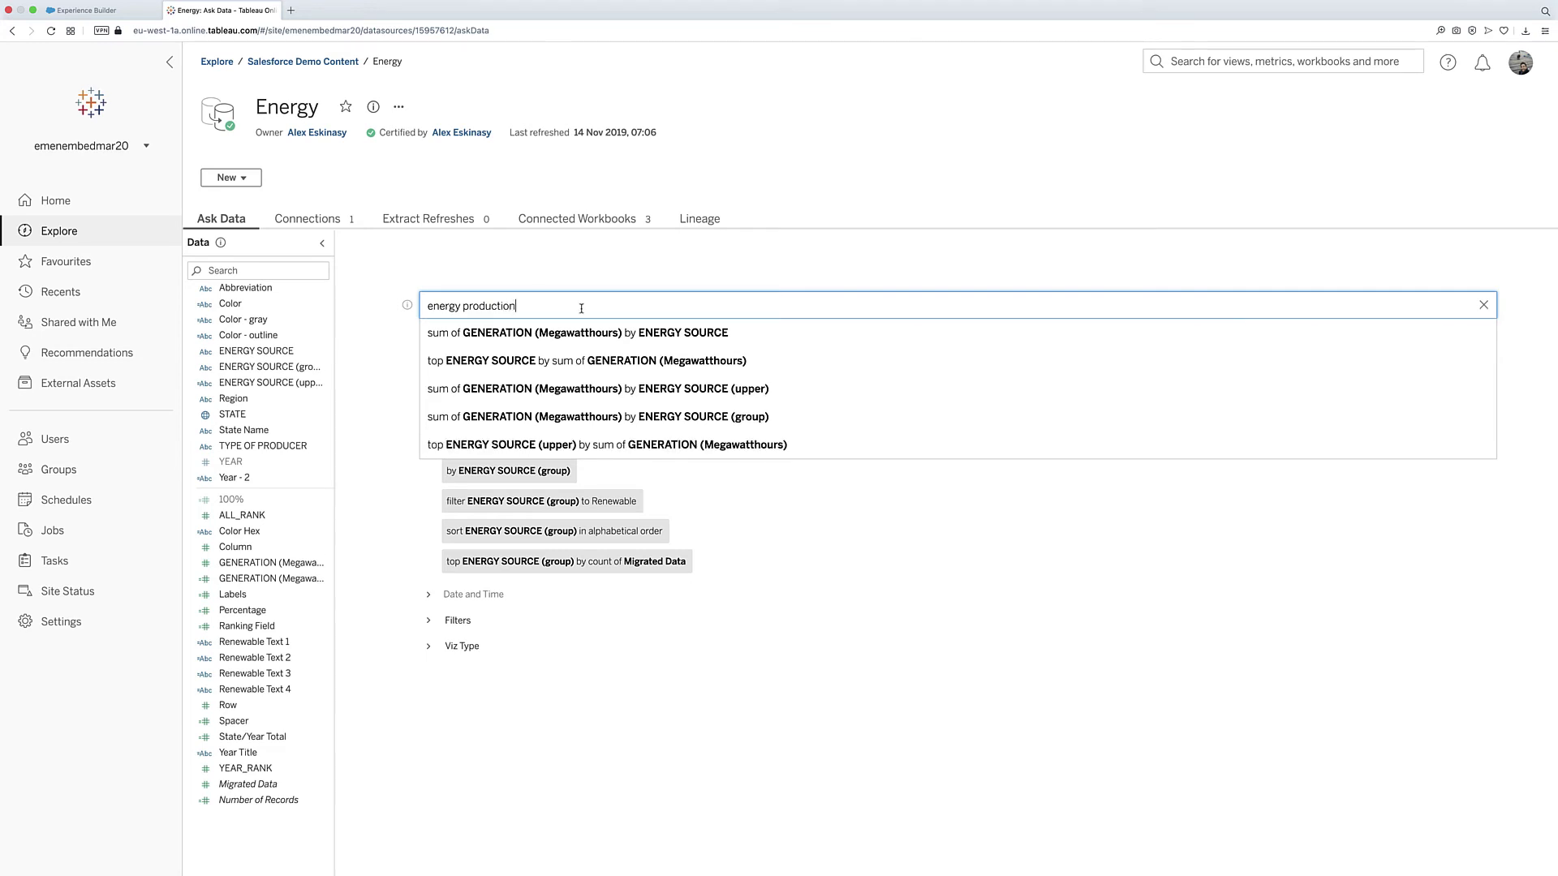
click(608, 334)
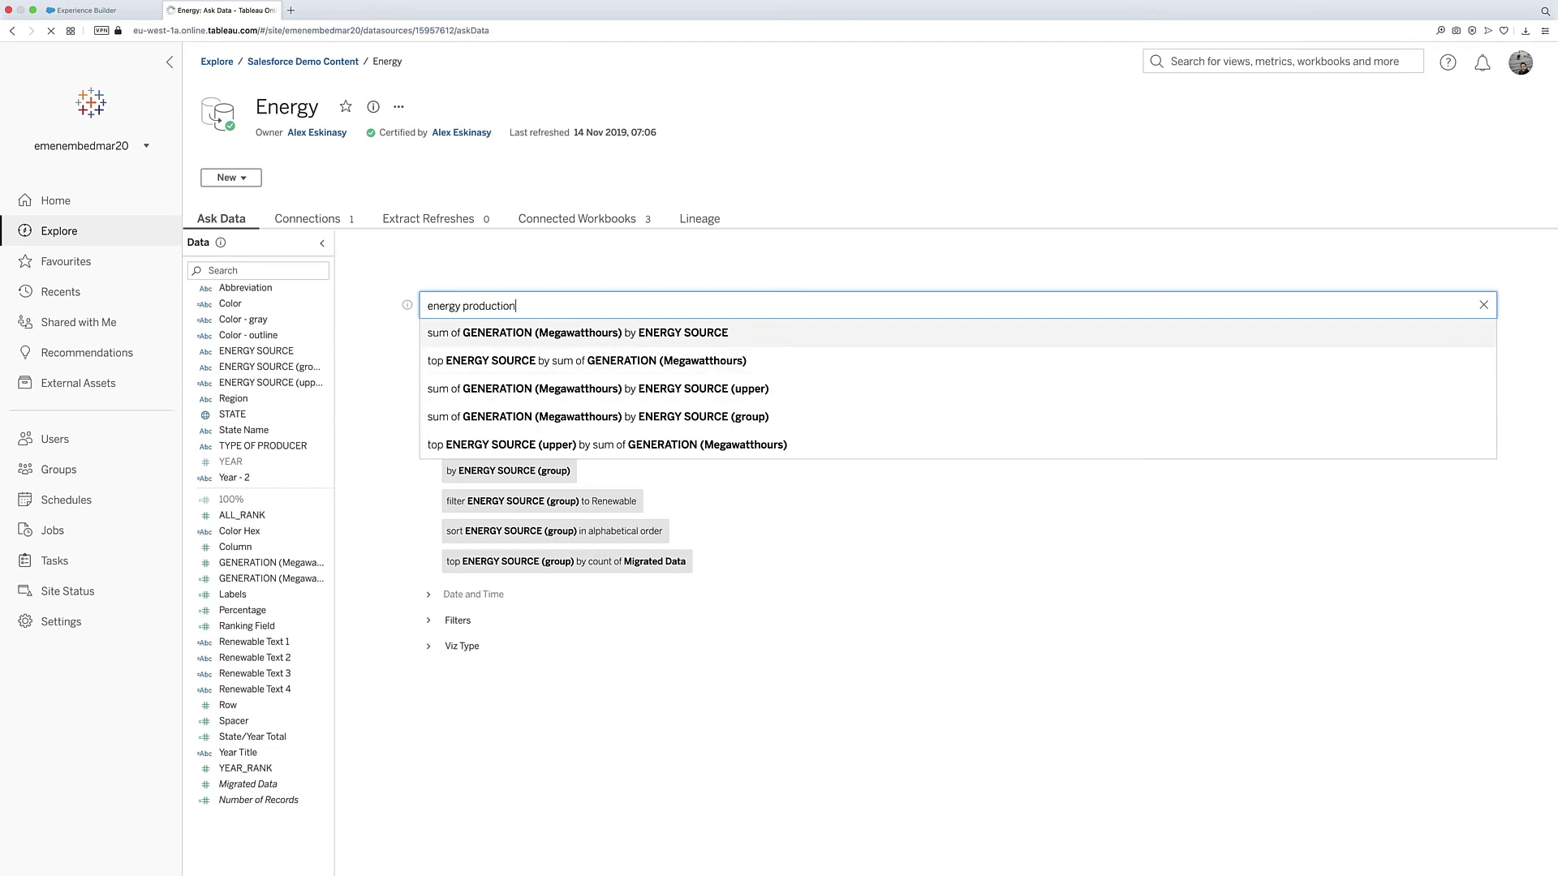
click(600, 623)
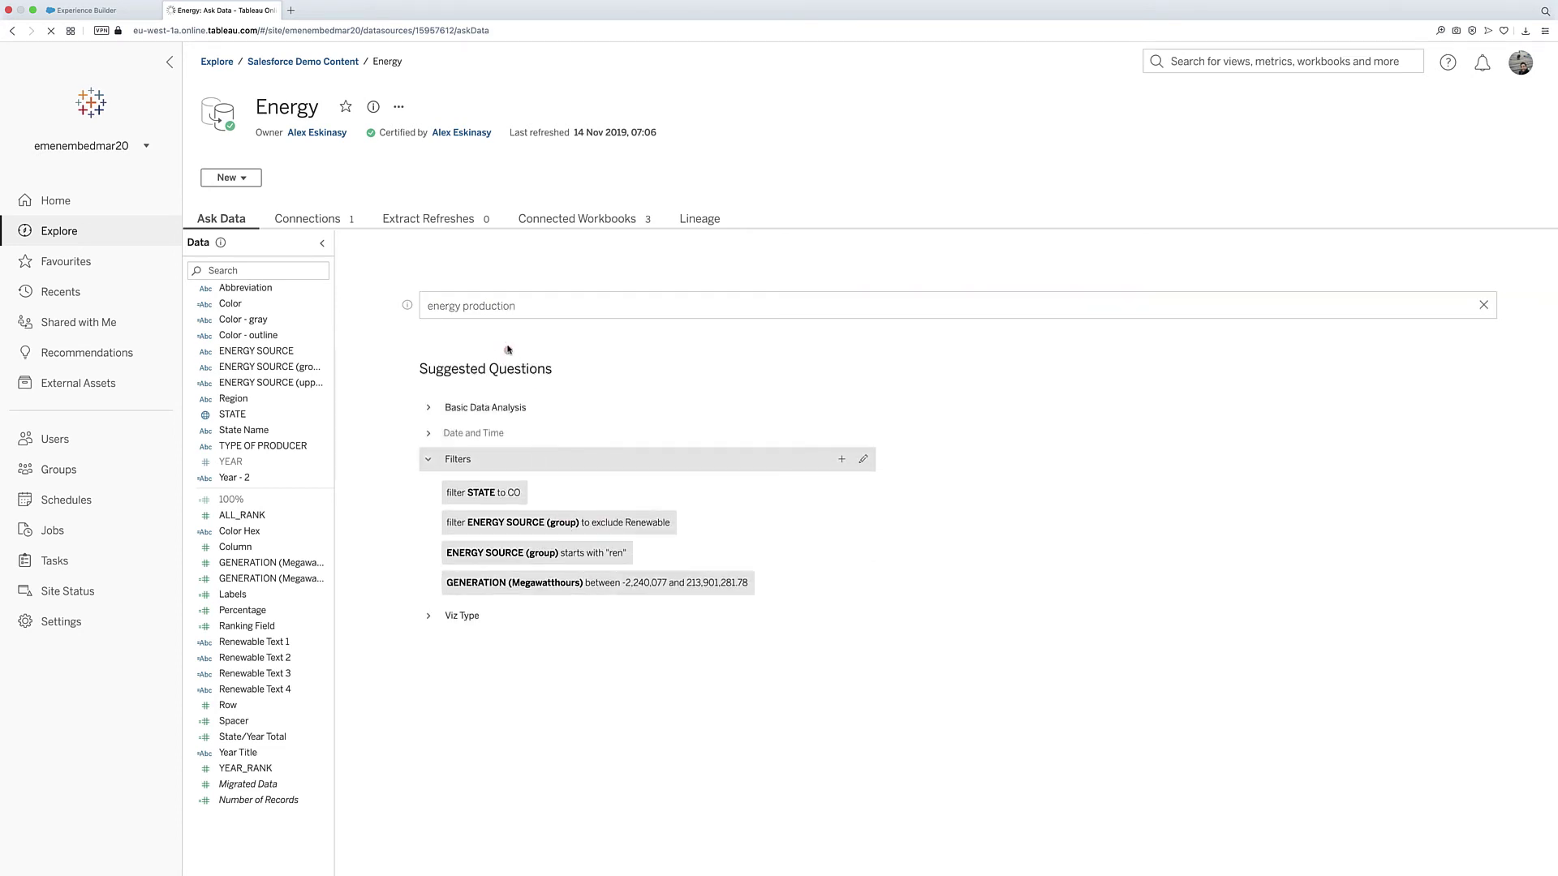
click(516, 308)
key(Down)
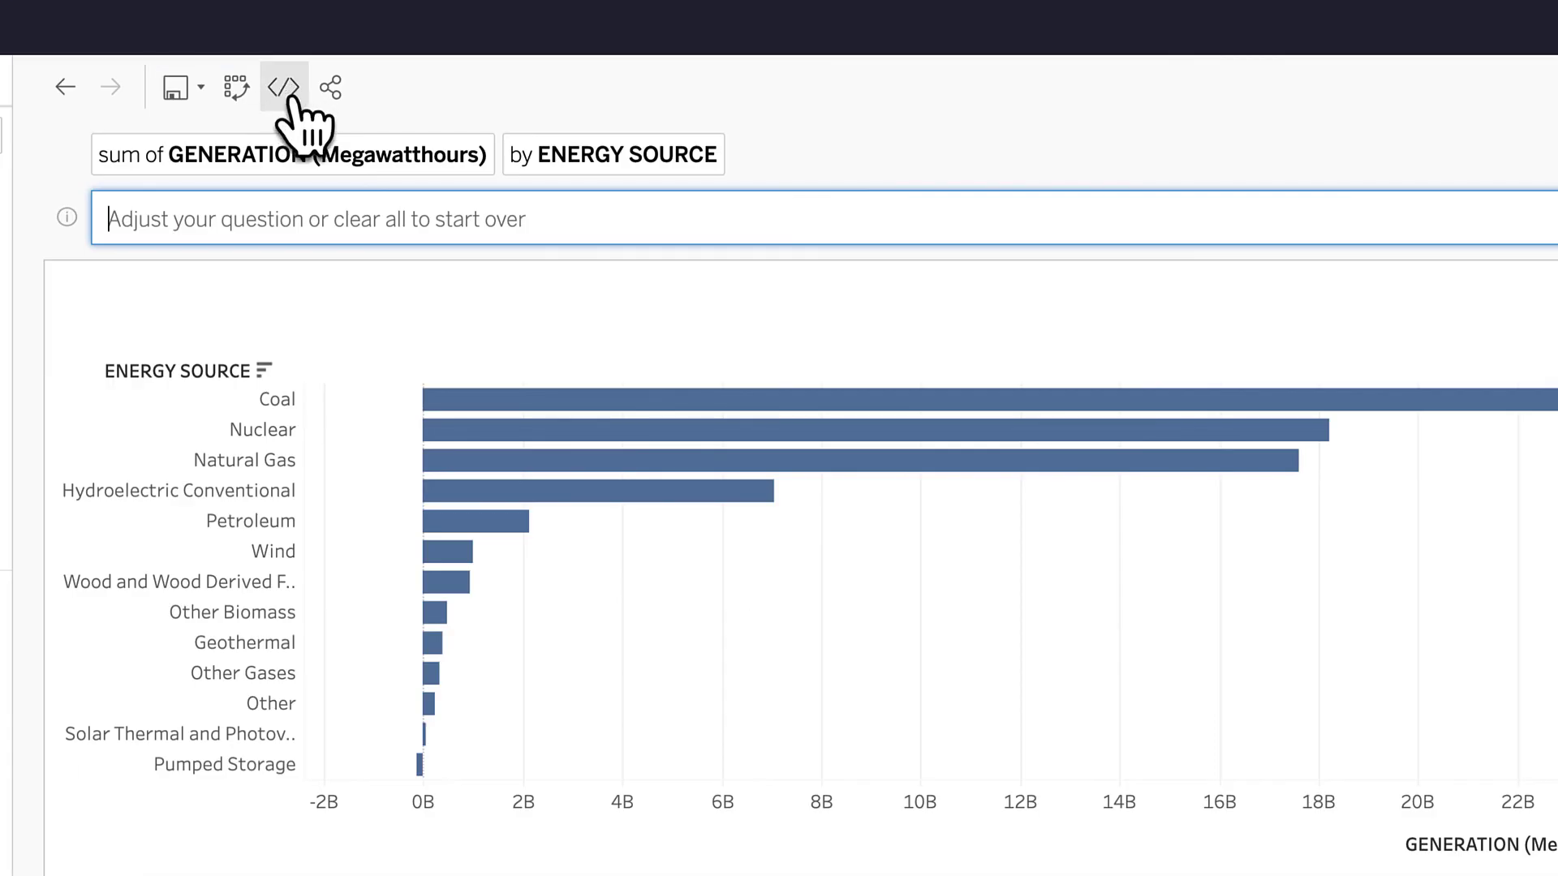
Copy the src= URL from the Ask Data iframe embed code and return to Experience Builder.
click(289, 89)
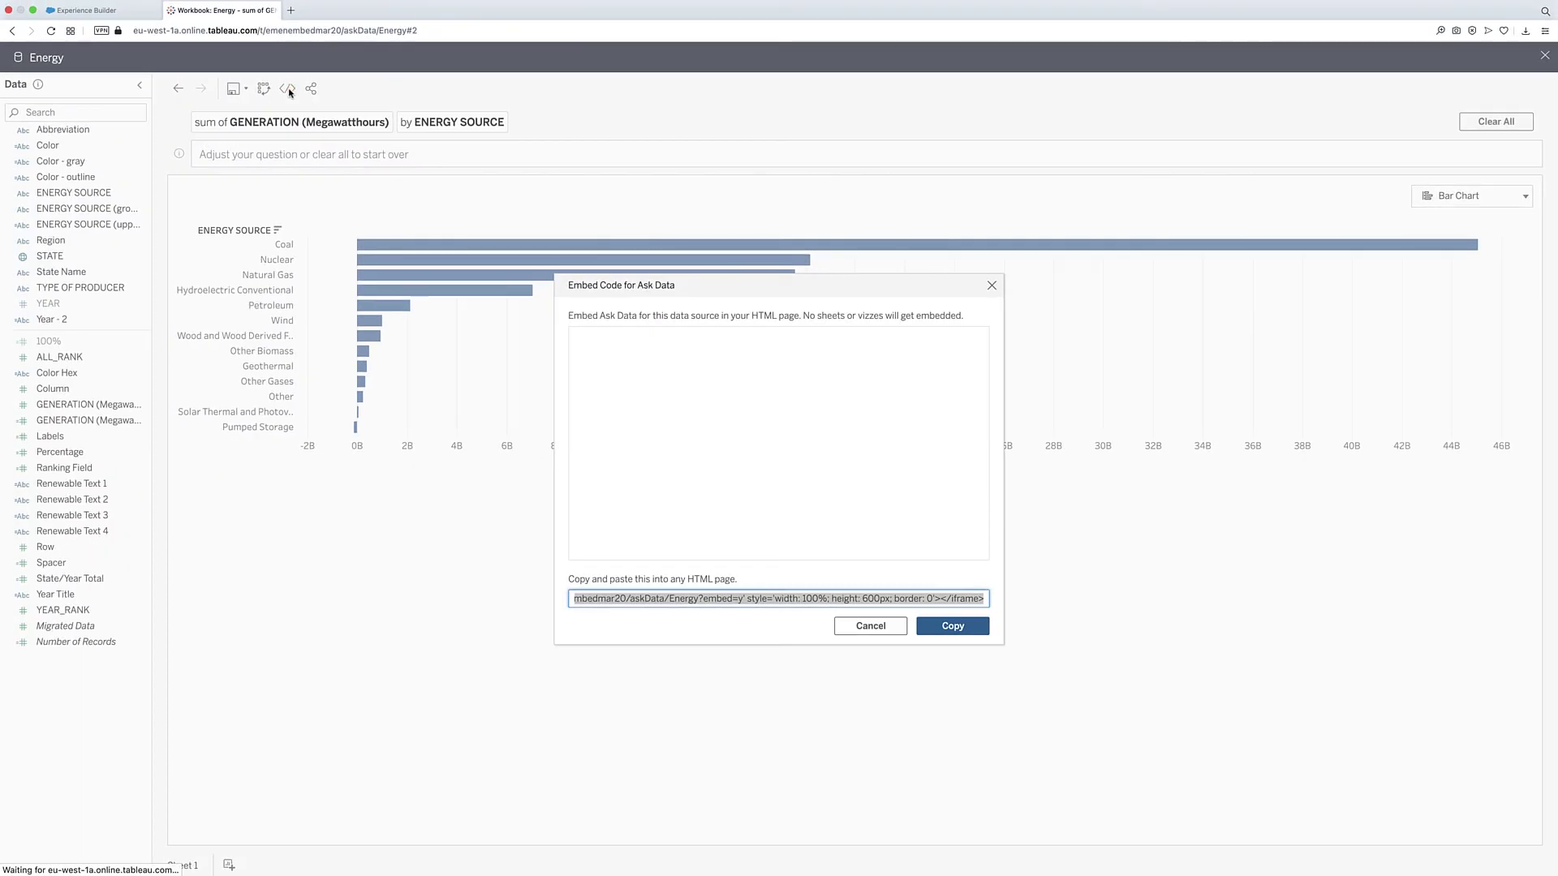
click(738, 598)
drag(741, 598, 630, 599)
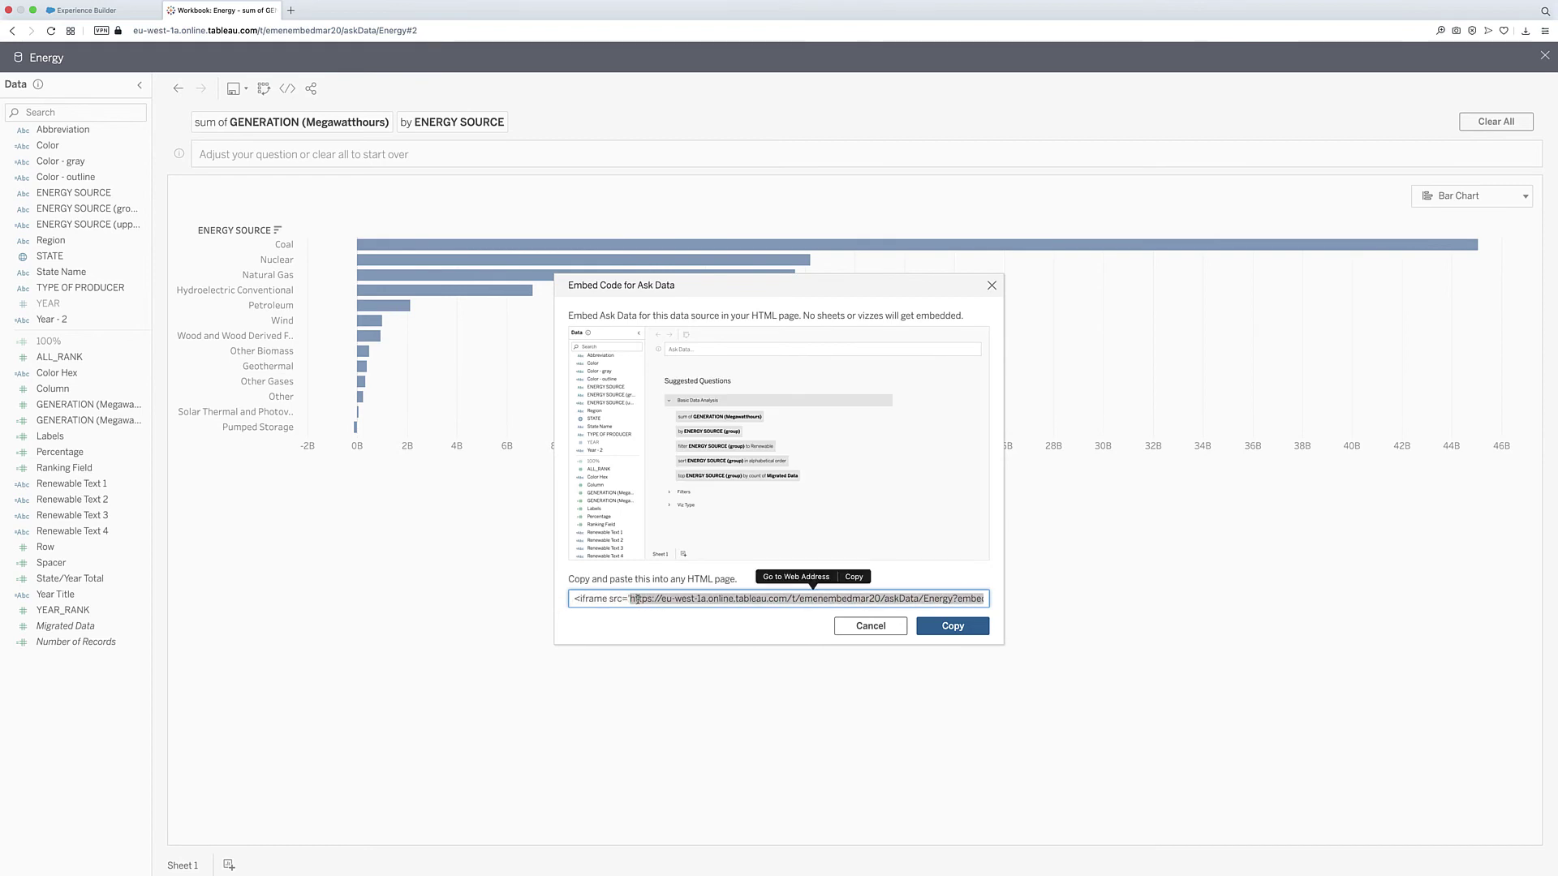
right_click(637, 599)
click(684, 658)
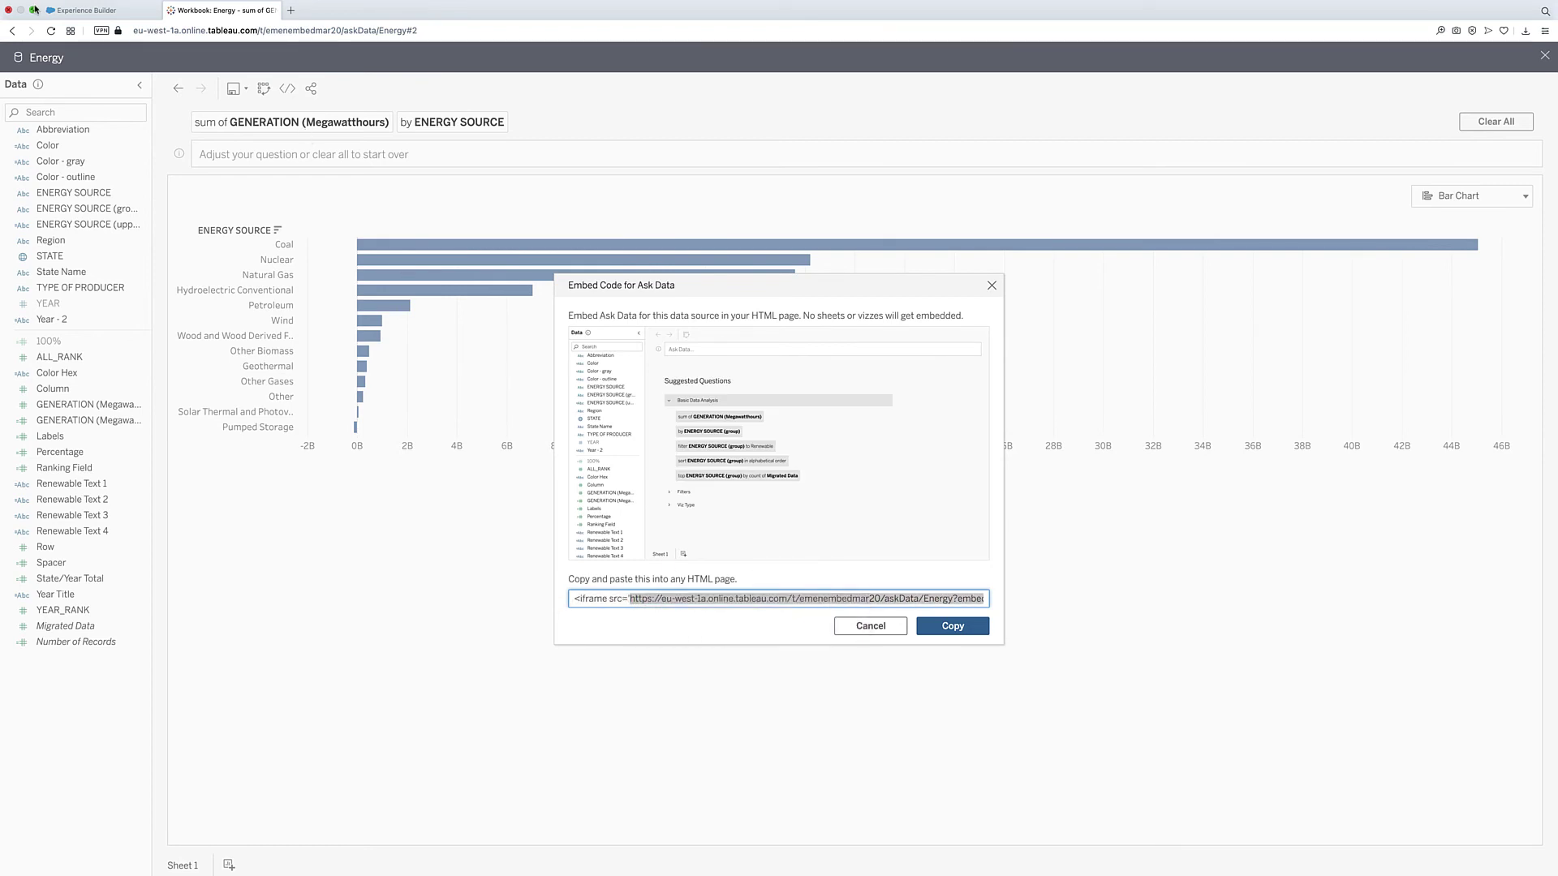
click(88, 10)
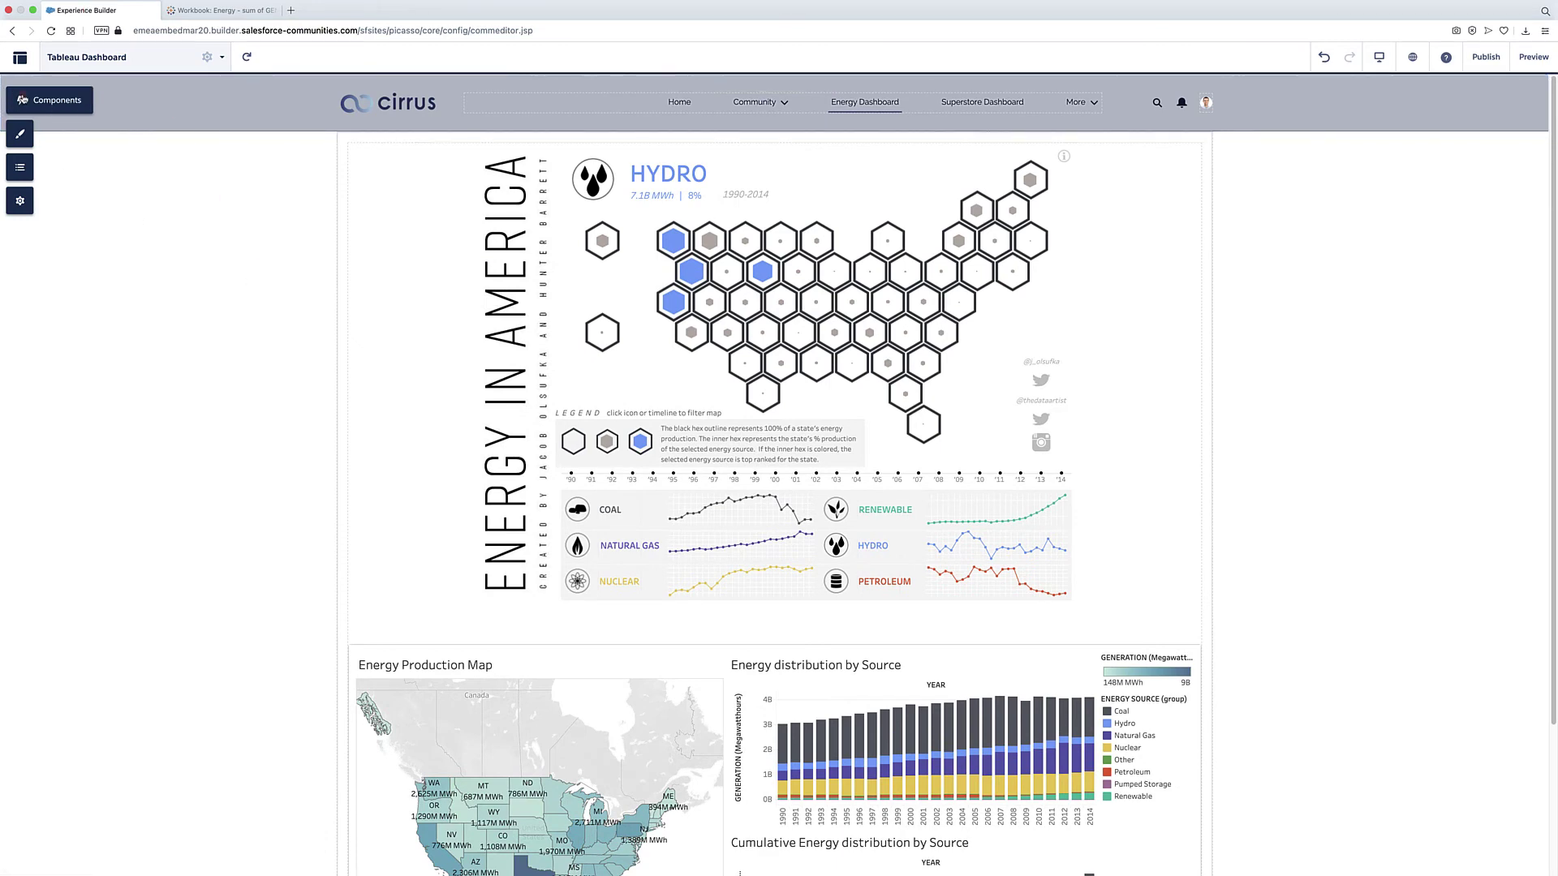
Add a second Tableau Visualization below the dashboard and paste the Ask Data URL into it.
click(22, 99)
drag(124, 657, 784, 802)
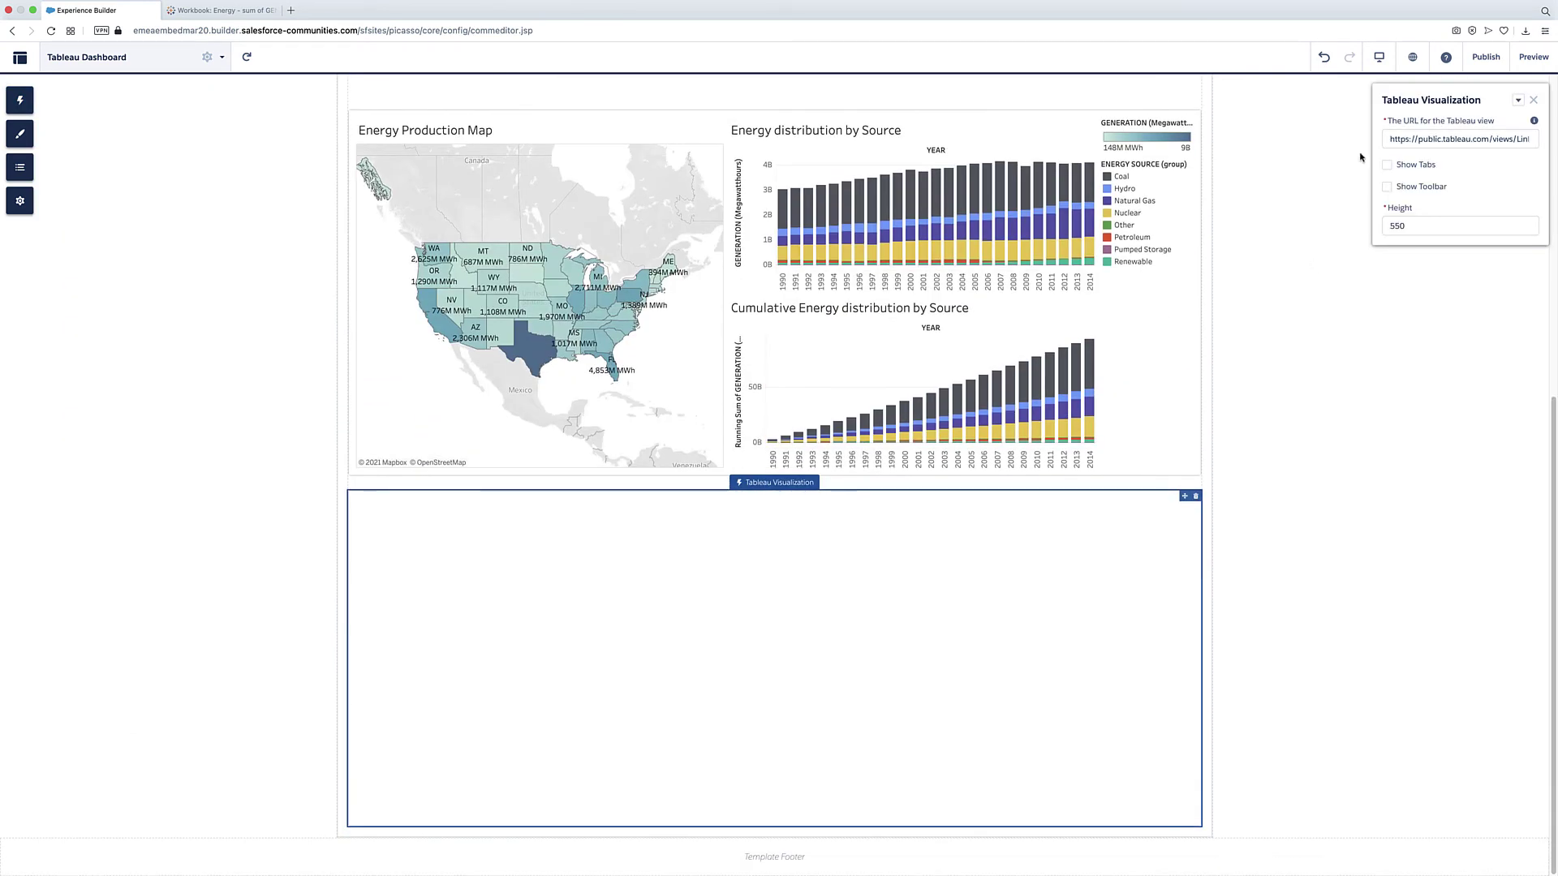
click(1418, 140)
key(super+a)
key(super+v)
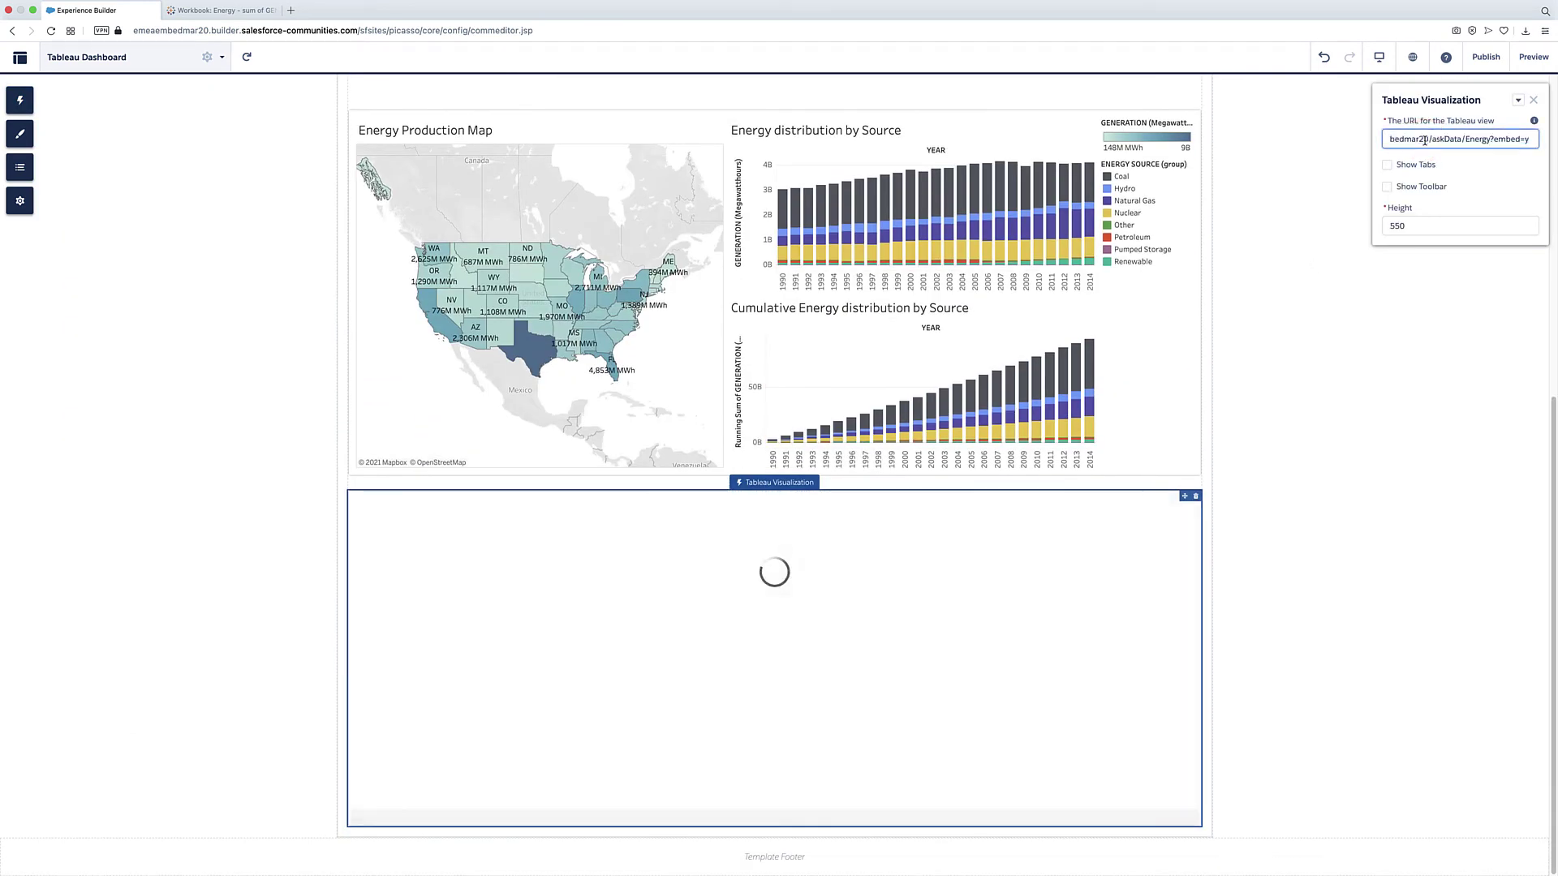
Try a component height of 600, then set it back to 550.
click(1418, 224)
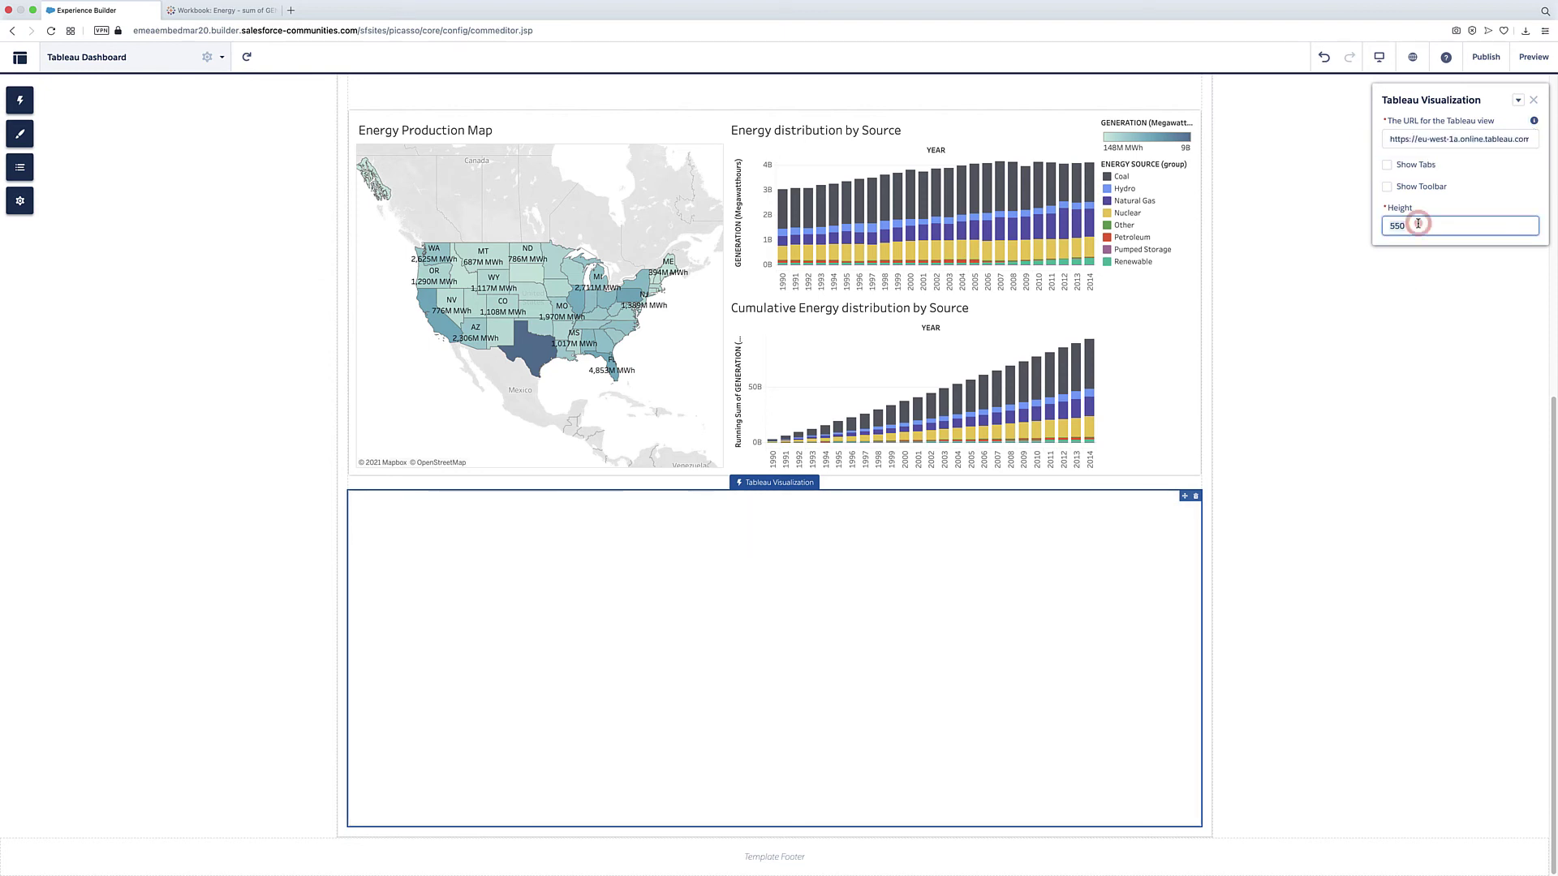
text(600)
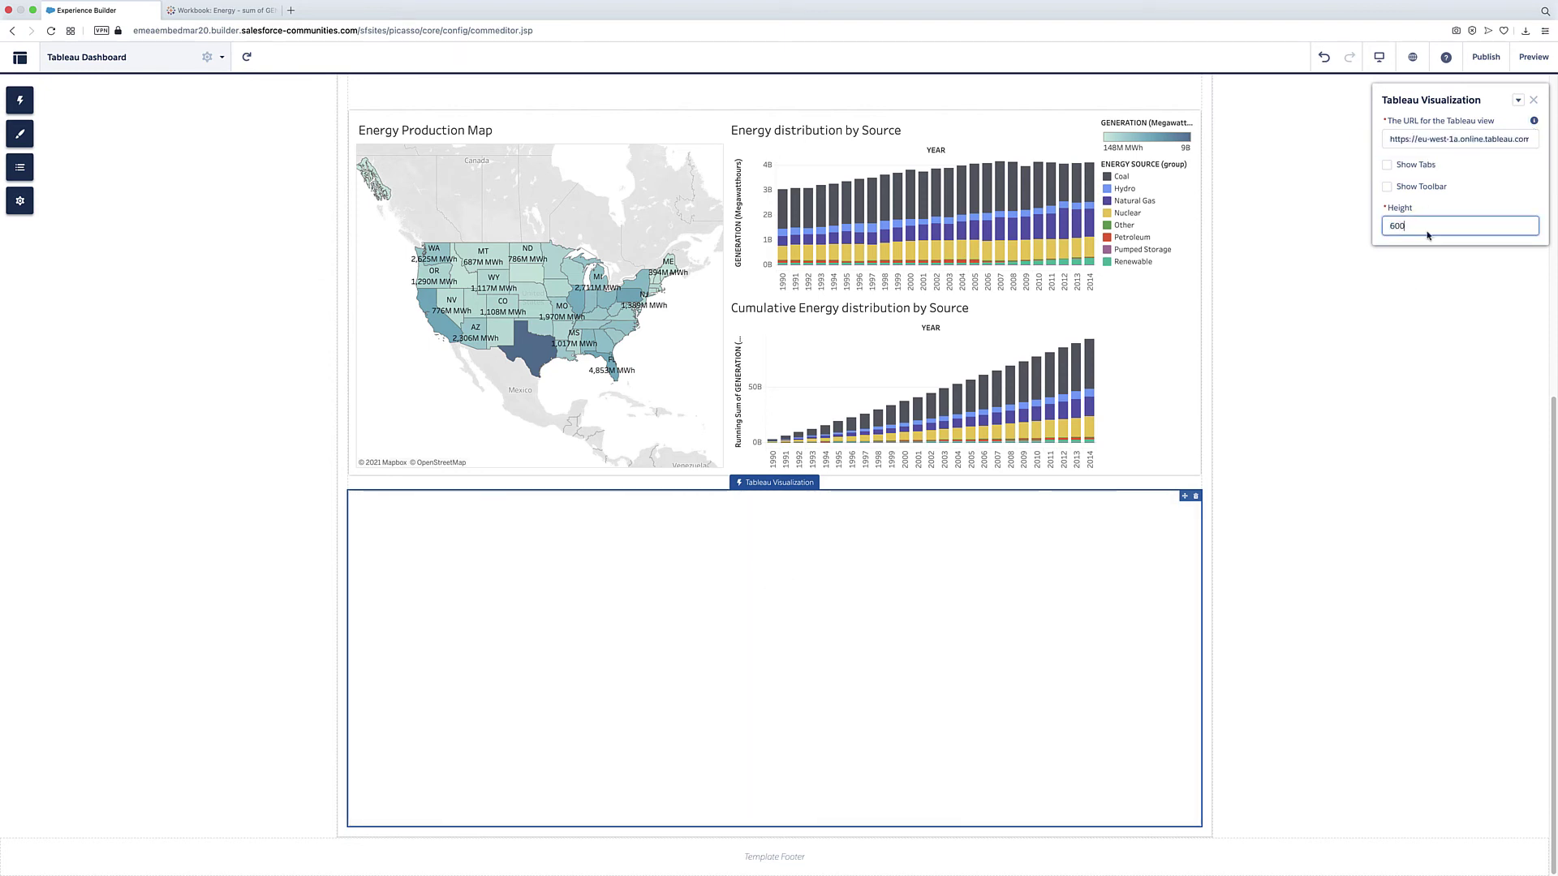
click(1427, 261)
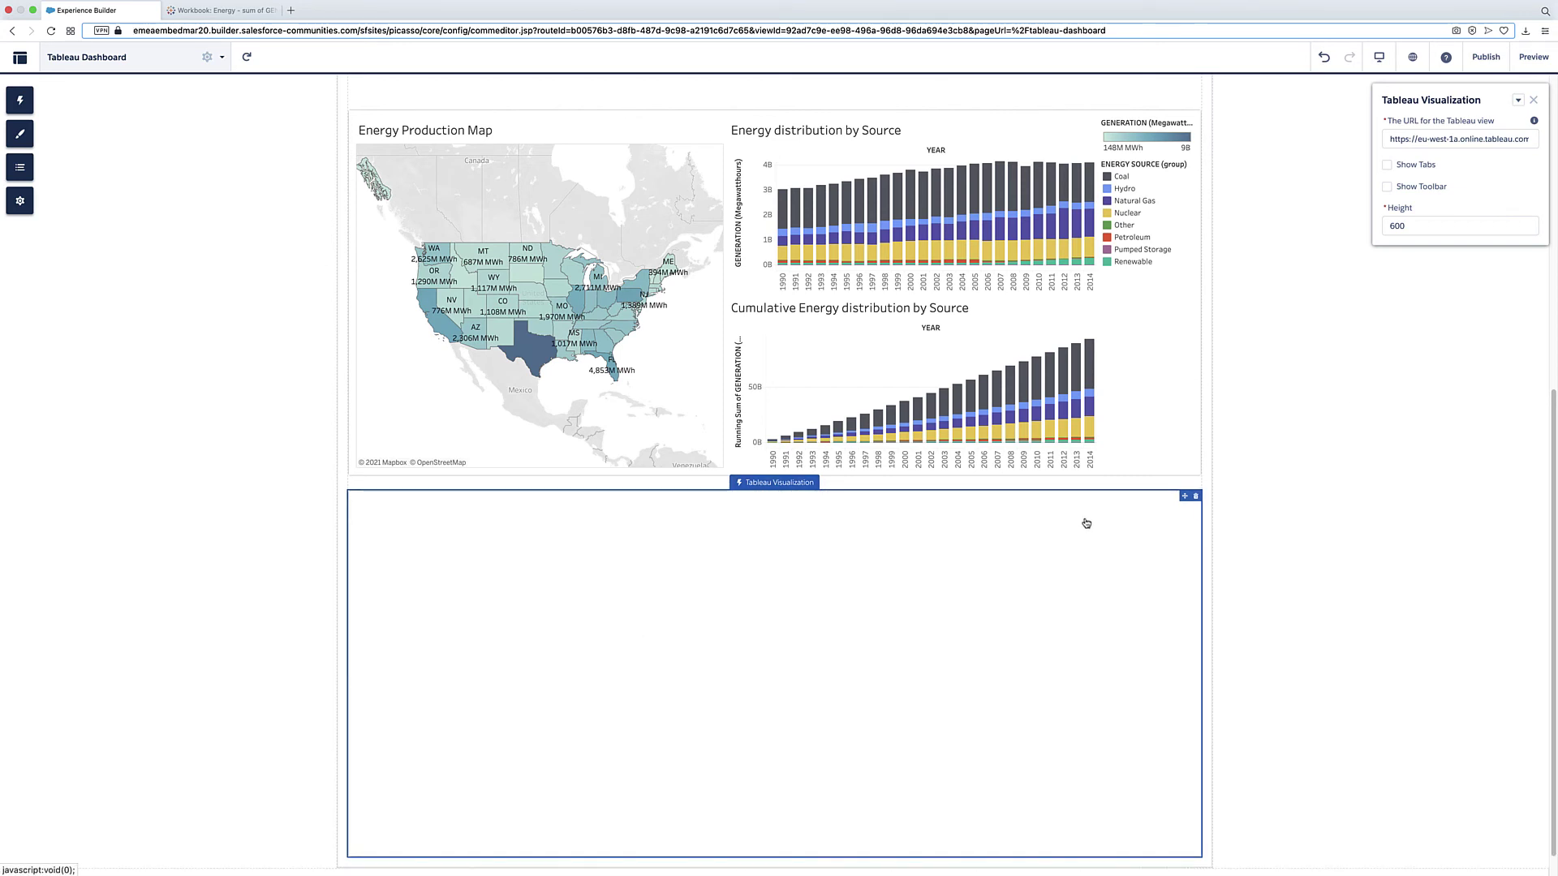
click(1298, 438)
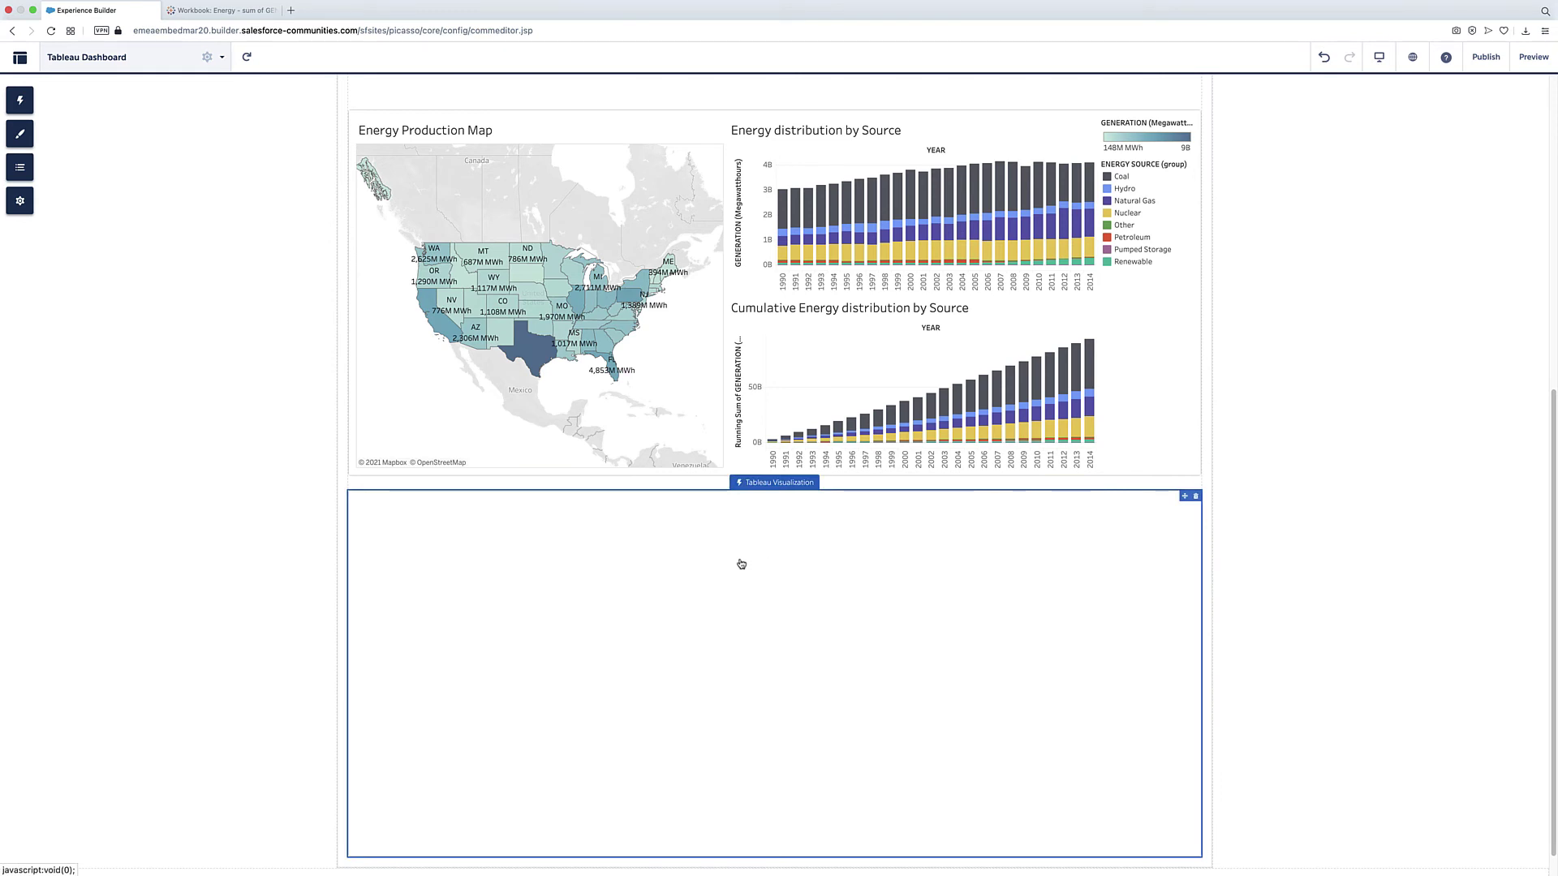
click(828, 532)
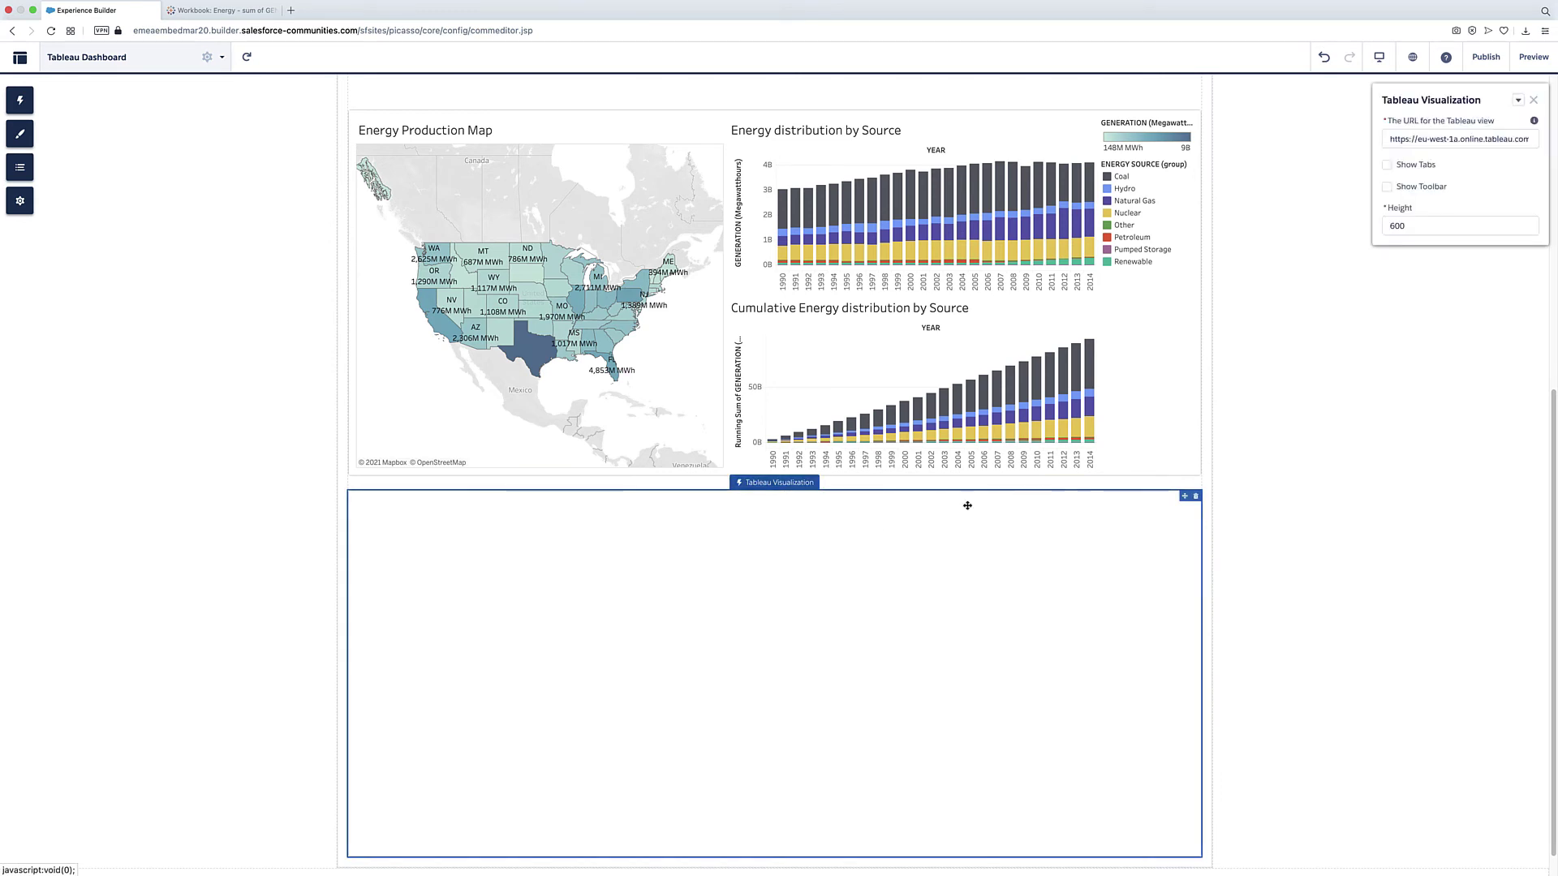
click(1425, 228)
key(BackSpace)
key(BackSpace)
key(BackSpace)
key(Return)
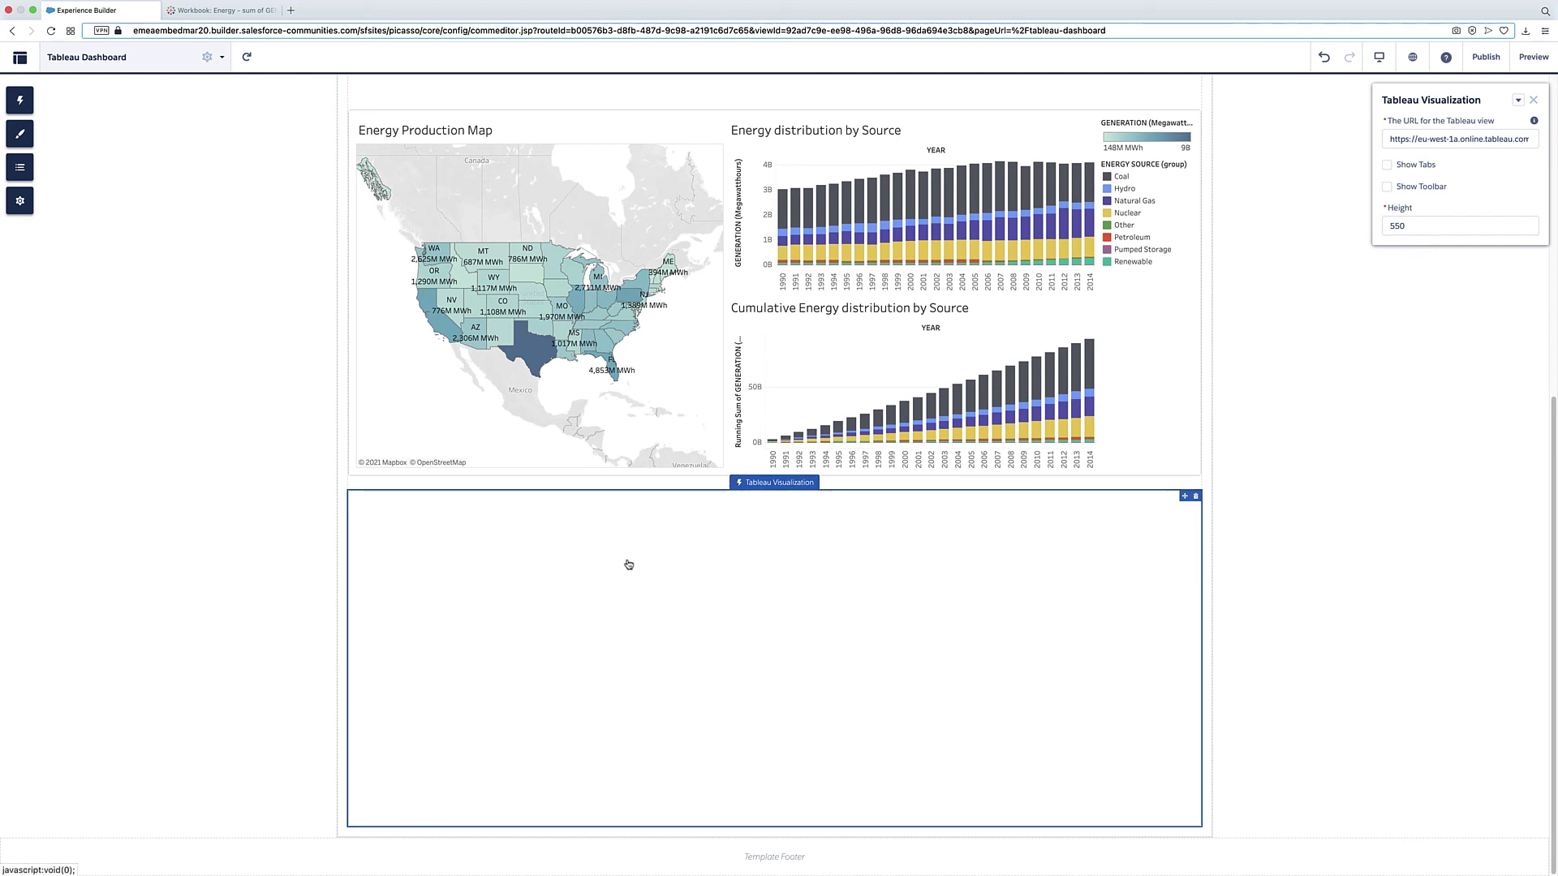
Close the component properties and preview the page before returning to the builder.
click(1532, 99)
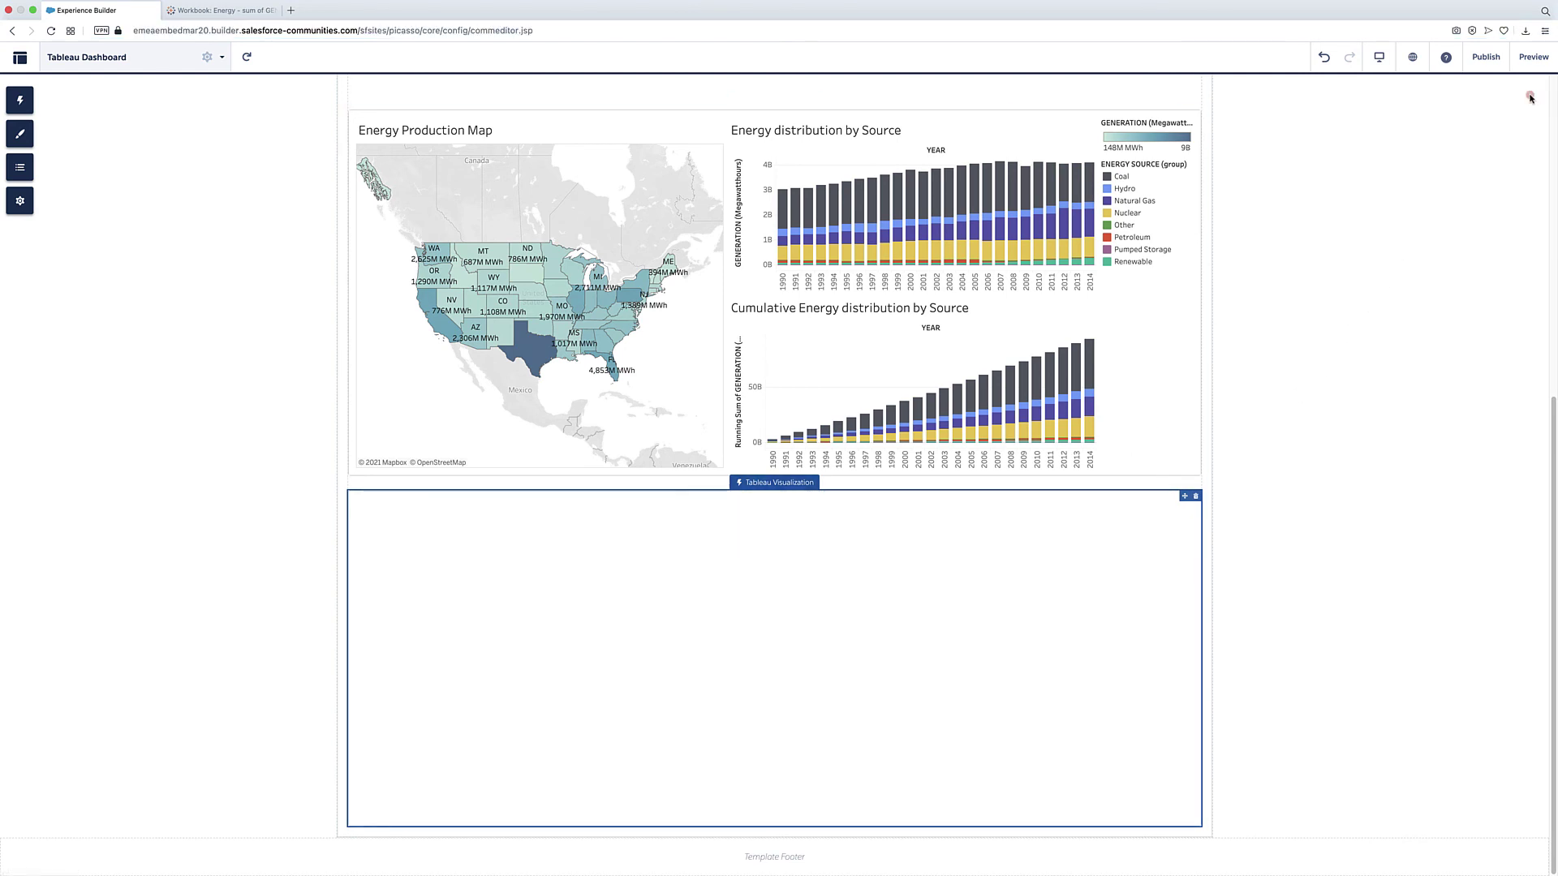
click(1530, 57)
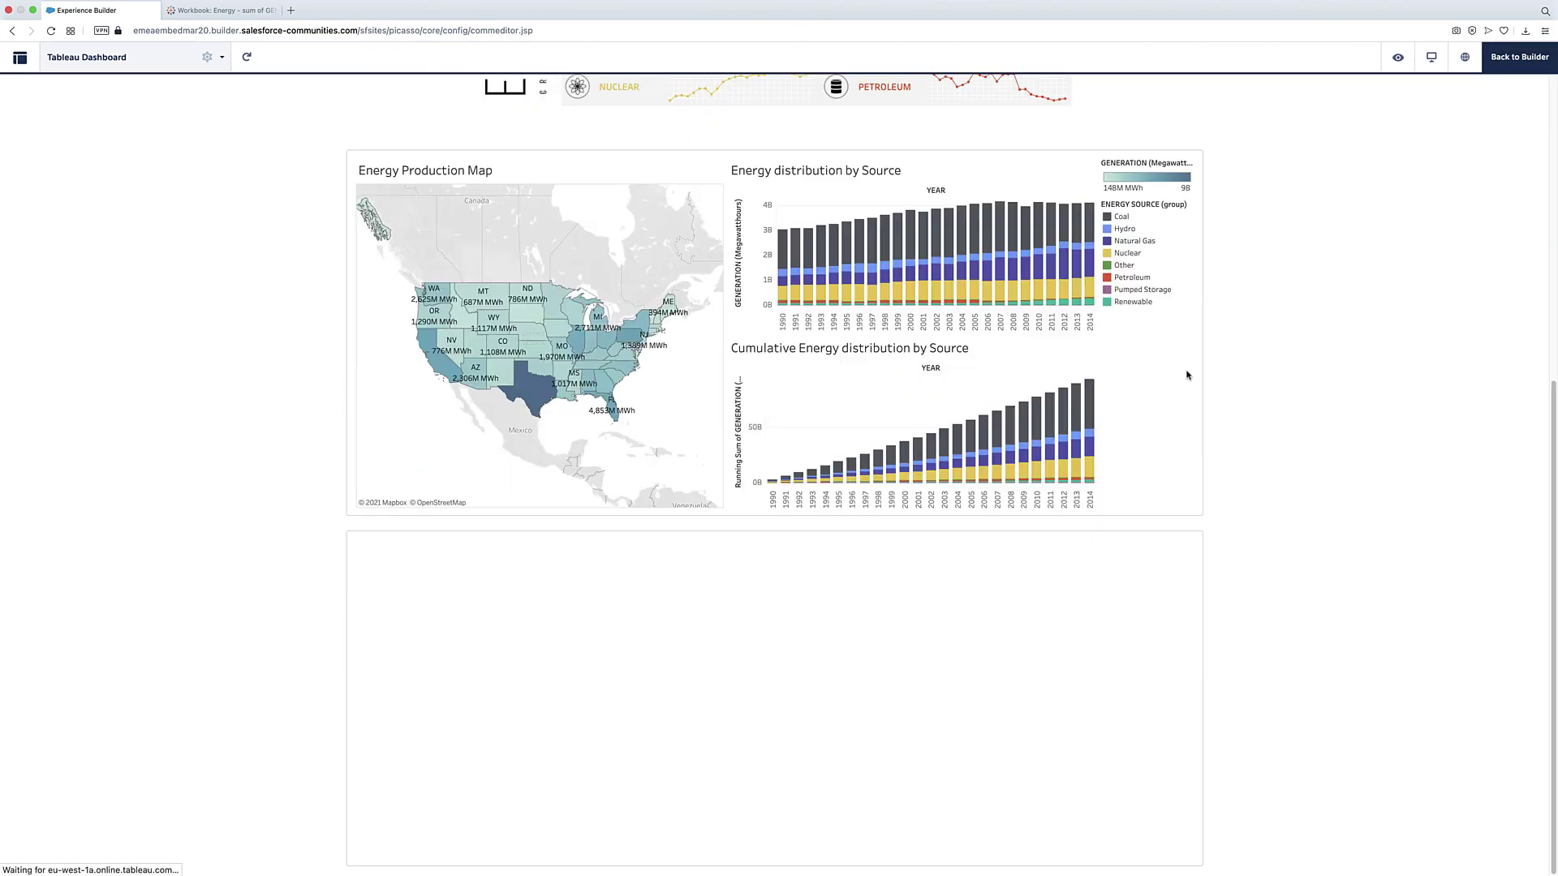
click(1501, 55)
Publish all recent changes to the site and acknowledge the publishing notice.
click(1485, 57)
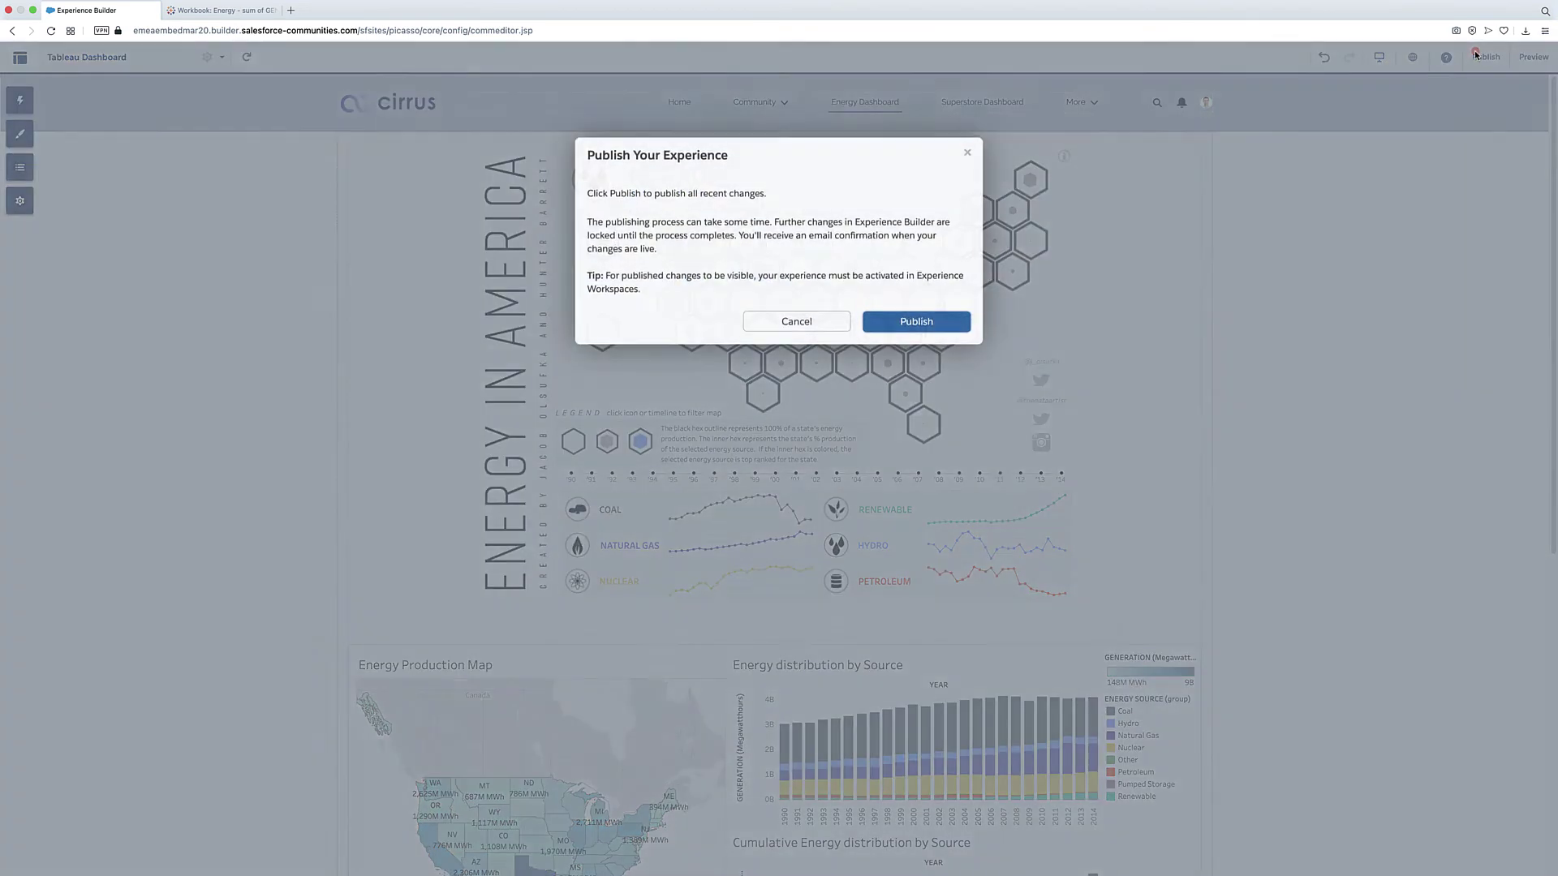
click(885, 321)
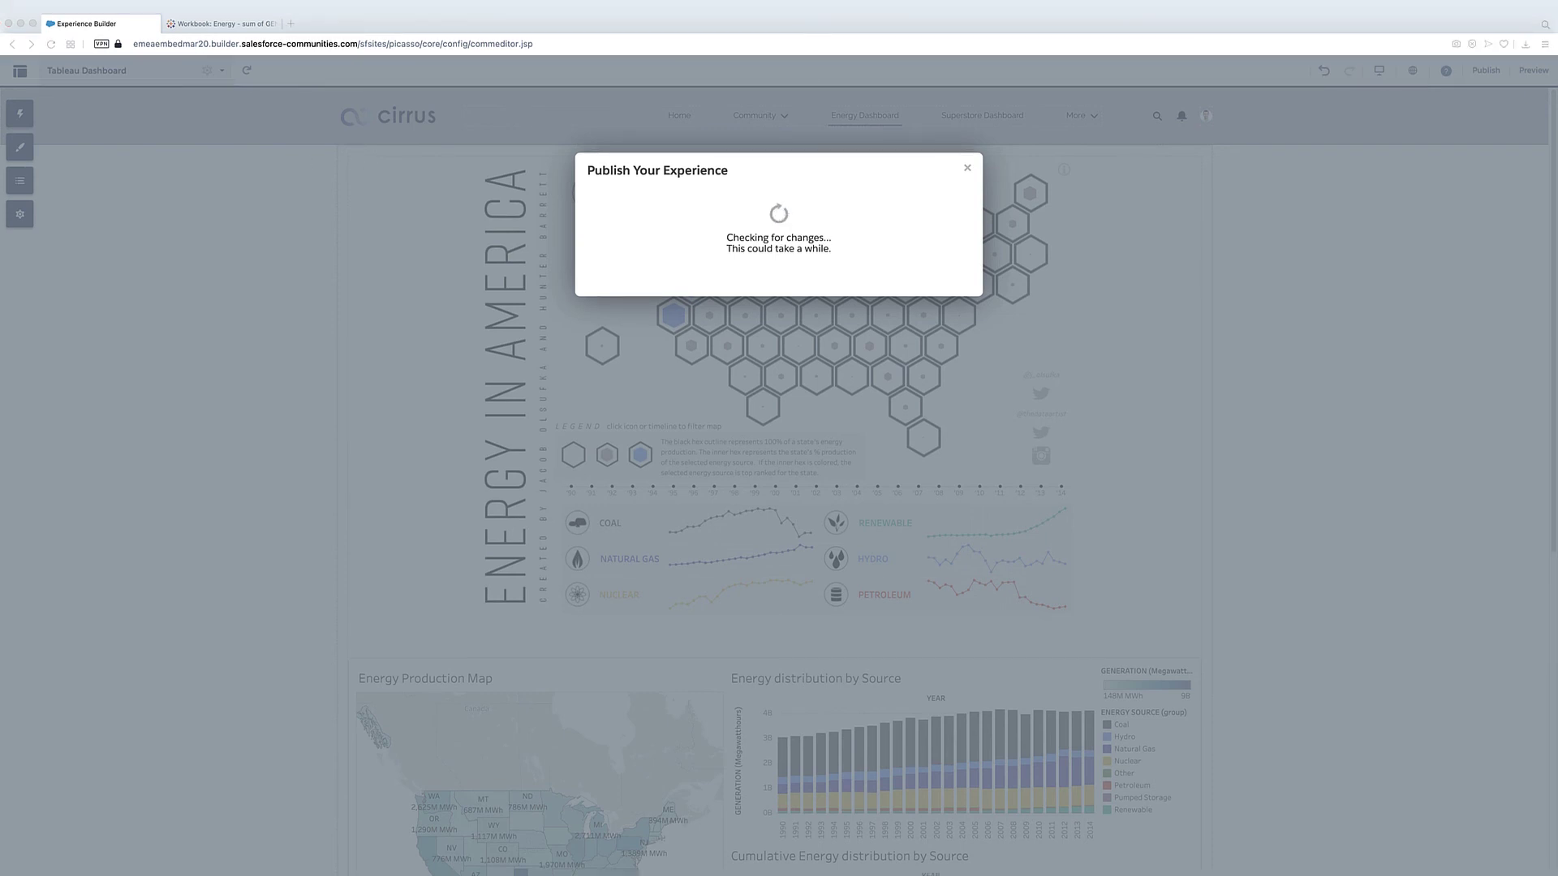
click(878, 244)
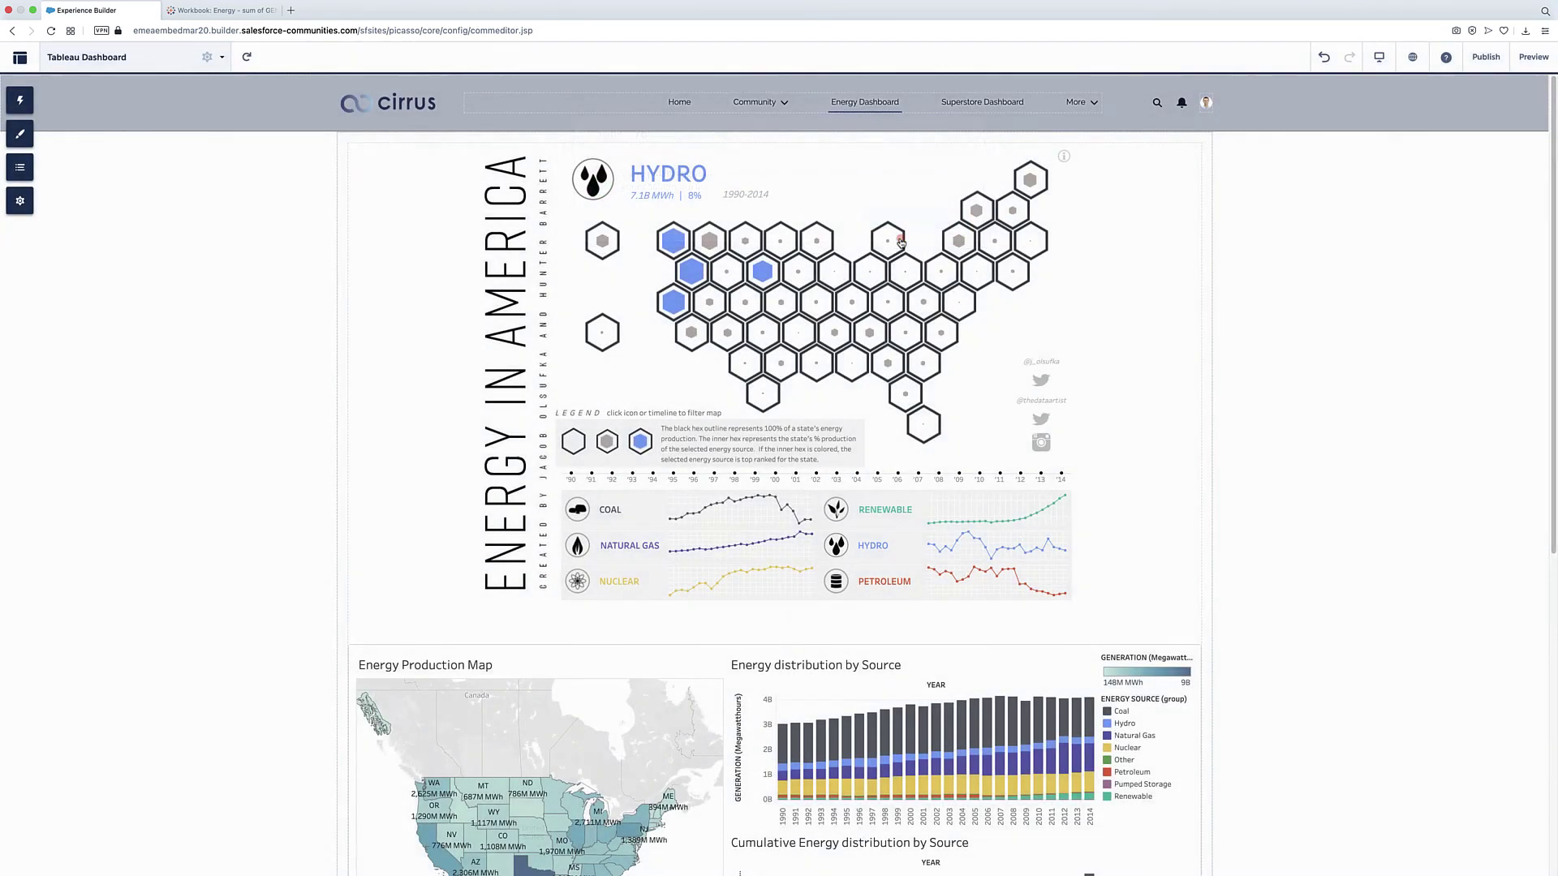
scroll(1165, 325, down, 7)
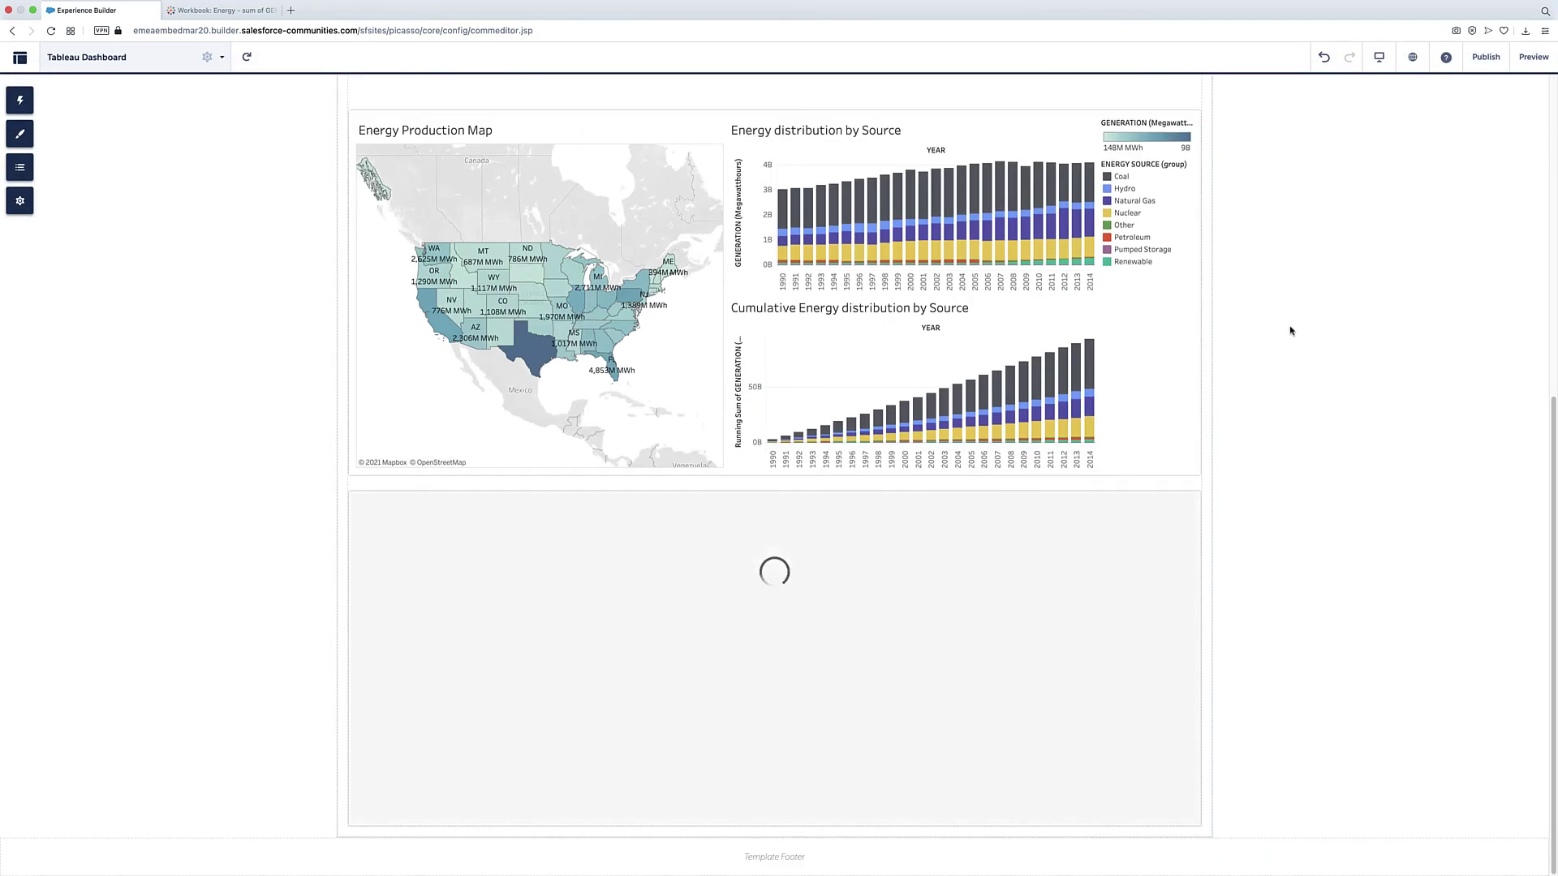
scroll(1289, 329, up, 1)
scroll(1290, 330, up, 3)
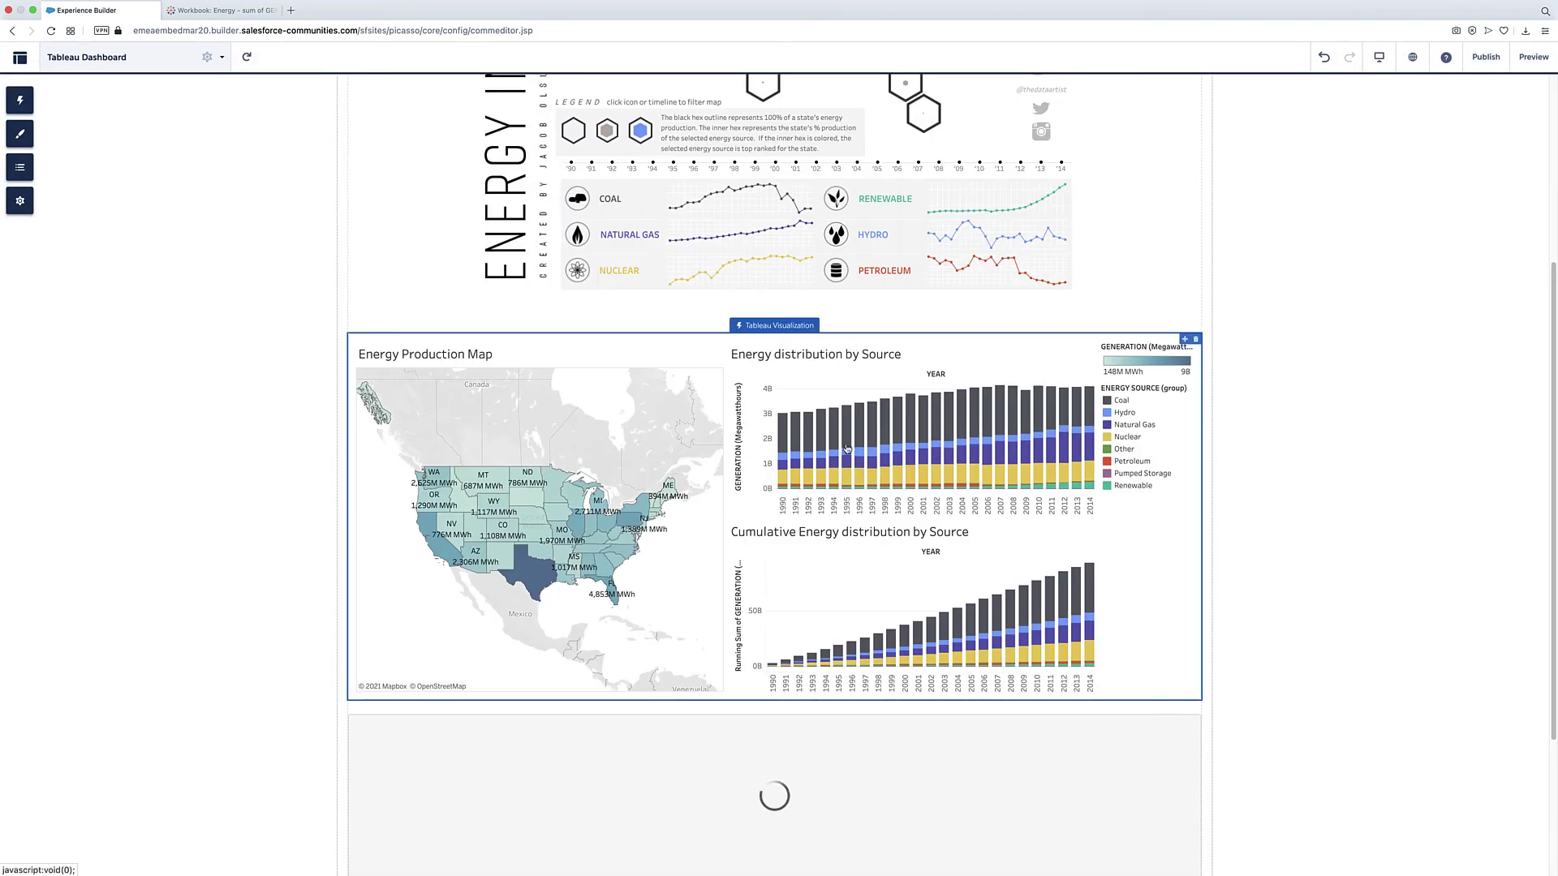
scroll(1360, 445, down, 3)
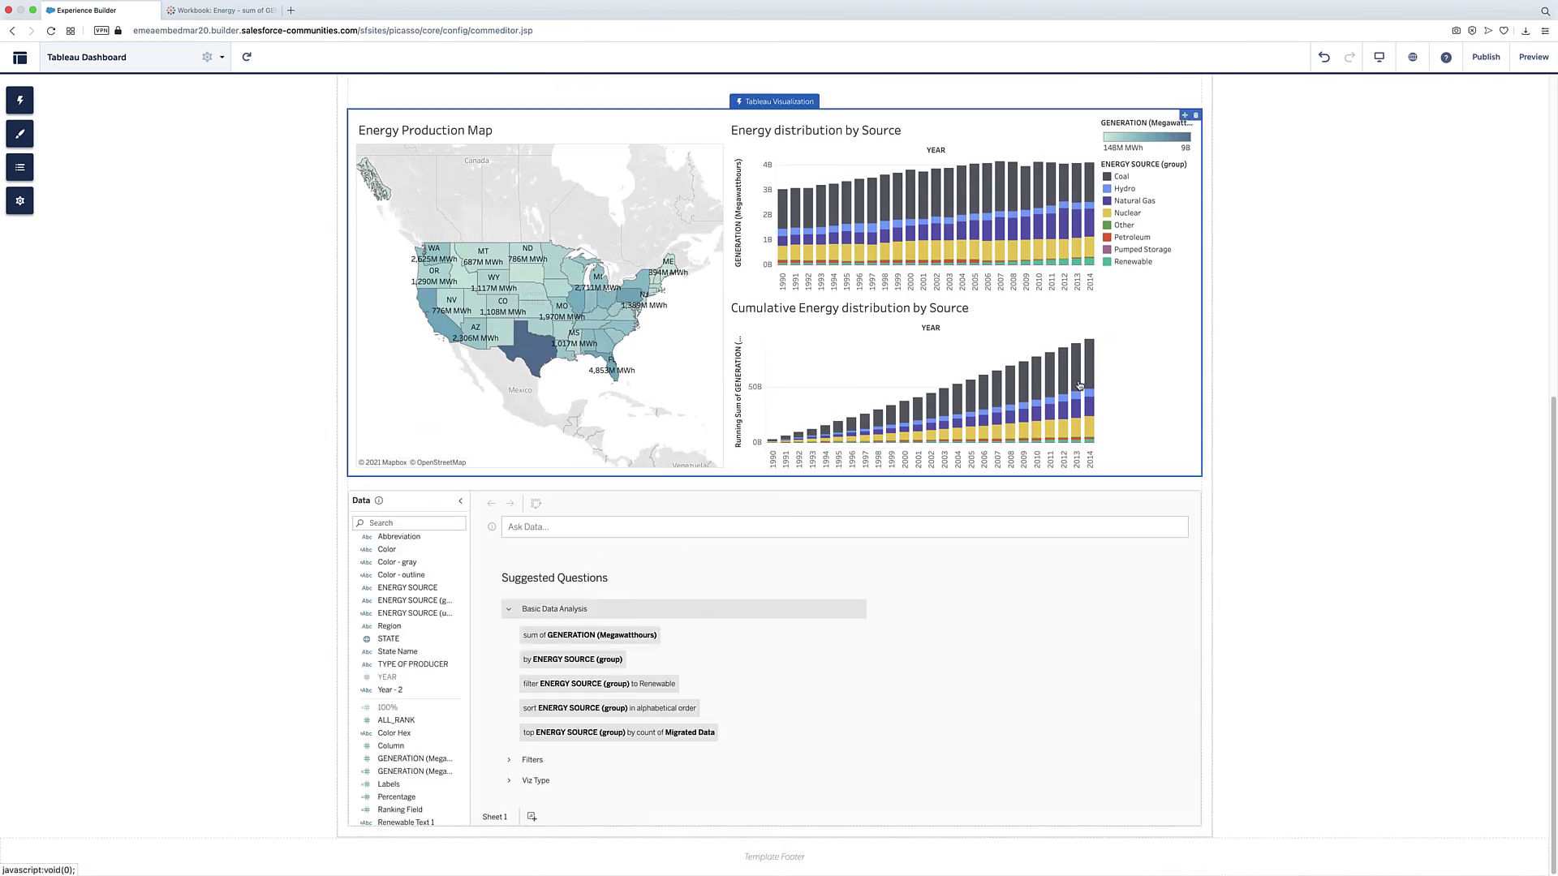
key(ctrl+Left)
Switch to the Firefox window with the live Cirrus site and reload the Energy Dashboard page.
key(ctrl+Up)
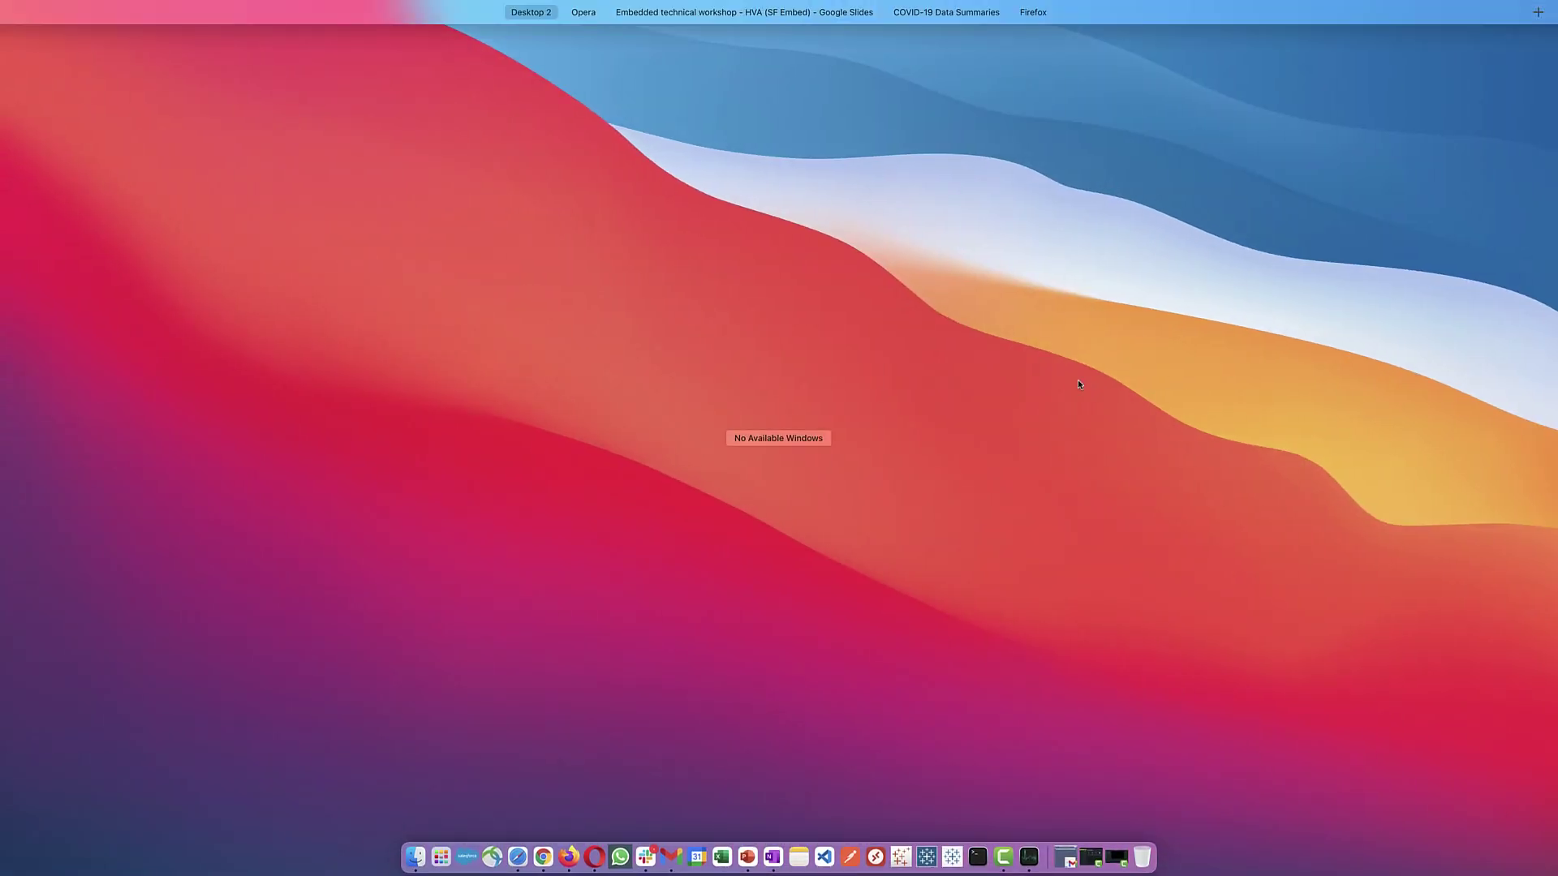
mouse_move(940, 30)
click(1055, 56)
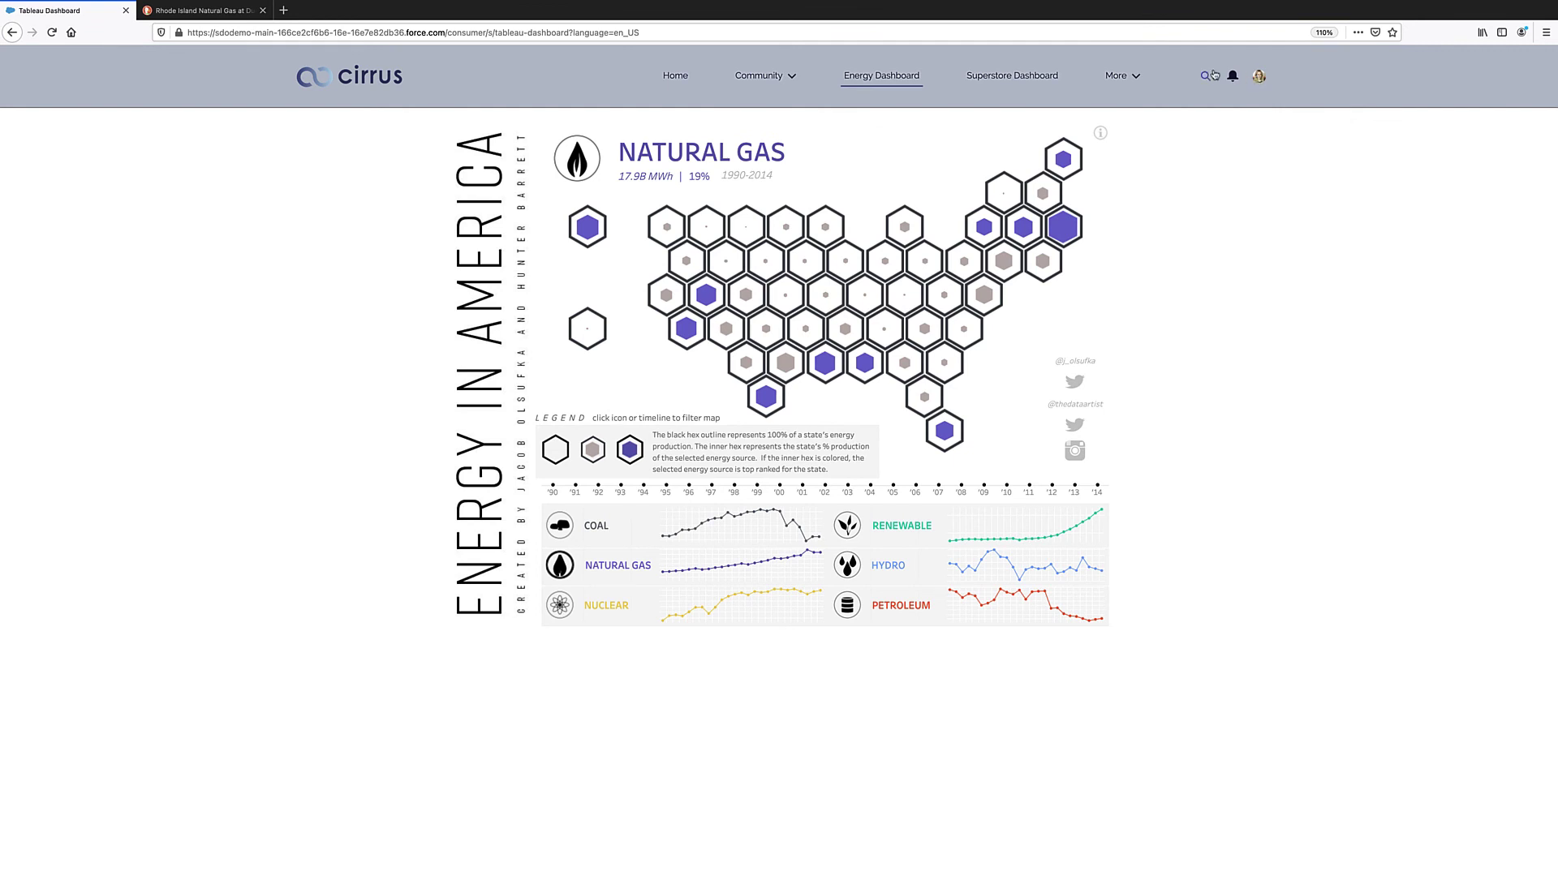
click(47, 34)
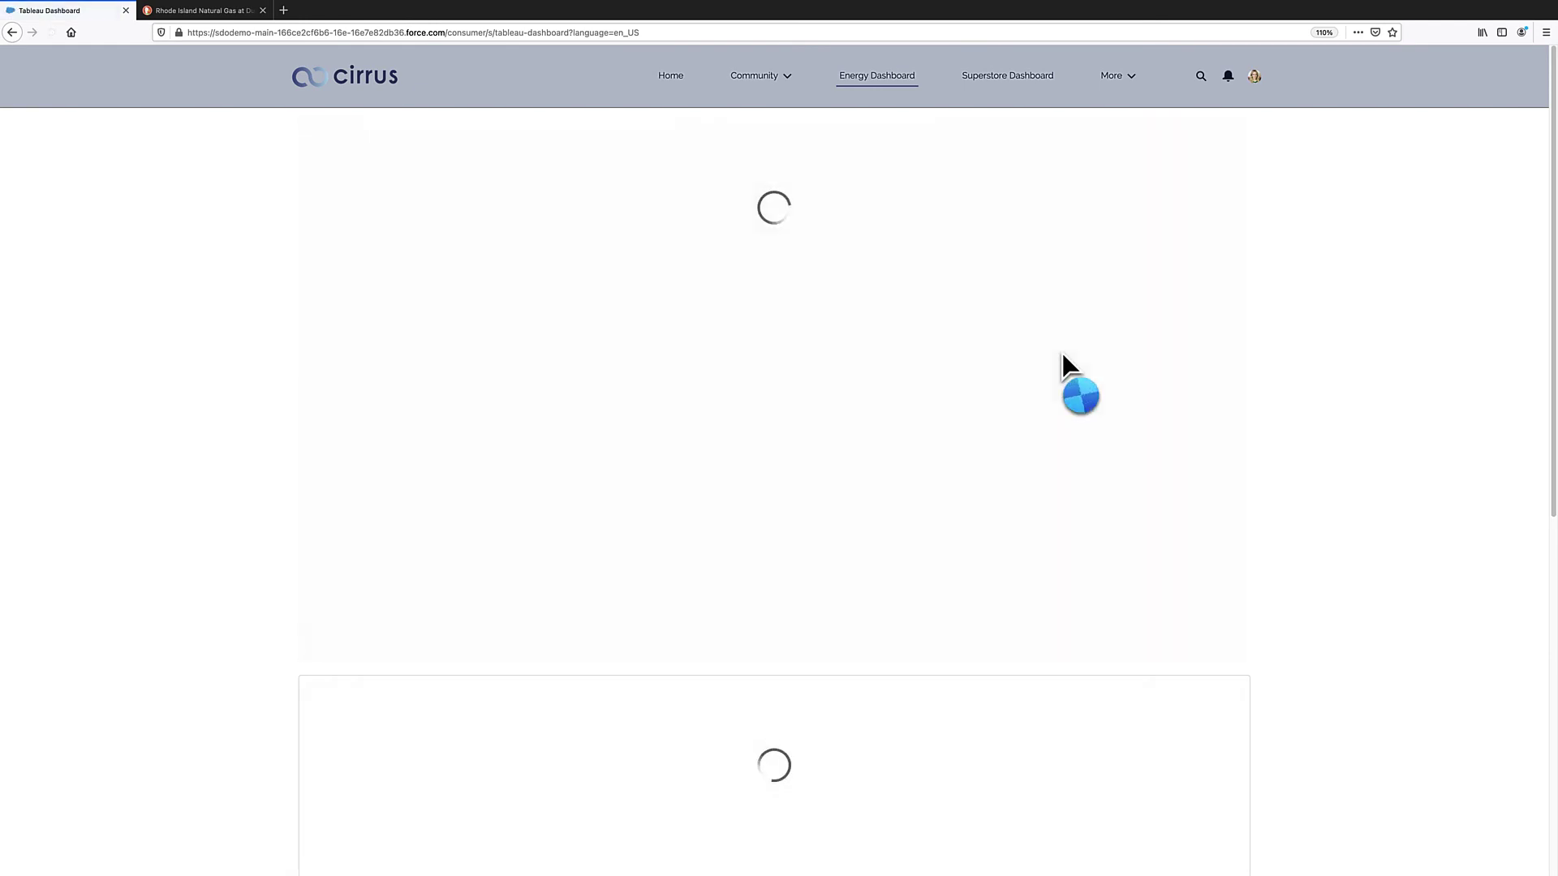
Scroll through the embedded views, noting the Ask Data panel's 'Resource not found' error.
scroll(1344, 387, down, 1)
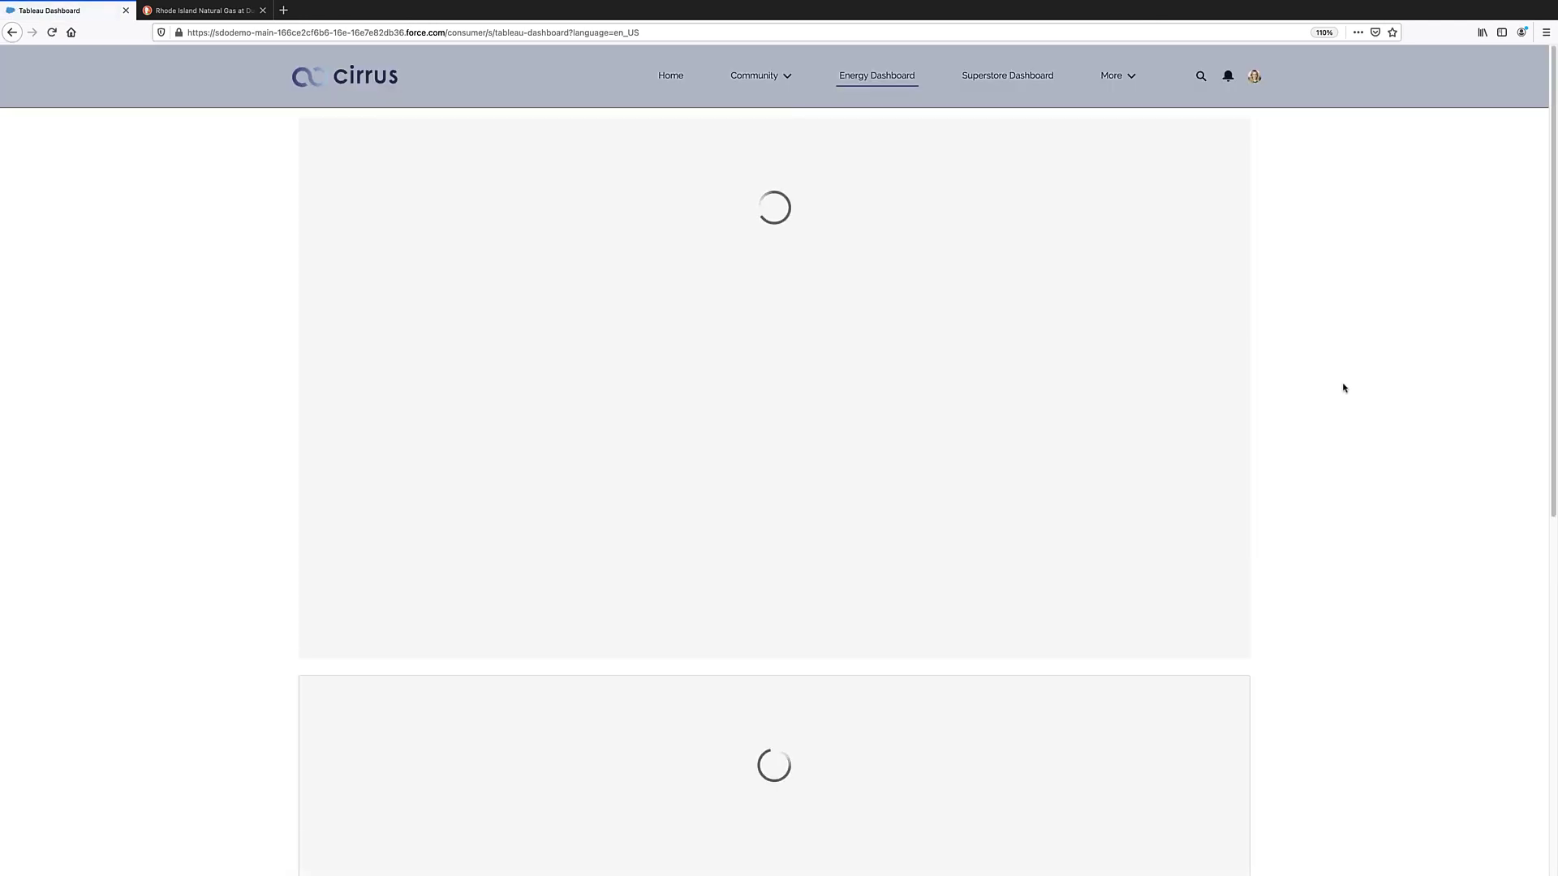
scroll(1344, 387, down, 7)
scroll(1346, 402, down, 1)
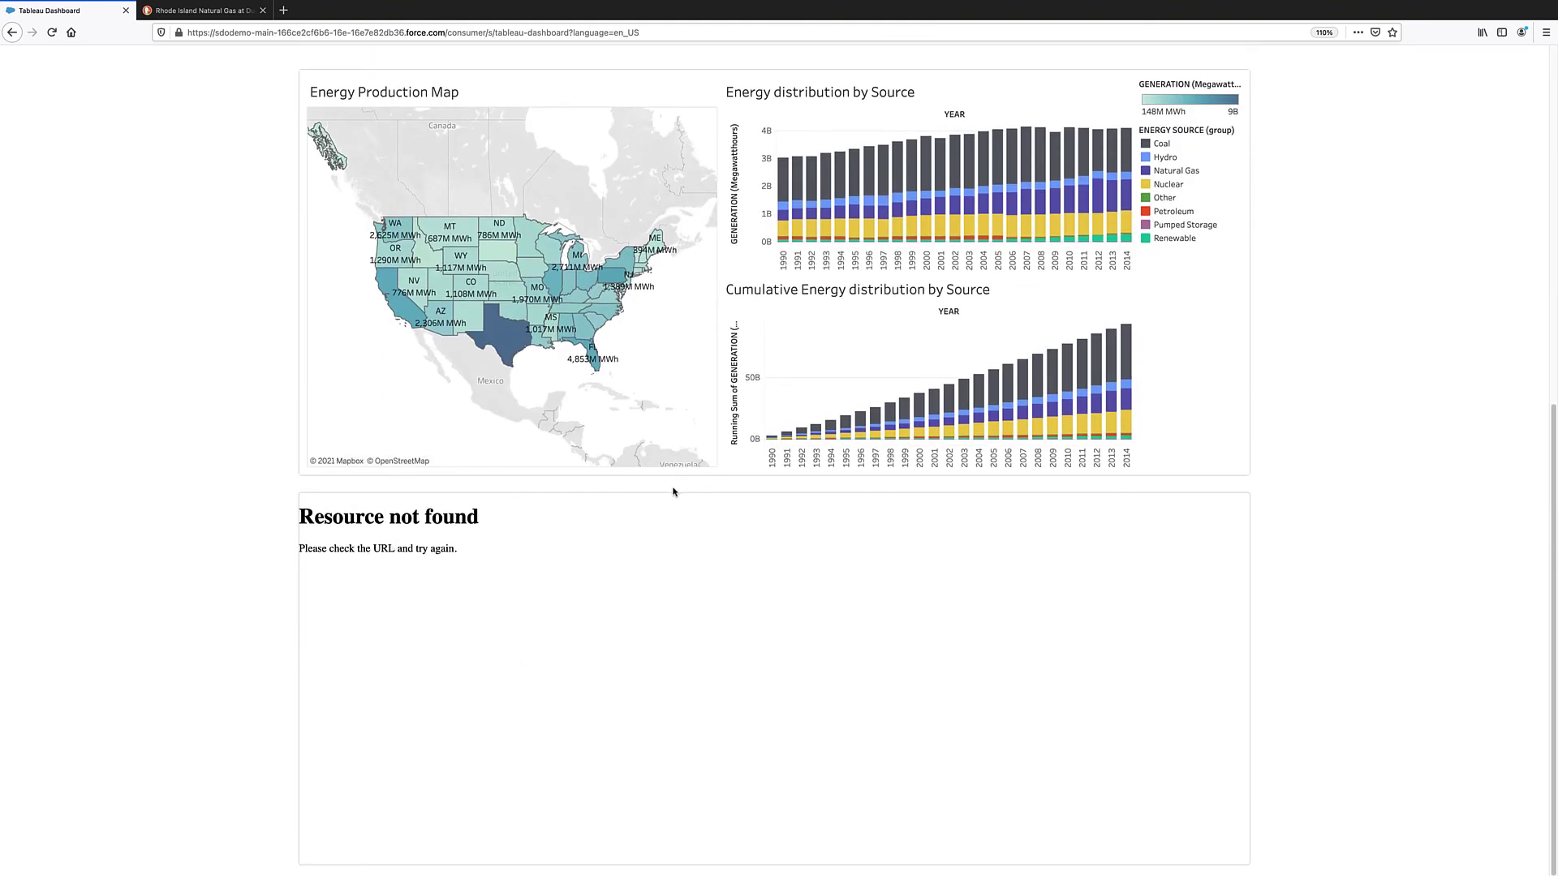
scroll(1277, 433, up, 3)
scroll(1280, 432, up, 6)
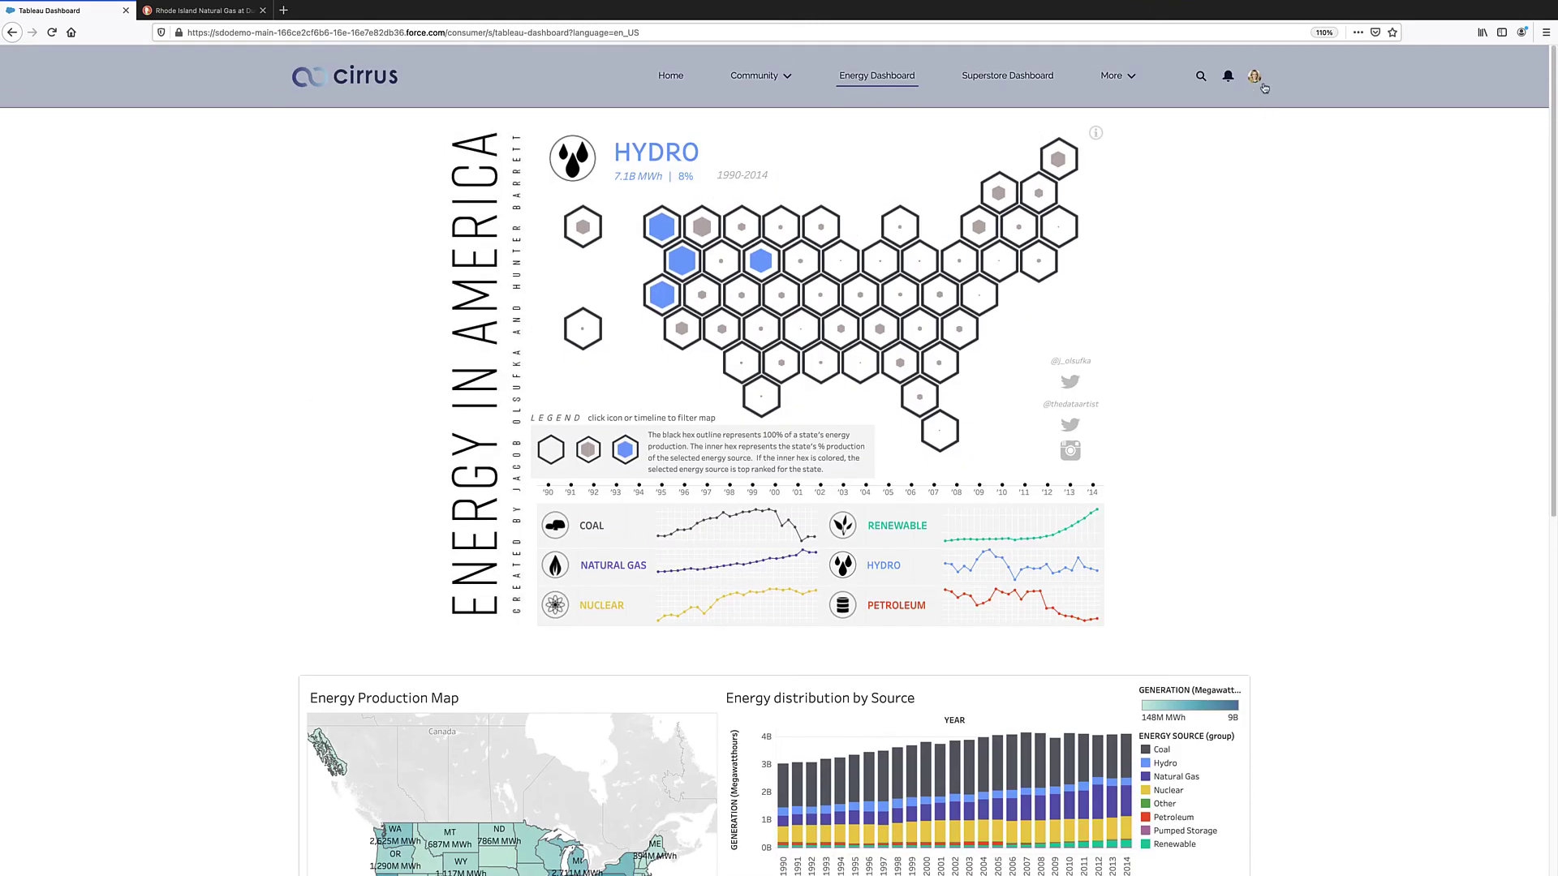
scroll(1244, 430, down, 7)
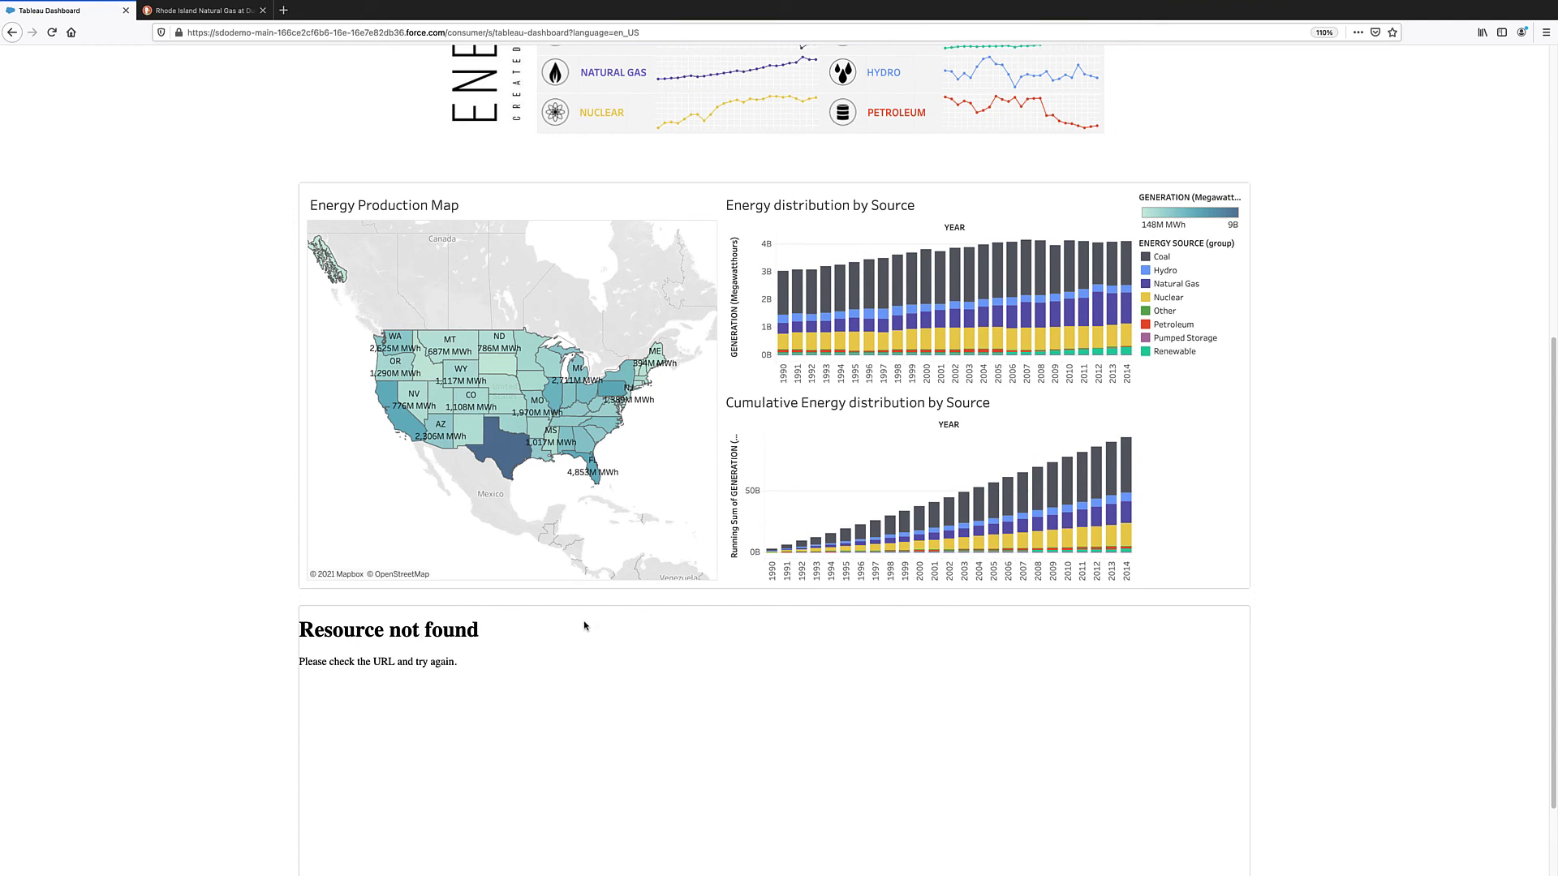
drag(296, 630, 362, 630)
click(343, 626)
drag(487, 628, 300, 632)
click(300, 633)
scroll(454, 641, up, 3)
scroll(433, 624, up, 5)
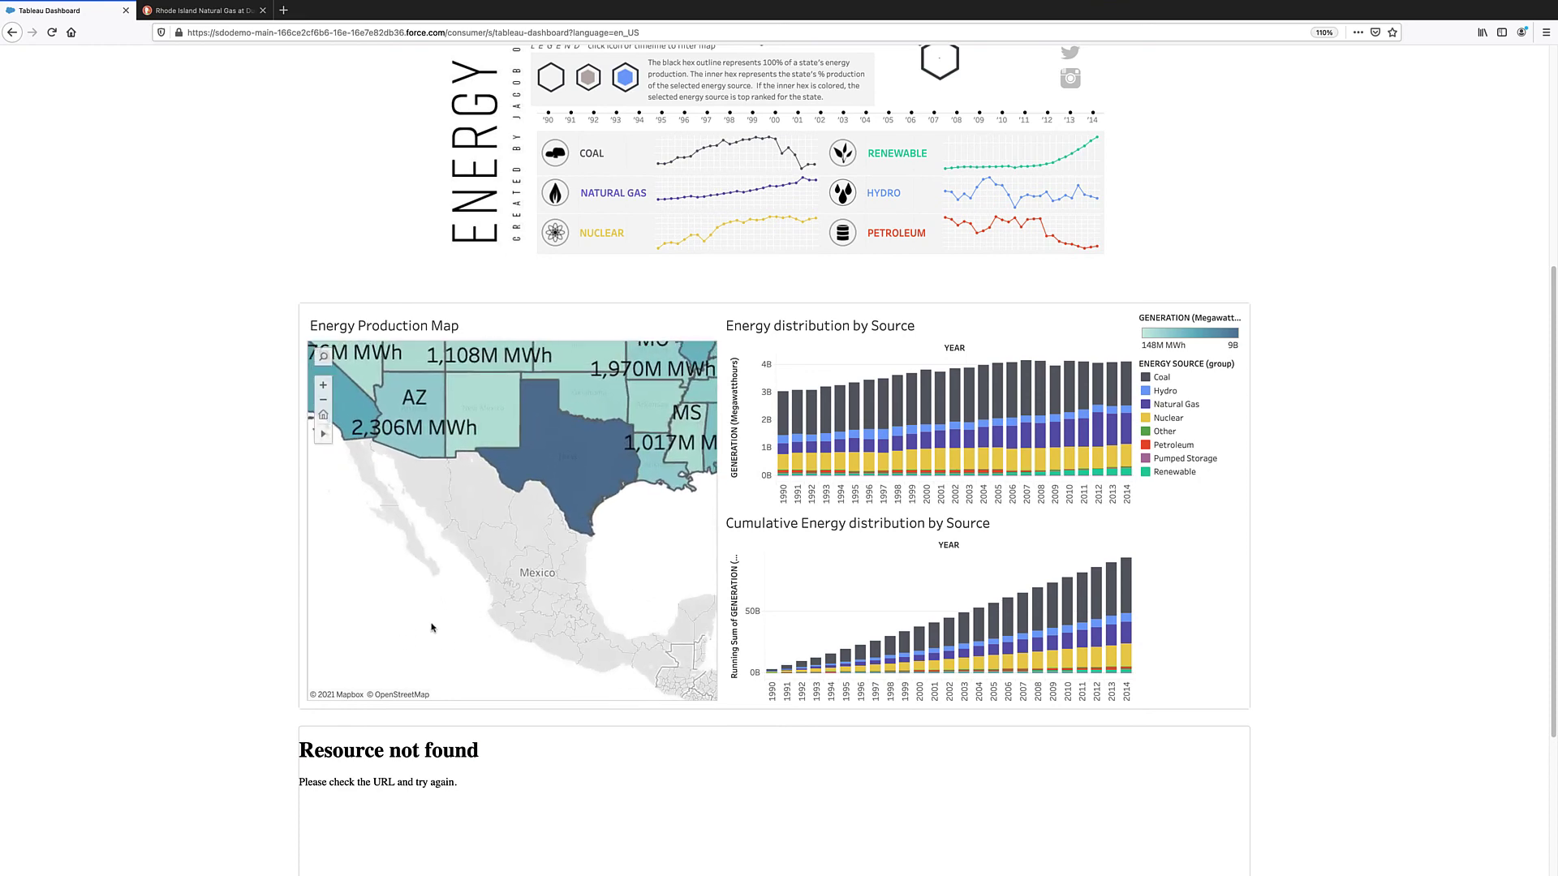
scroll(433, 623, down, 5)
scroll(229, 411, up, 3)
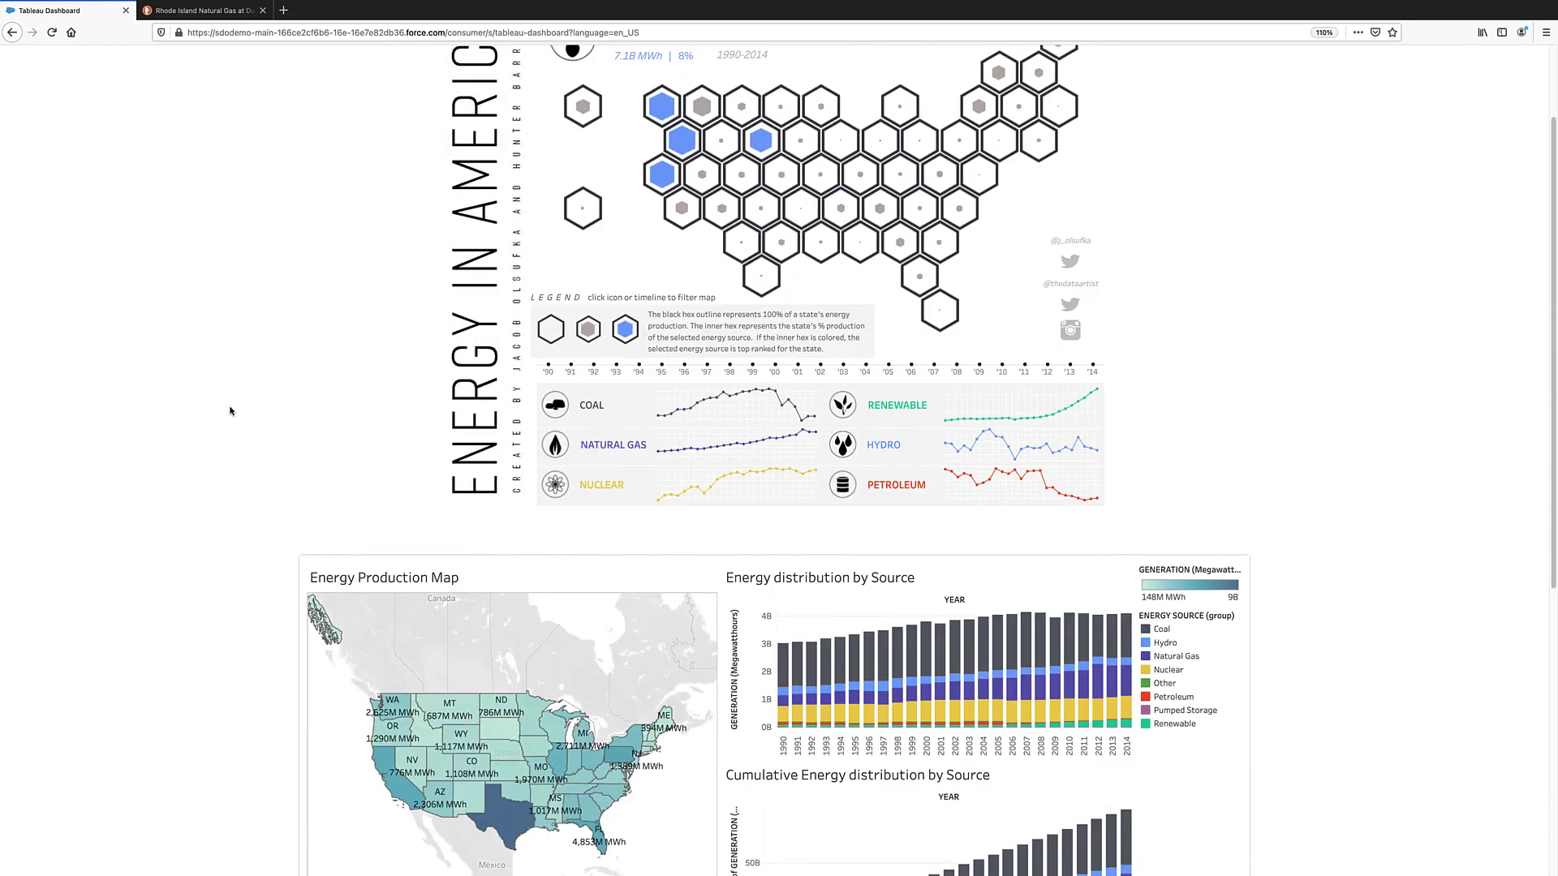
scroll(231, 412, up, 2)
scroll(221, 599, down, 4)
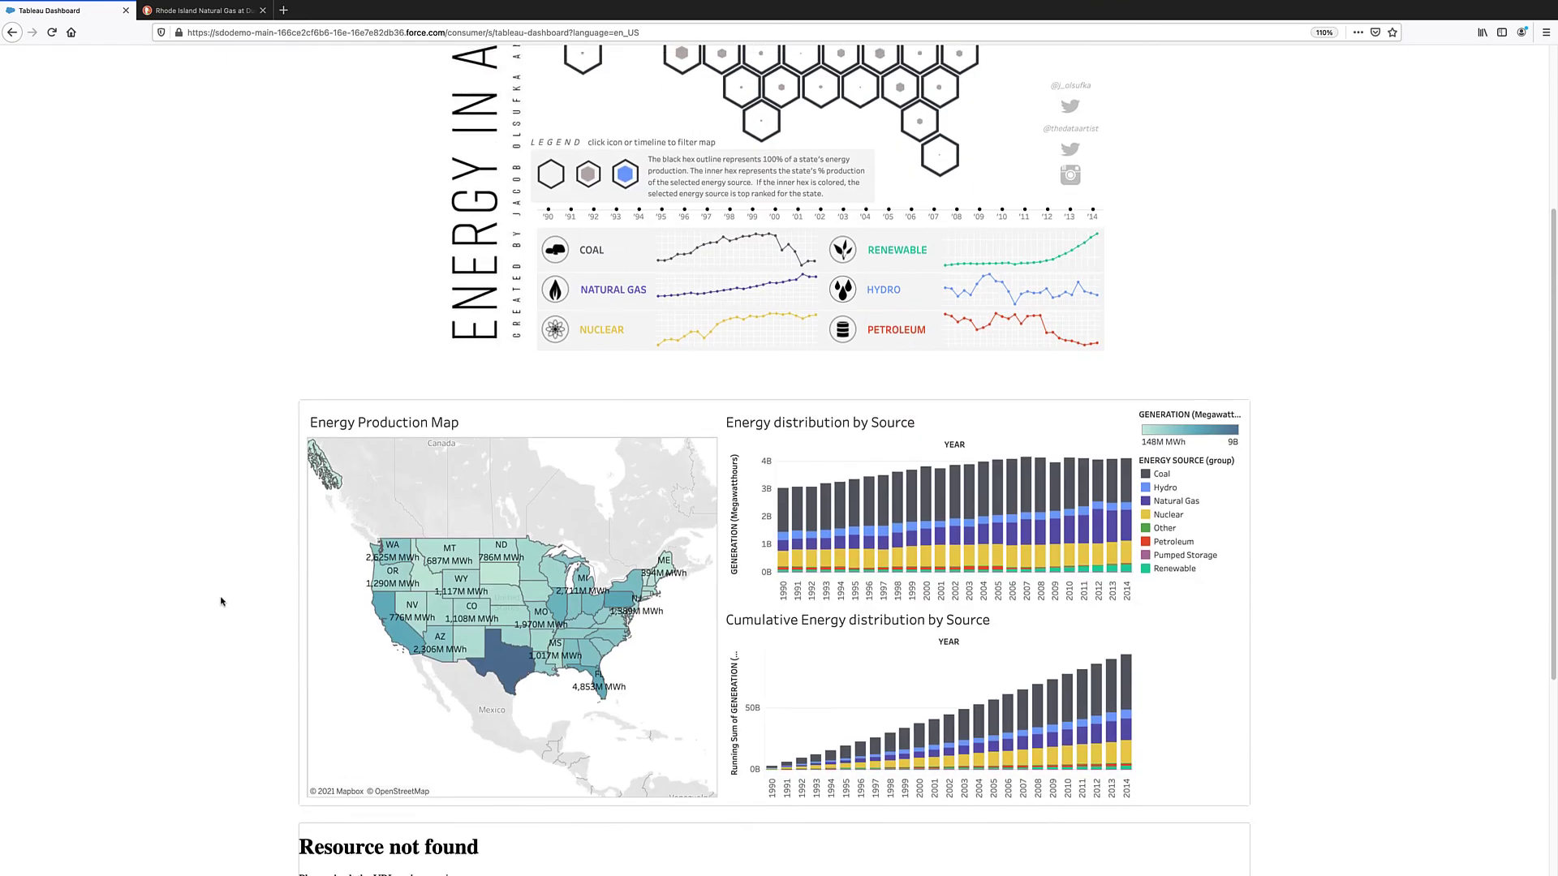
scroll(220, 599, down, 1)
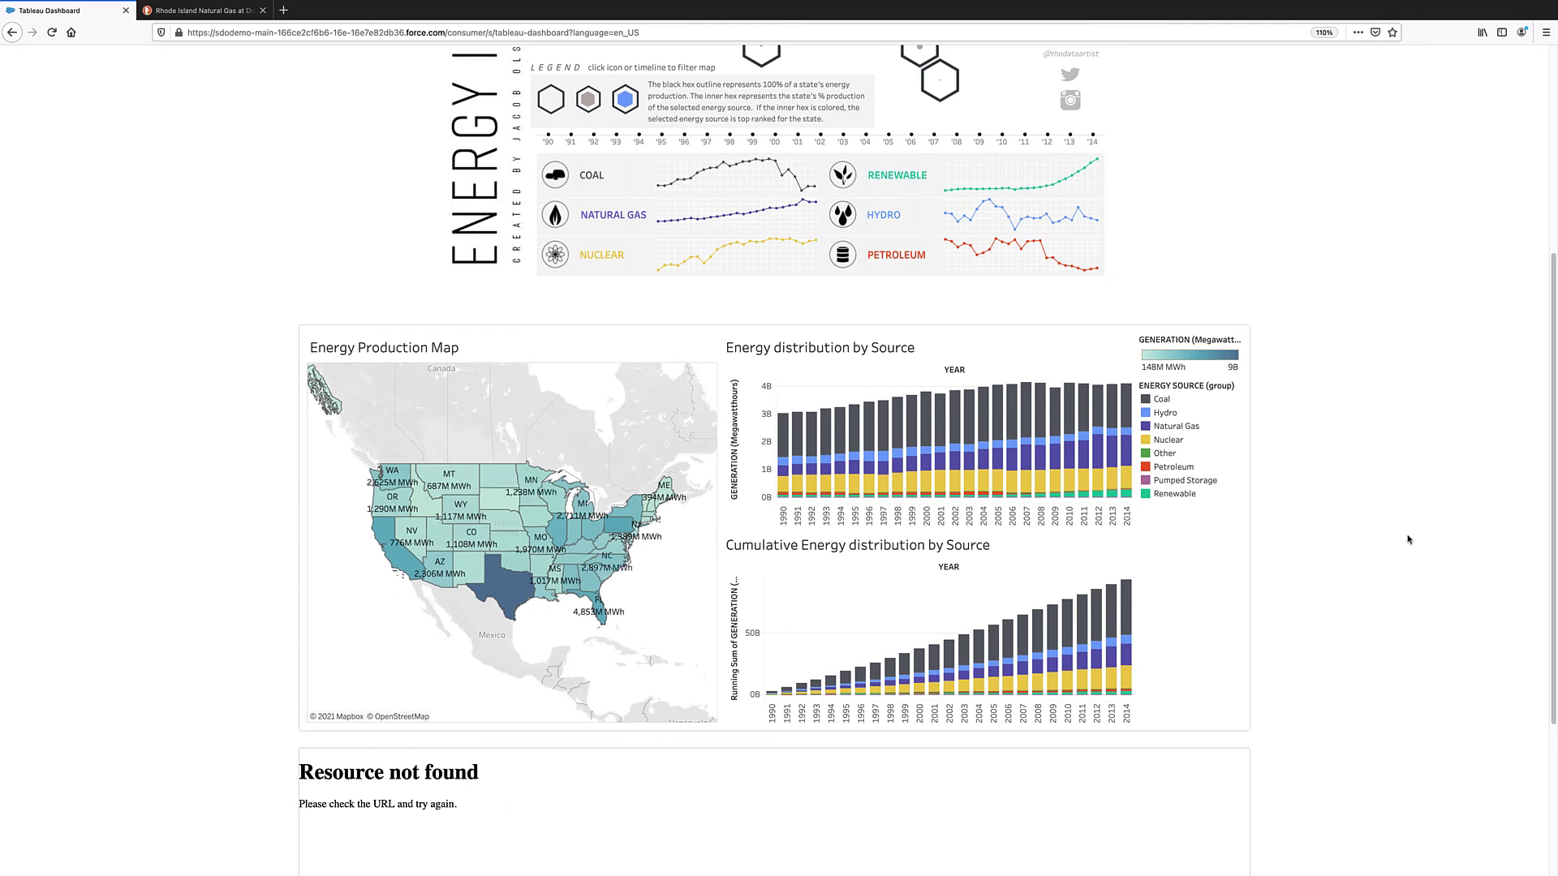
scroll(1399, 515, up, 1)
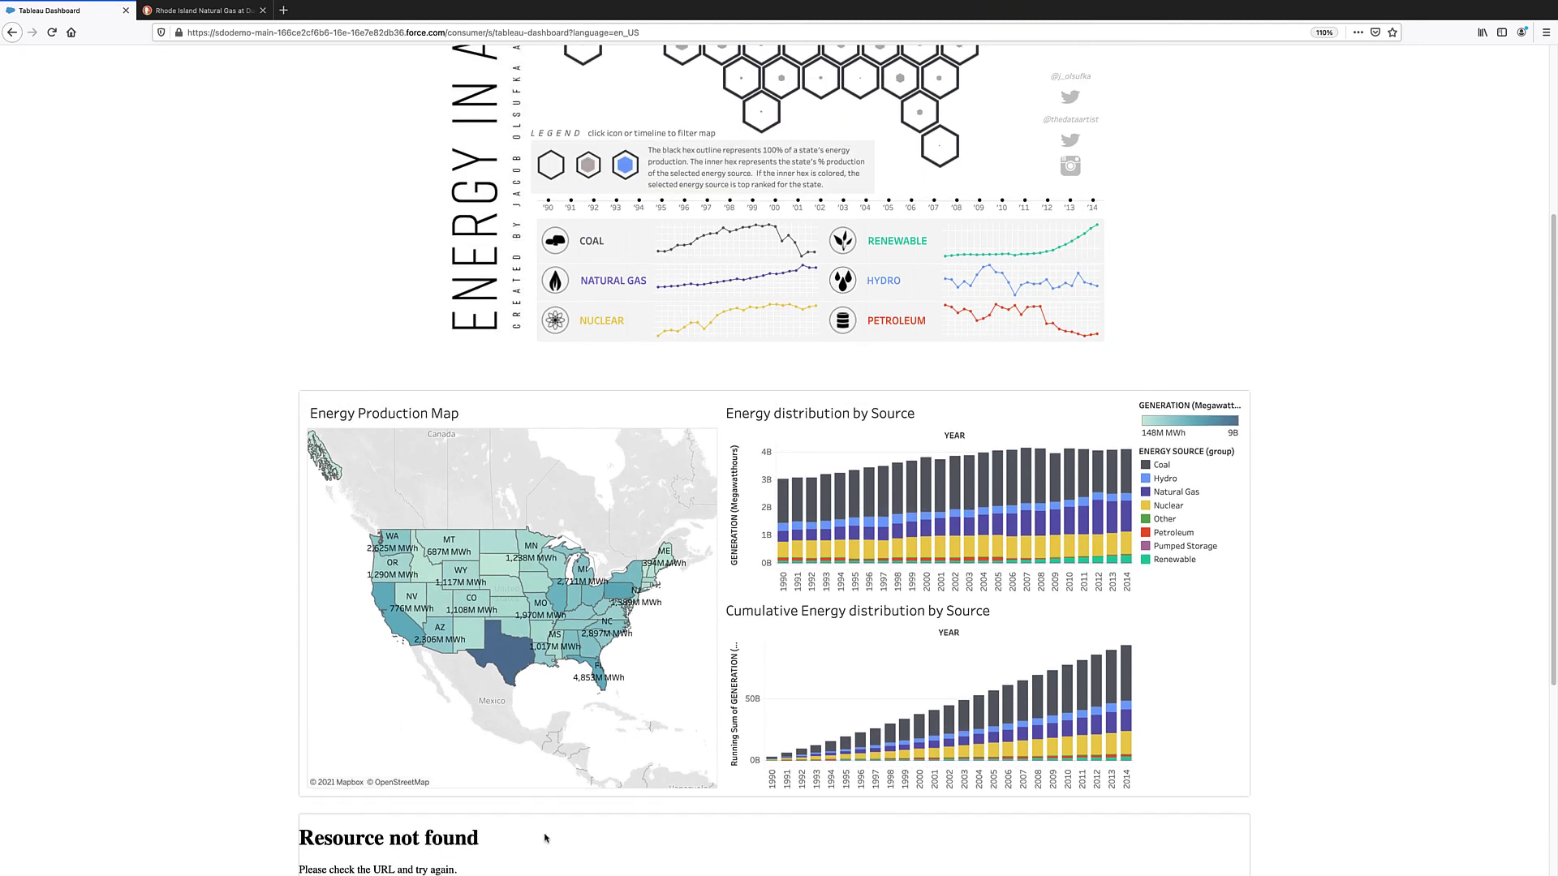
scroll(1371, 595, up, 4)
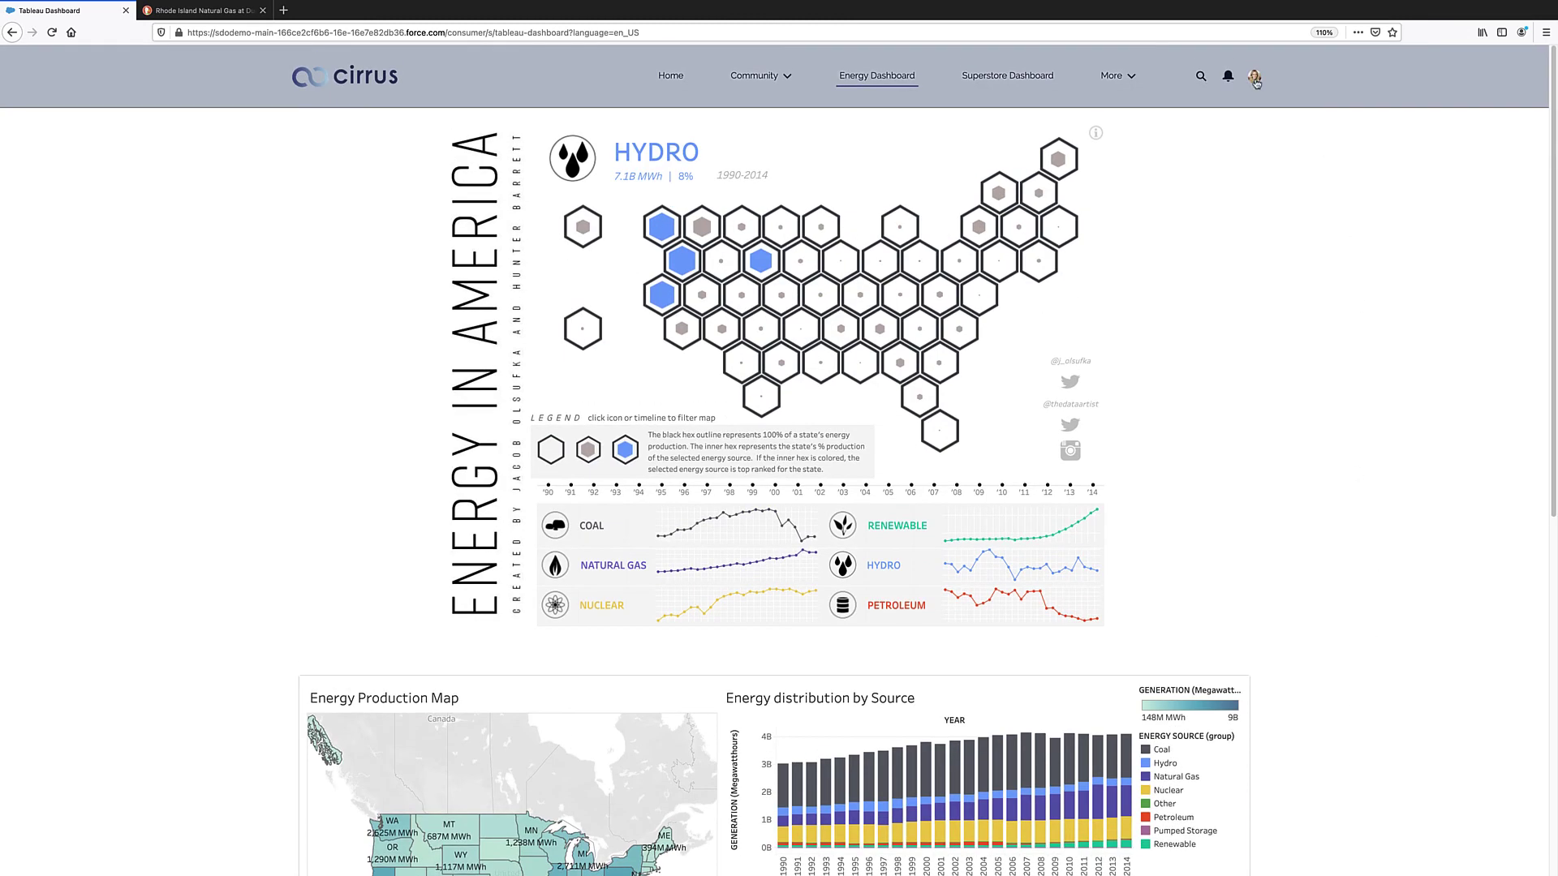